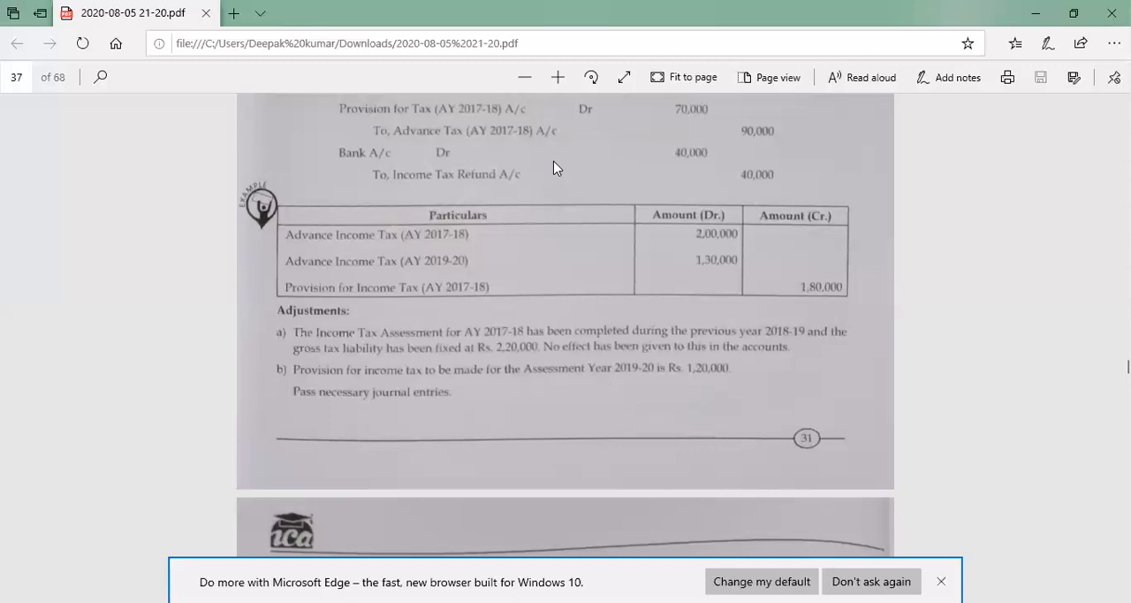
Switch to the blank Excel workbook and enter the heading Date in cell A2.
key(alt+Tab)
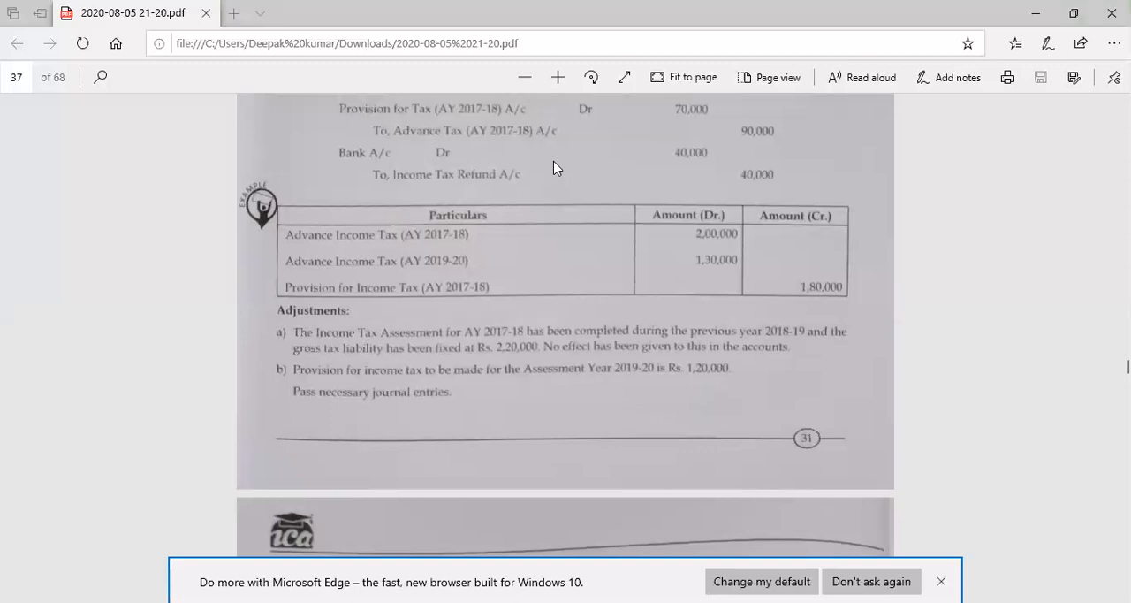
key(alt+Tab)
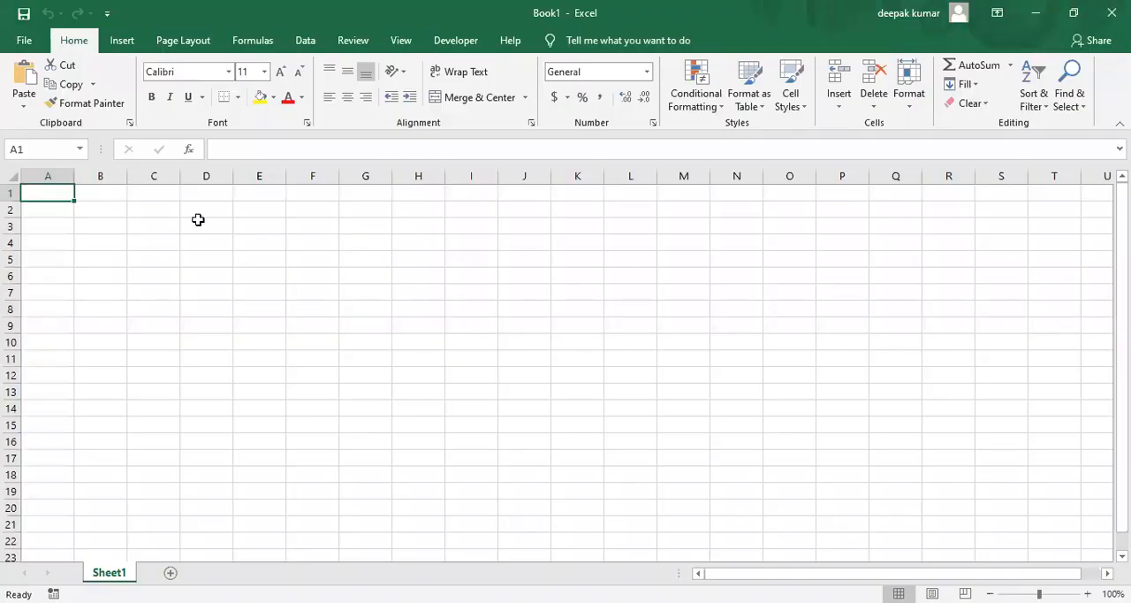
key(Down)
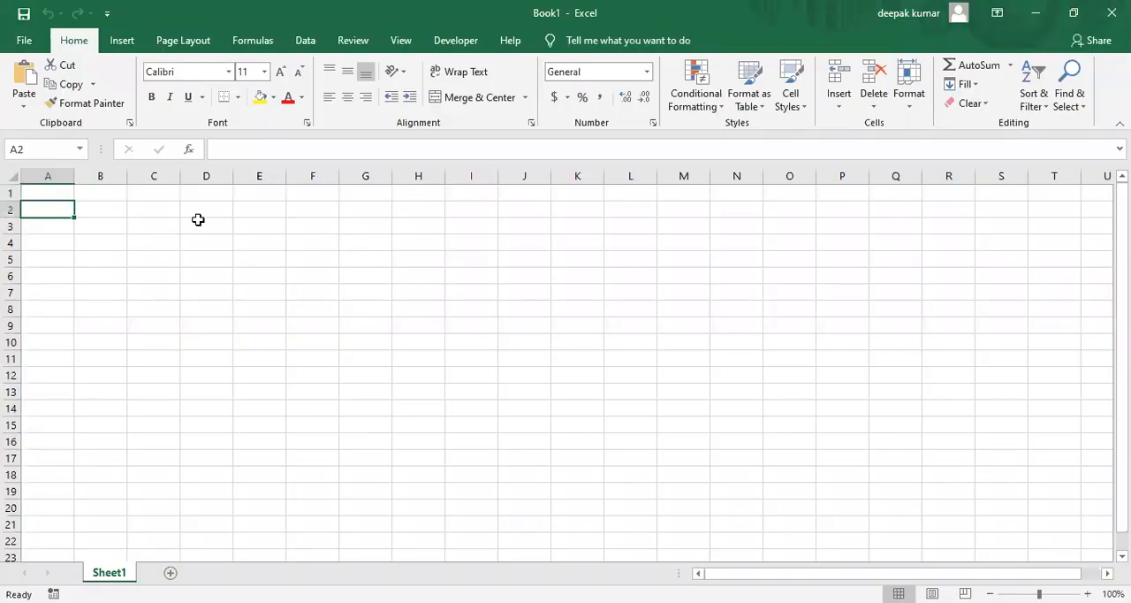
text(DAte)
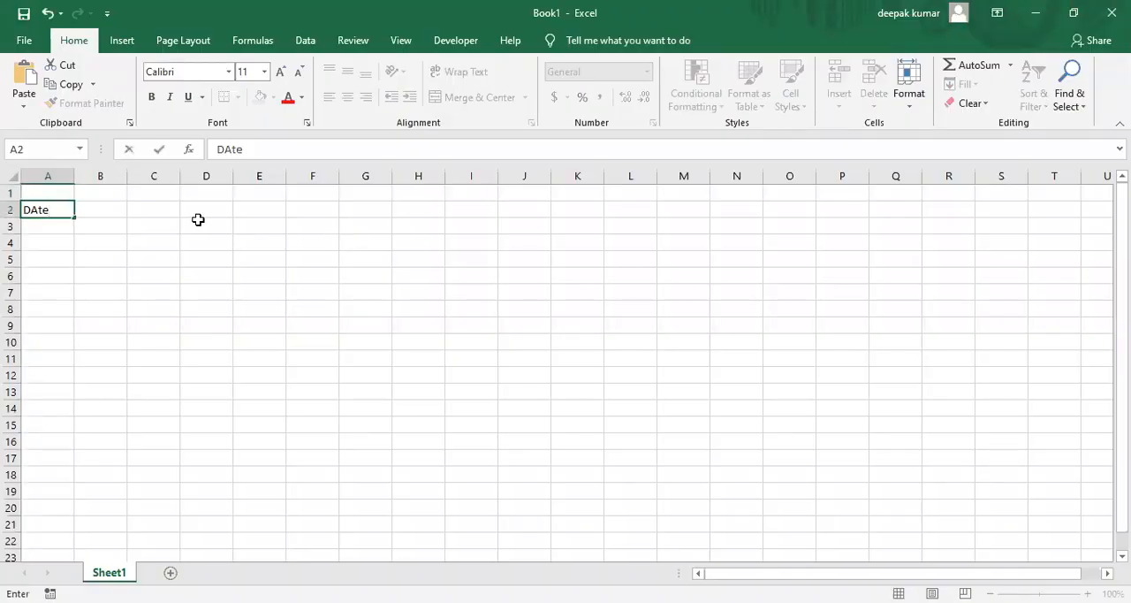
key(BackSpace)
key(BackSpace)
key(BackSpace)
text(ate)
key(Tab)
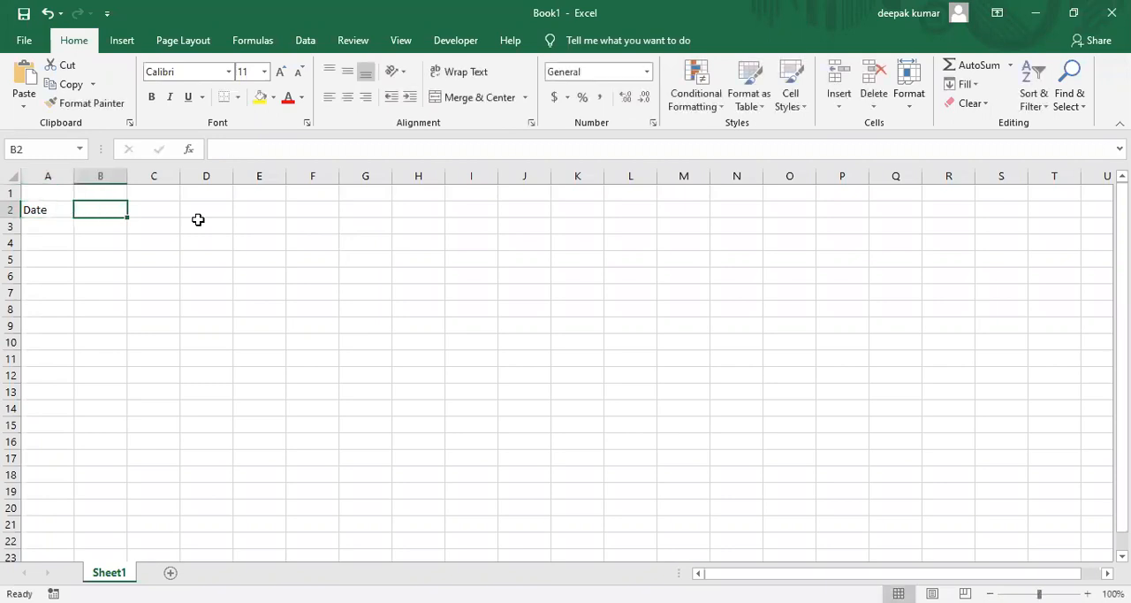
Add the headings particular in B2, If in F2, Dr. in G2 and Cr. in H2.
text(particular)
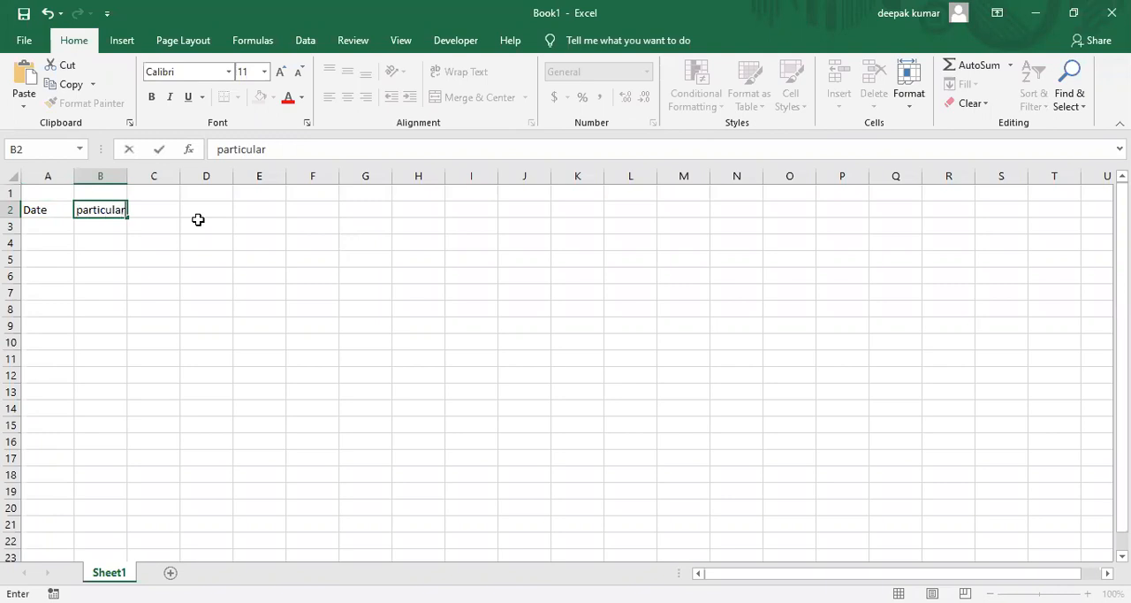
click(198, 220)
key(Tab)
key(Tab)
text(If)
key(Tab)
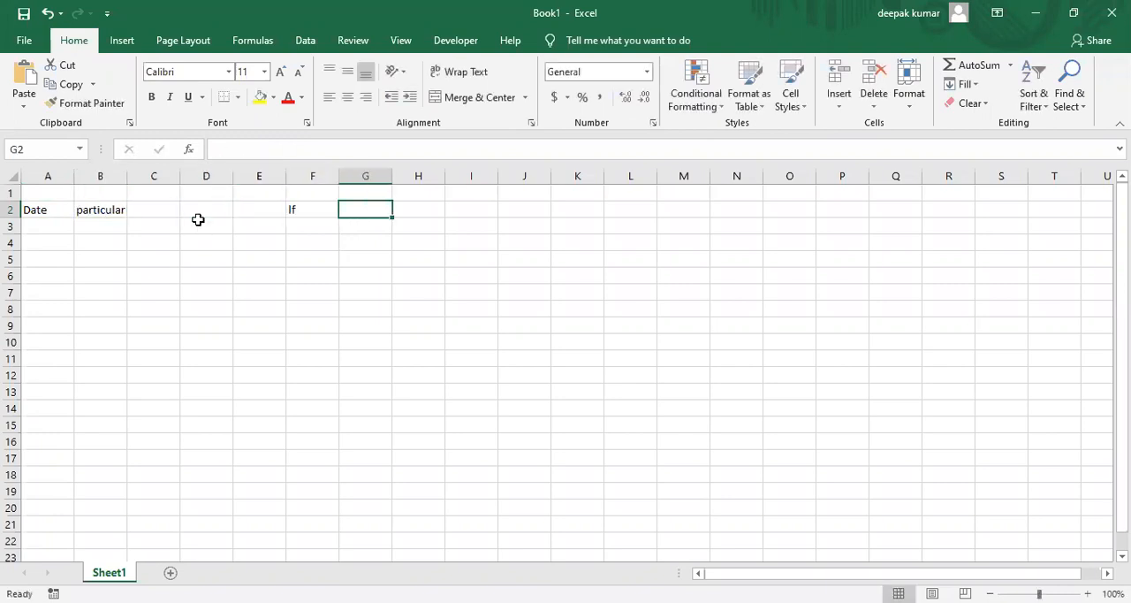
text(Dr)
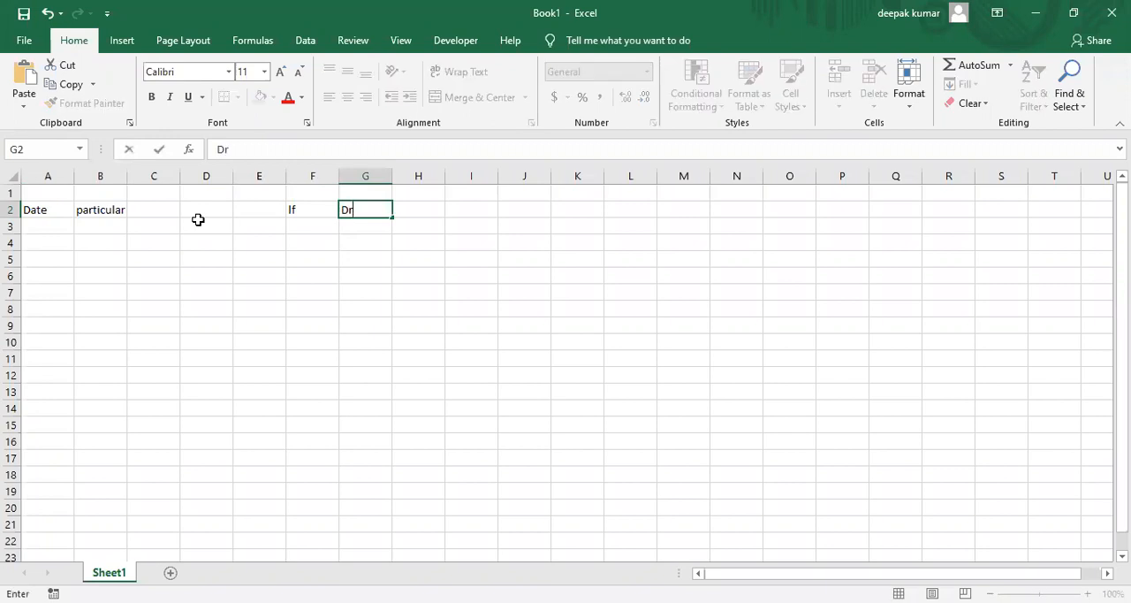
text(.)
key(Tab)
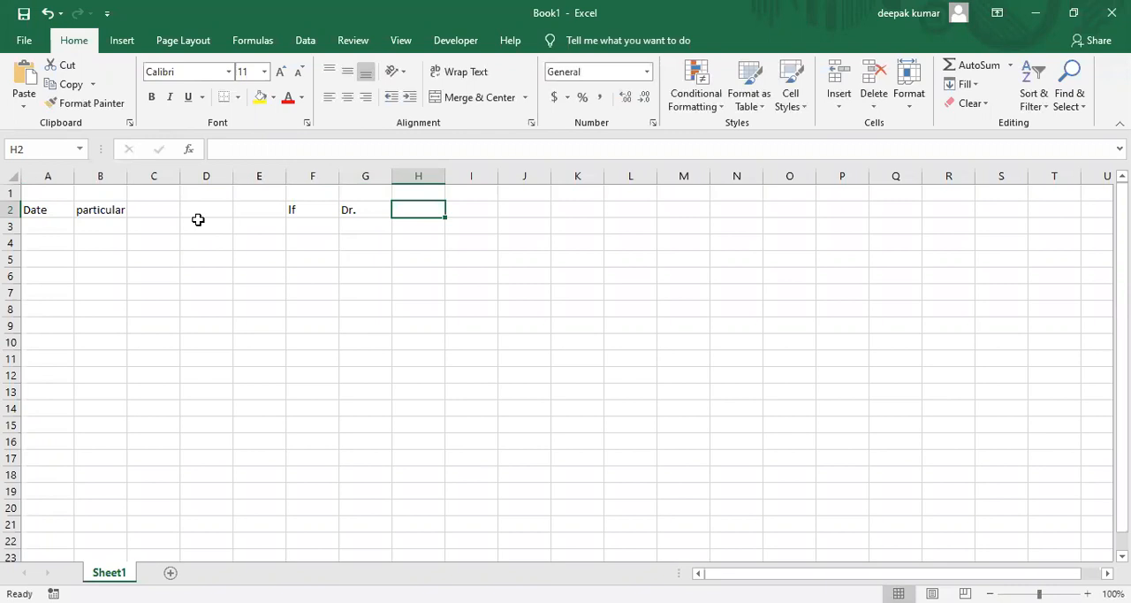
text(Cr.)
key(Return)
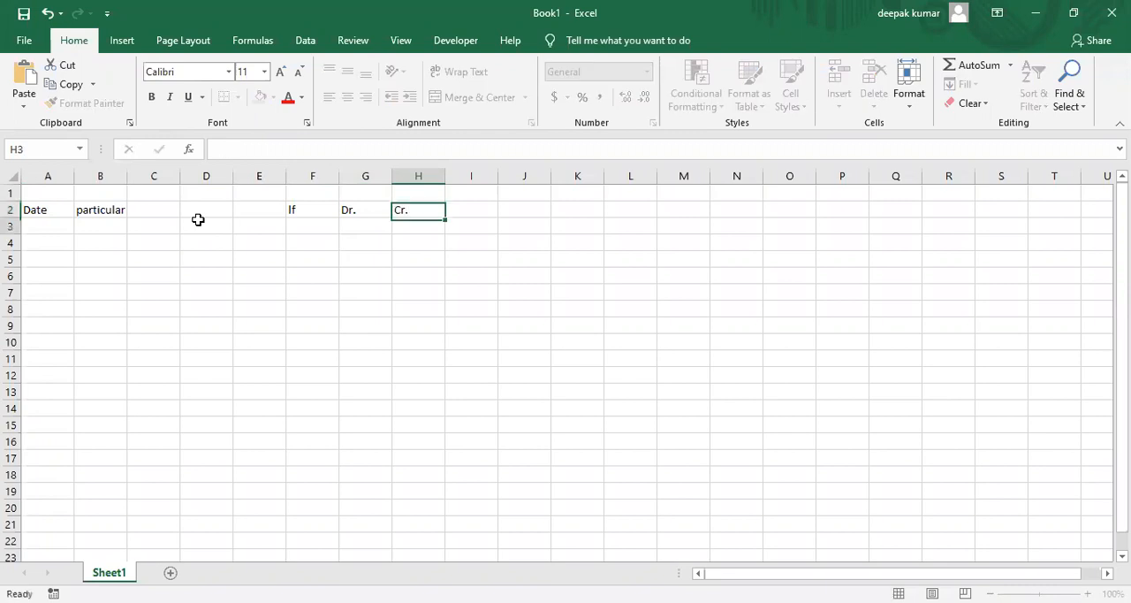
Merge the particular column's cells across each row in the range B2:E35 using Merge Across.
key(Left)
key(Left)
key(Left)
key(Left)
key(Left)
key(Left)
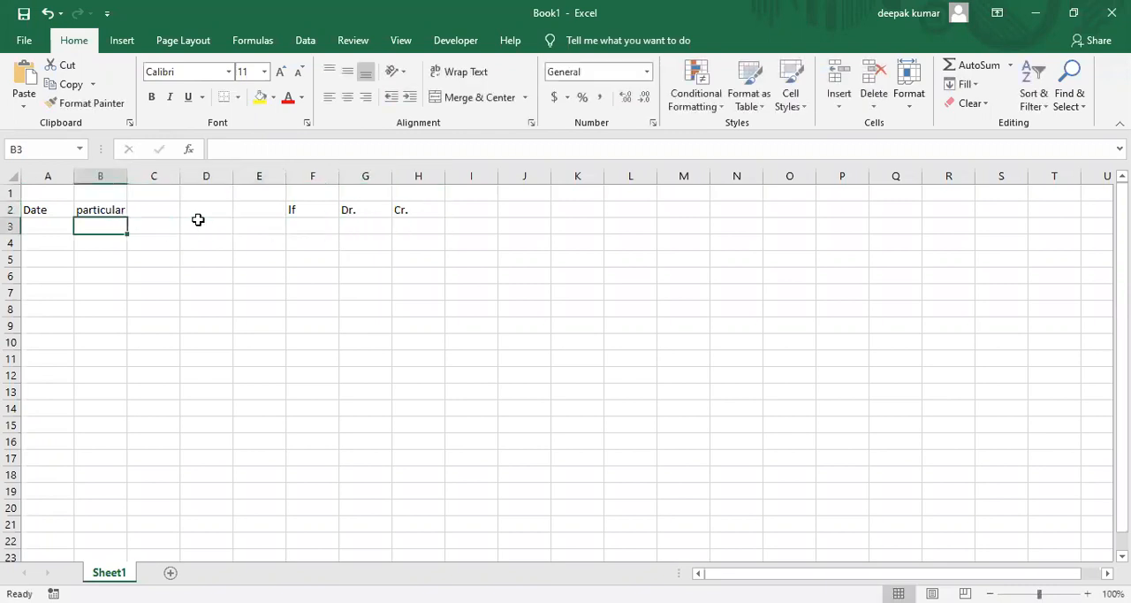
key(Up)
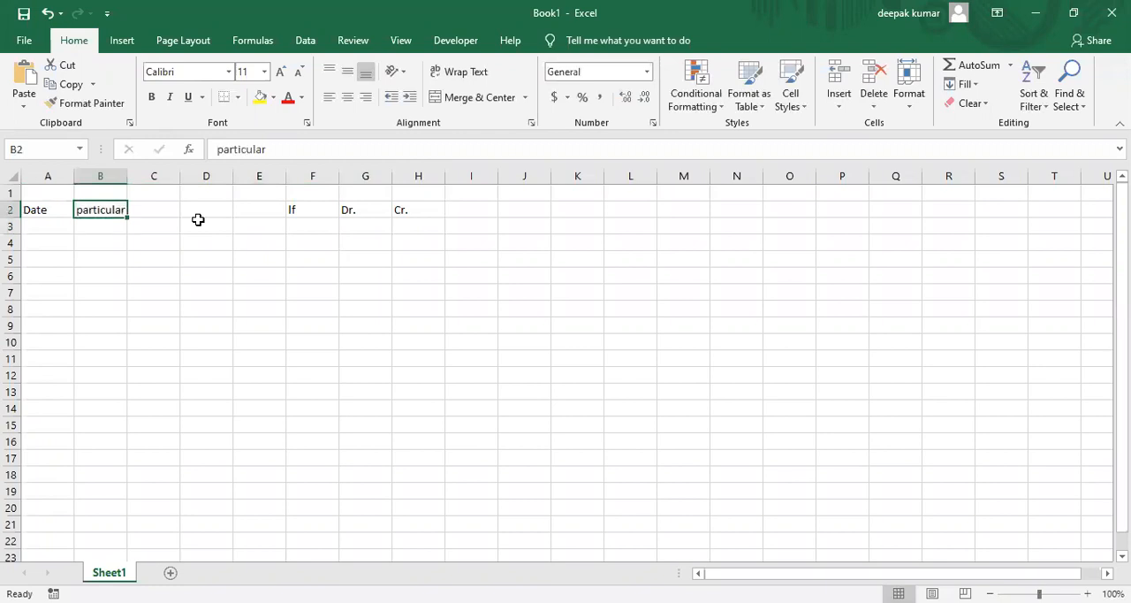
key(shift+Right)
key(shift+Right)
key(shift+Right)
key(shift+Down)
key(shift+Down)
key(shift+Down)
key(shift+Down)
key(shift+Down)
key(shift+Down)
key(shift+Down)
key(shift+Down)
key(shift+Down)
key(shift+Down)
key(shift+Down)
key(shift+Down)
key(shift+Down)
key(shift+Down)
key(shift+Down)
key(shift+Down)
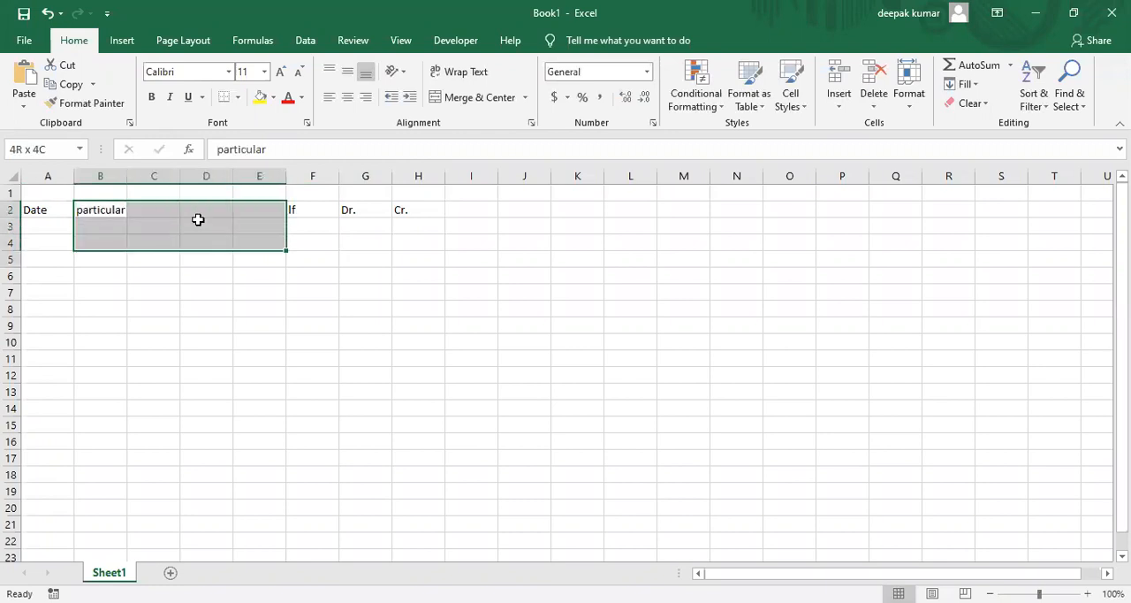
key(shift+Down)
key(shift+Down)
key(shift+Down)
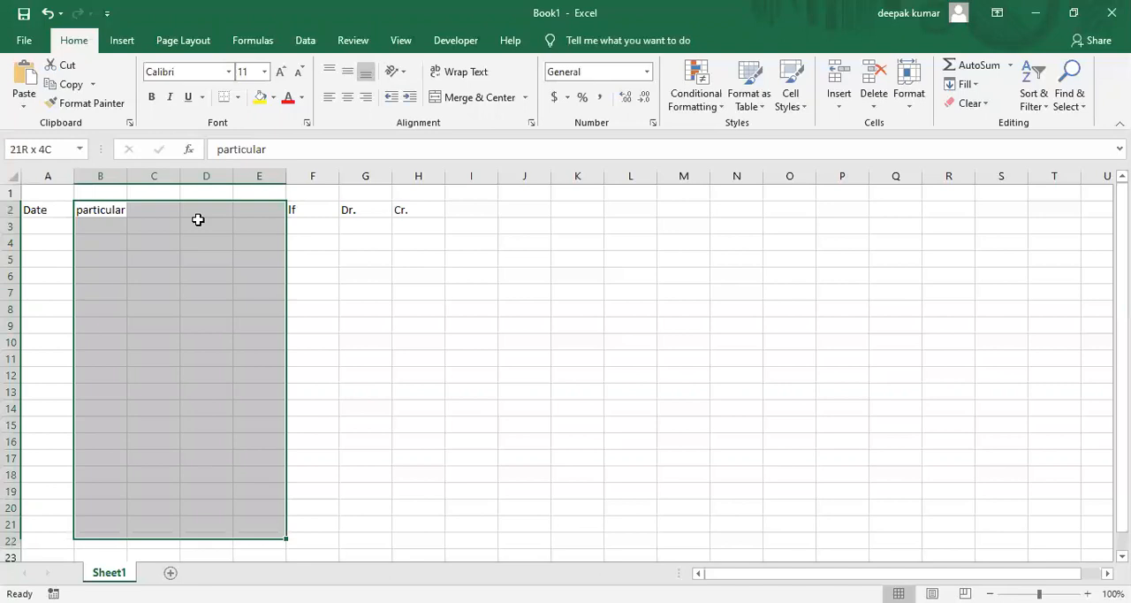
key(shift+Down)
key(shift+Down)
key(shift+Down)
key(shift+Down)
key(shift+Down)
key(shift+Down)
key(shift+Down)
key(shift+Down)
key(shift+Down)
key(shift+Down)
key(shift+Down)
key(shift+Down)
key(shift+Down)
key(shift+Down)
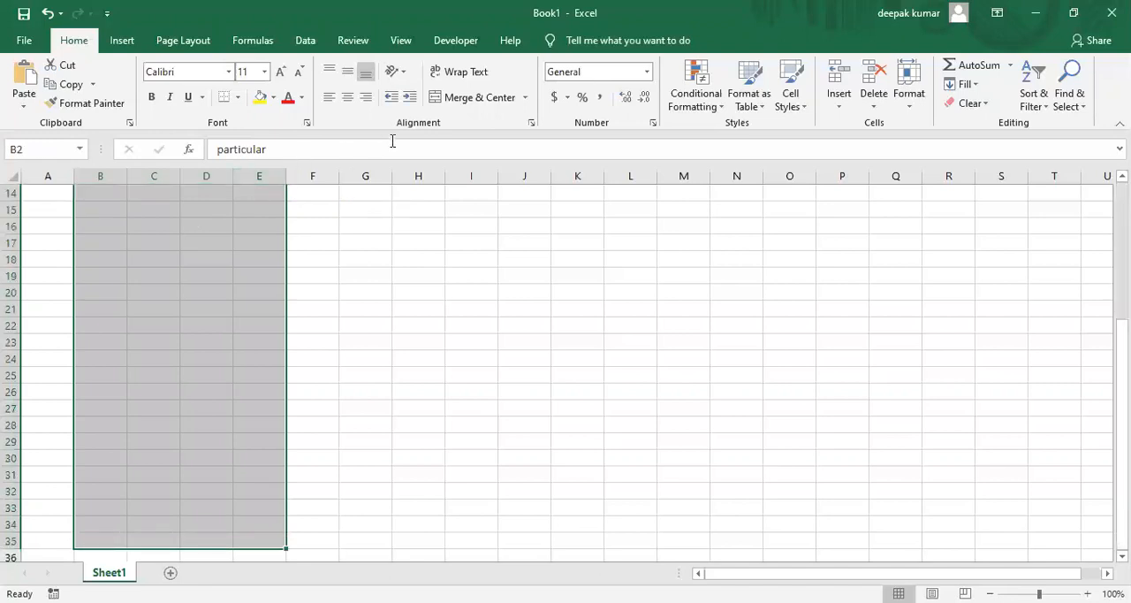
click(526, 97)
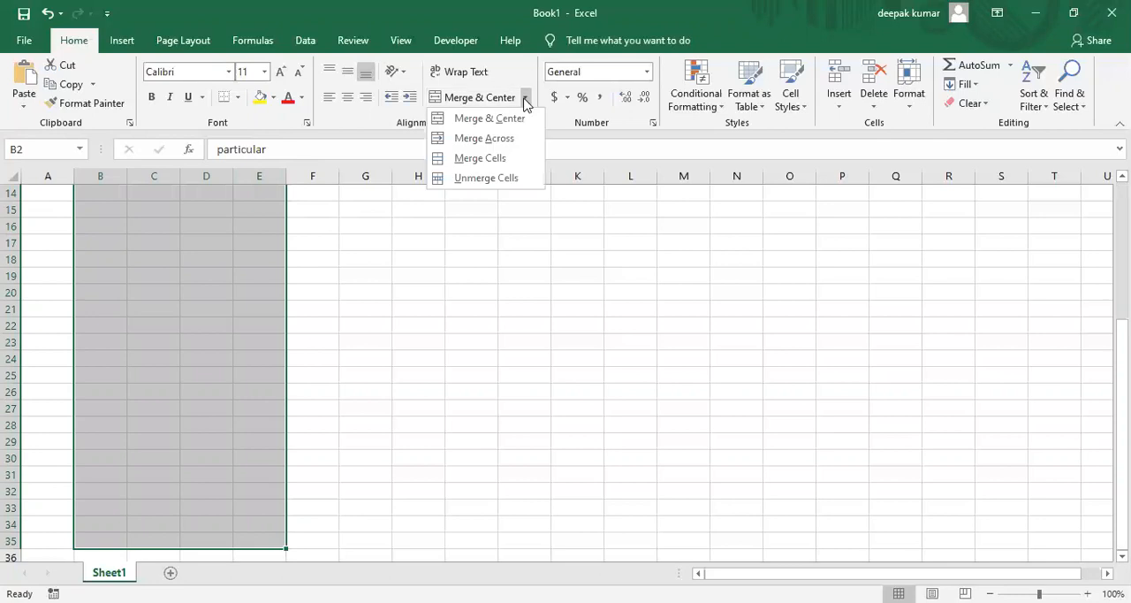
click(485, 139)
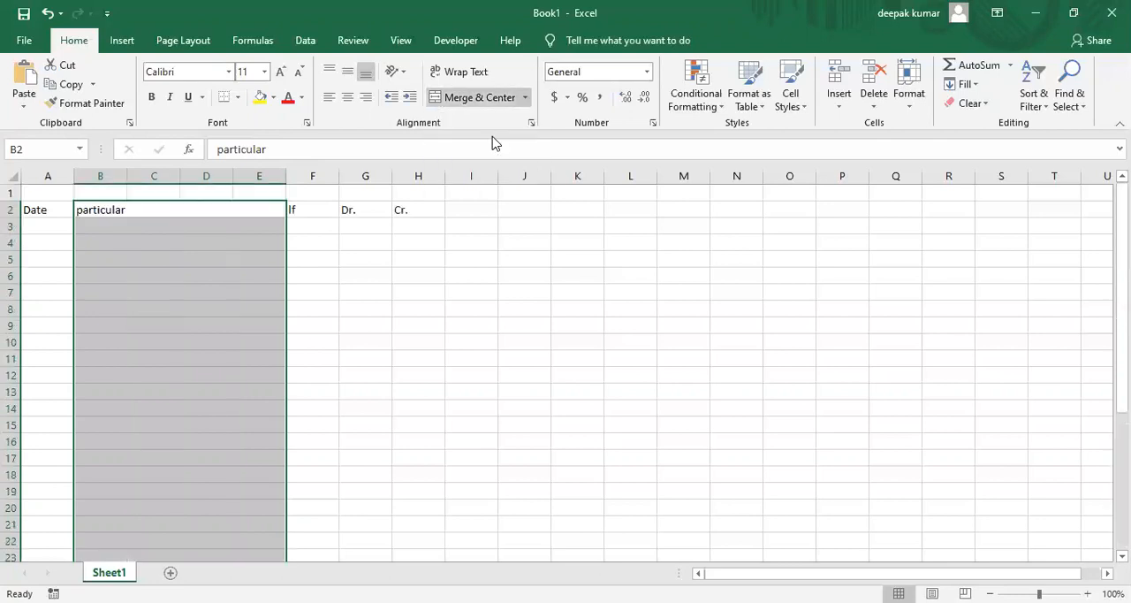
Apply Thick Outside Borders around the journal table range A2:H35.
key(Left)
key(shift+Right)
key(shift+Down)
key(shift+Right)
key(shift+Right)
key(shift+Right)
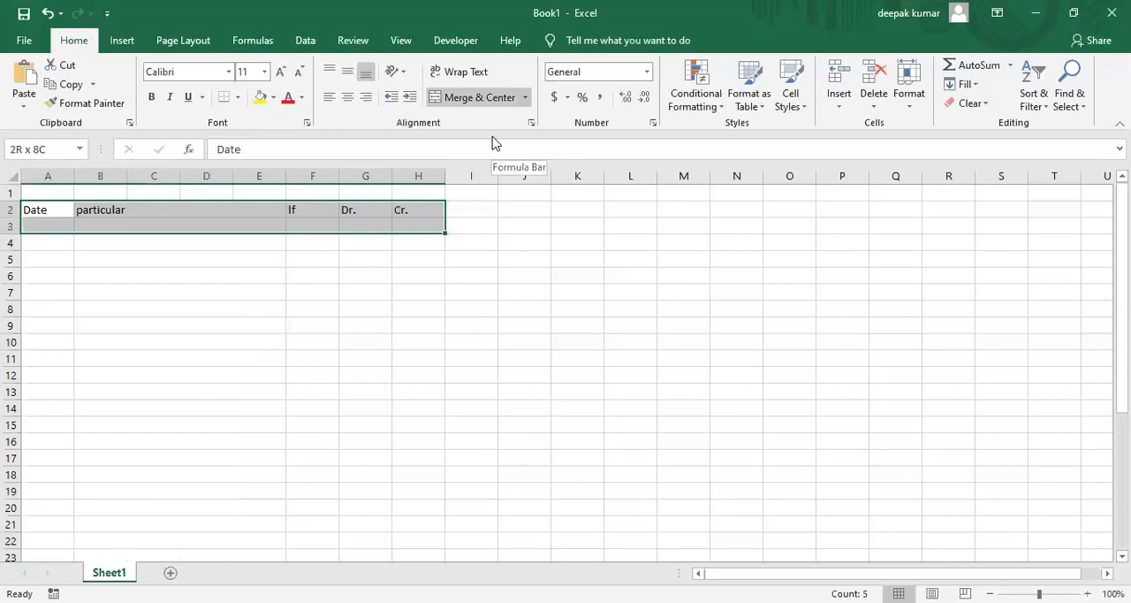
key(shift+Down)
key(shift+Down)
key(shift+Down)
key(shift+Down)
key(shift+Down)
key(shift+Down)
key(shift+Down)
key(shift+Down)
key(shift+Down)
key(shift+Down)
key(shift+Down)
key(shift+Down)
key(shift+Down)
key(shift+Down)
key(shift+Down)
key(shift+Down)
key(shift+Down)
key(shift+Down)
key(shift+Down)
key(shift+Down)
key(shift+Down)
key(shift+Down)
key(shift+Down)
key(shift+Down)
key(shift+Down)
key(shift+Down)
key(shift+Down)
key(shift+Down)
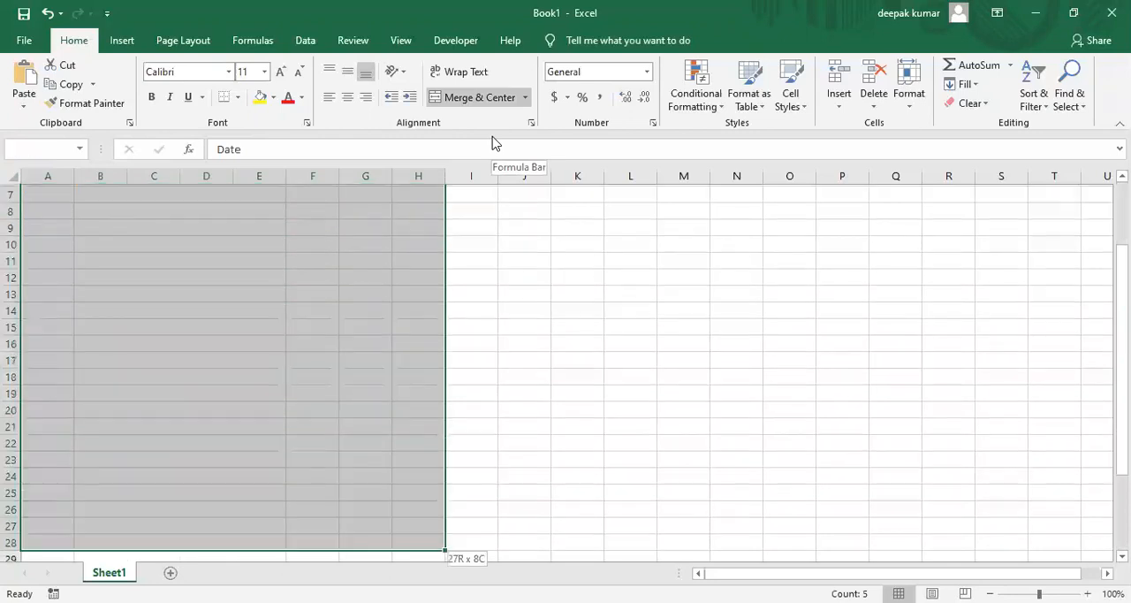
key(shift+Down)
key(shift+Down)
key(shift+Down)
key(shift+Down)
key(shift+Down)
key(shift+Down)
key(shift+Down)
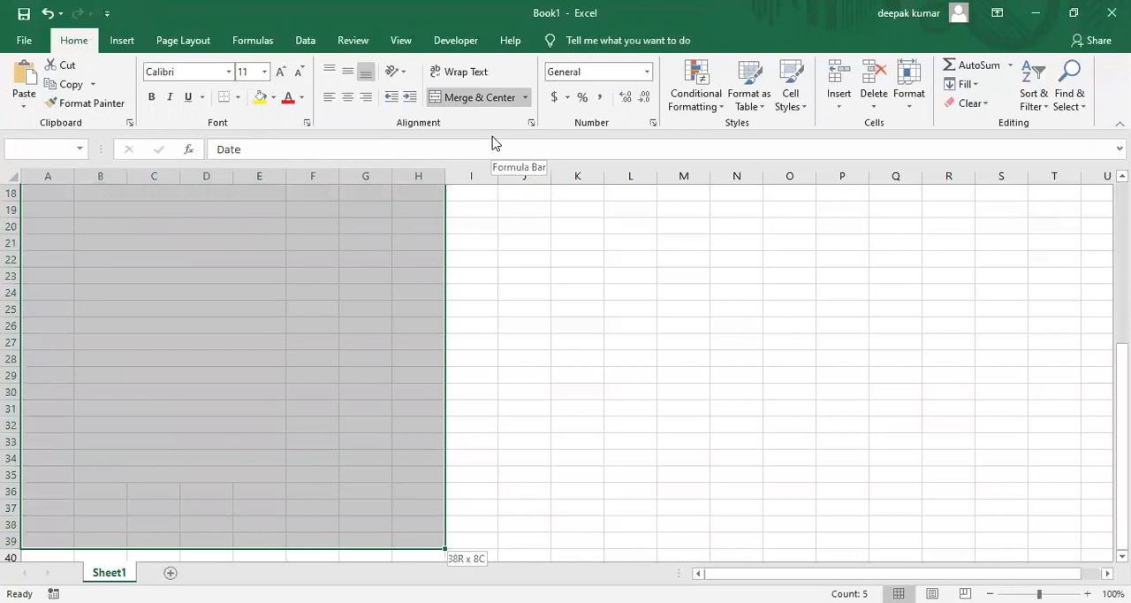
key(shift+Up)
key(shift+Up)
key(shift+Up)
key(shift+Up)
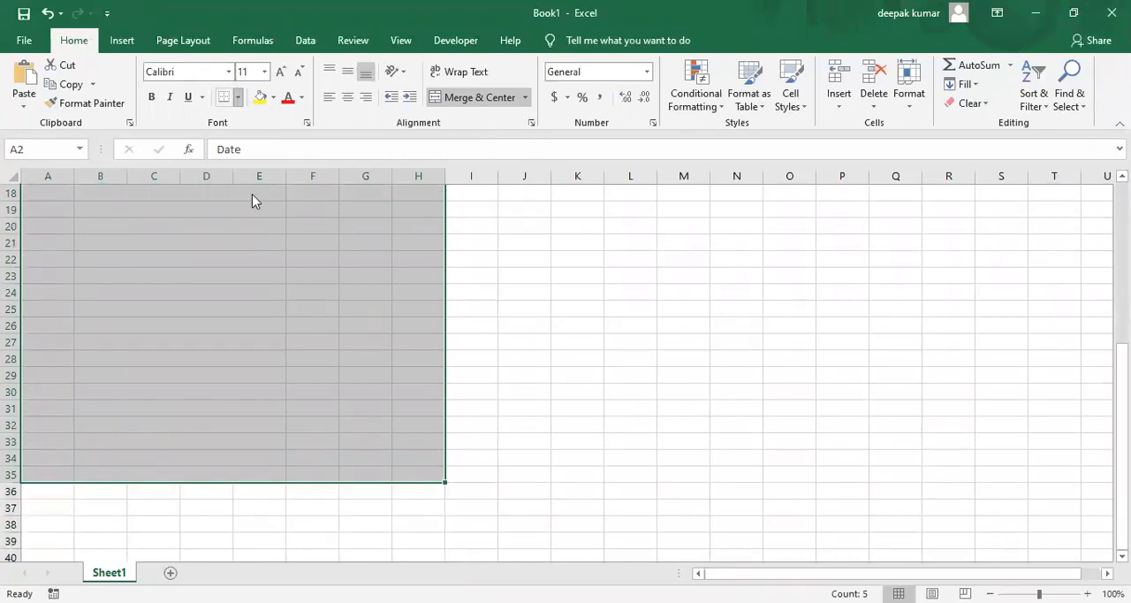
click(238, 98)
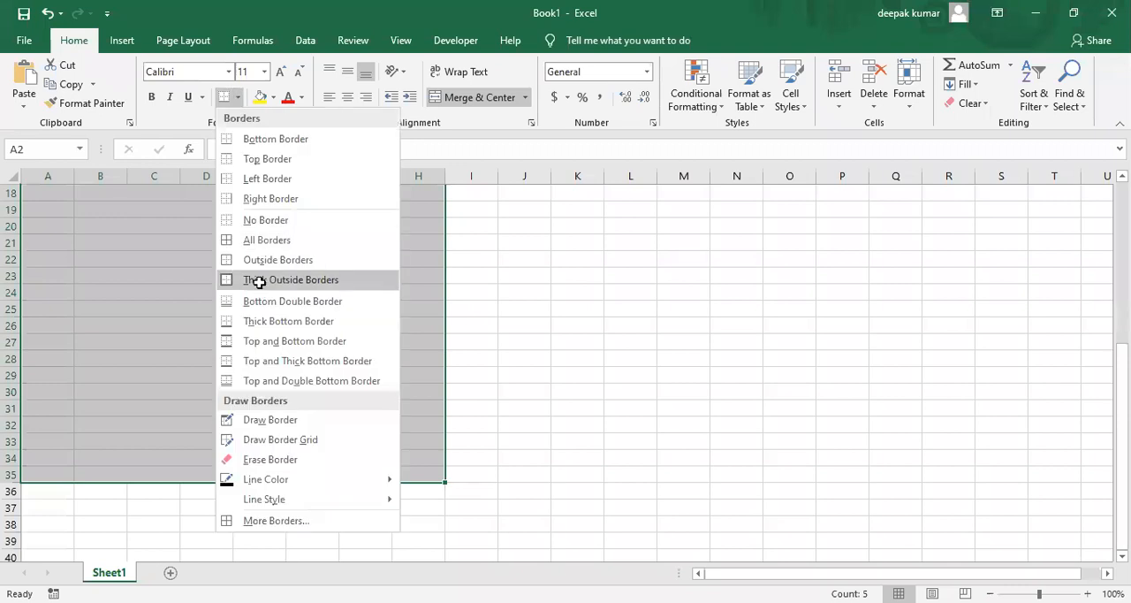
click(261, 281)
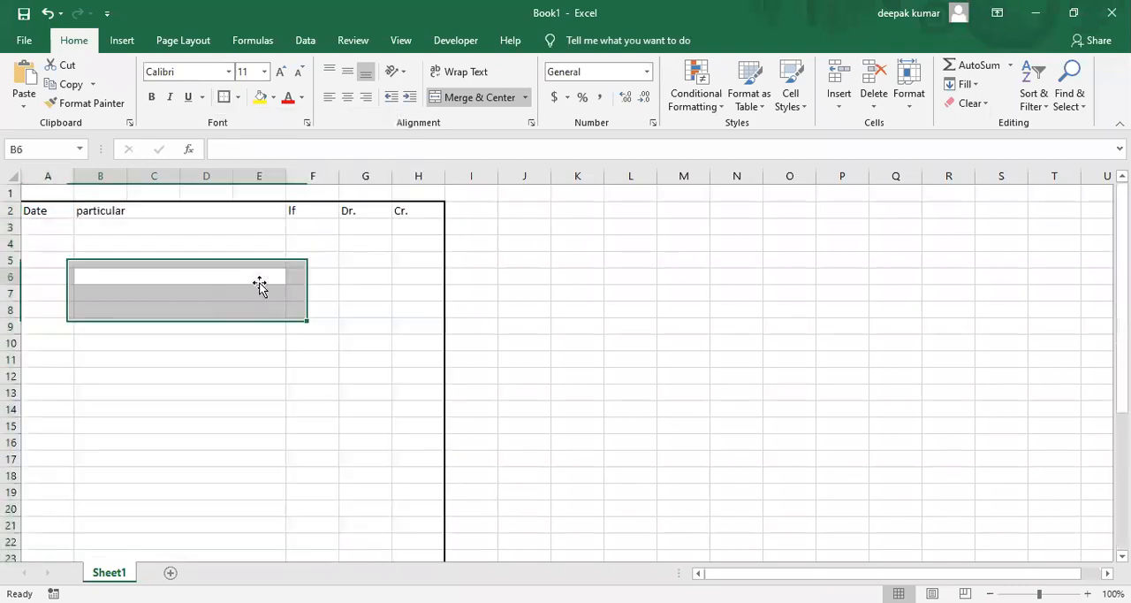
Add left and right borders to the merged particular column from row 2 to row 35.
click(158, 210)
key(shift+Down)
key(shift+Down)
key(shift+Down)
key(shift+Down)
key(shift+Down)
key(shift+Down)
key(shift+Down)
key(shift+Down)
key(shift+Down)
key(shift+Down)
key(shift+Down)
key(shift+Down)
key(shift+Down)
key(shift+Down)
key(shift+Down)
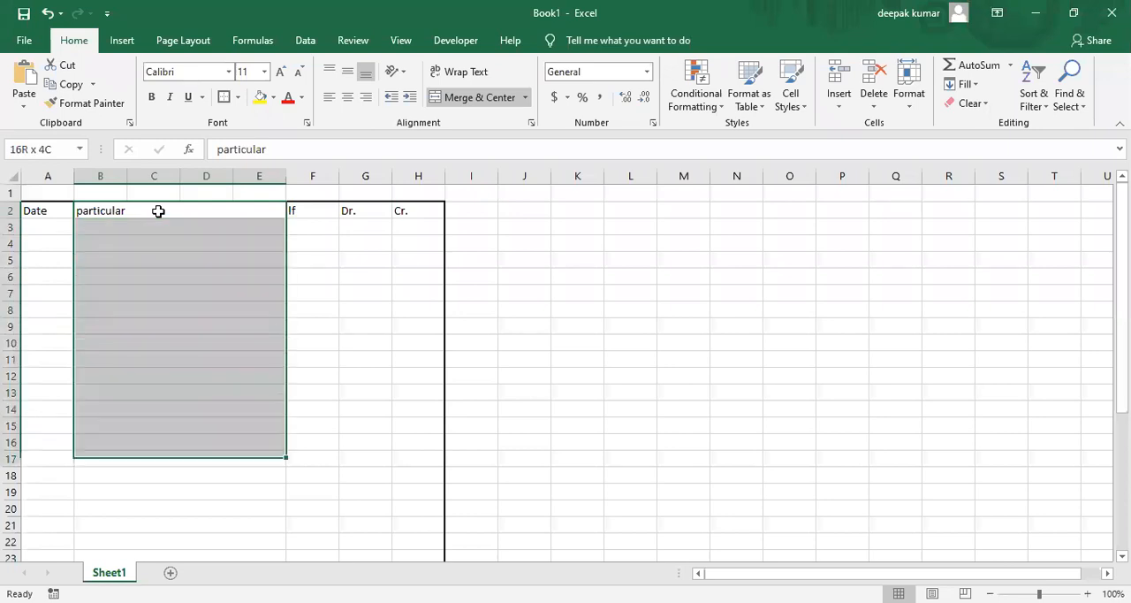
key(shift+Down)
key(shift+Down)
key(shift+Down)
key(shift+Down)
key(shift+Down)
key(shift+Down)
key(shift+Down)
key(shift+Down)
key(shift+Down)
key(shift+Down)
key(shift+Down)
key(shift+Down)
key(shift+Down)
key(shift+Down)
key(shift+Down)
key(shift+Down)
key(shift+Down)
key(shift+Down)
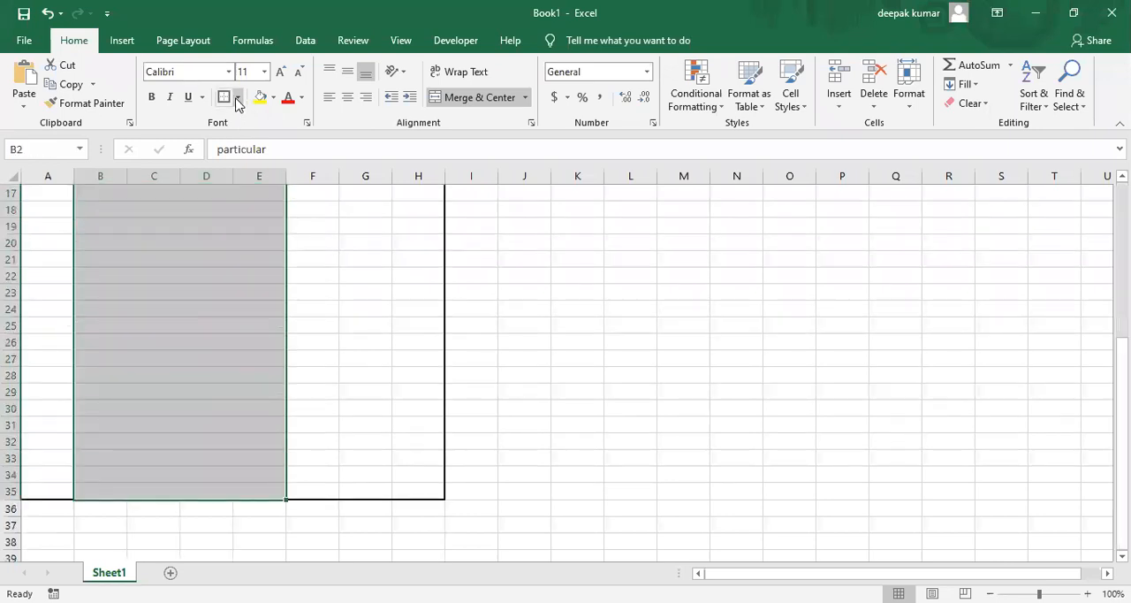
click(237, 99)
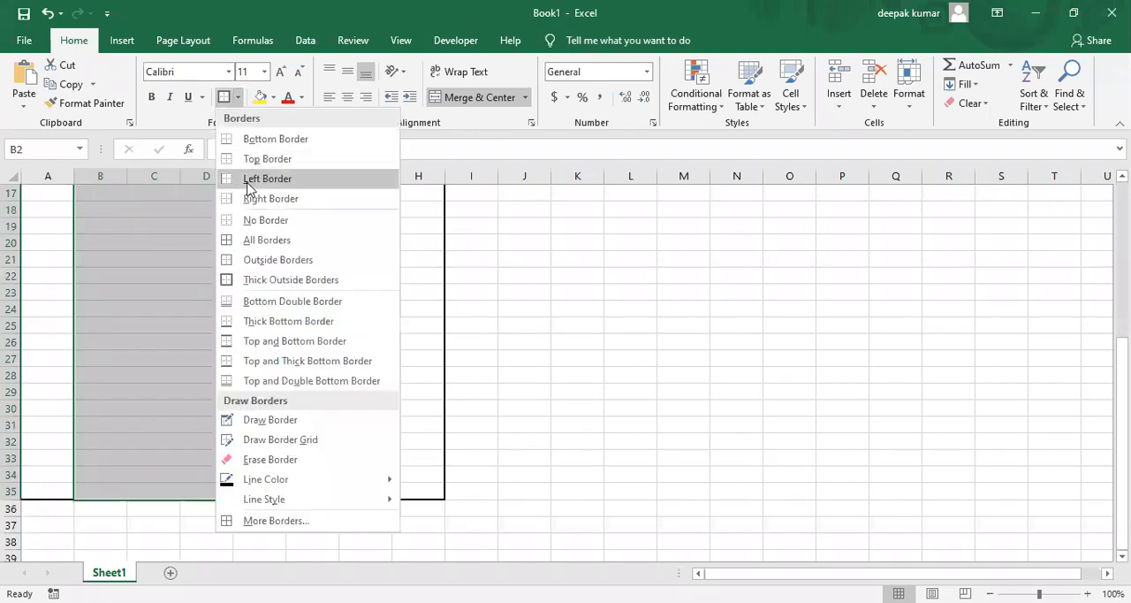
click(248, 179)
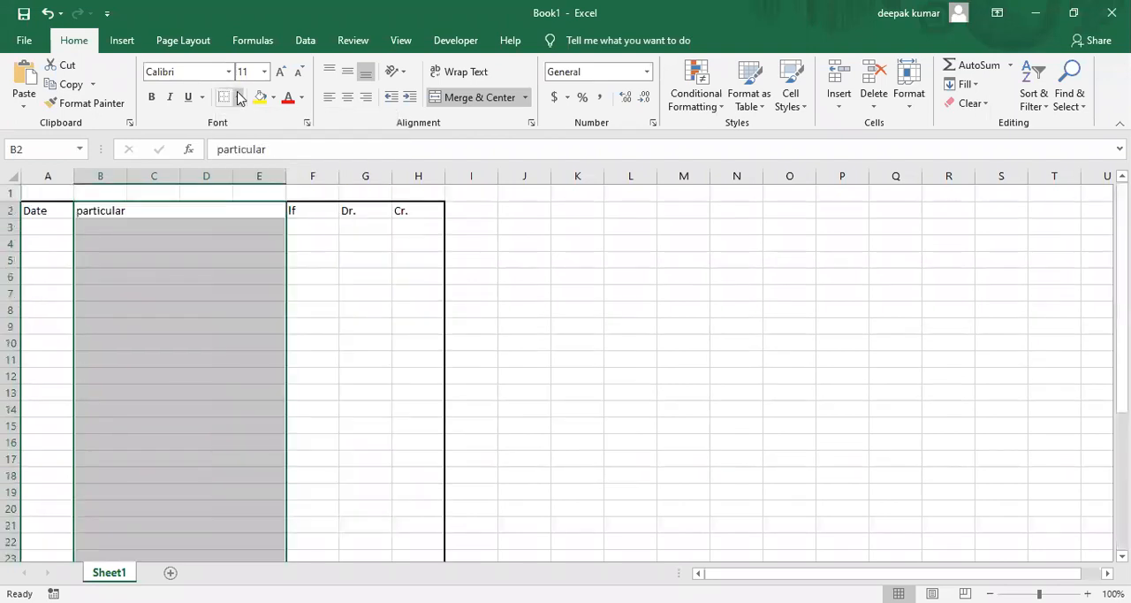
click(239, 98)
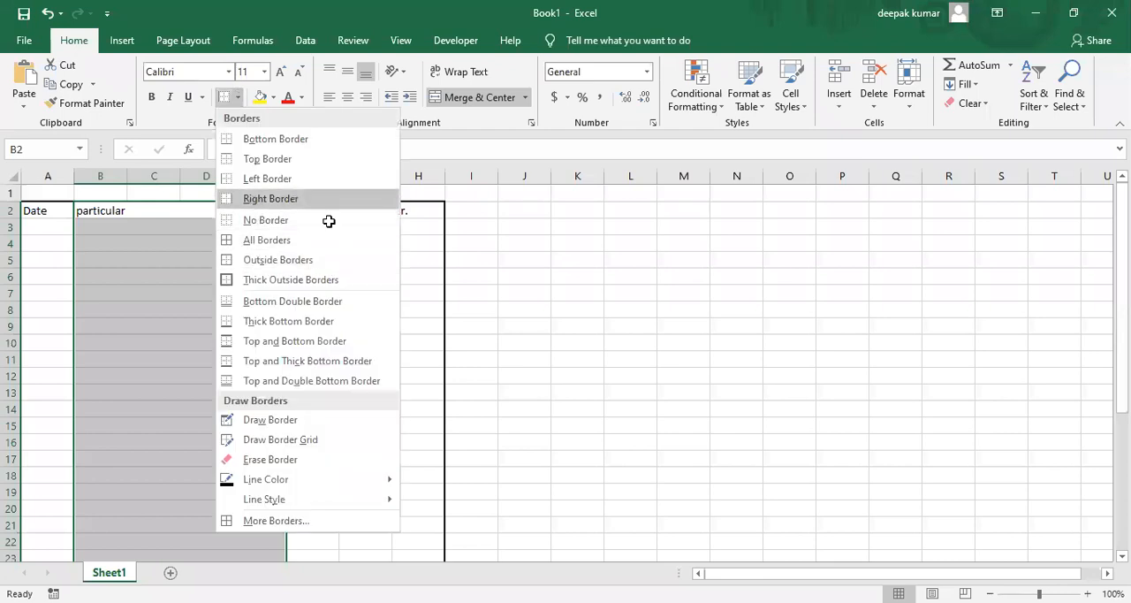
click(366, 203)
Add right and left borders to the Dr. column, G2:G35.
click(366, 214)
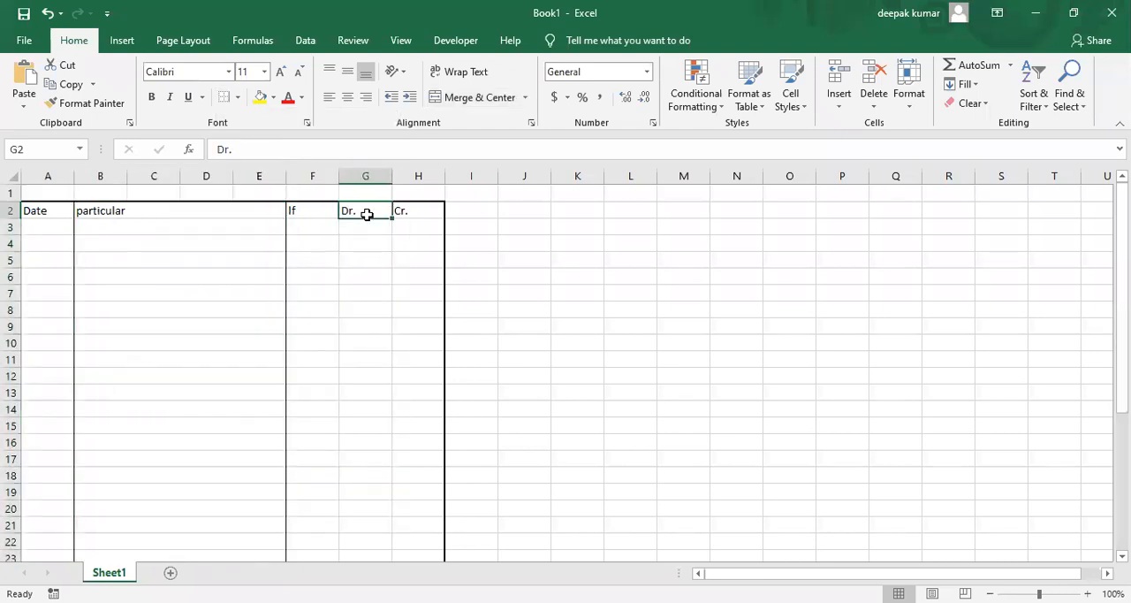
key(shift+Down)
key(shift+Down)
key(shift+Down)
key(shift+Down)
key(shift+Down)
key(shift+Down)
key(shift+Down)
key(shift+Down)
key(shift+Down)
key(shift+Down)
key(shift+Down)
key(shift+Down)
key(shift+Down)
key(shift+Down)
key(shift+Down)
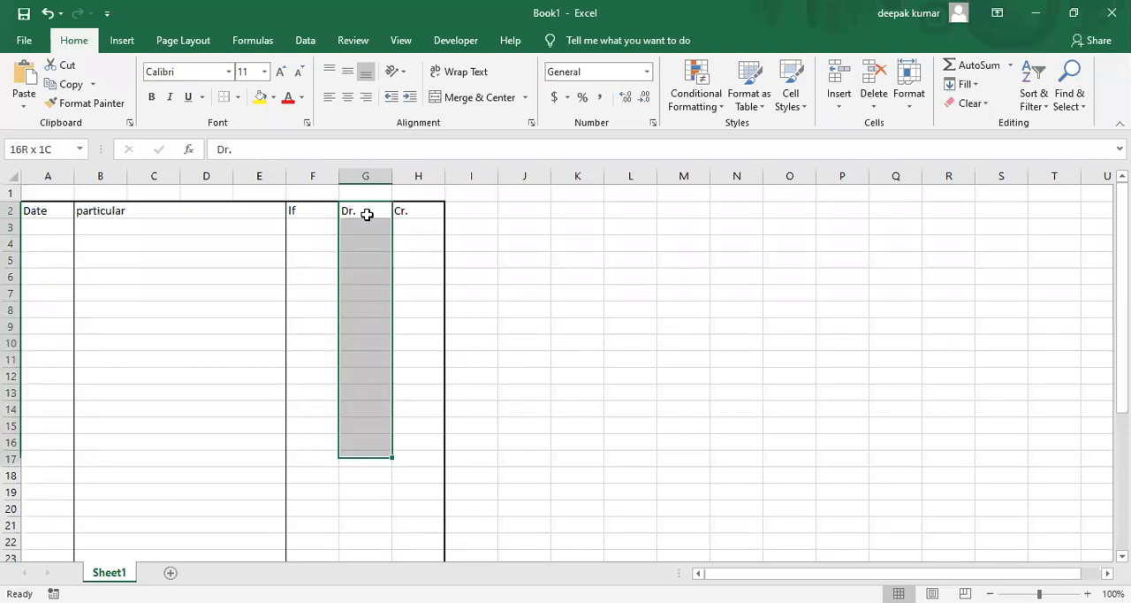
key(shift+Down)
key(shift+Down)
key(shift+Down)
key(shift+Down)
key(shift+Down)
key(shift+Down)
key(shift+Down)
key(shift+Down)
key(shift+Down)
key(shift+Down)
key(shift+Down)
key(shift+Down)
key(shift+Down)
key(shift+Down)
key(shift+Down)
key(shift+Down)
key(shift+Down)
key(shift+Down)
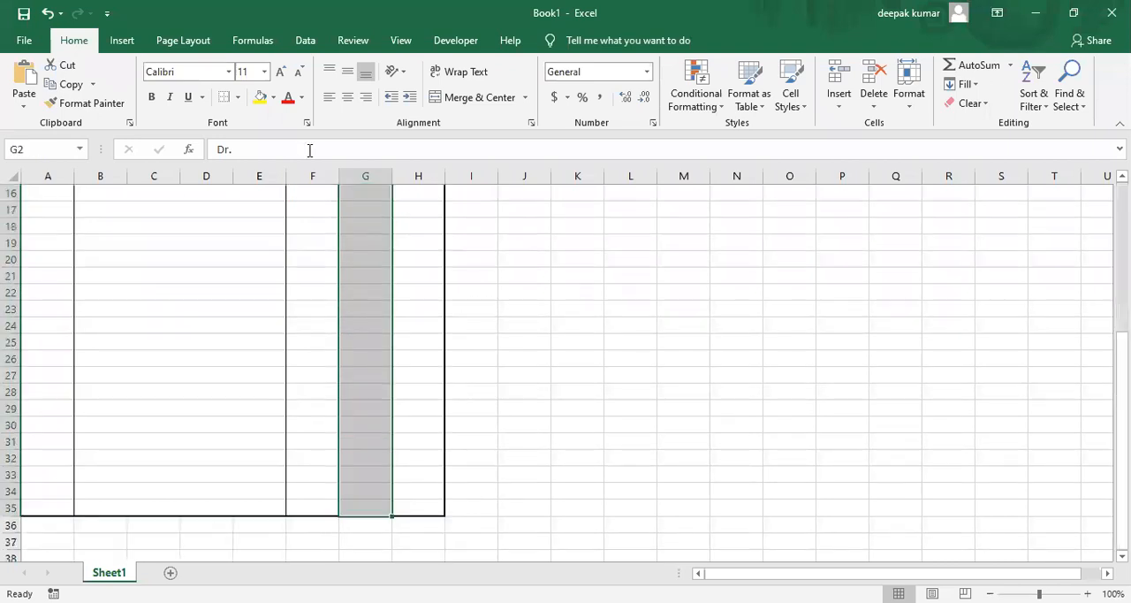
click(223, 101)
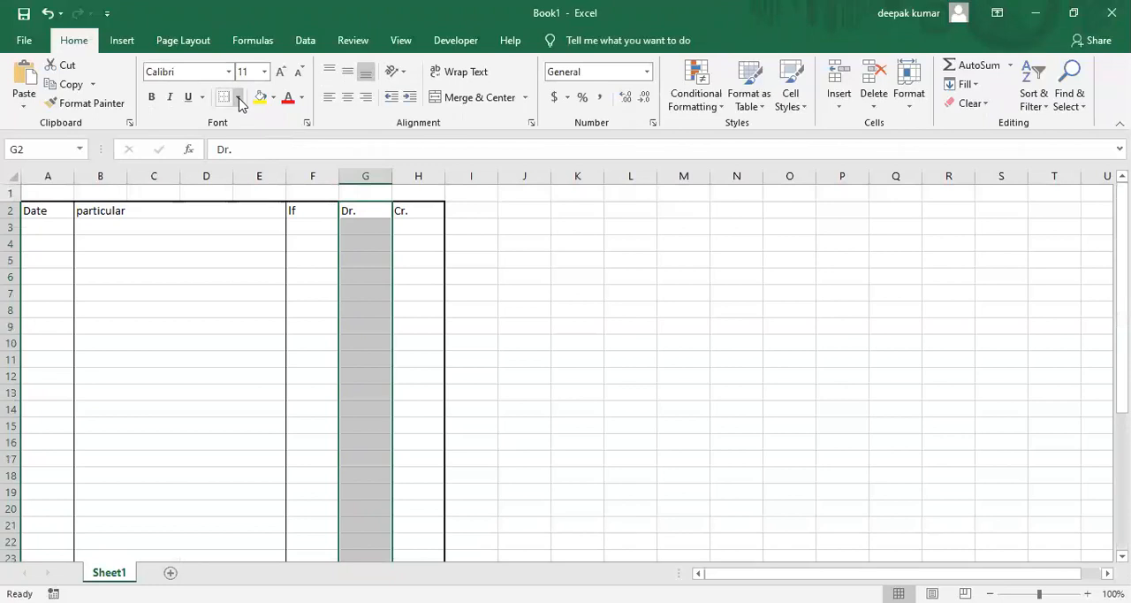
click(238, 97)
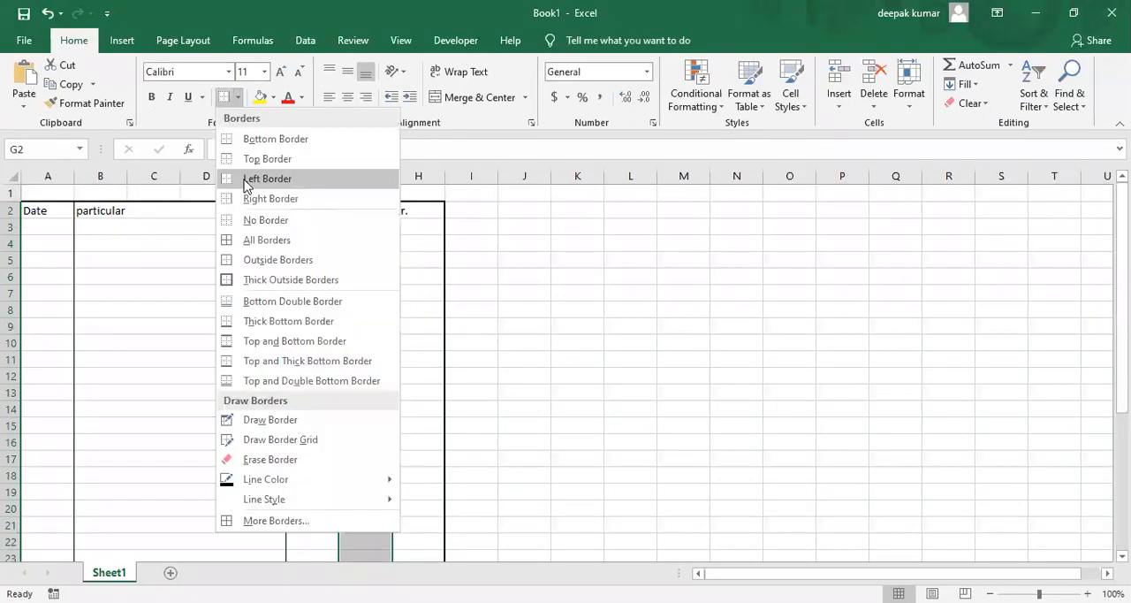
click(247, 184)
click(251, 332)
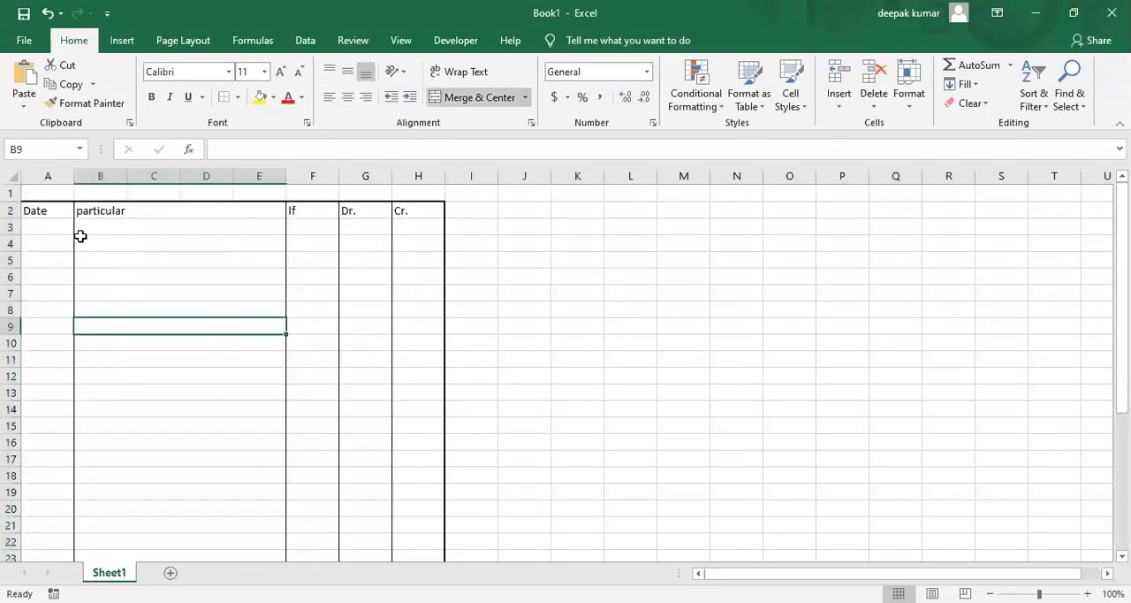
Apply Thick Outside Borders around the journal's header row, A2:H2.
click(47, 212)
key(shift+Right)
key(shift+Right)
key(shift+Right)
key(shift+Right)
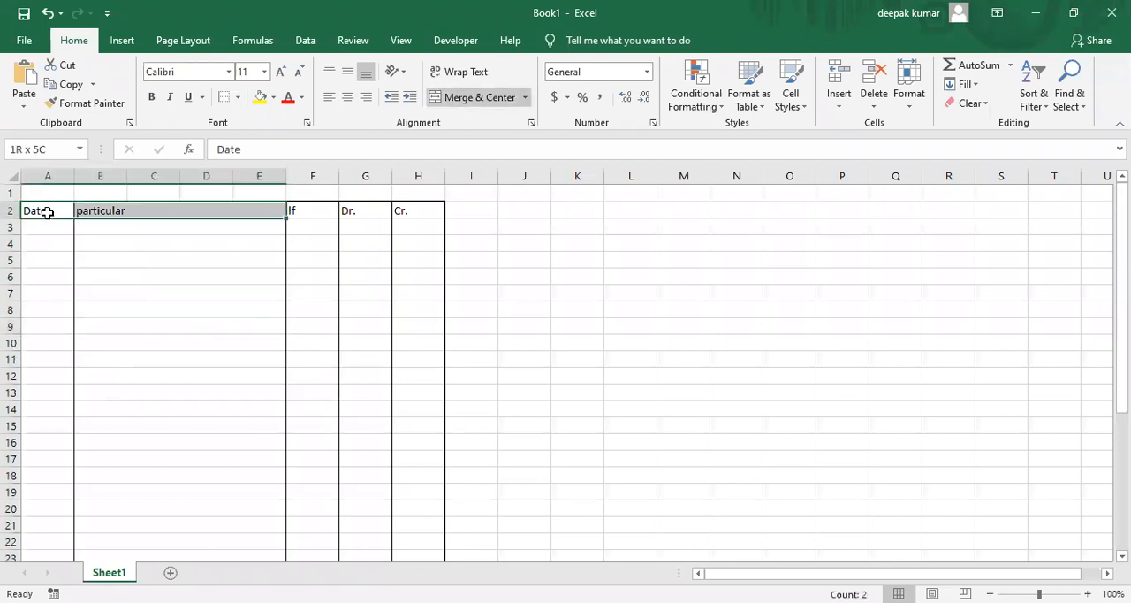
click(238, 97)
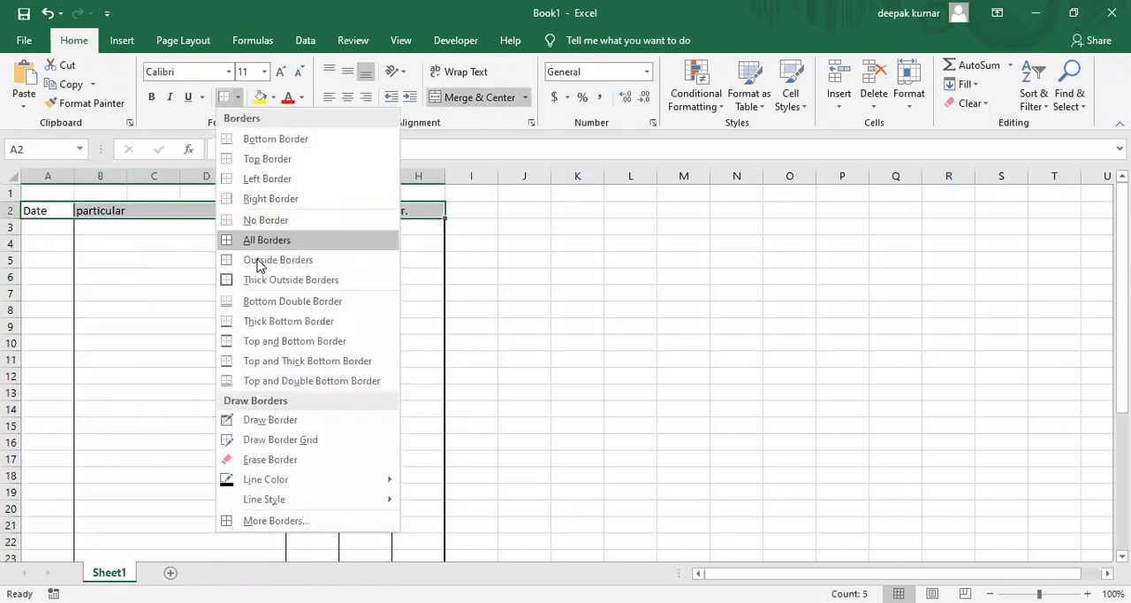
click(257, 281)
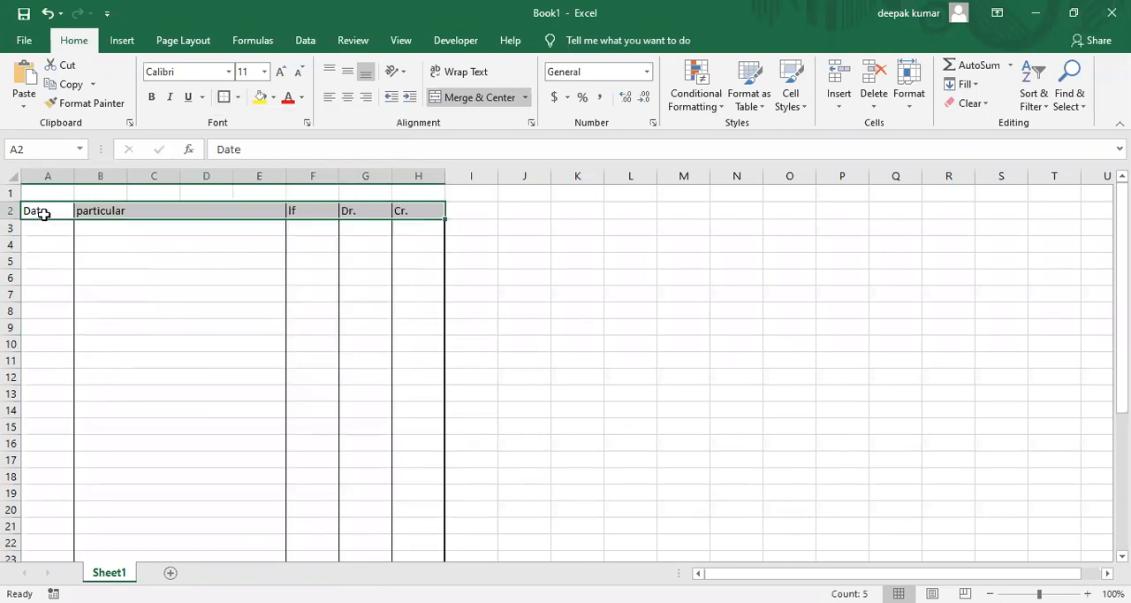
Increase the journal header row's font size to 12 and make its text bold.
click(280, 76)
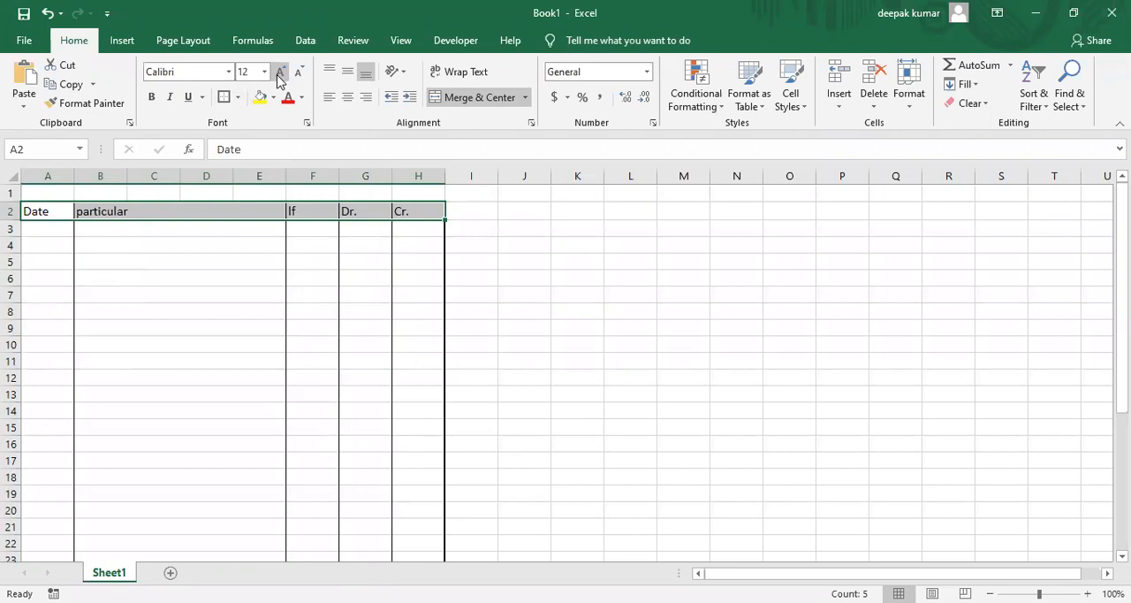
click(151, 96)
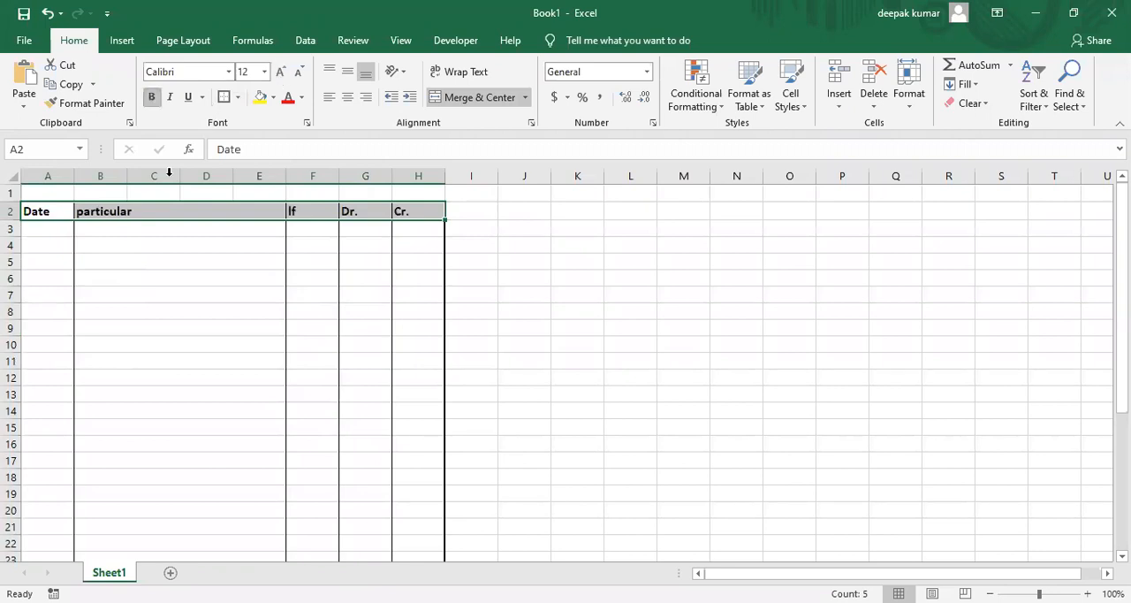
click(177, 225)
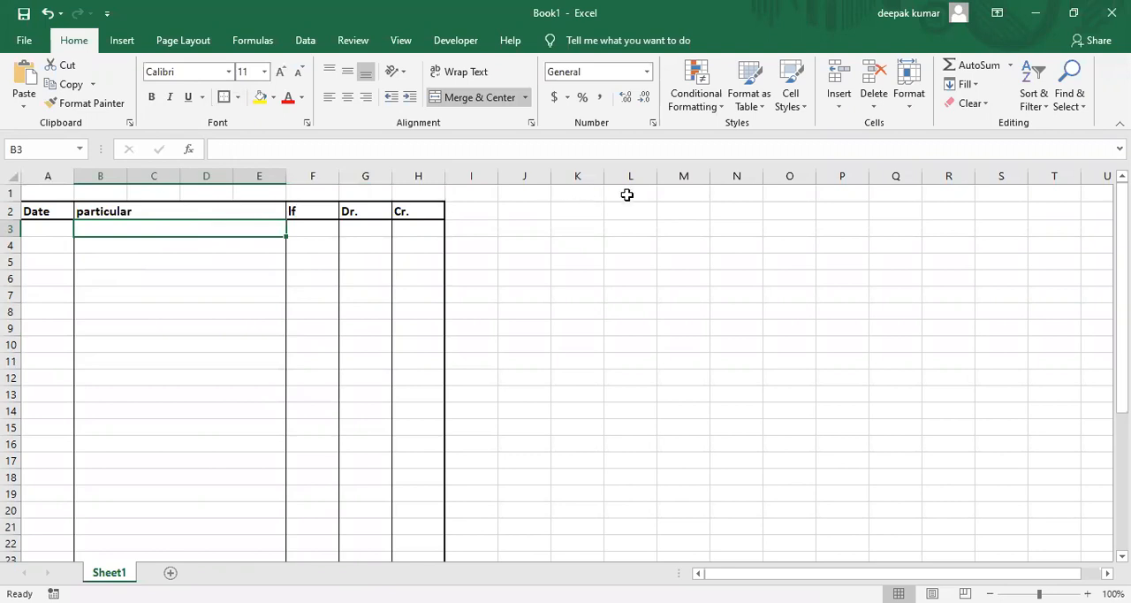
Enter the balance sheet headings "liabilities" in K2 and "amount" in N2.
click(627, 195)
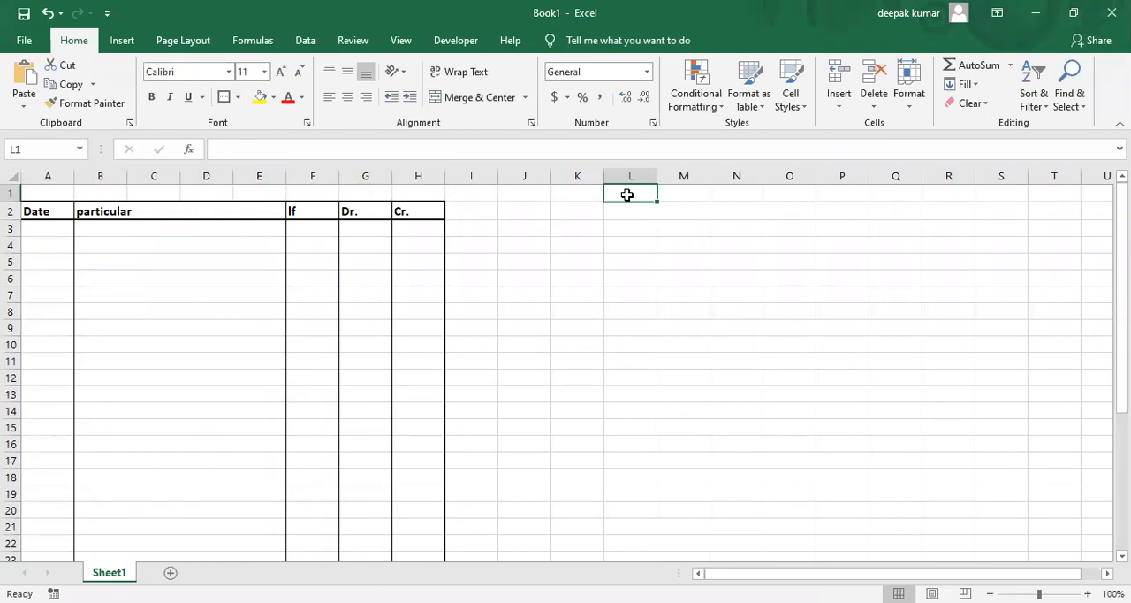
key(Return)
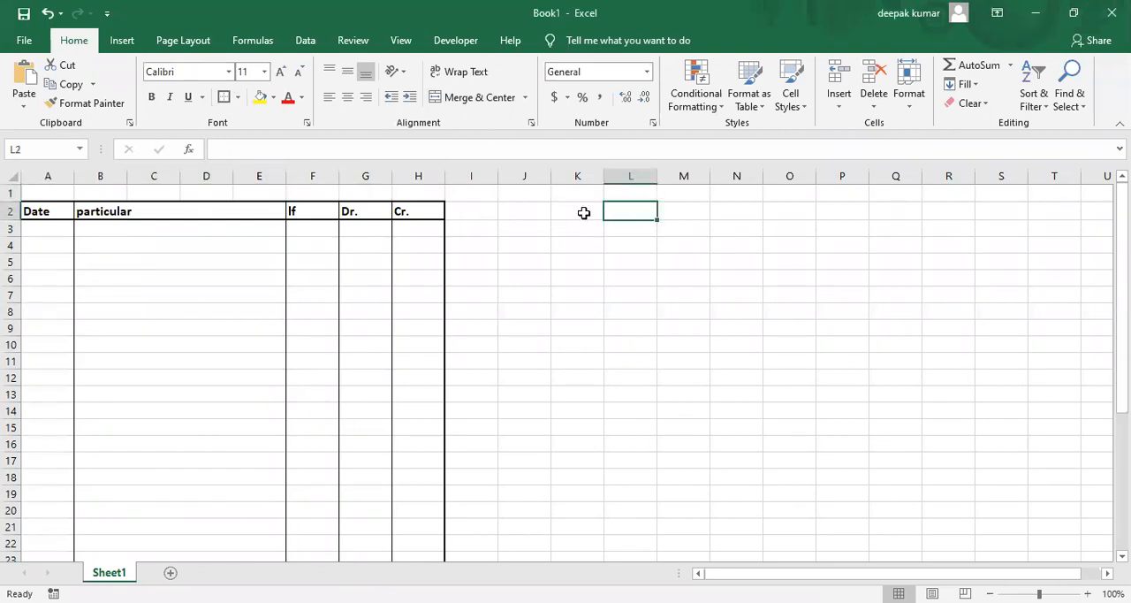
click(583, 213)
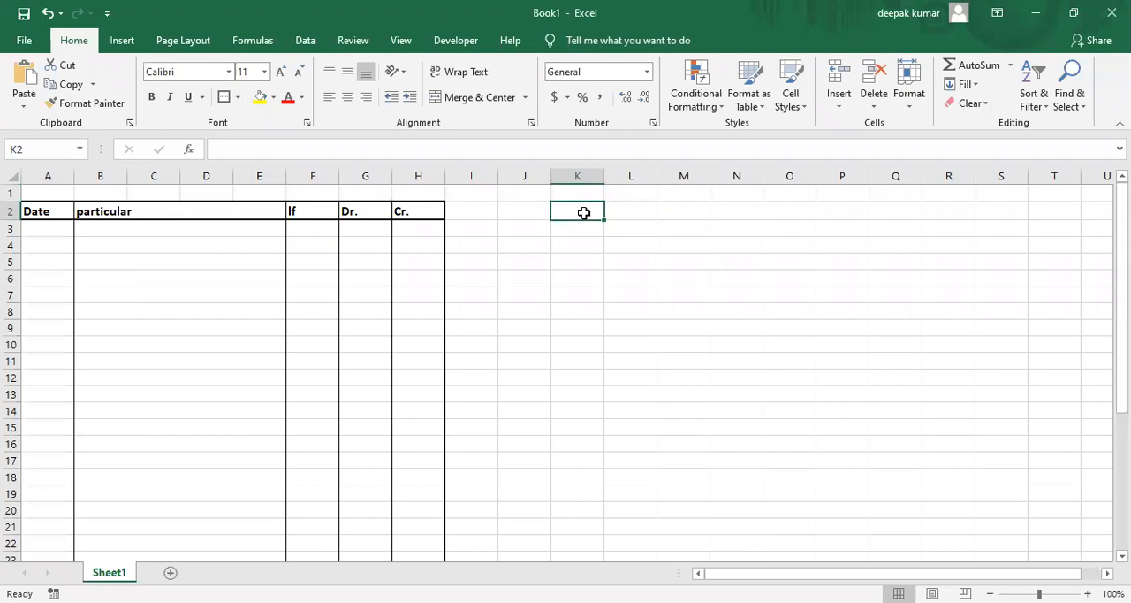
text(I)
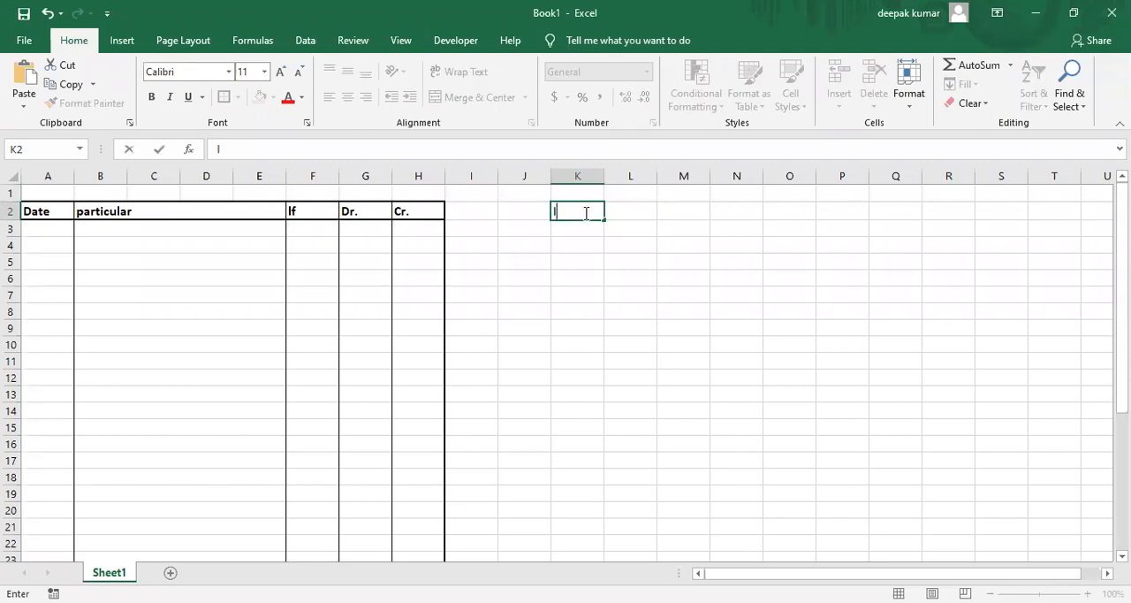
text(iabilities)
key(Tab)
key(Tab)
key(Tab)
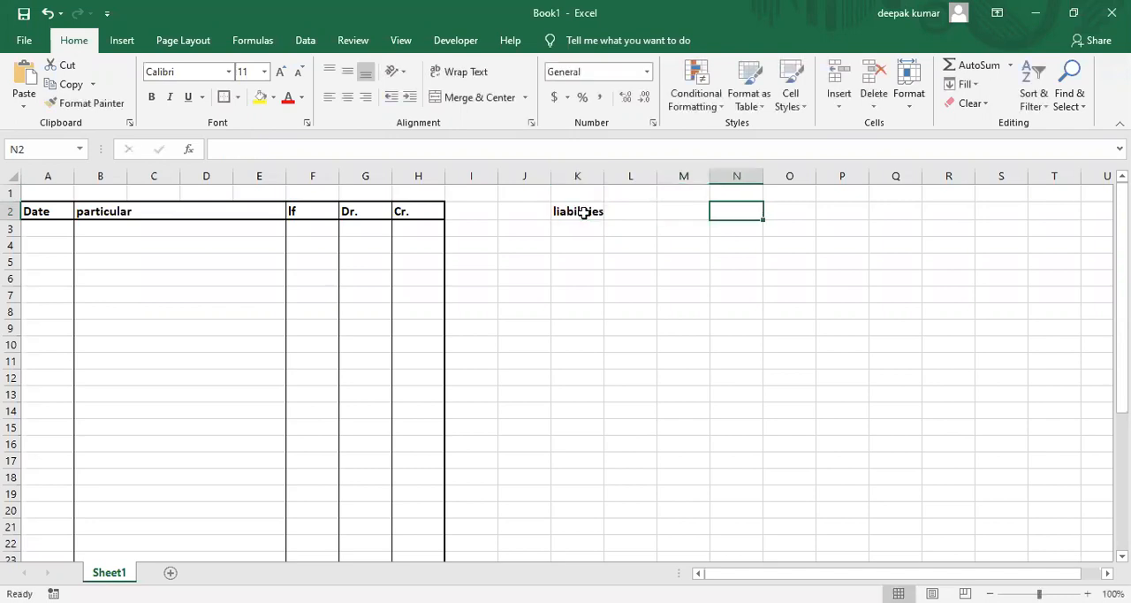
text(amount)
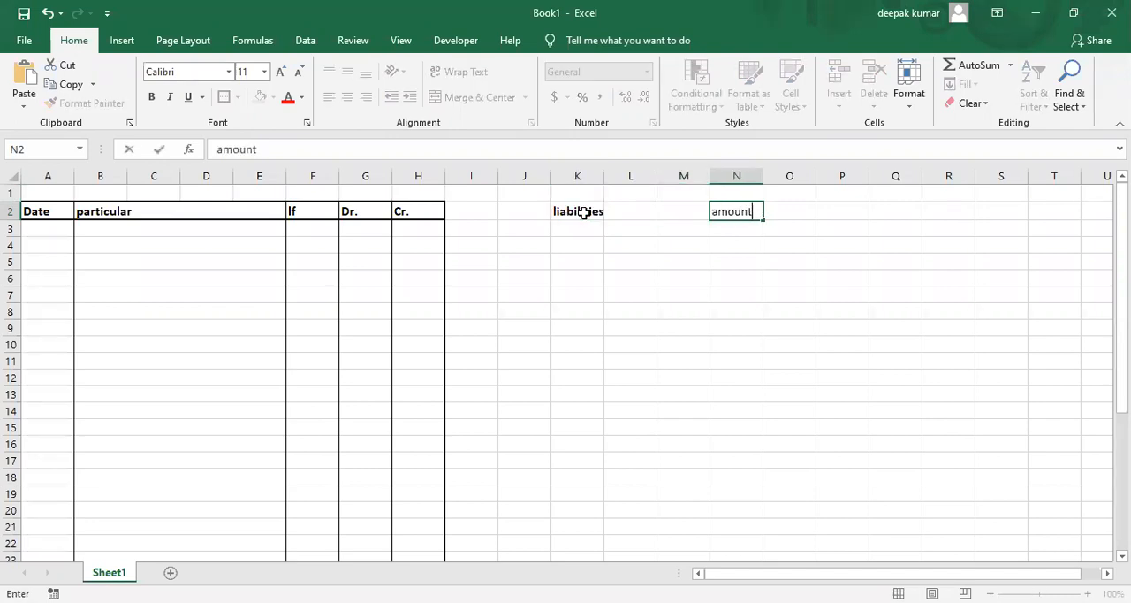
key(Tab)
Enter the heading "asset" in O2 and a second "amount" heading in R2.
text(asset)
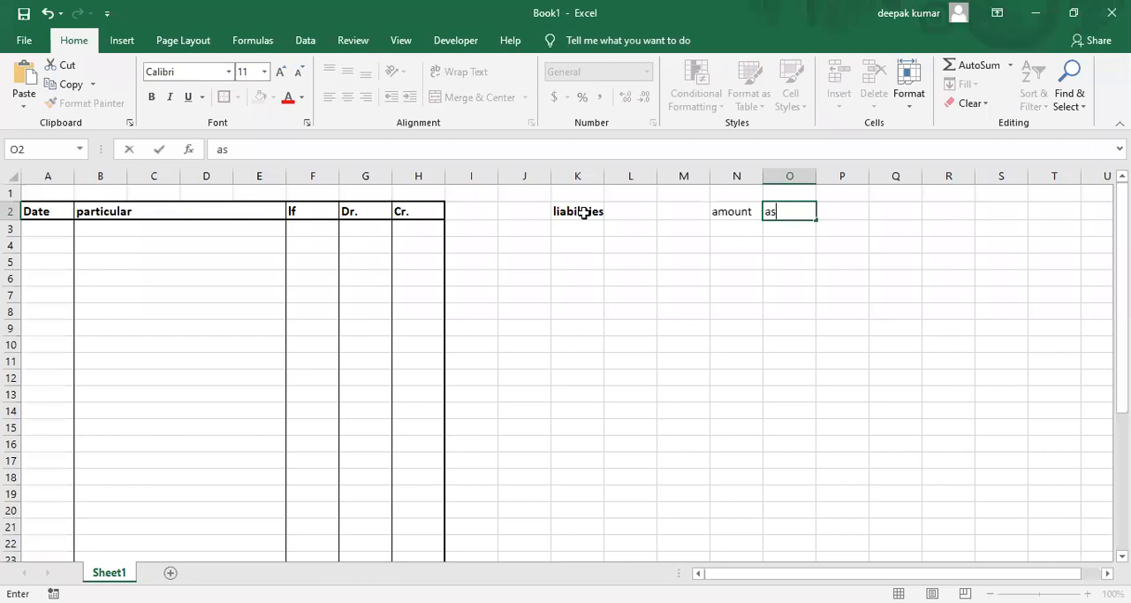
key(Tab)
key(Tab)
key(Tab)
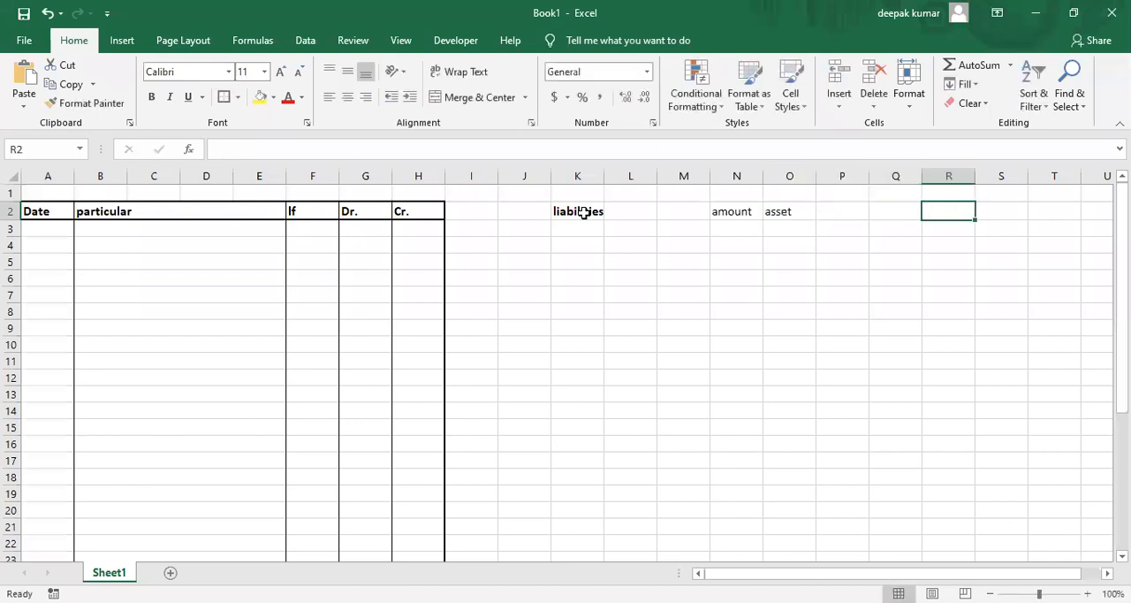
text(amount)
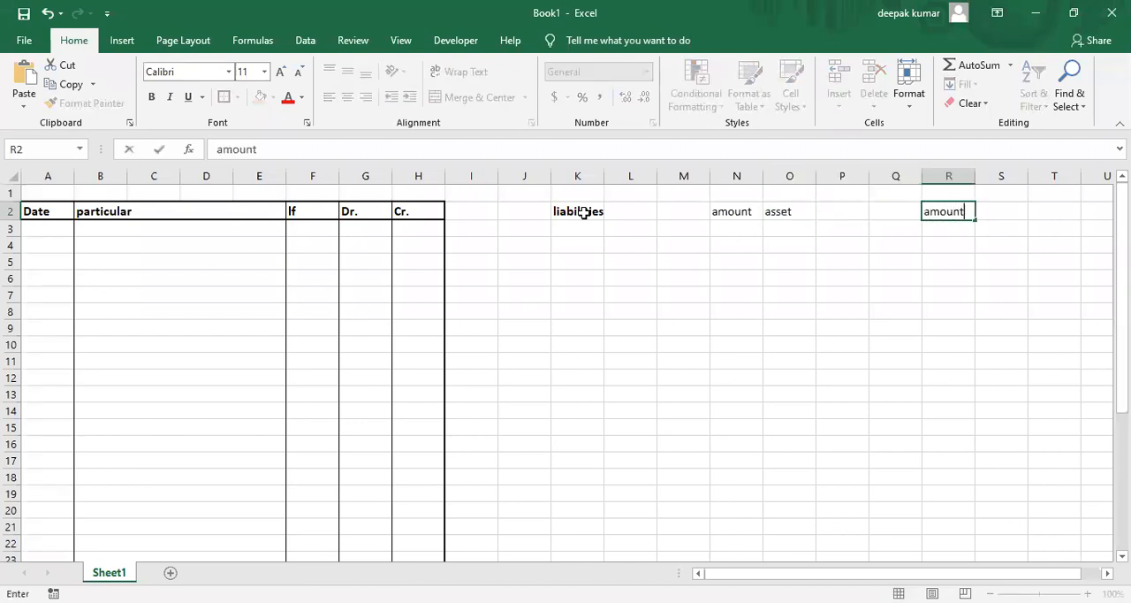
key(Left)
Merge and center K1:R1 above the new headings and enter the title "BALANCE SHEET" there.
key(Up)
key(Left)
key(Left)
key(Left)
key(Left)
key(Left)
key(Left)
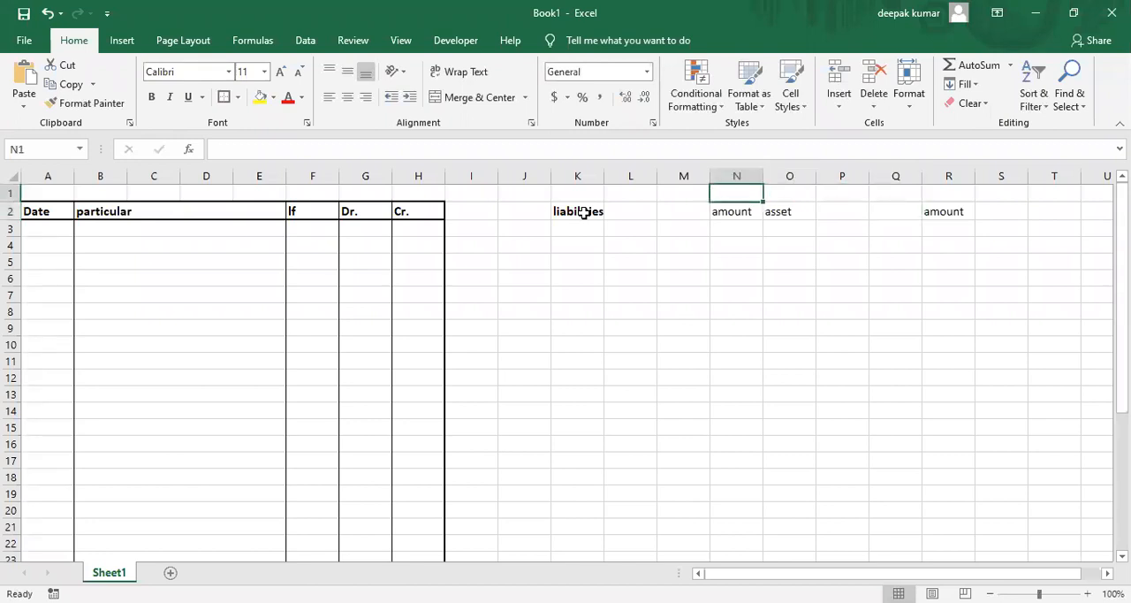
key(shift+Right)
key(shift+Right)
key(shift+Right)
key(shift+Right)
key(shift+Right)
key(shift+Right)
key(shift+Right)
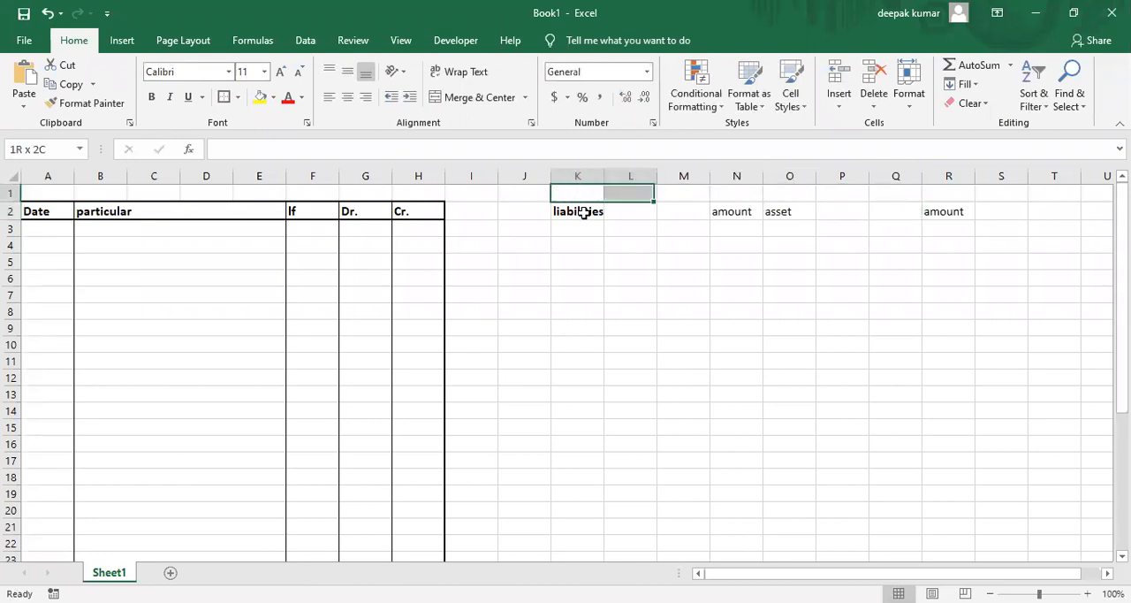
click(475, 98)
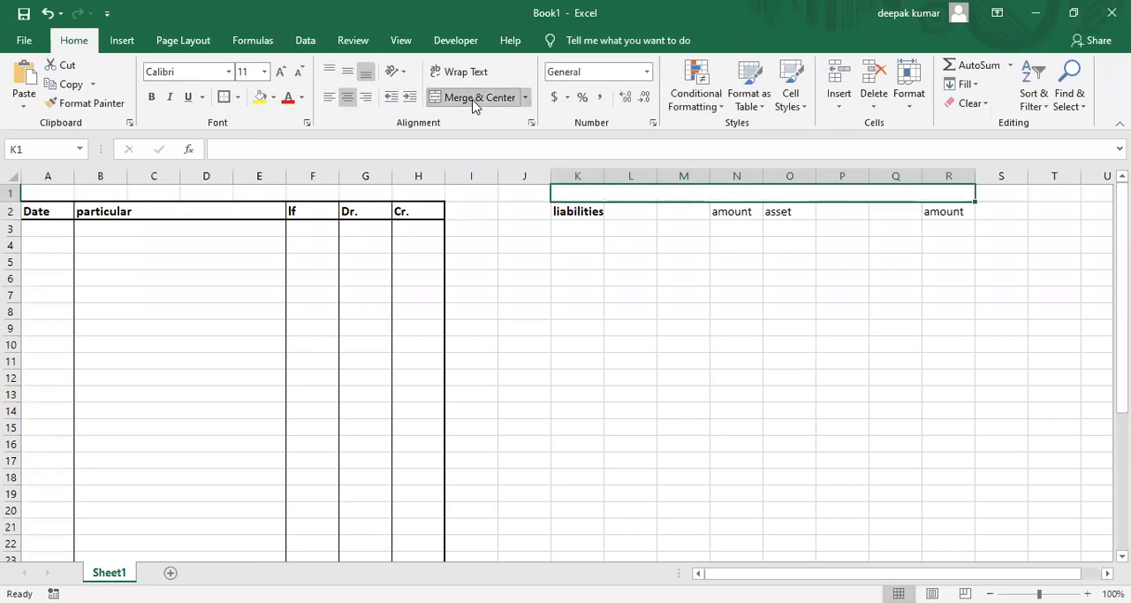
text(BALANCE)
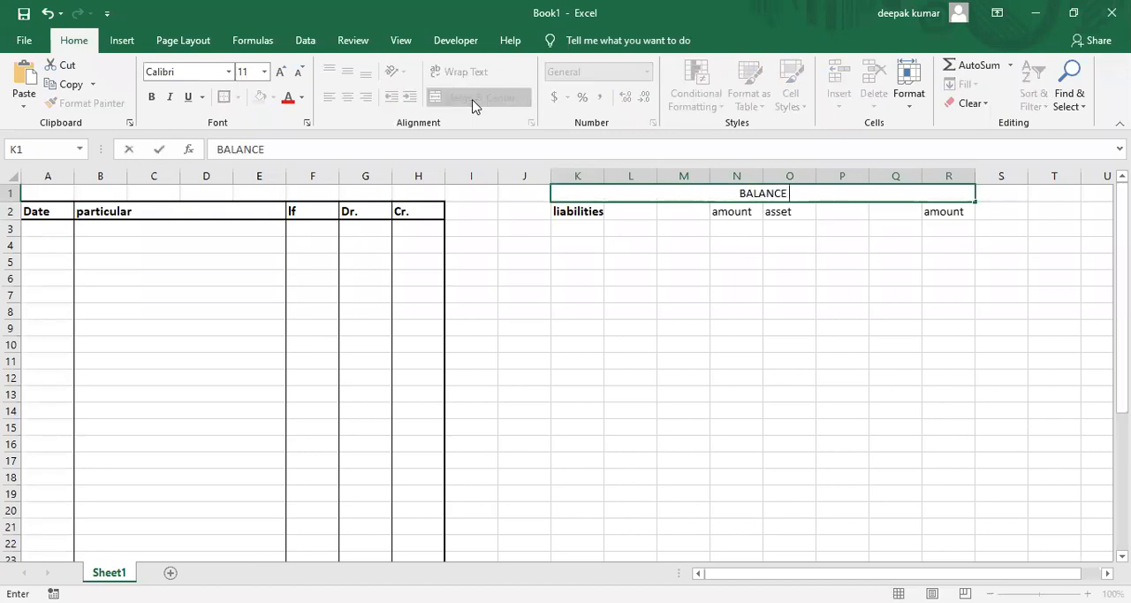
text( SHEET)
key(Return)
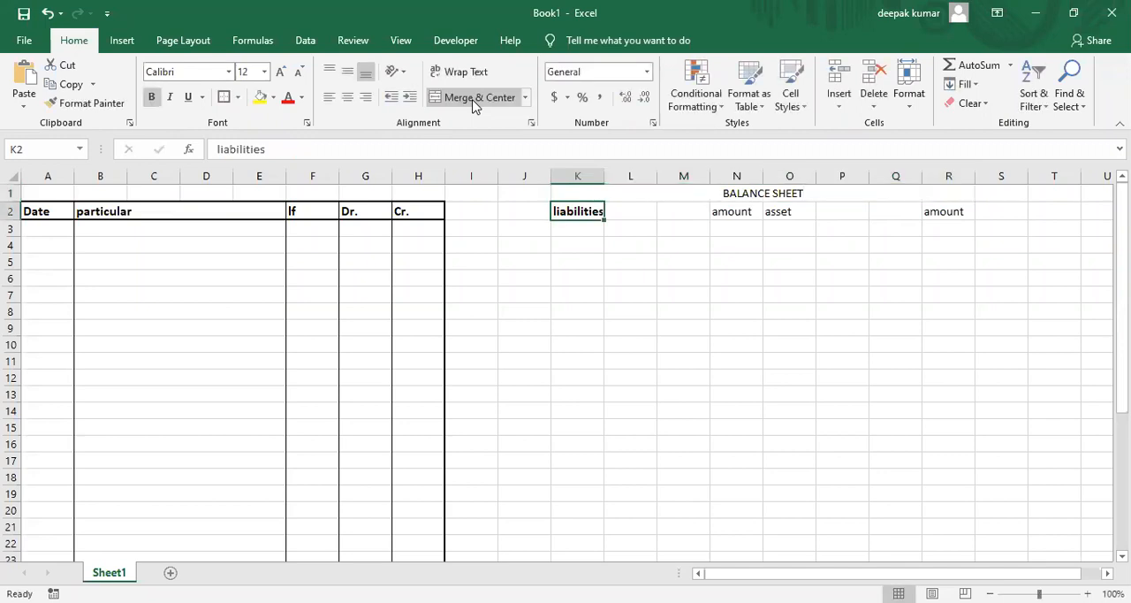
Merge the liabilities column's cells row by row in K2:M12 using Merge Across.
key(Return)
key(Up)
key(shift+Right)
key(shift+Right)
key(shift+Down)
key(shift+Down)
key(shift+Down)
key(shift+Down)
key(shift+Down)
key(shift+Down)
key(shift+Down)
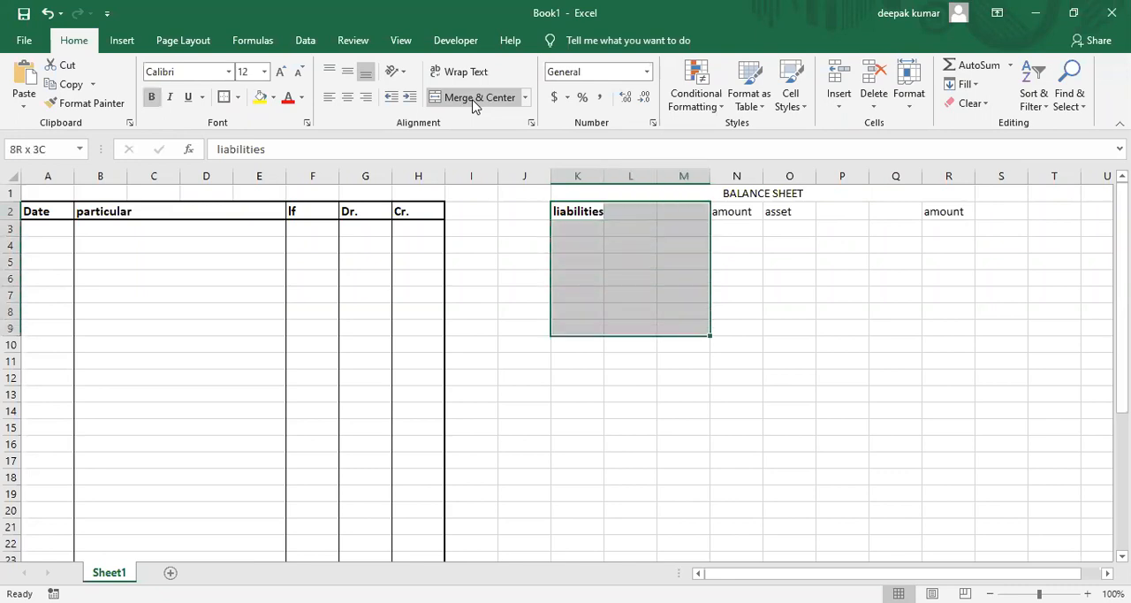
key(shift+Down)
key(shift+Down)
key(shift+Down)
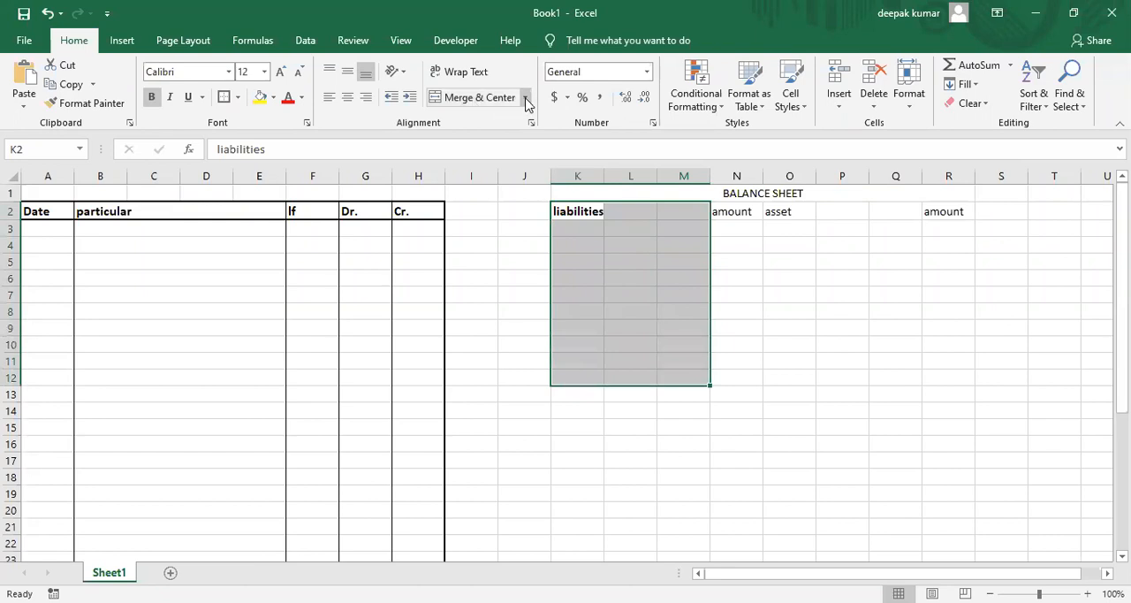
click(526, 99)
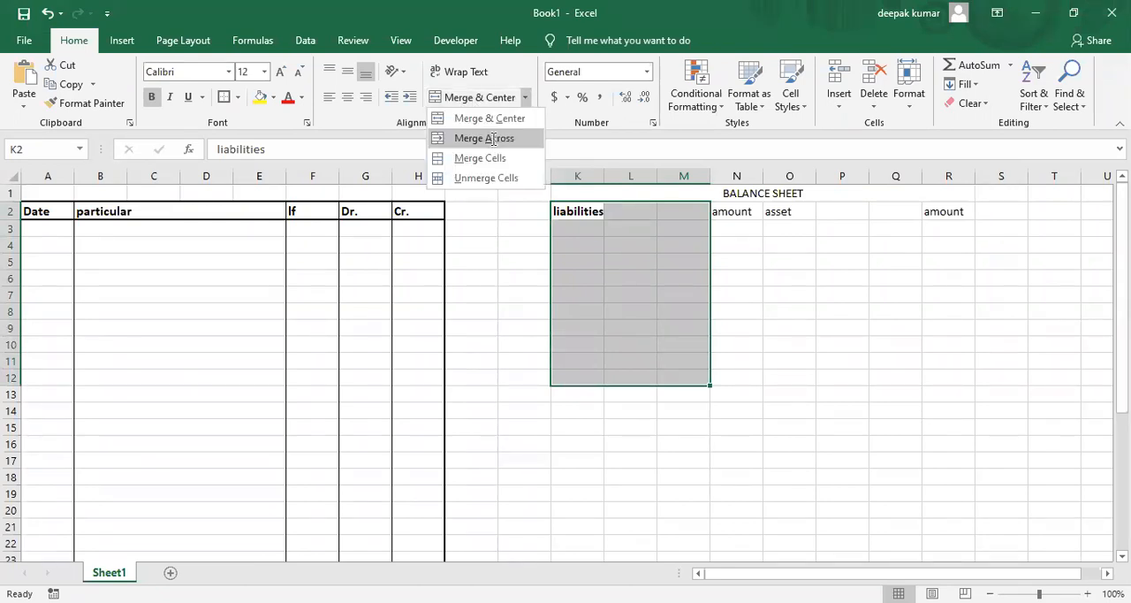
click(493, 138)
Merge the asset column's cells row by row in O2:Q12 using Merge Across.
key(Right)
key(Right)
key(shift+Right)
key(shift+Right)
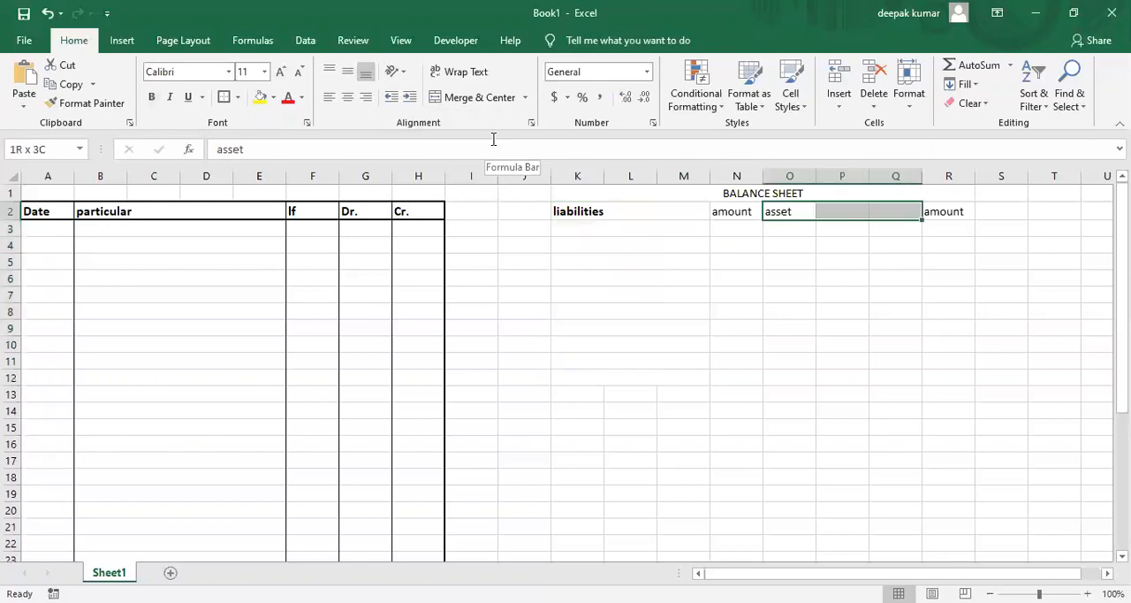
key(shift+Down)
key(shift+Down)
key(shift+Down)
key(shift+Down)
key(shift+Down)
key(shift+Down)
key(shift+Down)
key(shift+Down)
key(shift+Down)
key(shift+Down)
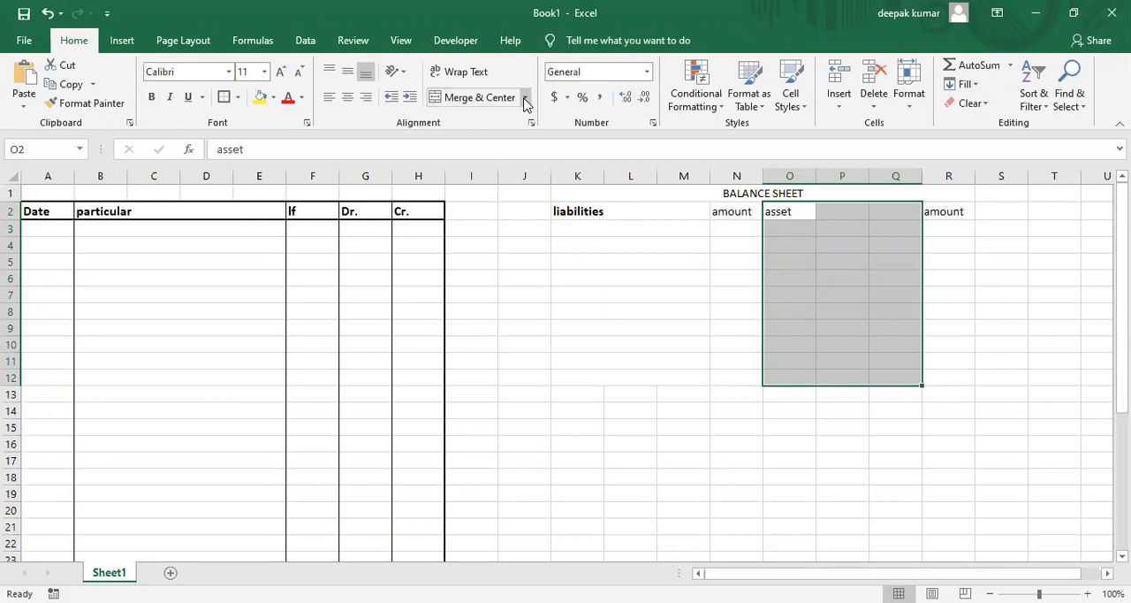
click(526, 99)
click(498, 140)
click(567, 239)
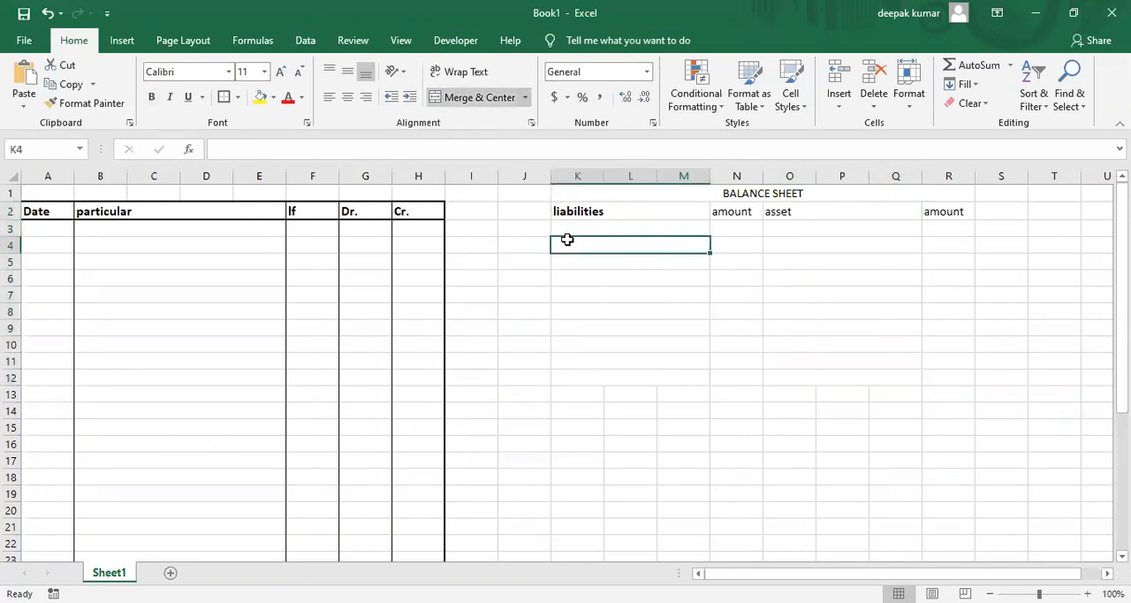
Apply Thick Outside Borders around the balance sheet table, K2:R12.
click(611, 228)
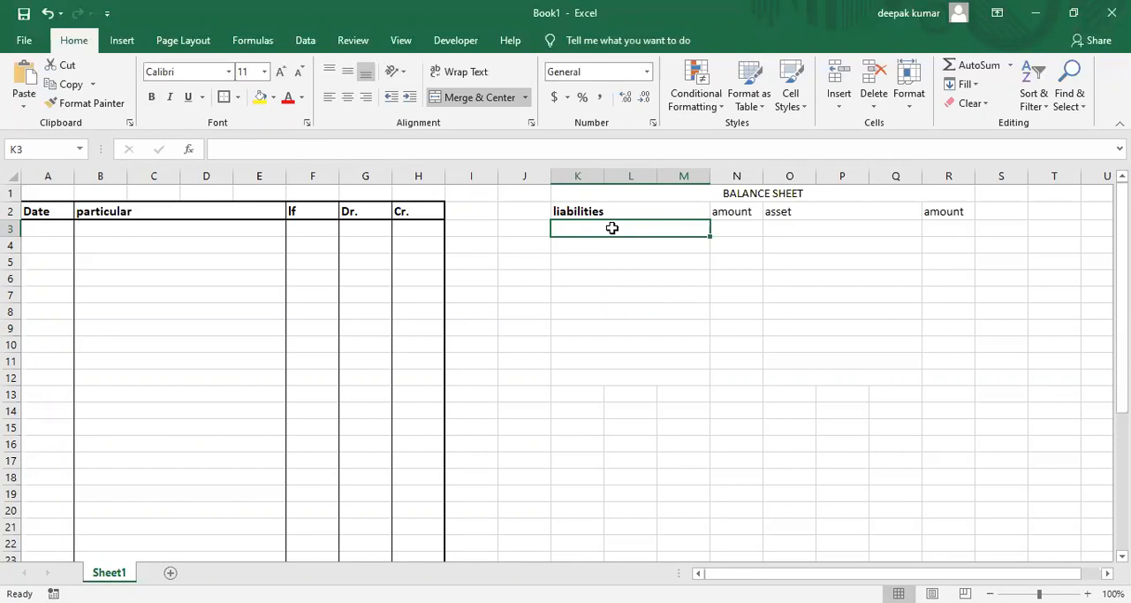
click(601, 213)
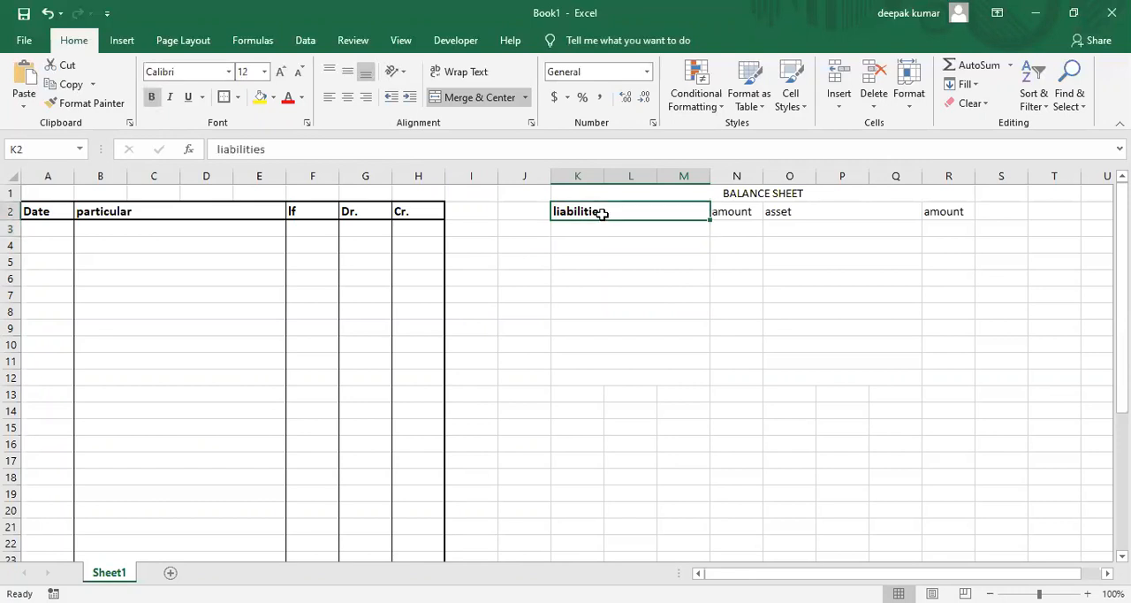
key(shift+Right)
key(shift+Right)
key(shift+Right)
key(shift+Right)
key(shift+Right)
key(shift+Down)
key(shift+Down)
key(shift+Down)
key(shift+Down)
key(shift+Down)
key(shift+Down)
key(shift+Down)
key(shift+Down)
key(shift+Down)
key(shift+Down)
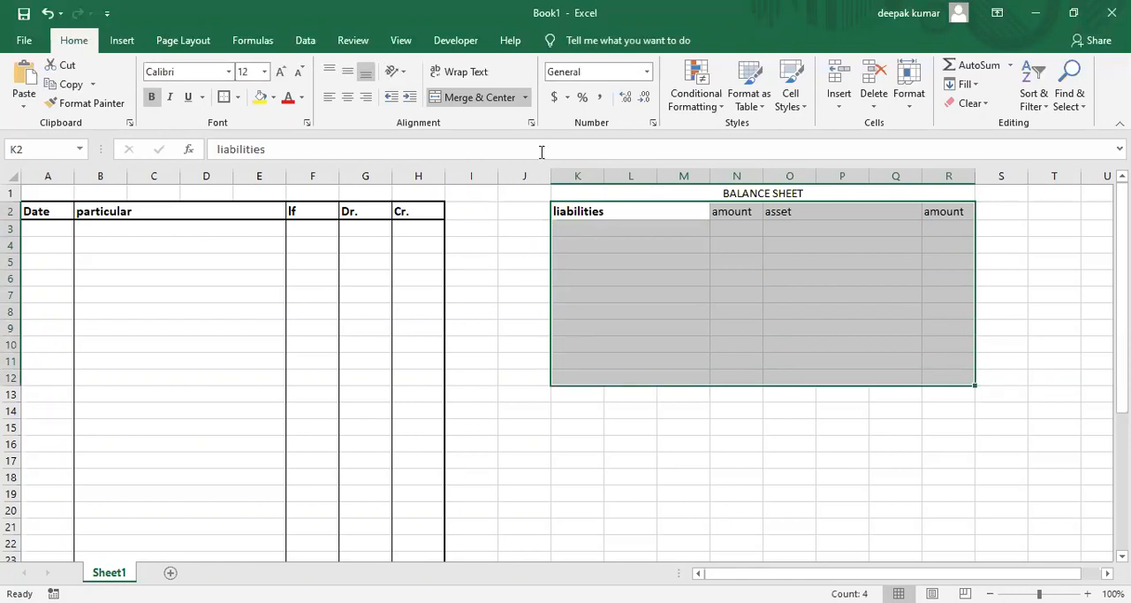
click(237, 97)
click(270, 281)
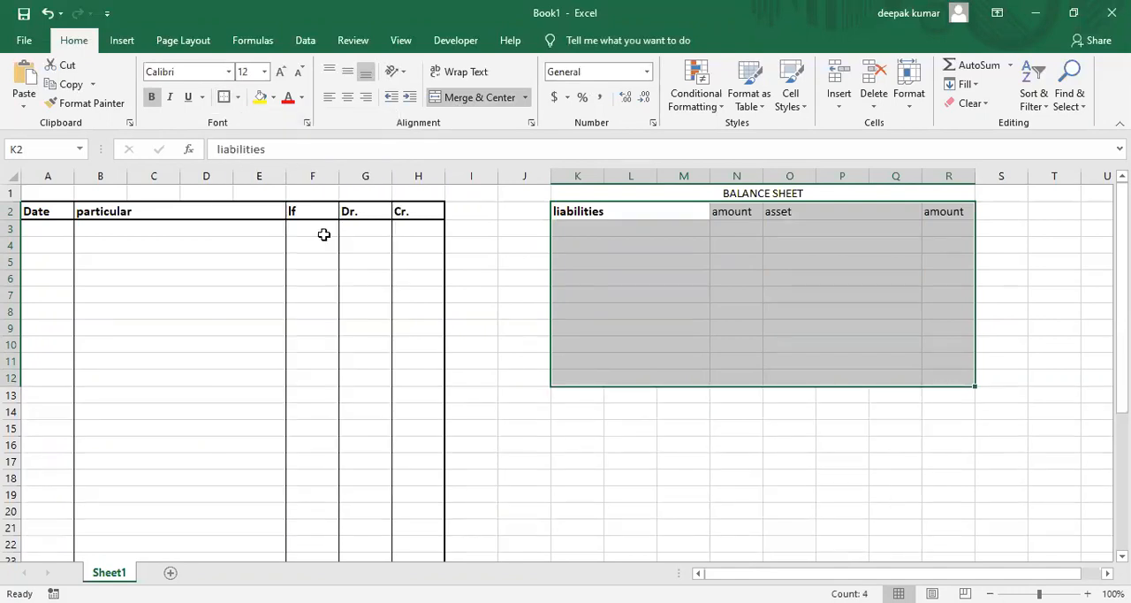
click(638, 276)
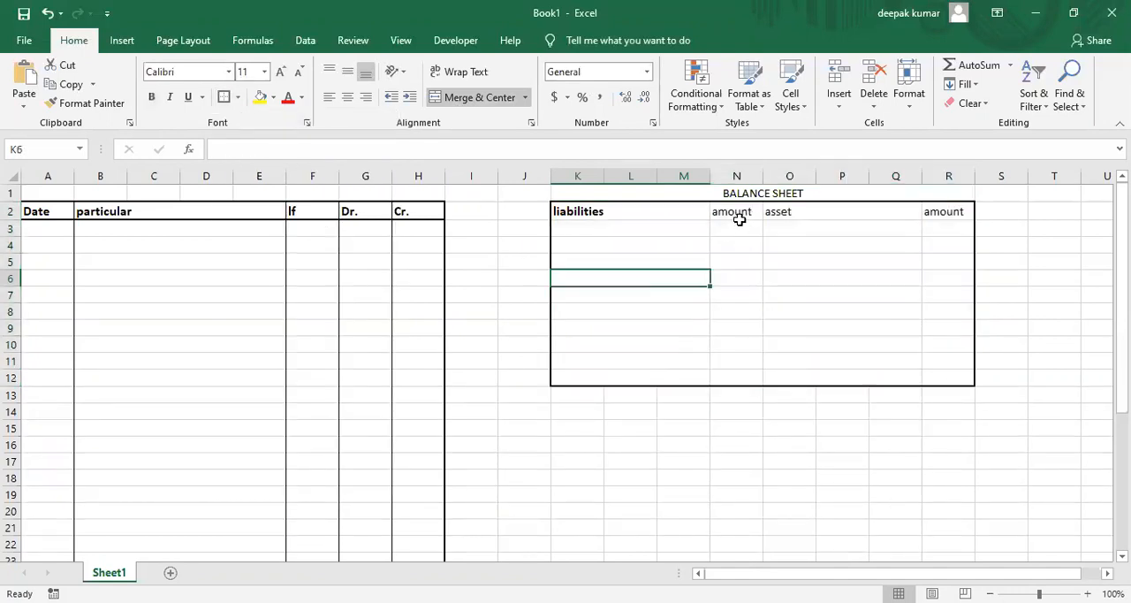
Add right and left borders to the liabilities side's amount column, N2:N12.
click(739, 213)
key(shift+Down)
key(shift+Down)
key(shift+Down)
key(shift+Down)
key(shift+Down)
key(shift+Down)
key(shift+Down)
key(shift+Down)
key(shift+Down)
key(shift+Down)
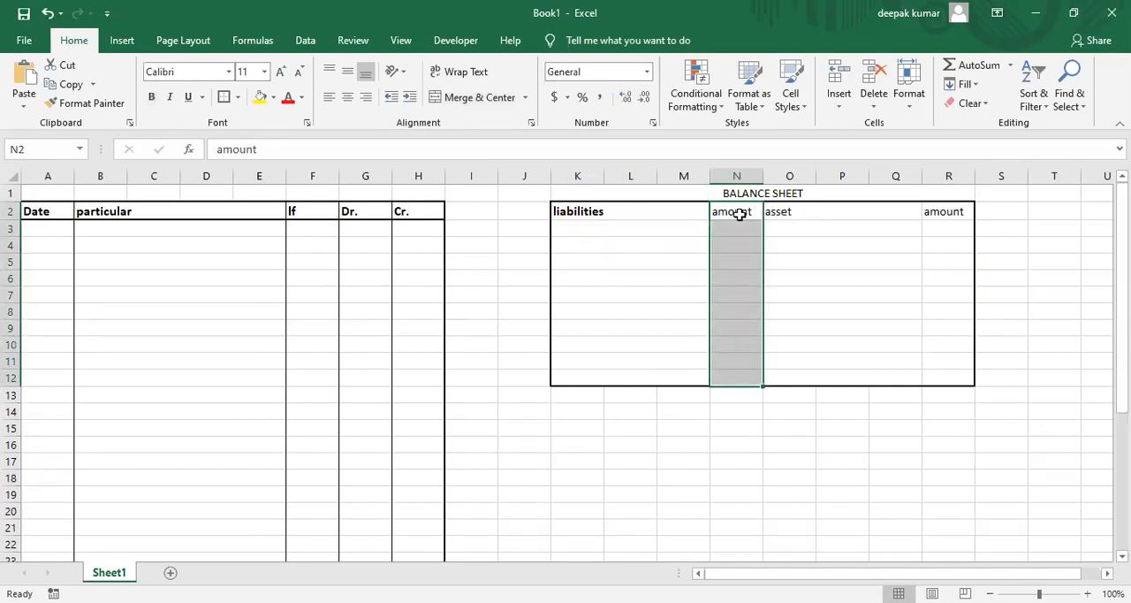
click(240, 99)
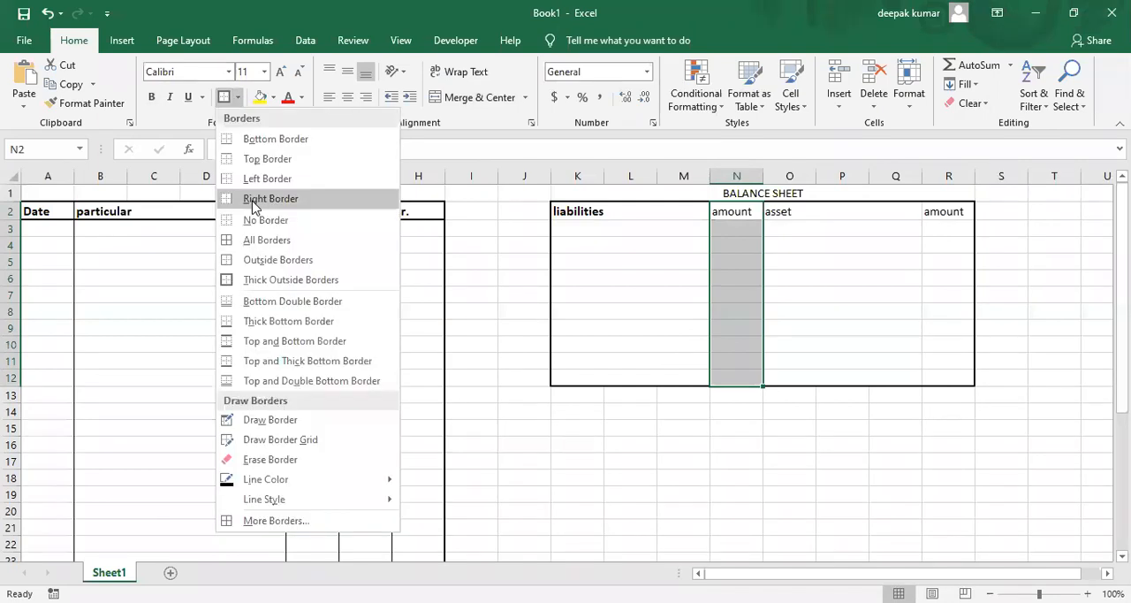
click(240, 99)
click(240, 97)
click(254, 181)
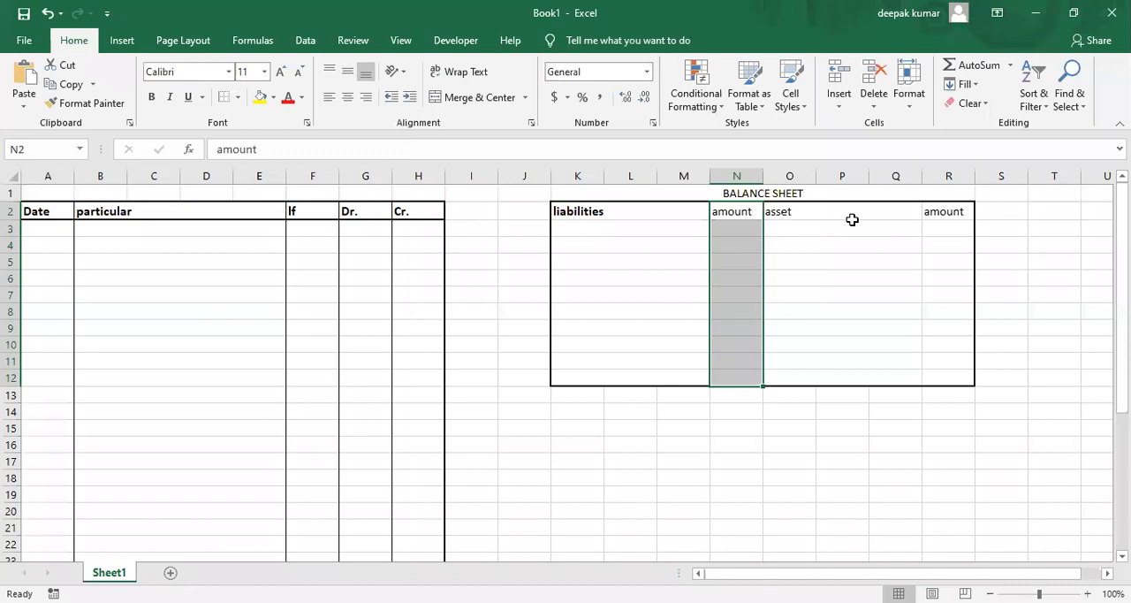
click(852, 219)
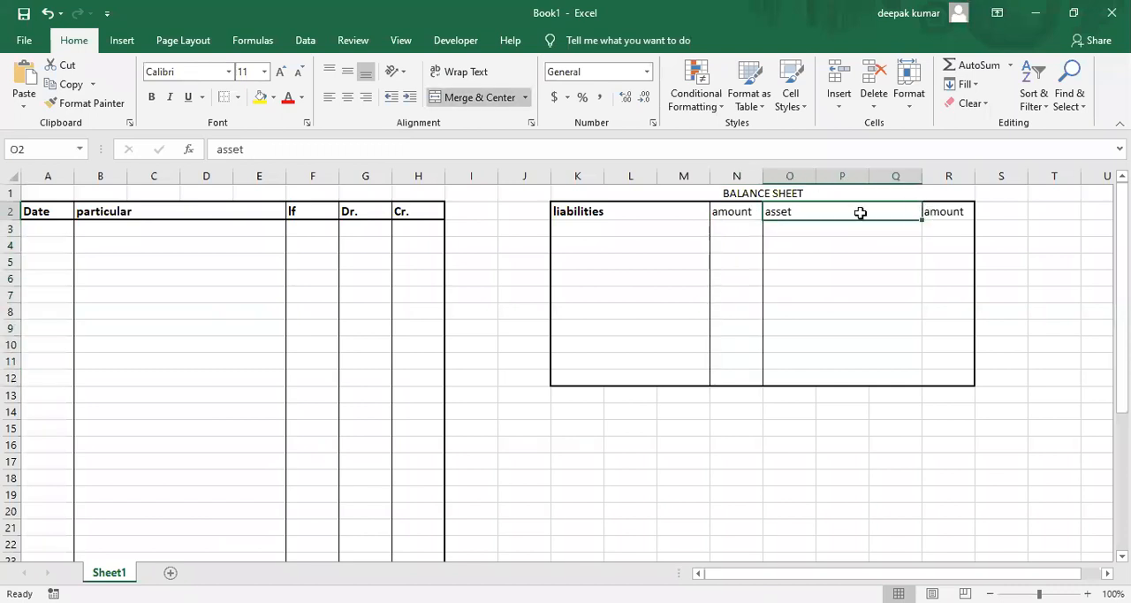
Add a right border to the balance sheet's asset column, O2:Q12.
key(shift+Down)
key(shift+Down)
key(shift+Down)
key(shift+Down)
key(shift+Down)
key(shift+Down)
key(shift+Down)
key(shift+Down)
key(shift+Down)
key(shift+Down)
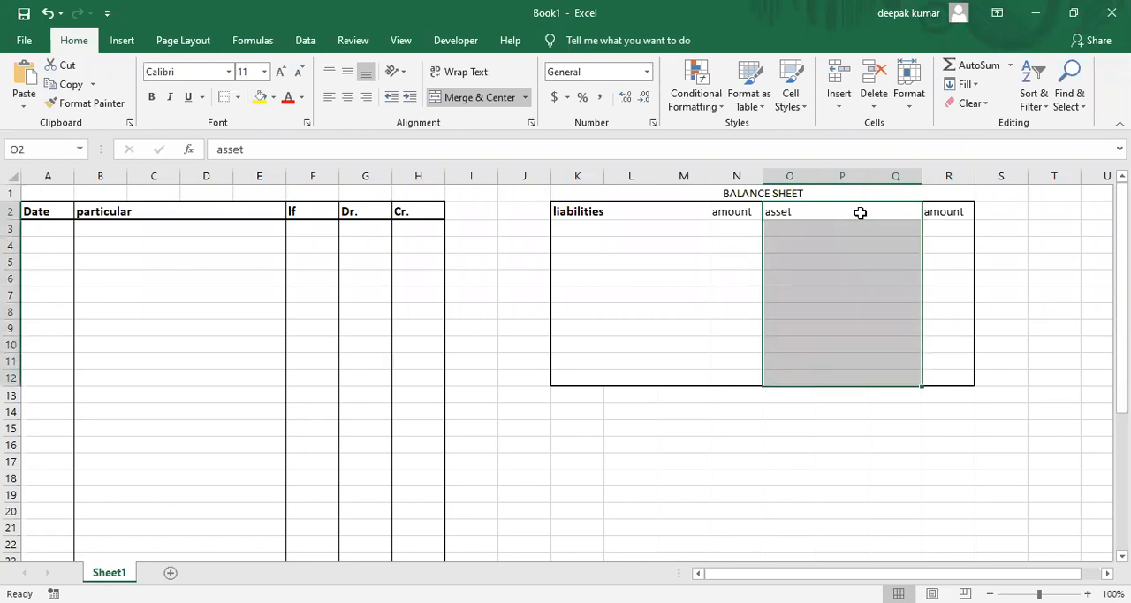
click(238, 99)
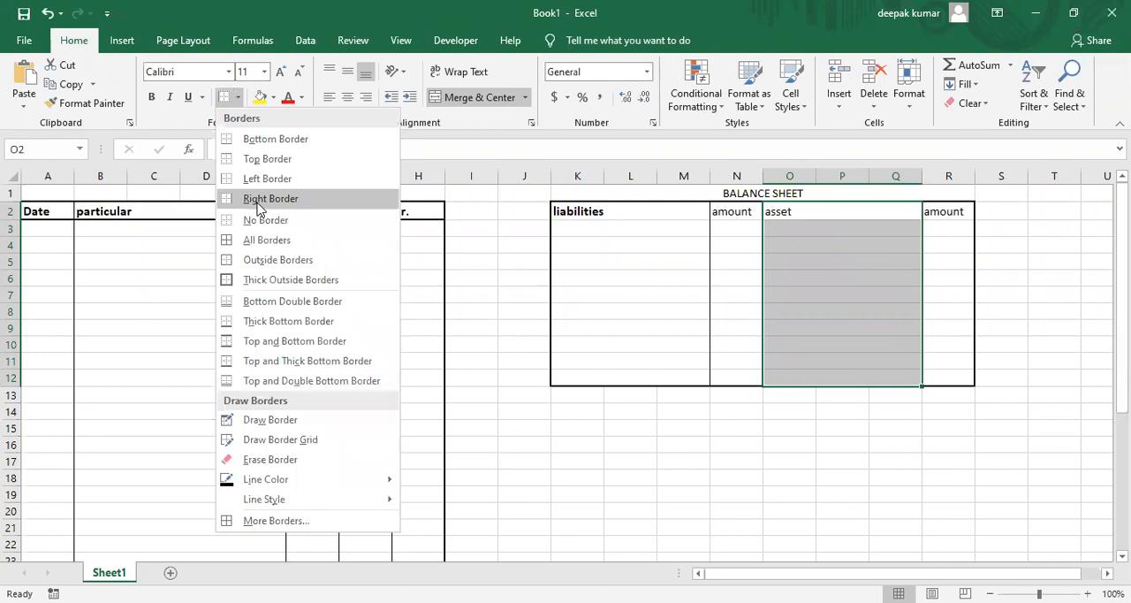
click(679, 306)
click(679, 306)
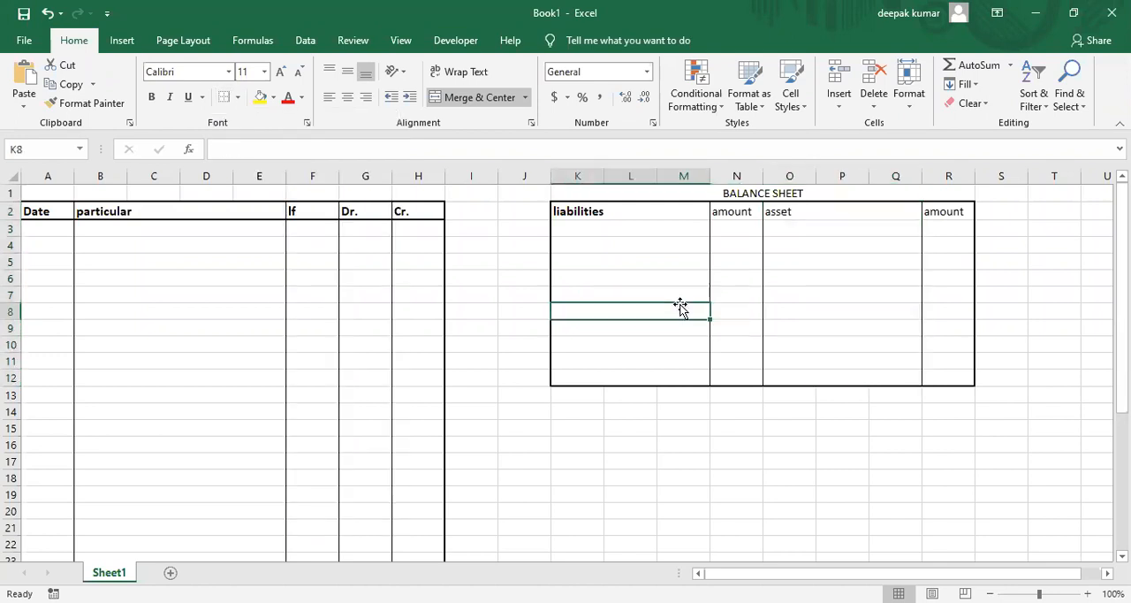
Make the balance sheet headings in K2:R2 bold and enlarge their font to size 14.
click(635, 210)
key(shift+Right)
key(shift+Right)
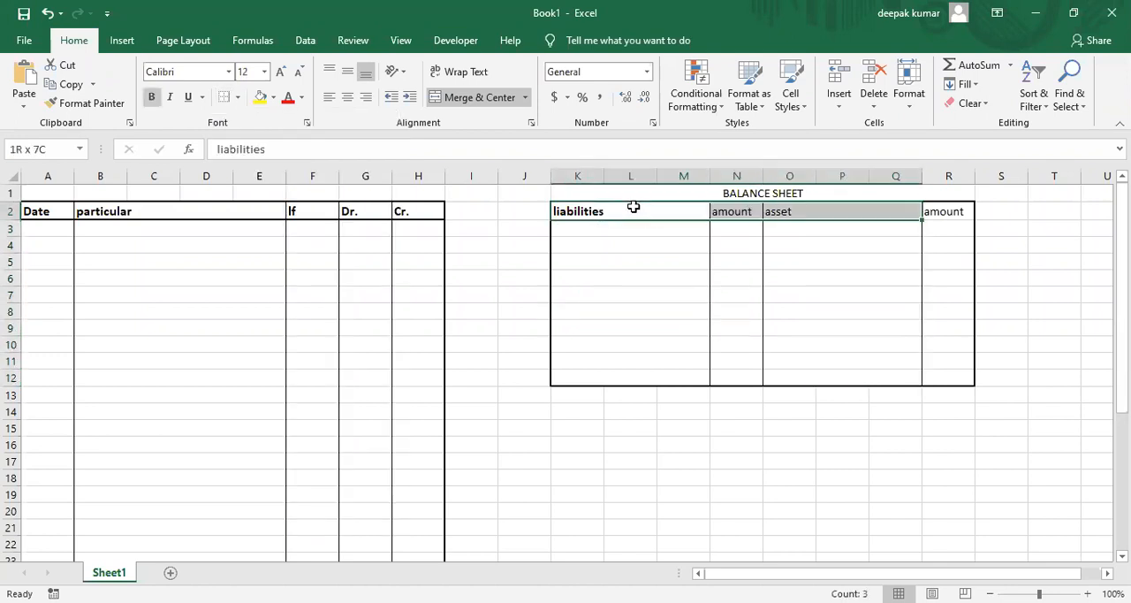
key(shift+Right)
key(ctrl+b)
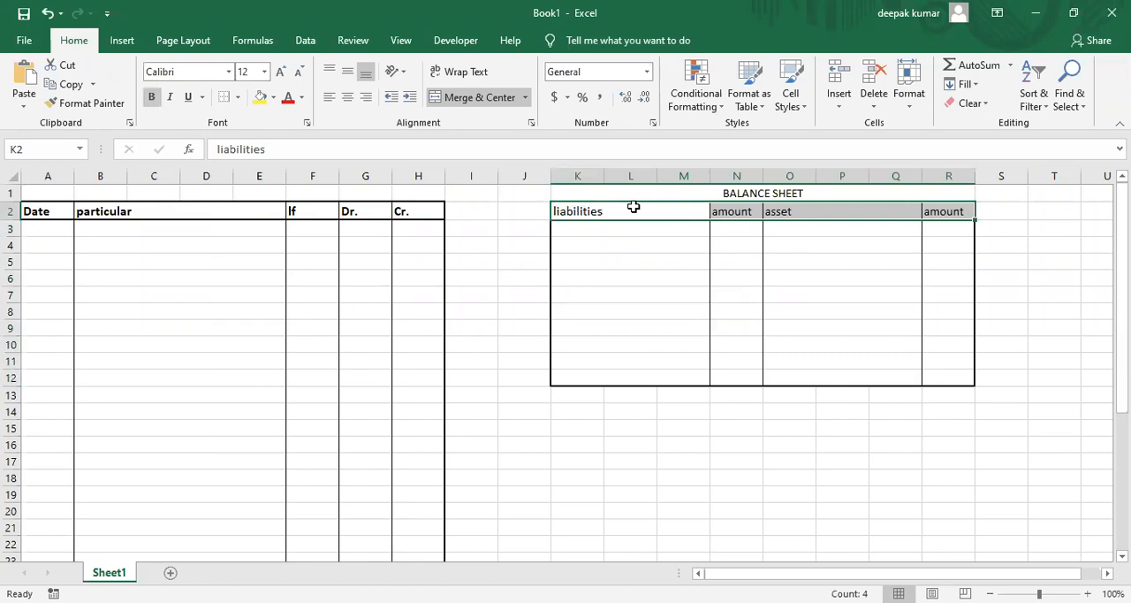
key(ctrl+b)
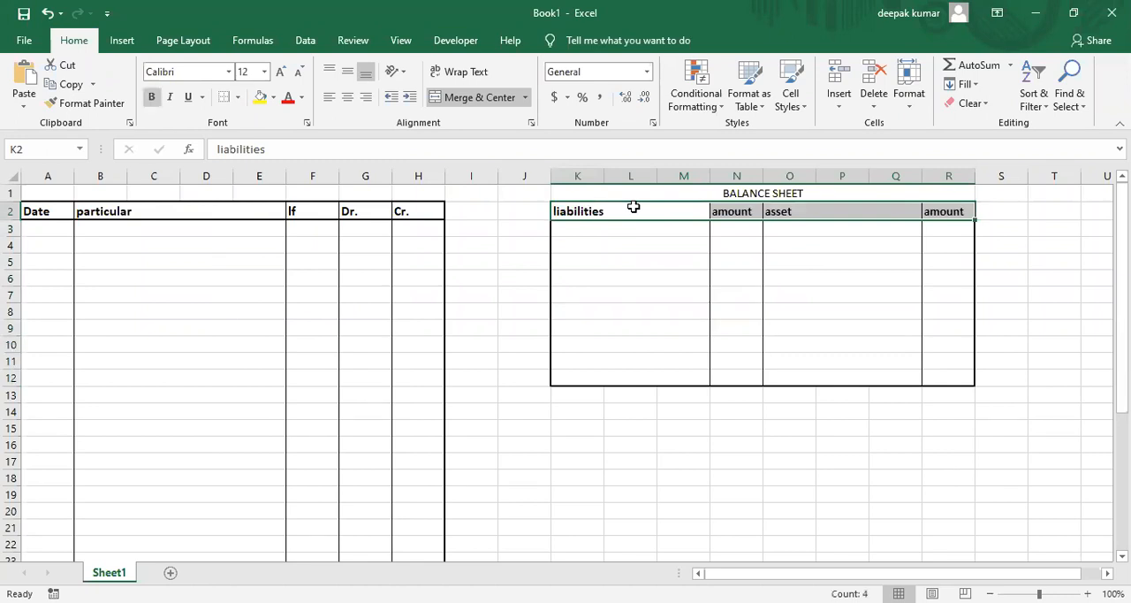
click(279, 72)
click(624, 255)
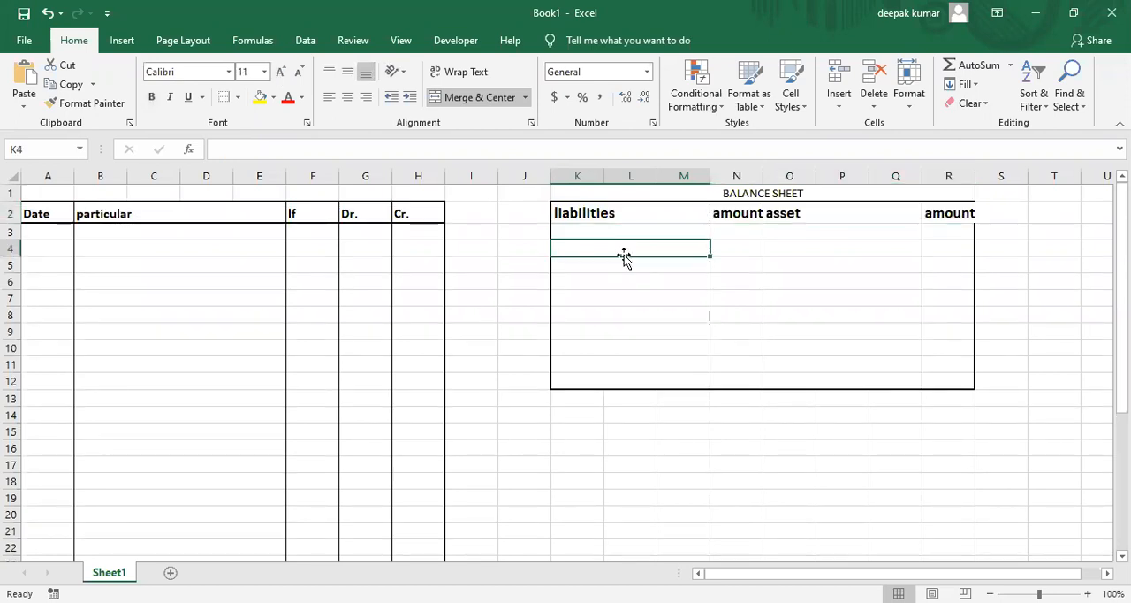
Reduce the font of the balance sheet headings in K2:R2 by one size step.
click(599, 214)
key(shift+Right)
key(shift+Right)
key(shift+Right)
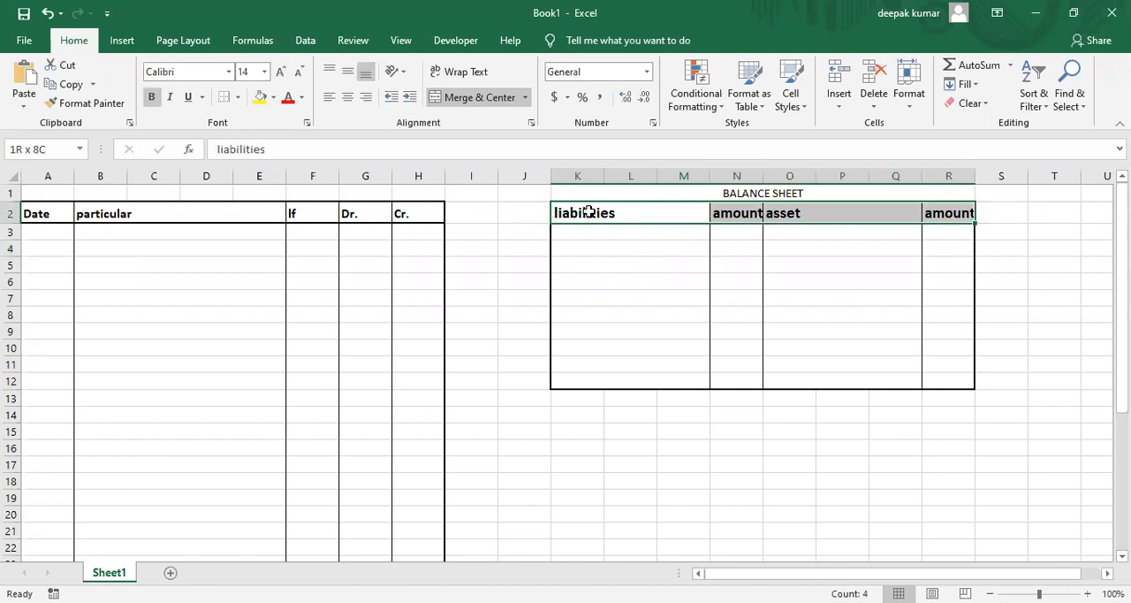
click(299, 72)
click(651, 249)
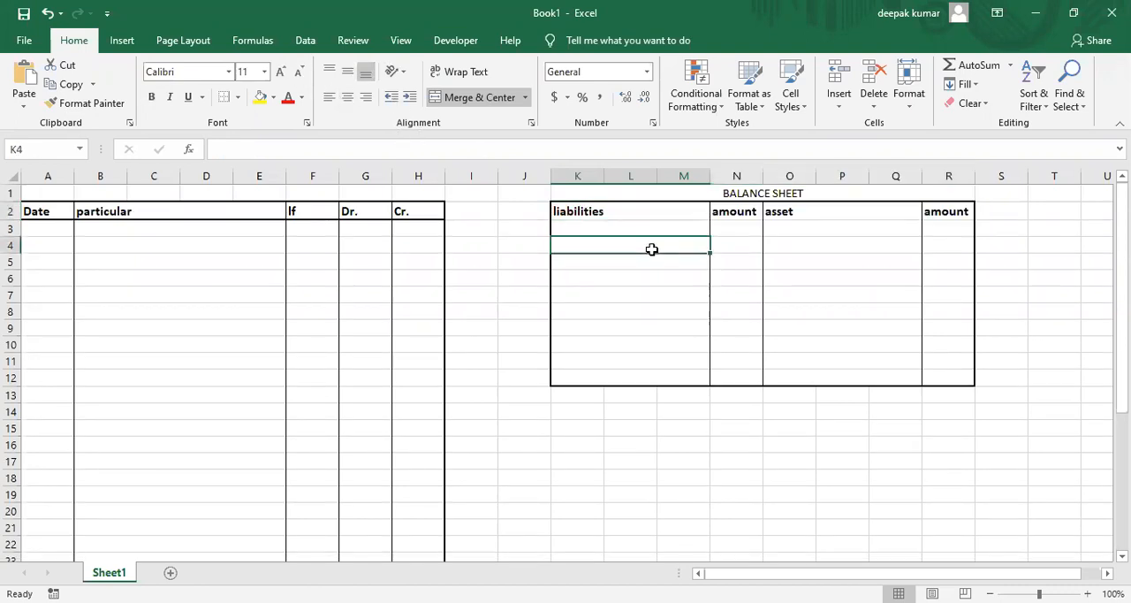
Check the example in the PDF and enter "advance income tax (17-18)" as the first asset in O3.
click(634, 230)
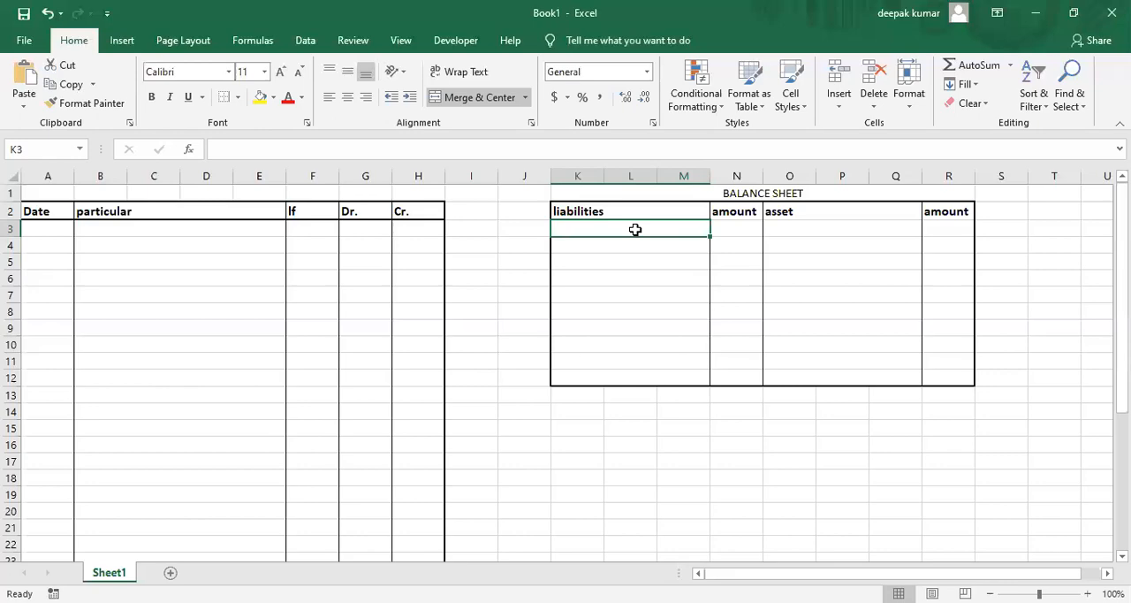
key(alt+Tab)
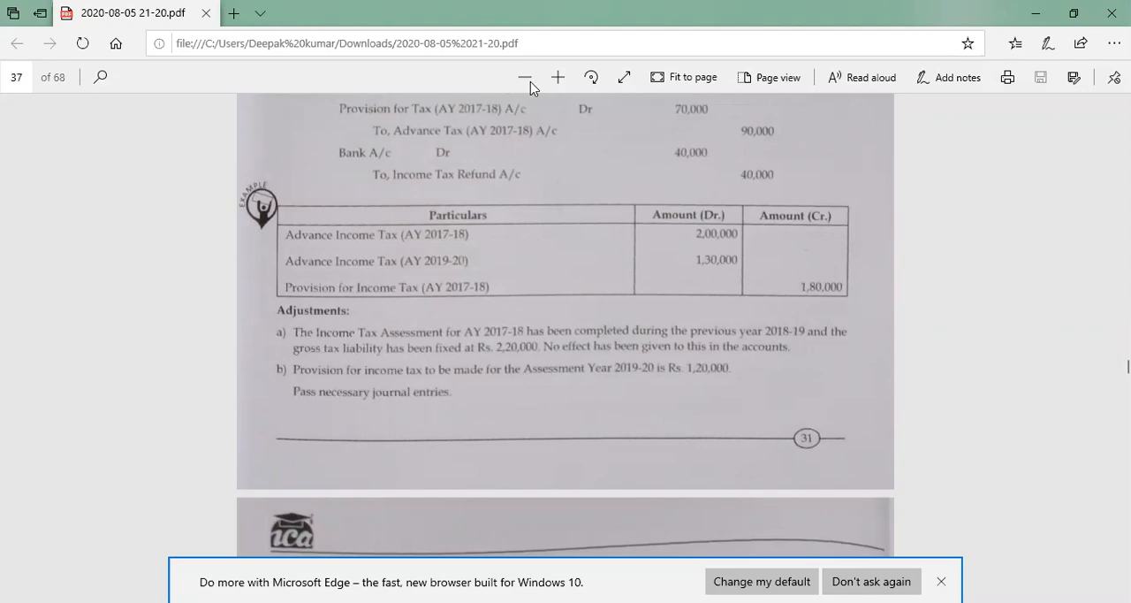
key(alt+Tab)
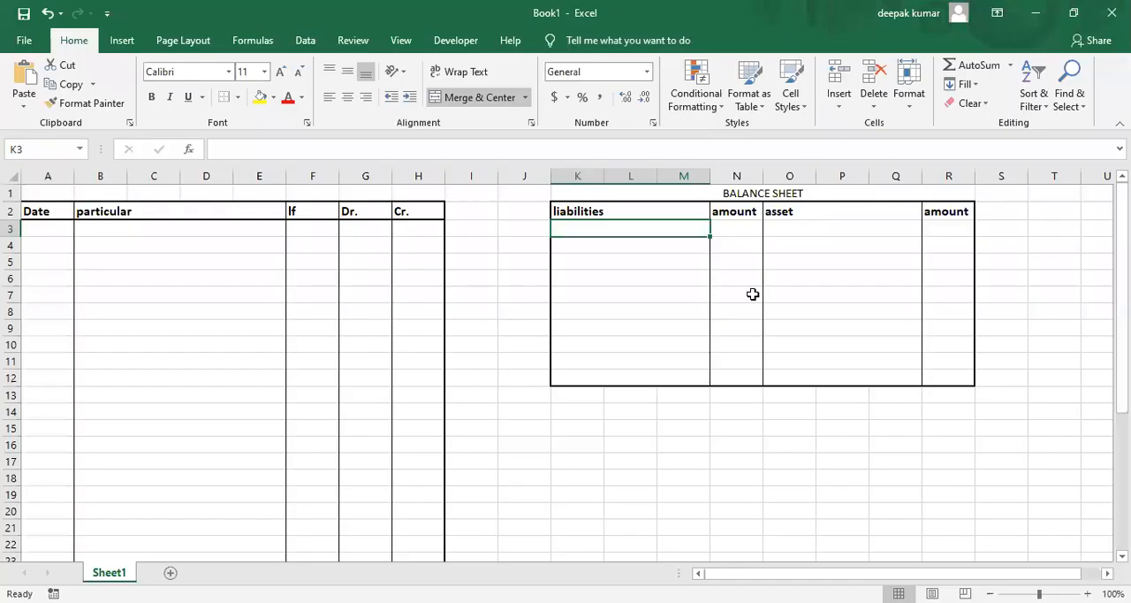
click(777, 231)
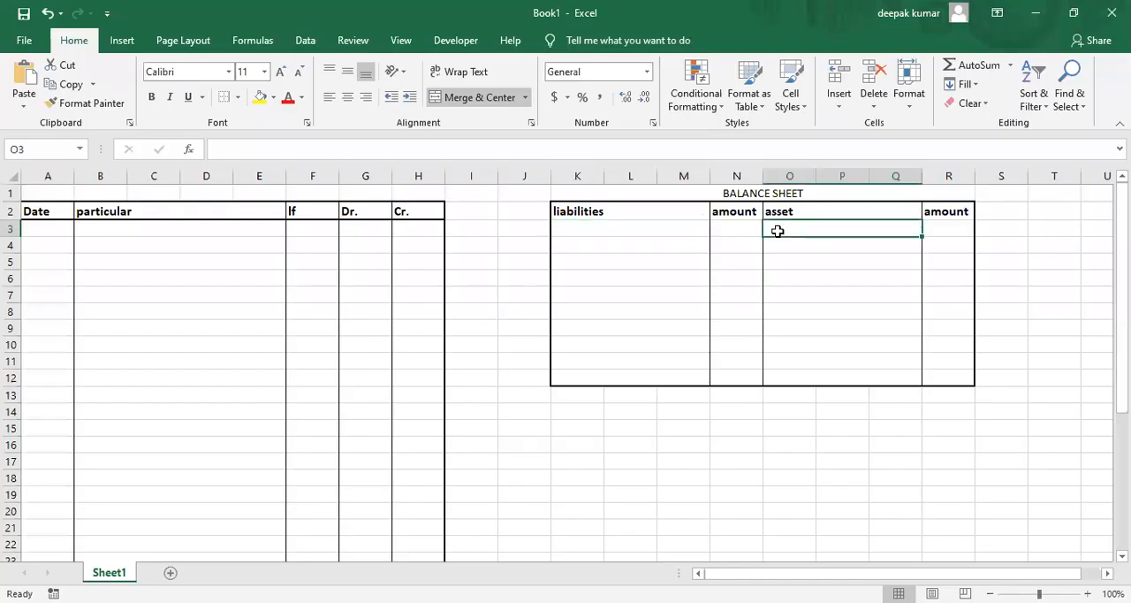
text(ADVAN)
key(BackSpace)
key(BackSpace)
key(BackSpace)
key(BackSpace)
key(BackSpace)
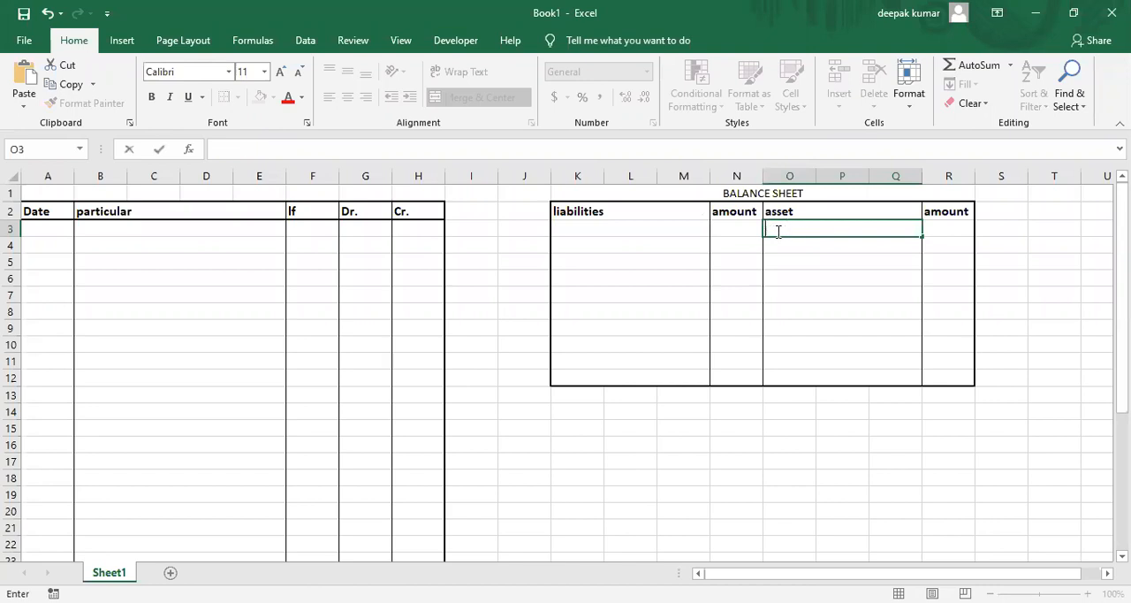
text(advance income)
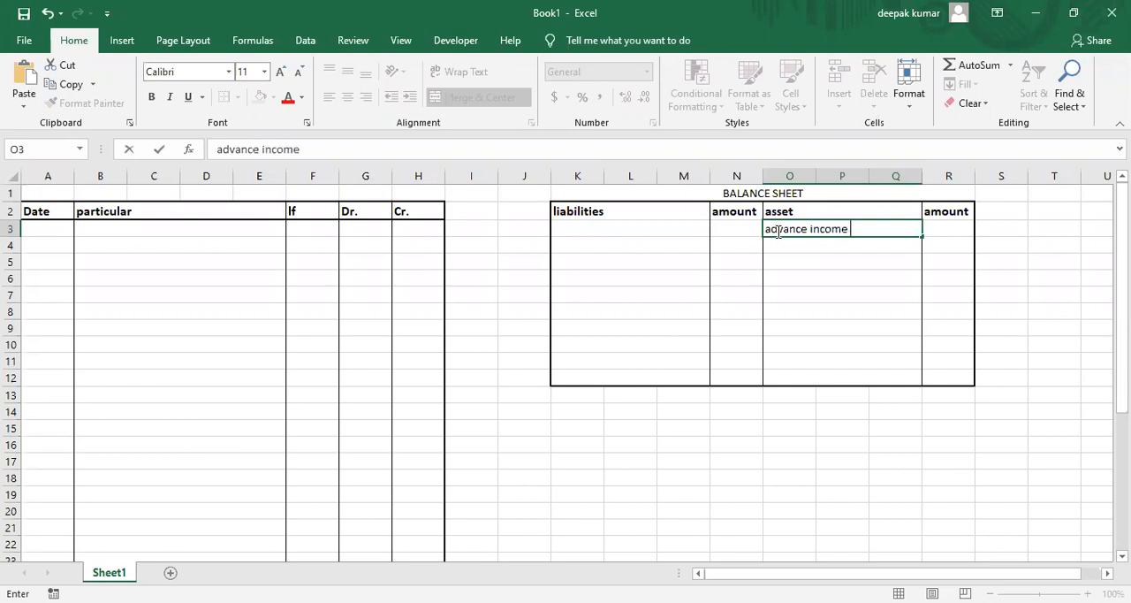
text( tax (17-18))
key(Tab)
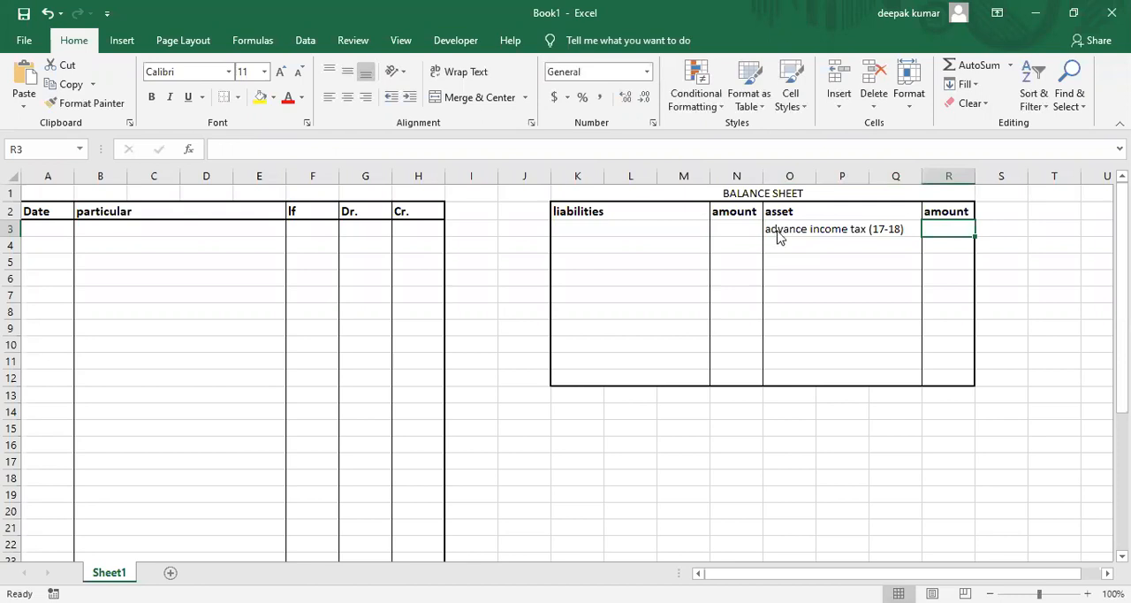
Enter 200000 in R3 as the amount of the 17-18 advance income tax.
key(alt+Tab)
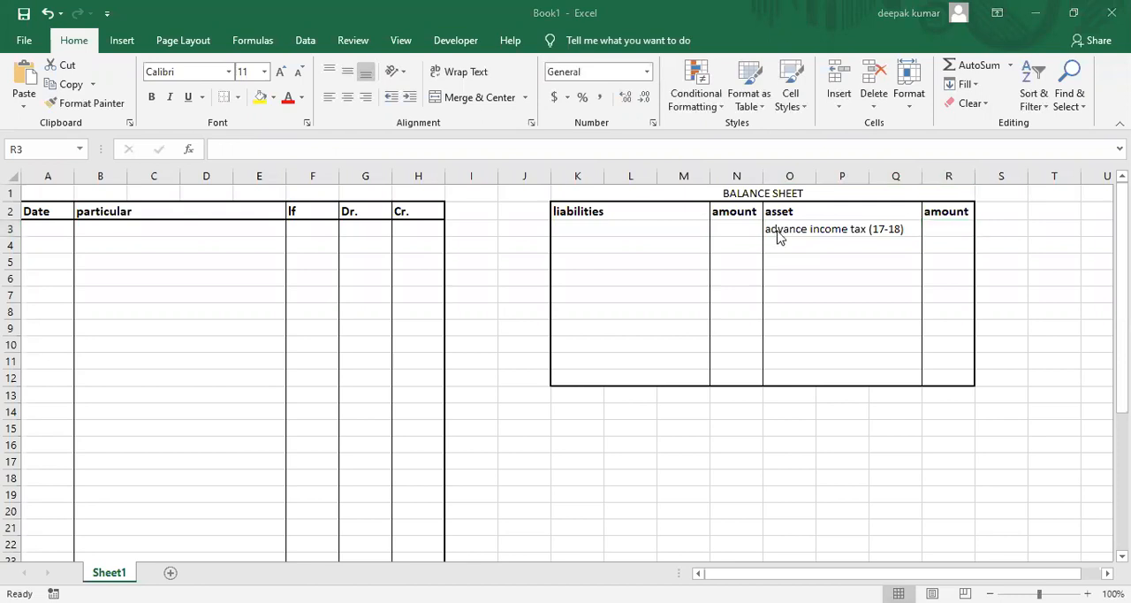
key(alt+Tab)
text(2)
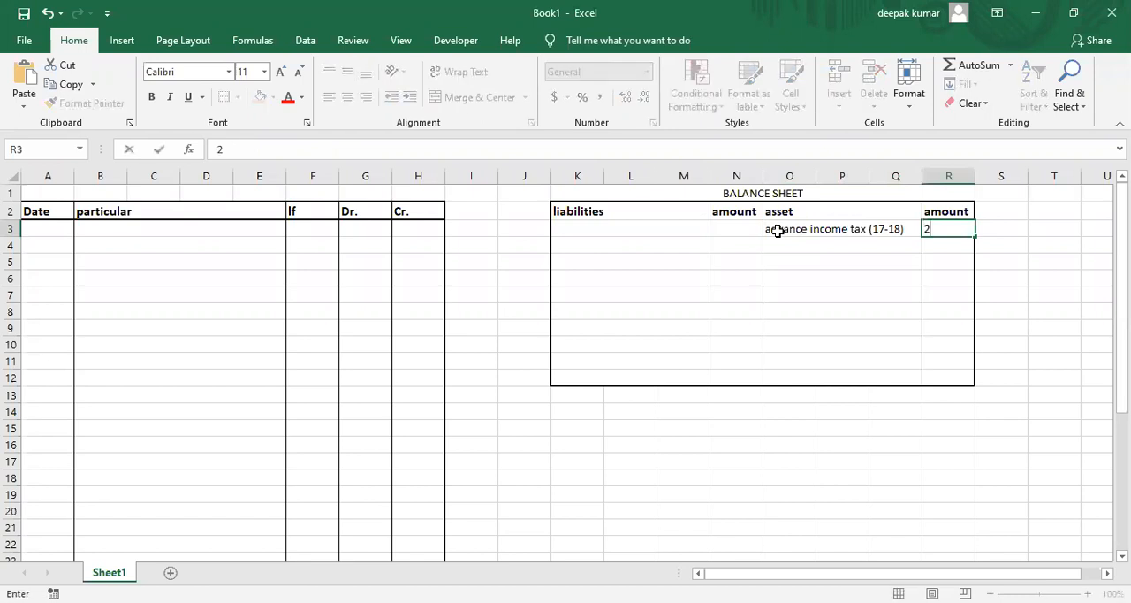
text(00000)
key(Return)
key(Left)
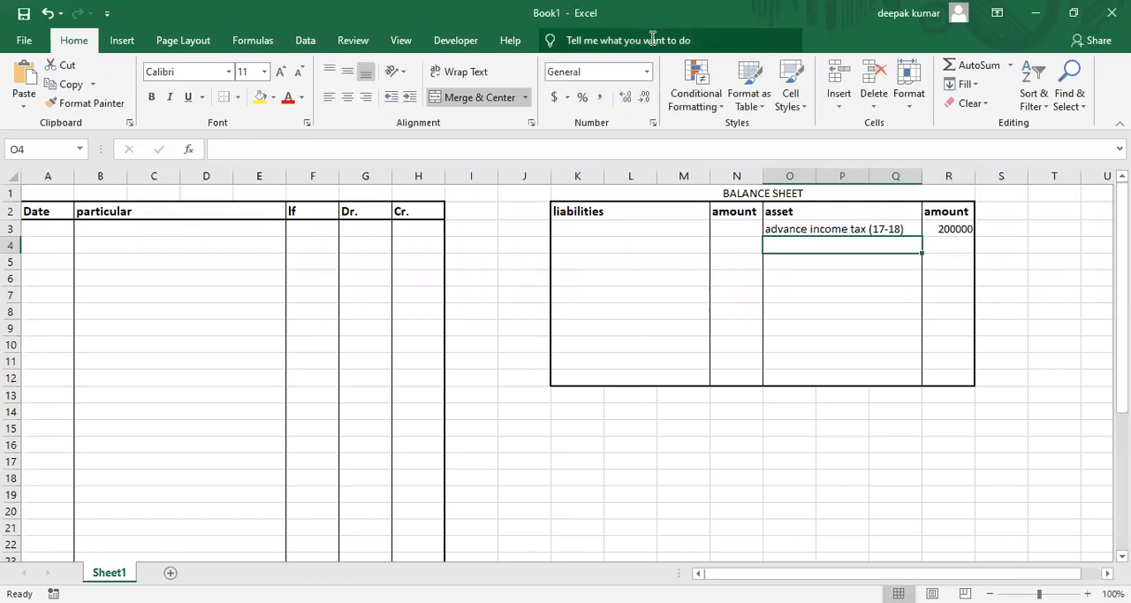
Consult the PDF example and enter "advance income tax (19-20)" as the second asset in O4.
key(alt+Tab)
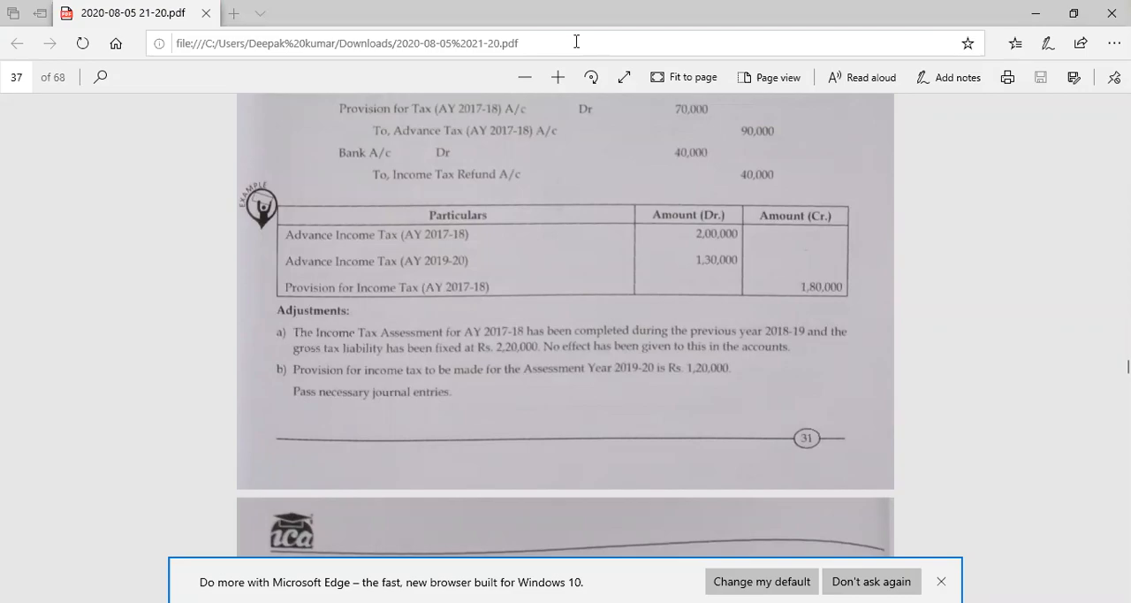
key(alt+Tab)
text(advance in)
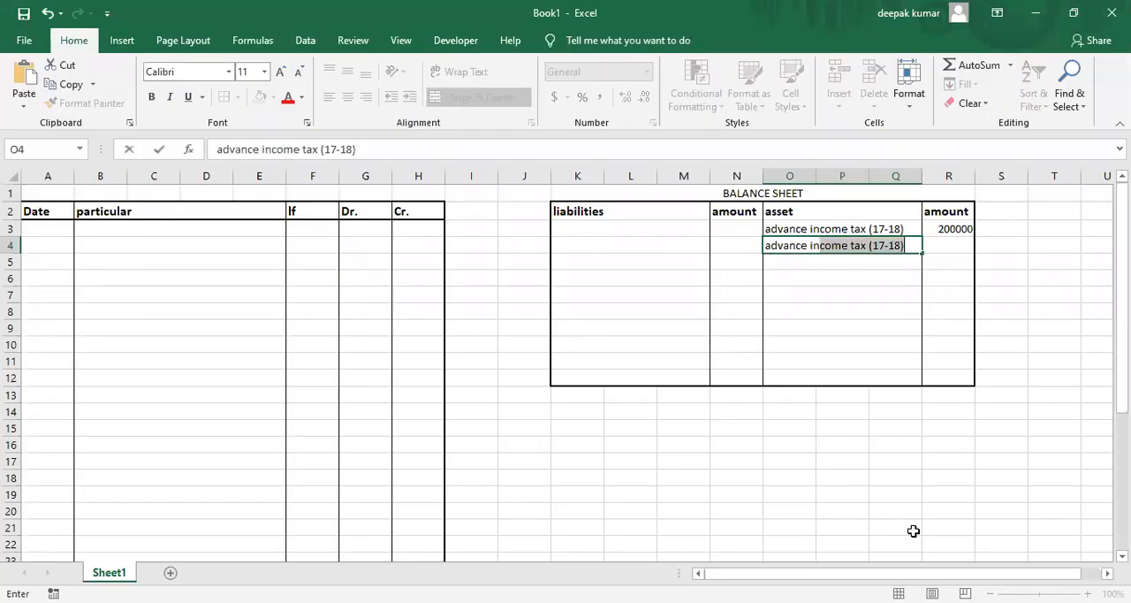
text(come tax)
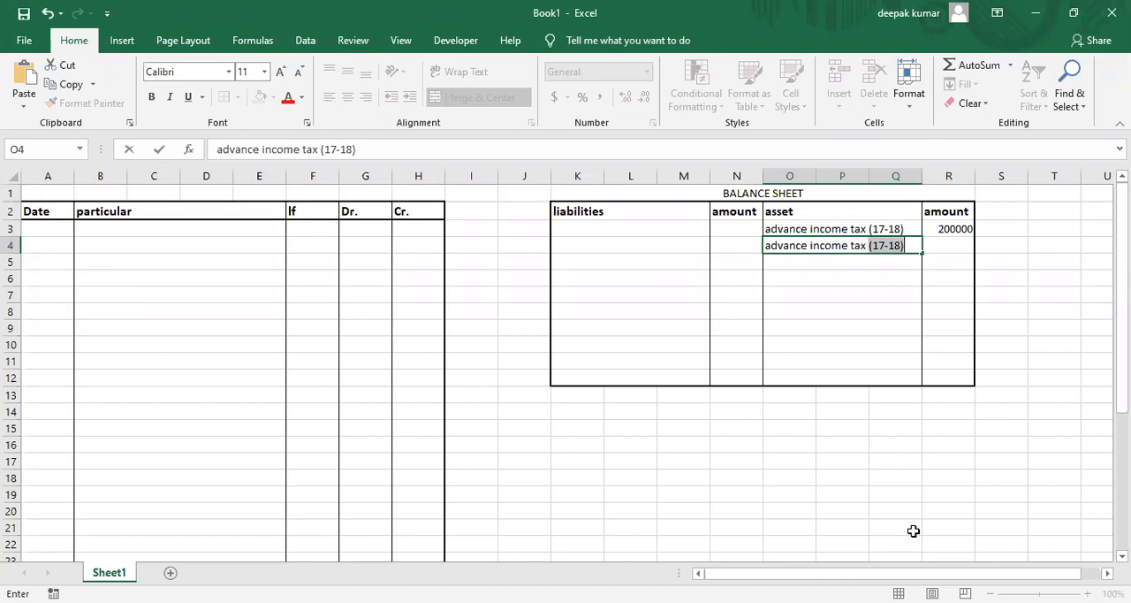
key(shift+Right)
key(alt+Tab)
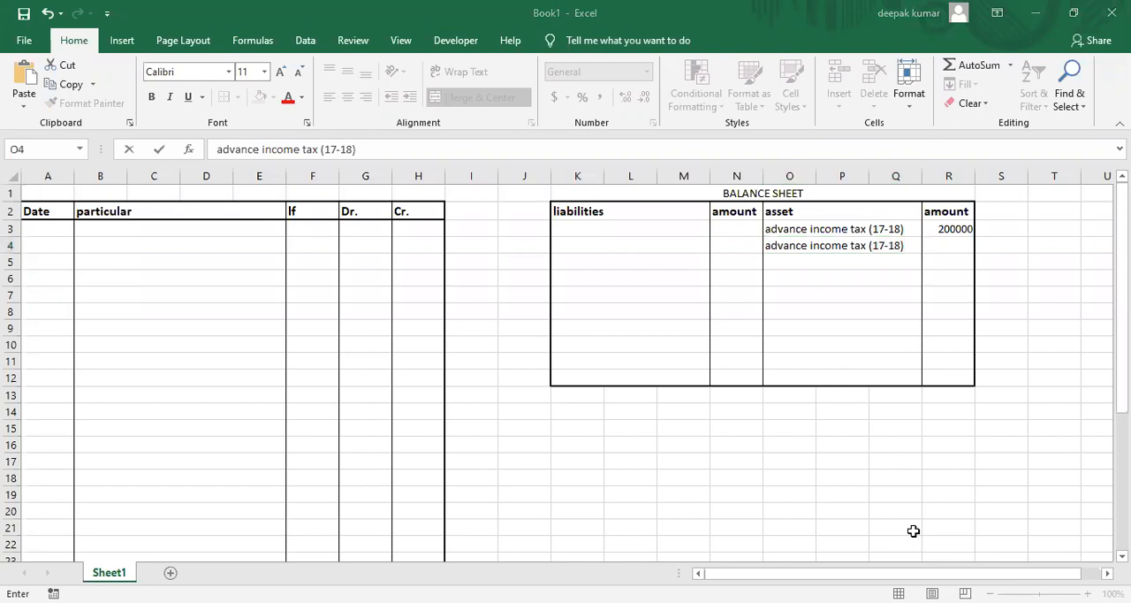
key(alt+Tab)
text(19-20)
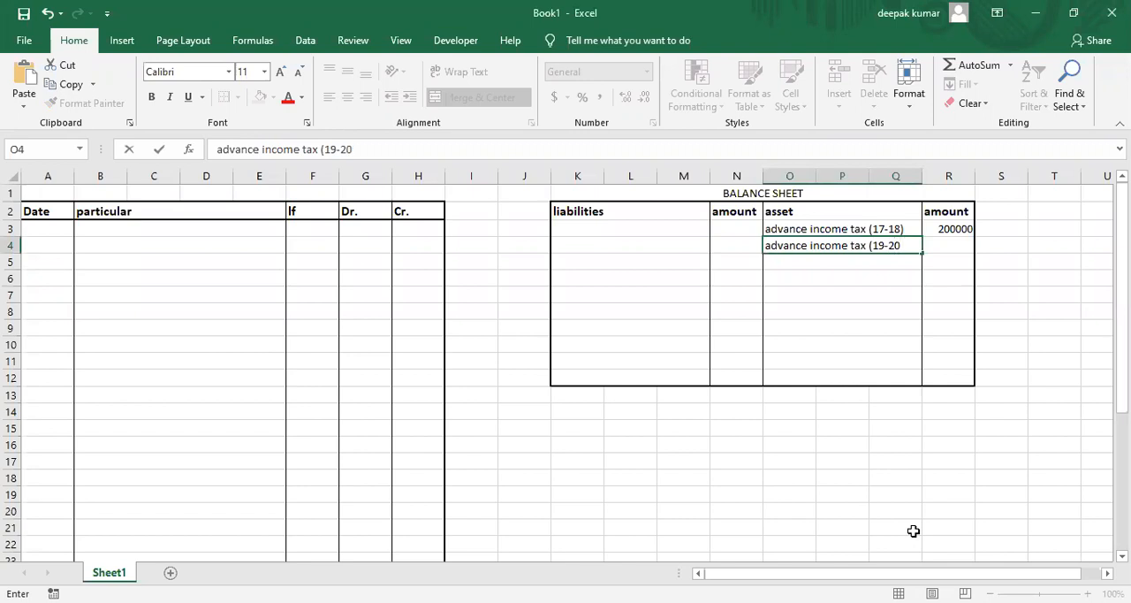
text())
key(Return)
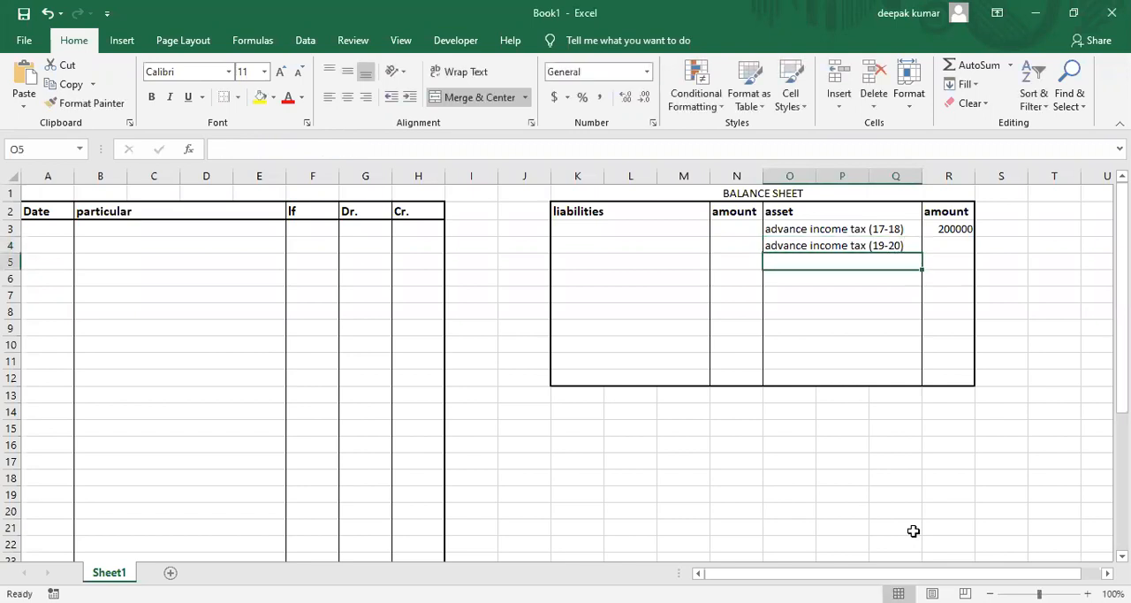
Enter 130000 in R4 as the amount of the 19-20 advance income tax.
key(Up)
key(Right)
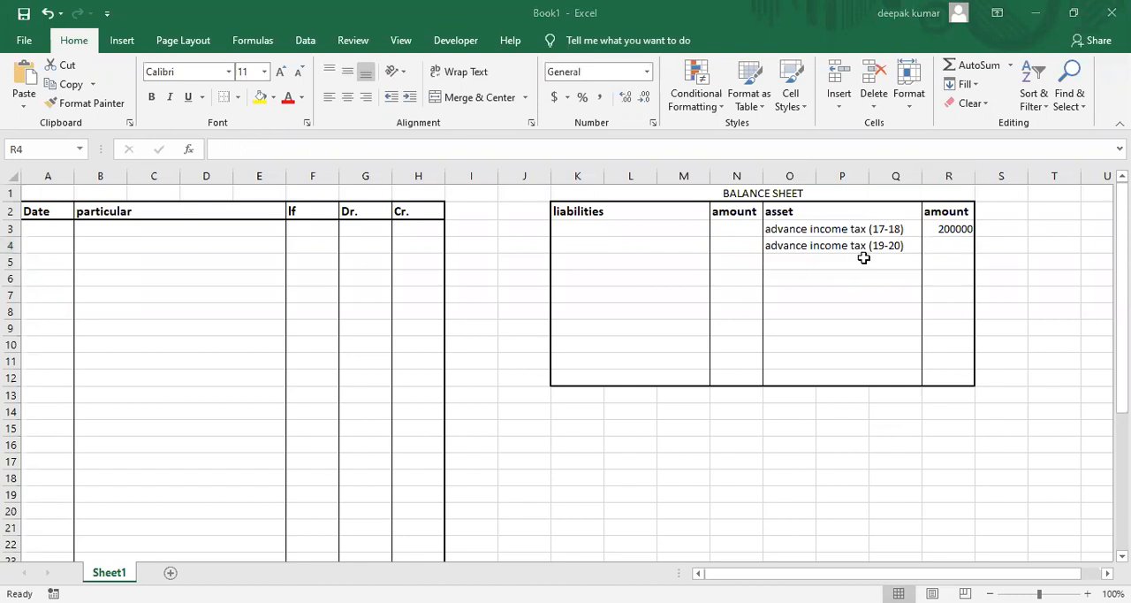
text(130000)
key(Return)
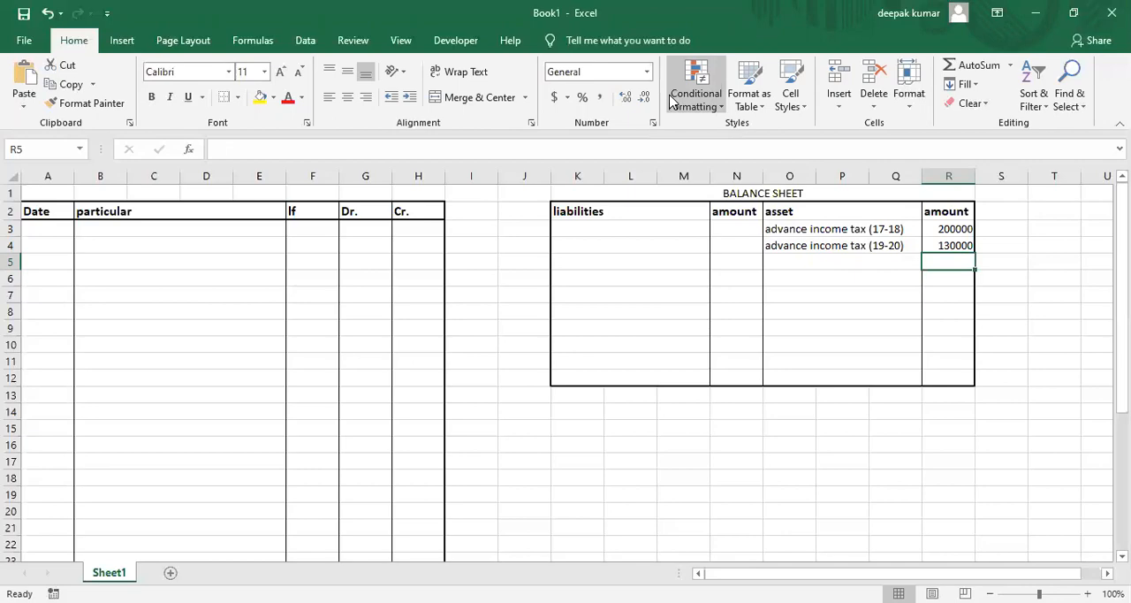
Consult the PDF example and enter "provision for income tax (17-18)" as the first liability in K3.
key(alt+Tab)
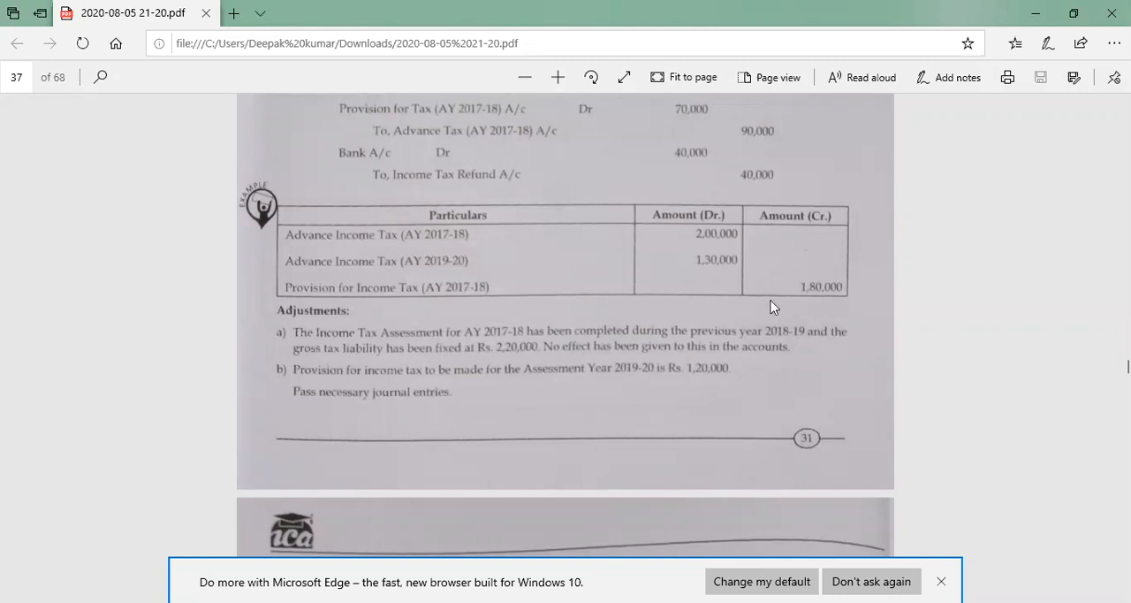
click(630, 69)
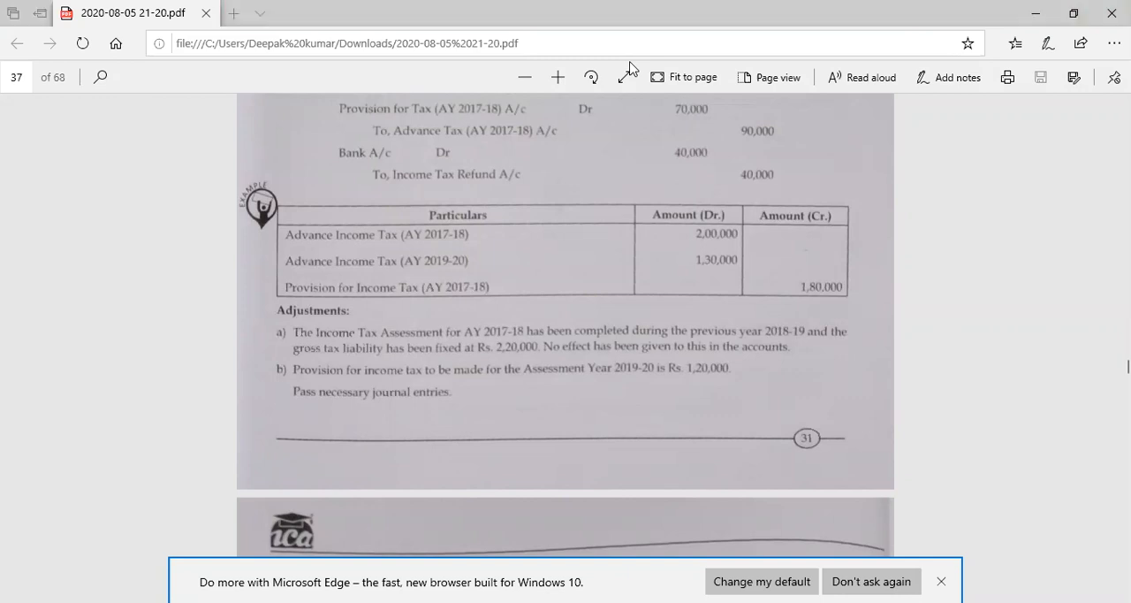
key(alt+Tab)
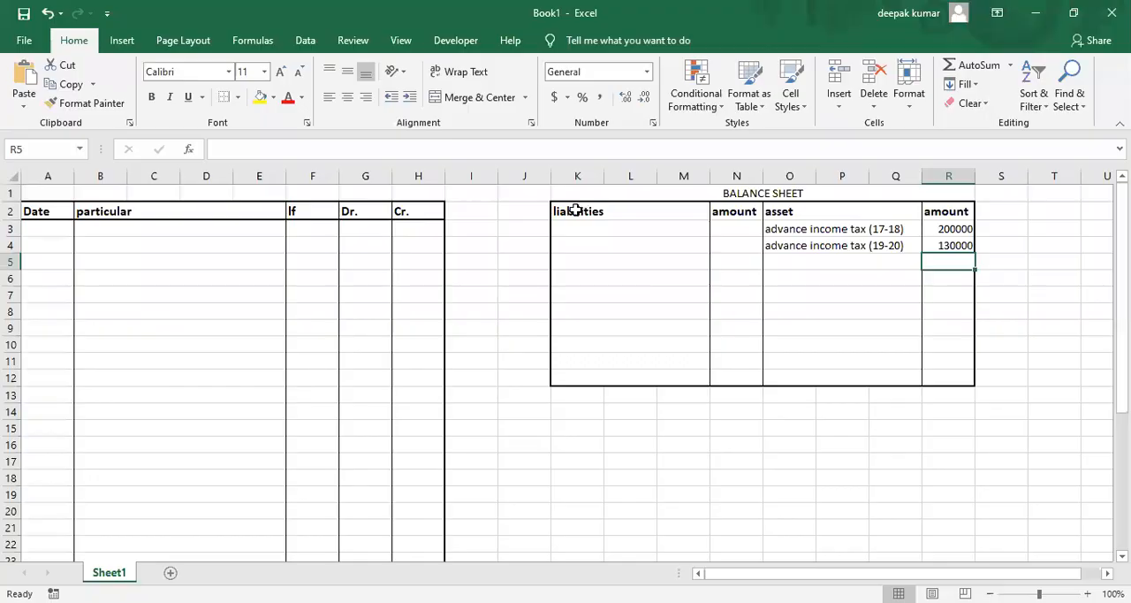
click(577, 228)
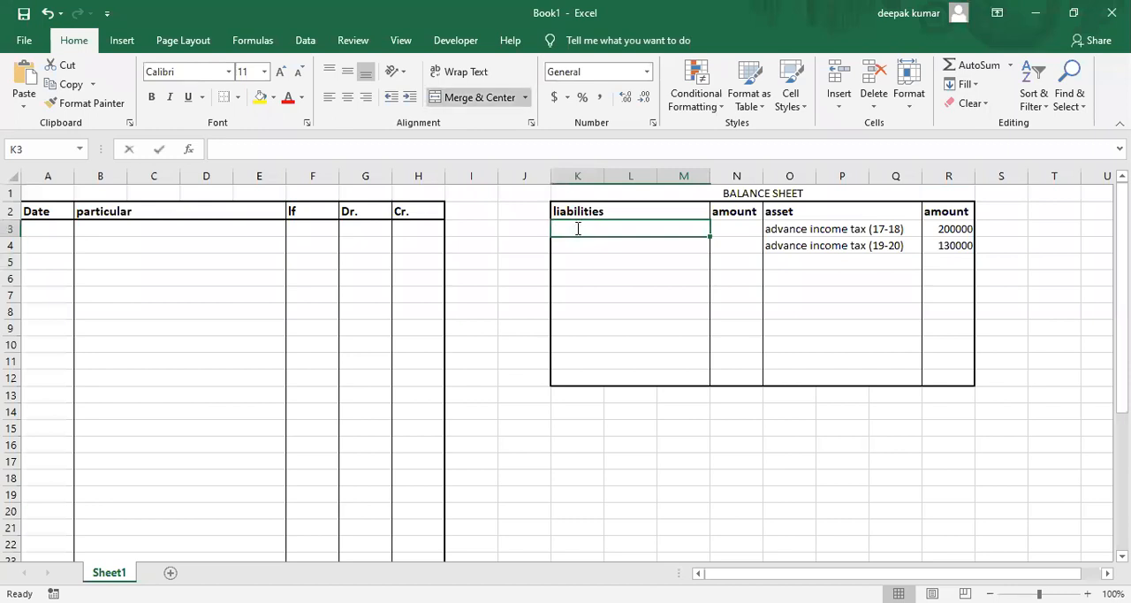
text(provision for)
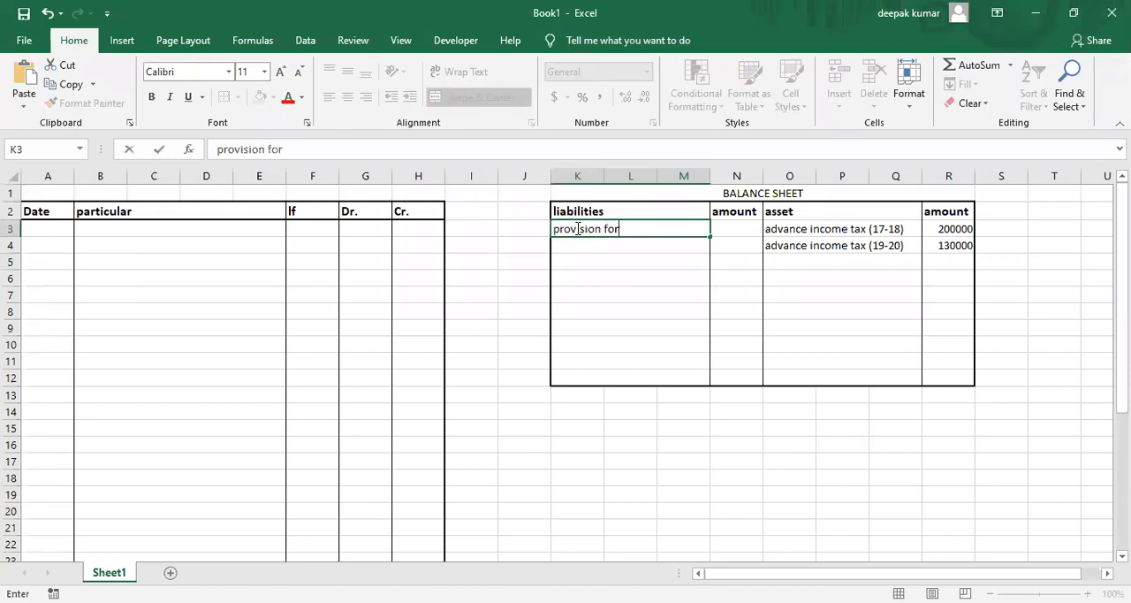
text( income ta)
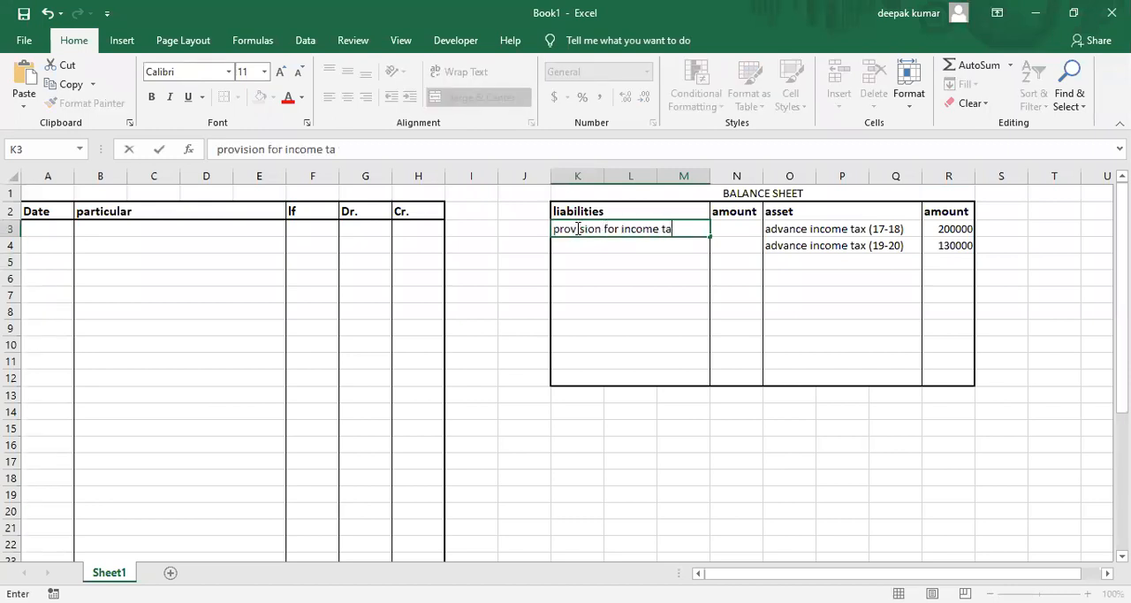
text(x (17-18)
key(Return)
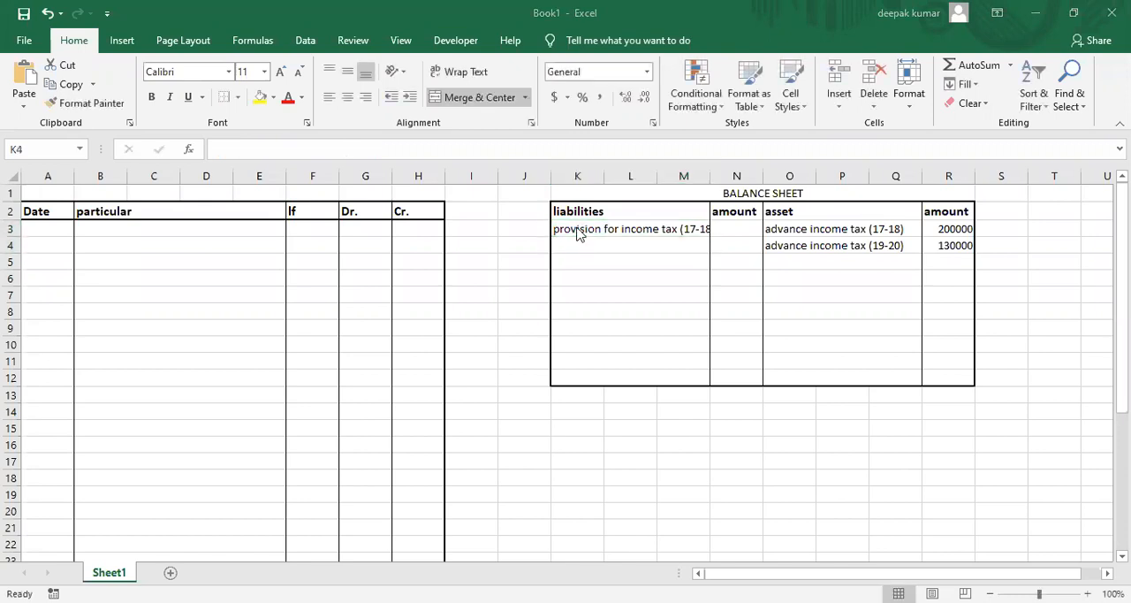
click(577, 230)
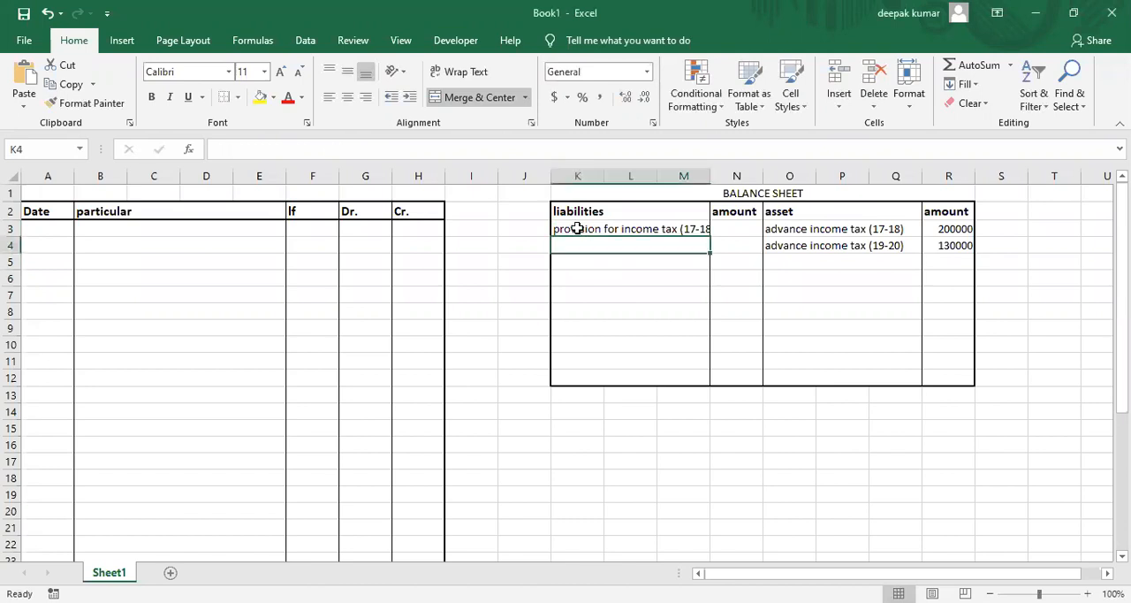
Enter 180000 in N3 as the amount of the 17-18 income tax provision and widen column M to fit the liability text.
key(Right)
text(1)
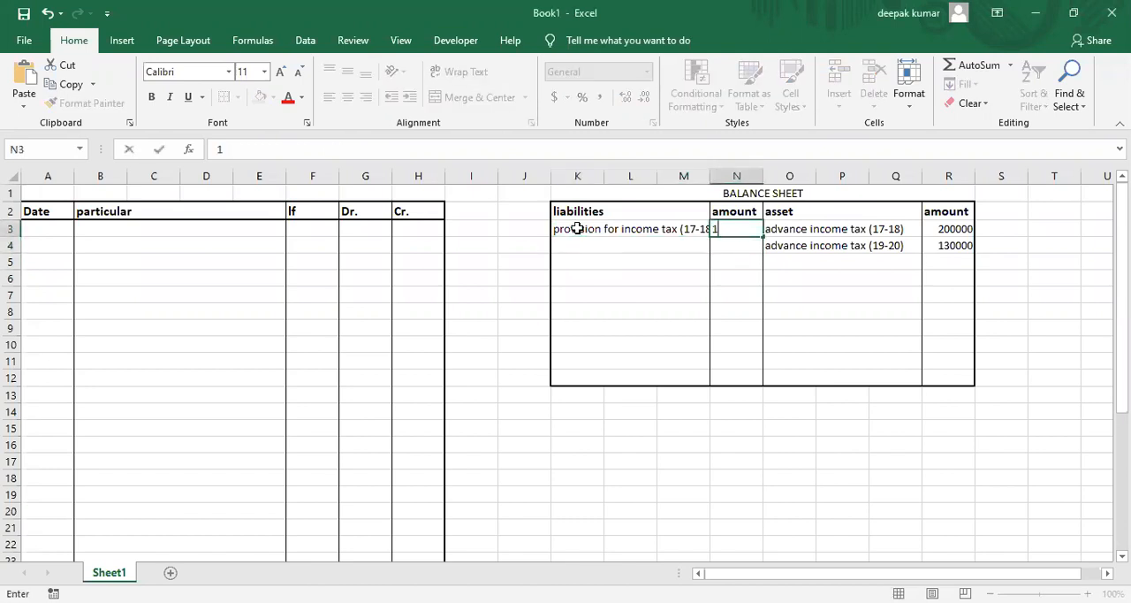
text(80000)
key(Return)
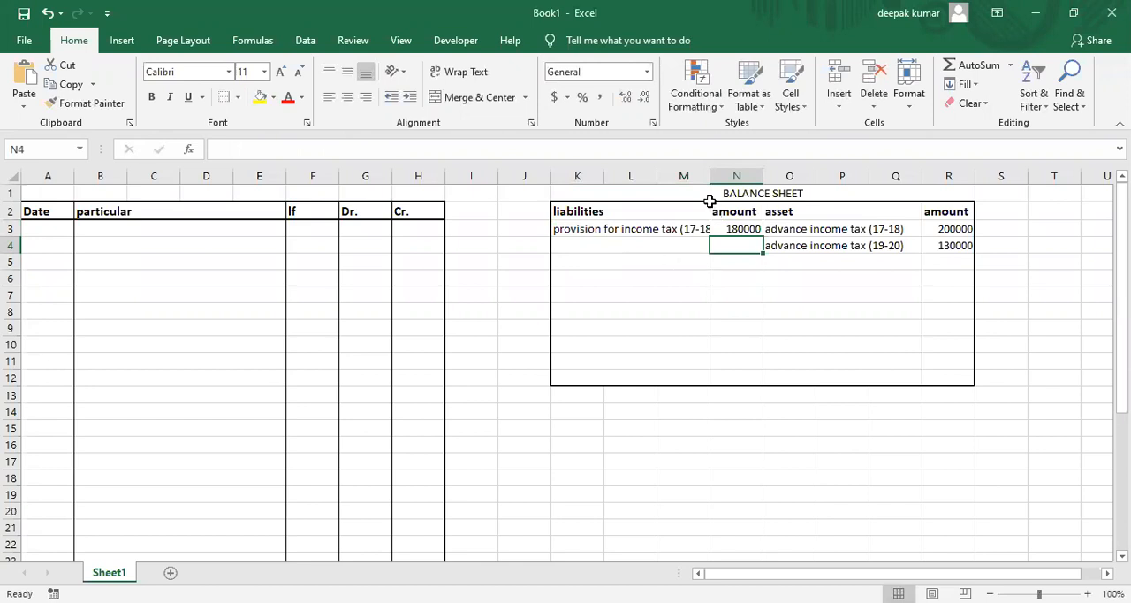
drag(709, 176, 725, 273)
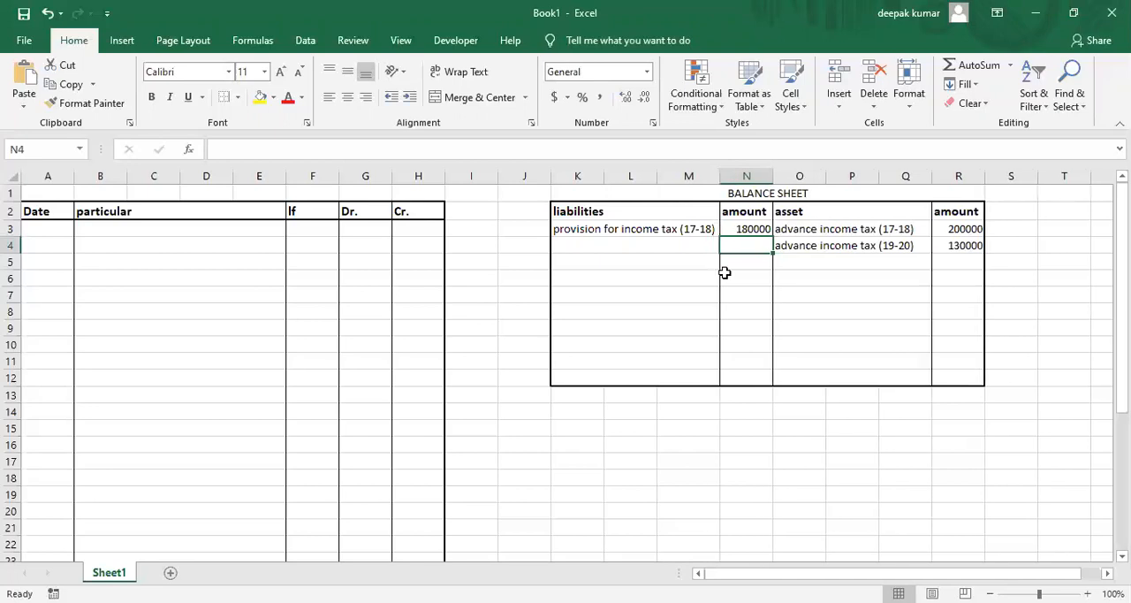
click(688, 230)
click(793, 230)
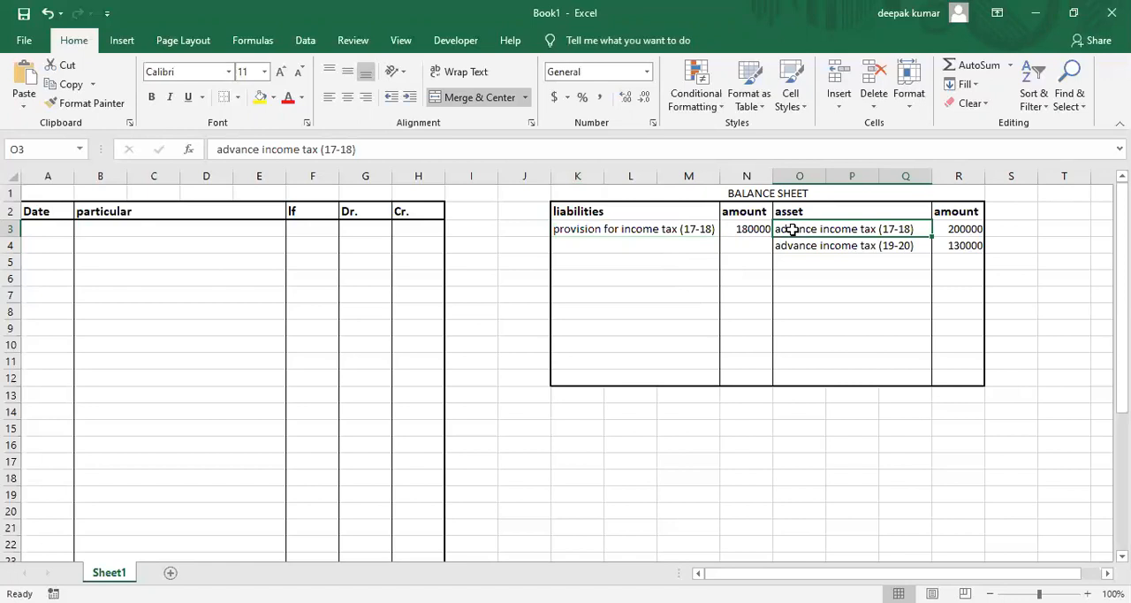
click(692, 232)
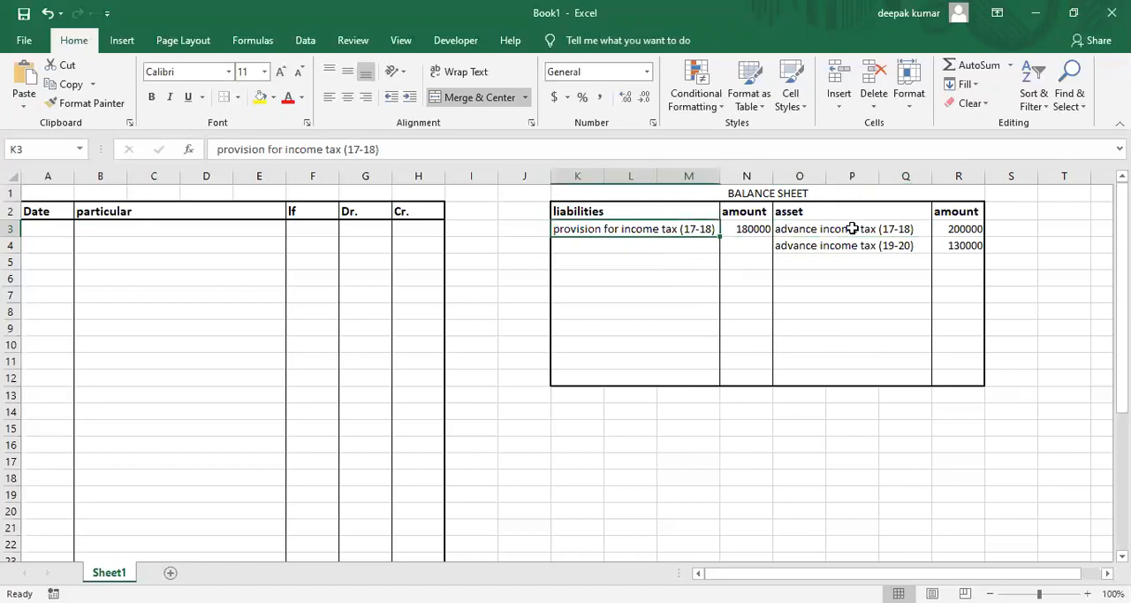
click(852, 229)
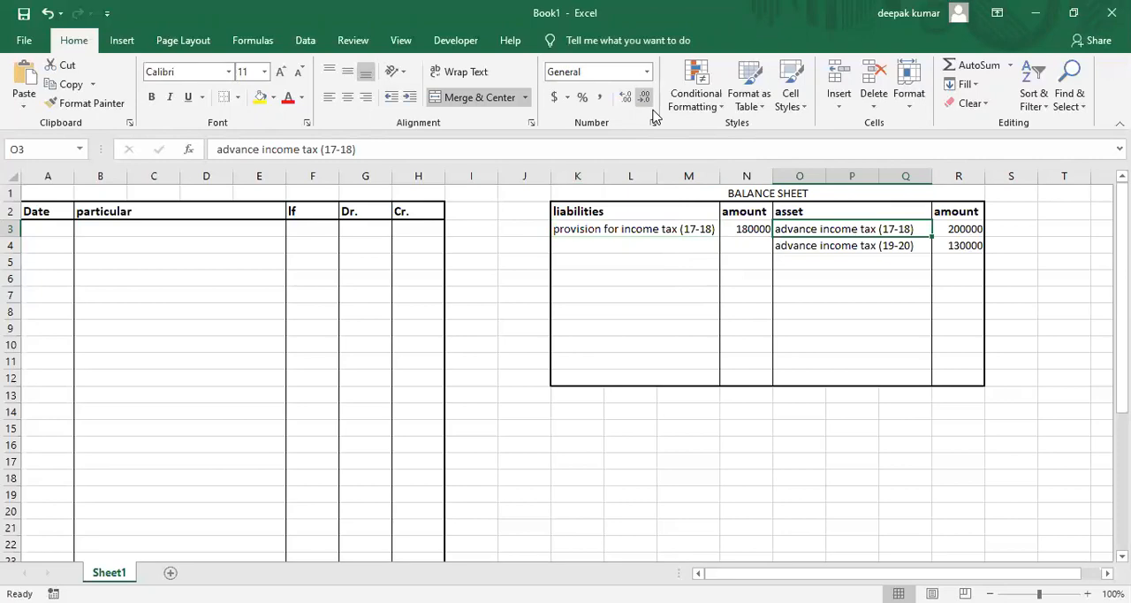
Consult the PDF example and enter "profit and loss a/c" with a spaced-out "Dr" in B3 as the first journal debit line.
key(alt+Tab)
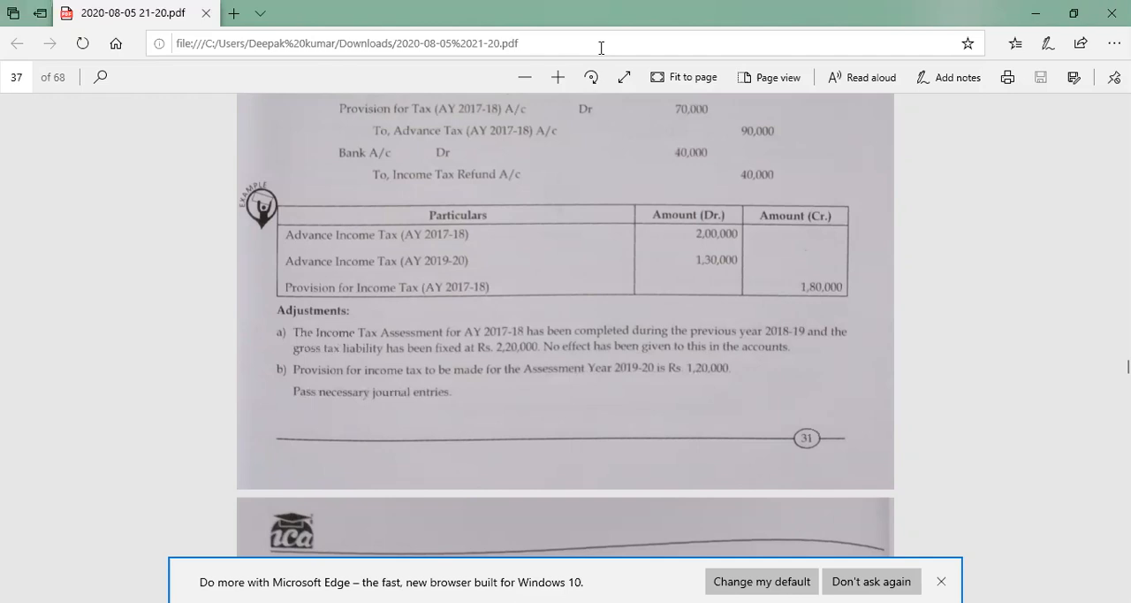
key(alt+Tab)
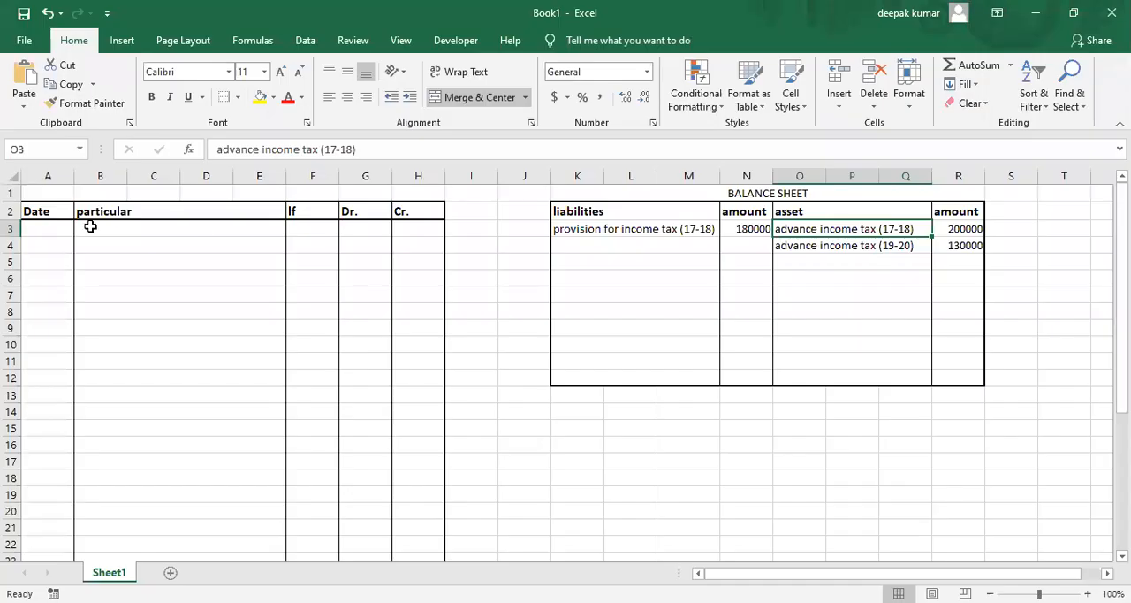
click(91, 226)
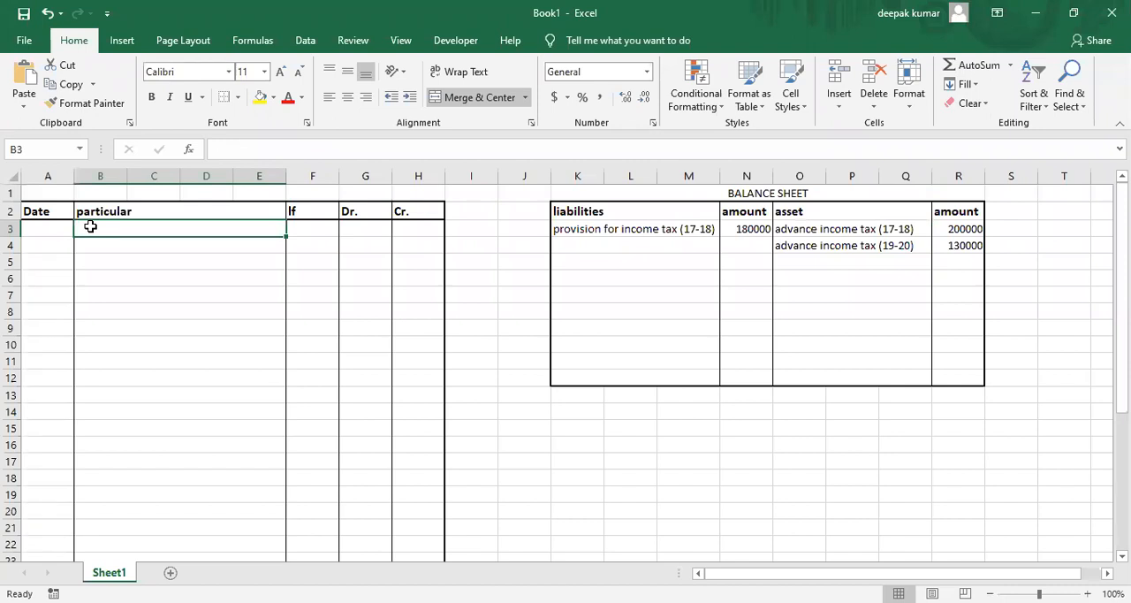
text(pro)
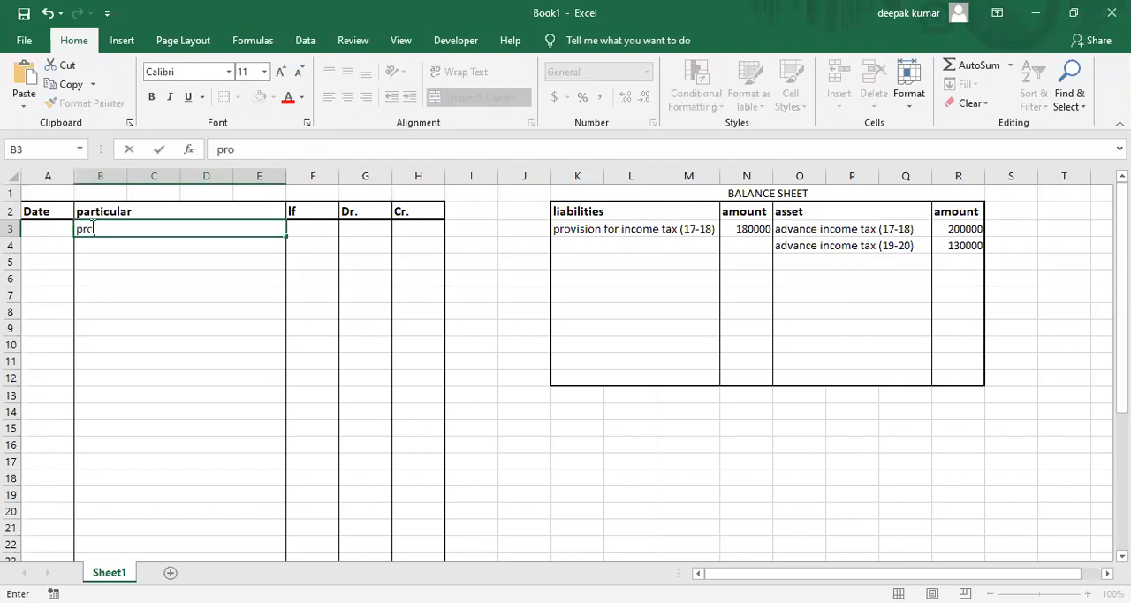
text(fit and loss a/c)
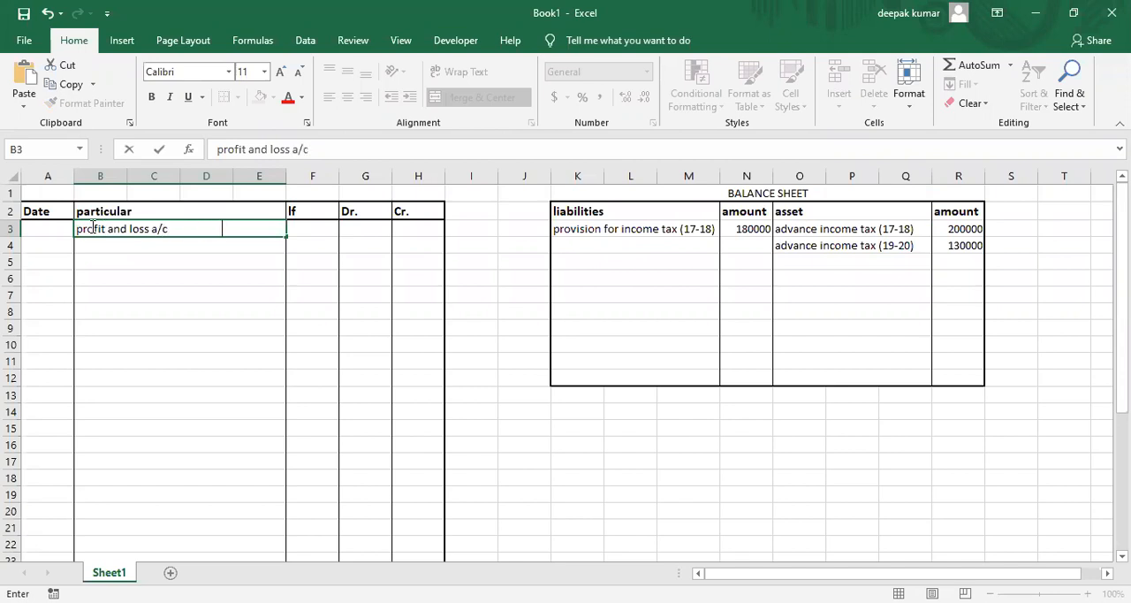
text(                                    Dr)
key(Tab)
key(Right)
key(Down)
key(Left)
key(Left)
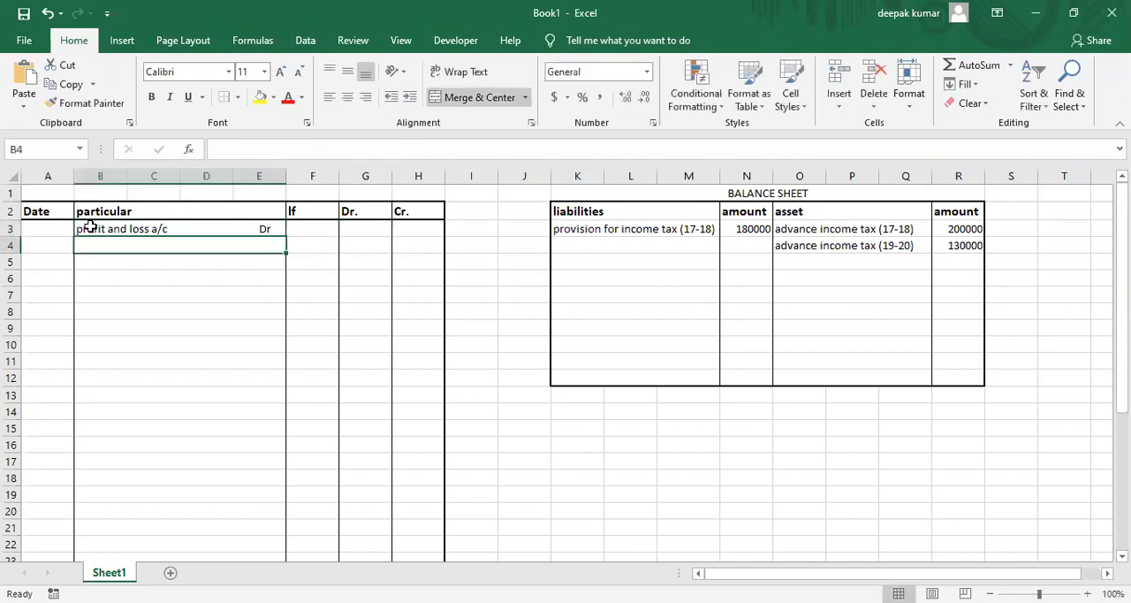
Enter an indented "to provision for income tax (19-20)" in B4 as the credit line of the journal entry.
text(to provision for income tax)
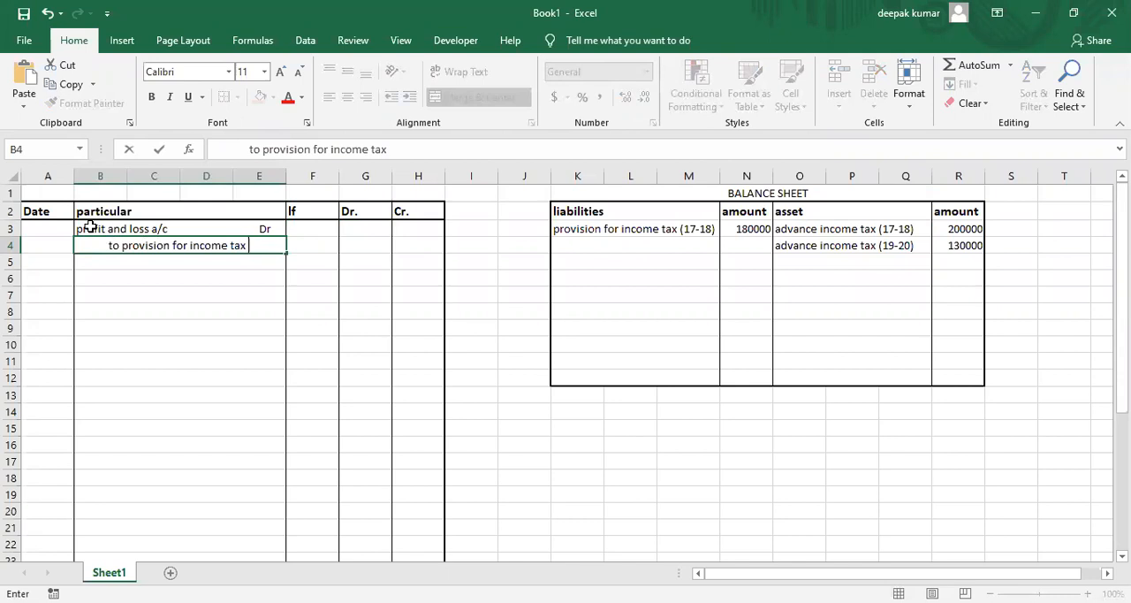
text( (19-20))
key(Return)
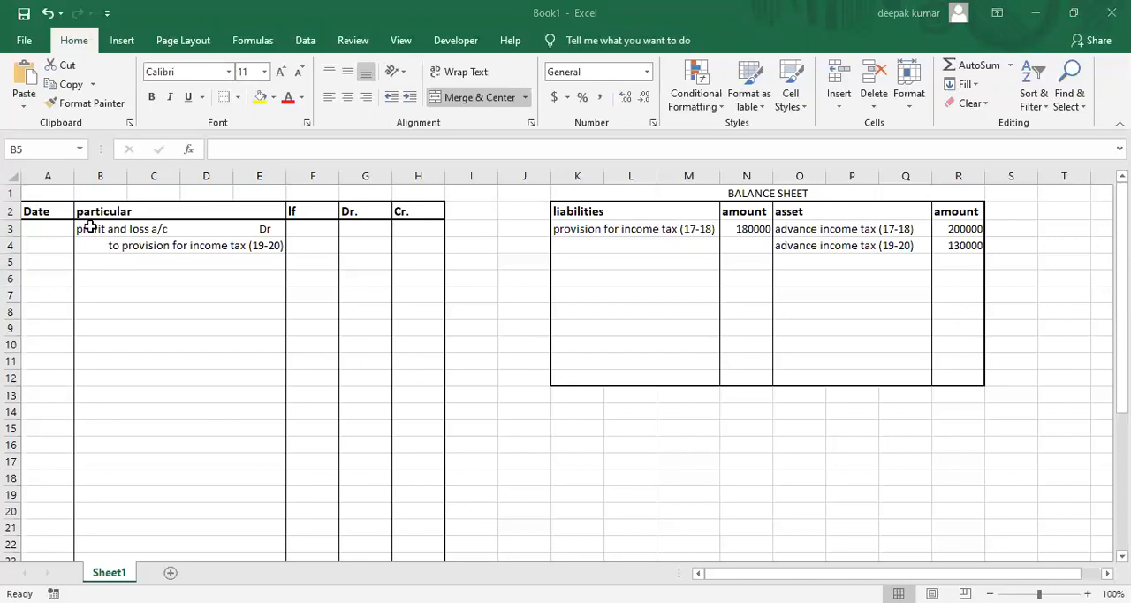
Enter 120000 as the debit amount in G3 and 120000 as the credit amount in H4.
key(Right)
key(Up)
key(Up)
key(Right)
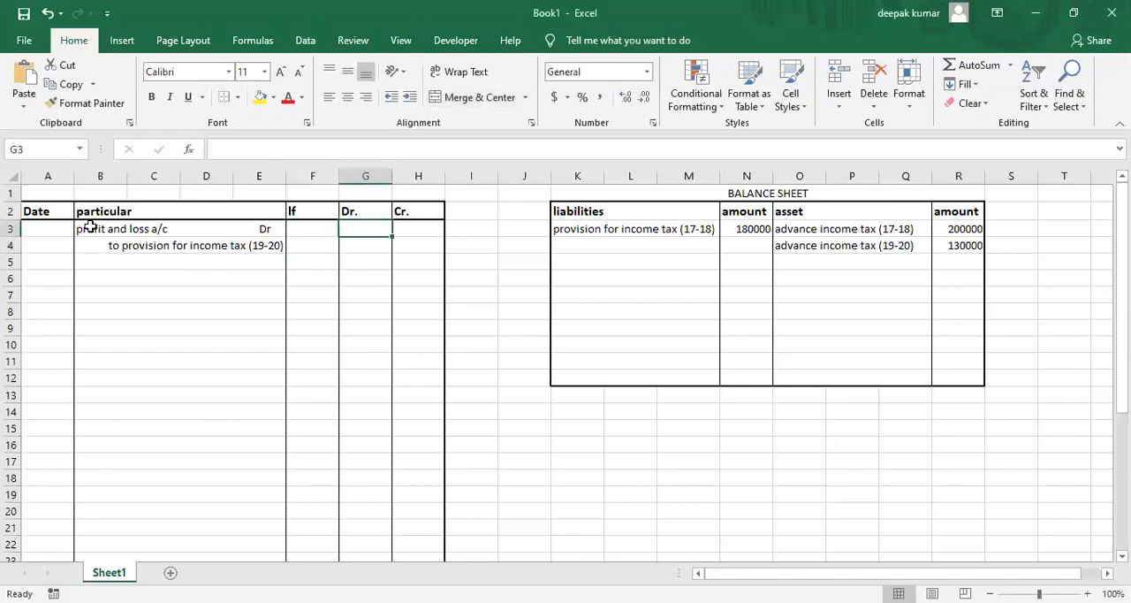
text(120000)
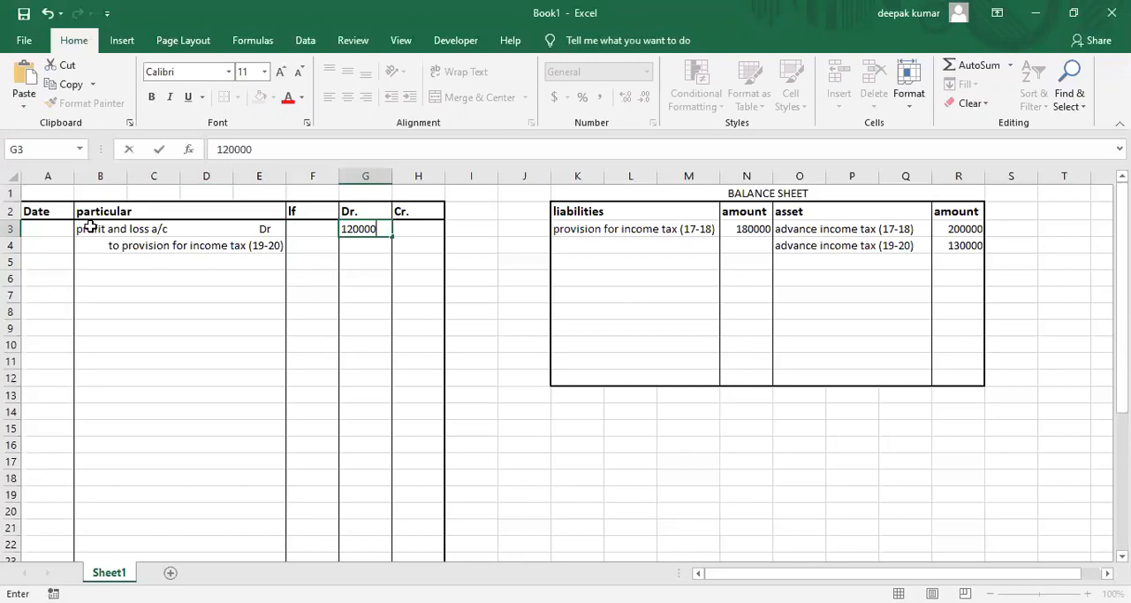
key(Return)
key(Right)
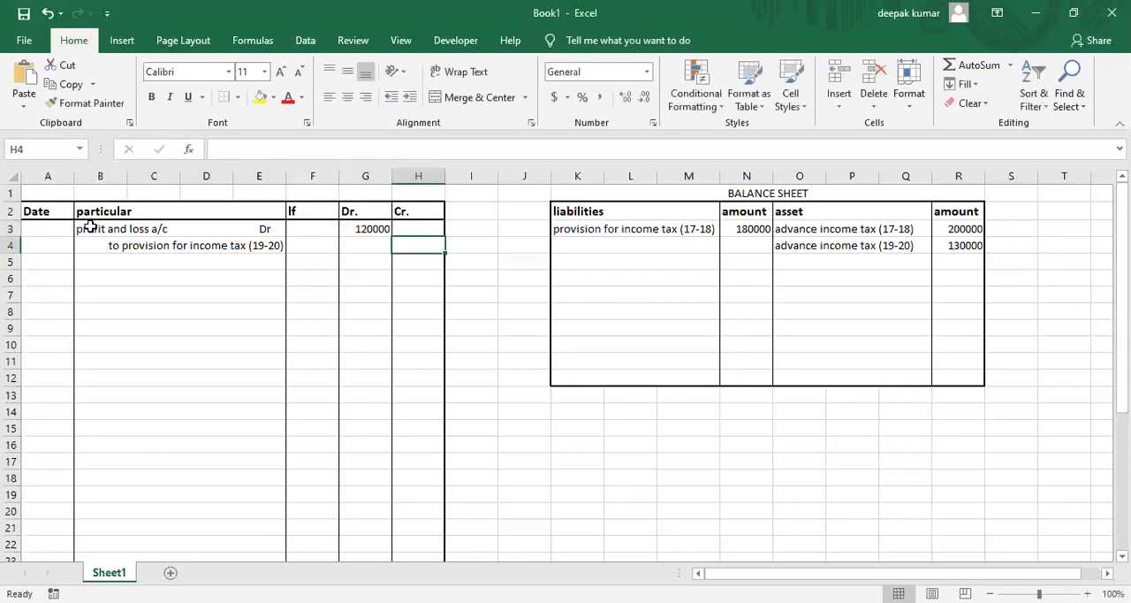
text(120000)
key(Return)
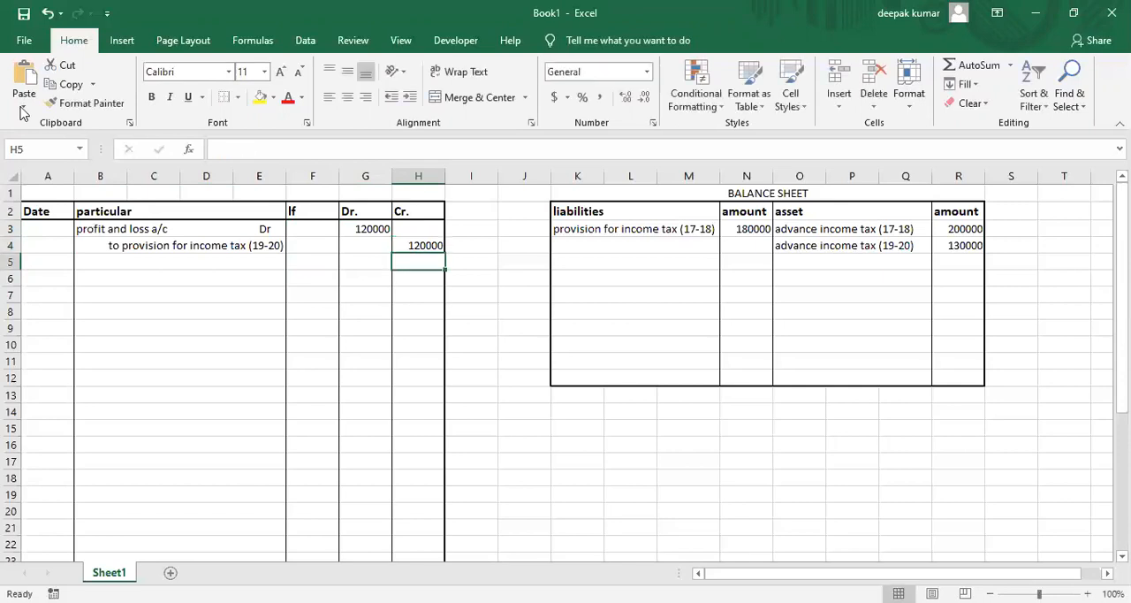
click(376, 150)
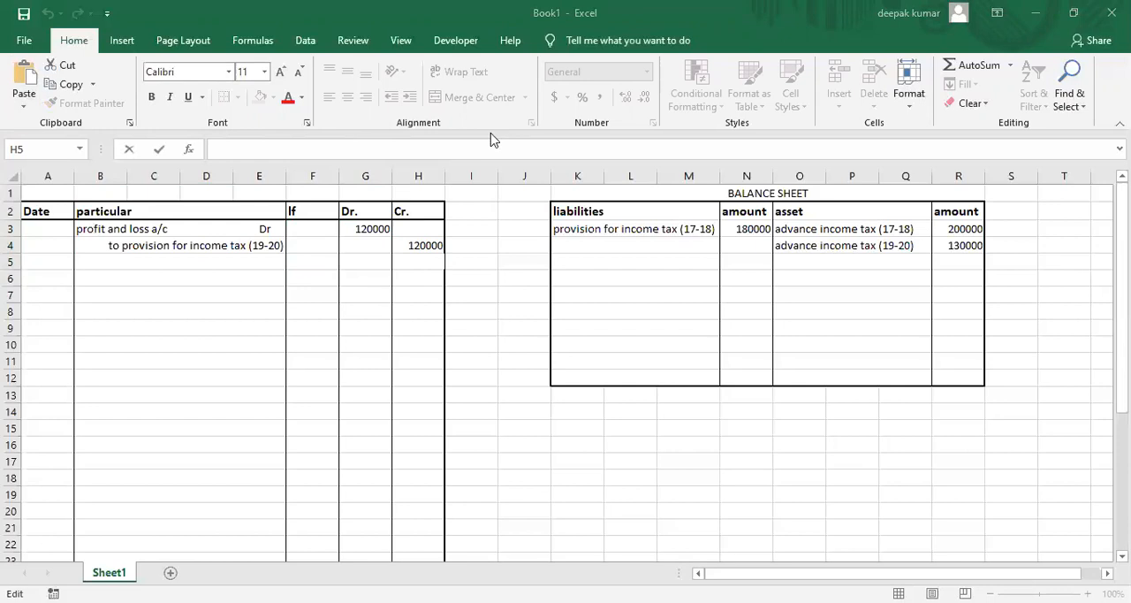
click(240, 291)
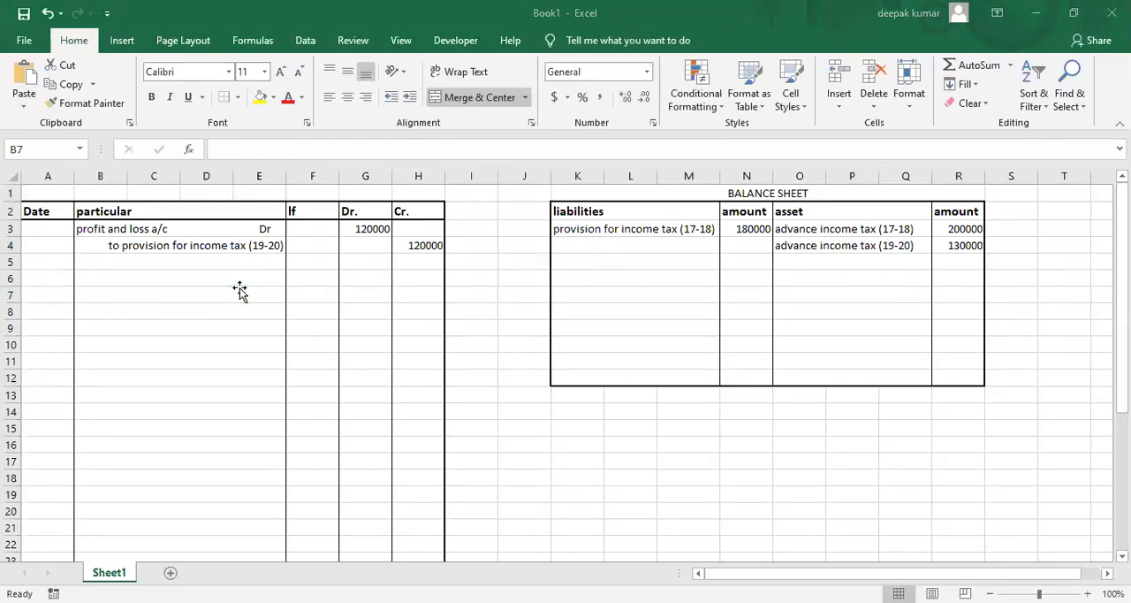
Consult the adjustments in the PDF example and enter "step 1" in J15 beneath the balance sheet.
key(alt+Tab)
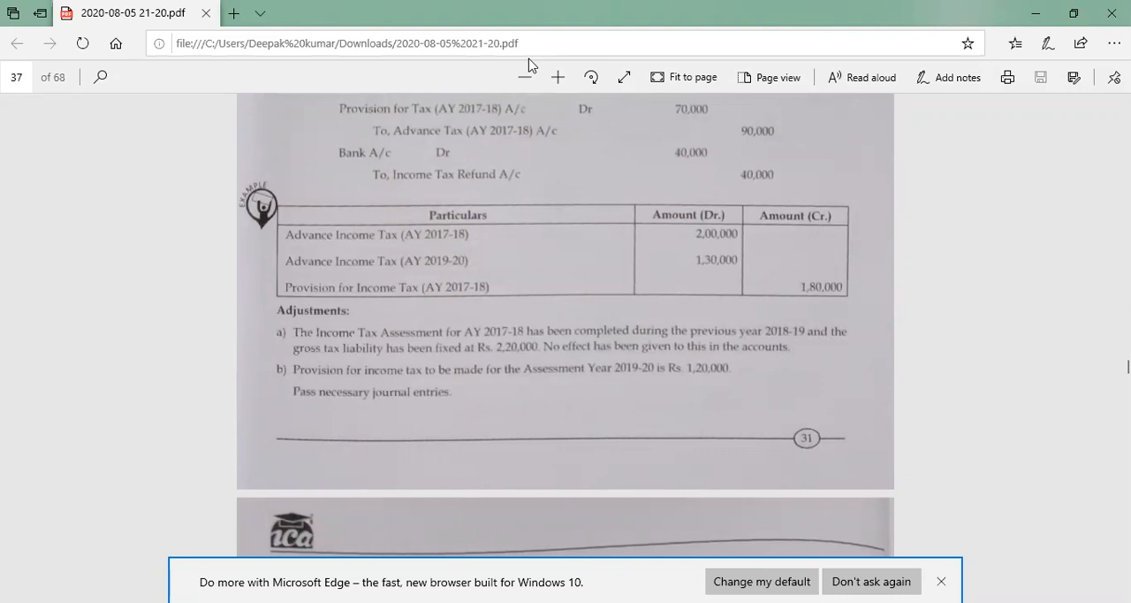
key(alt+Tab)
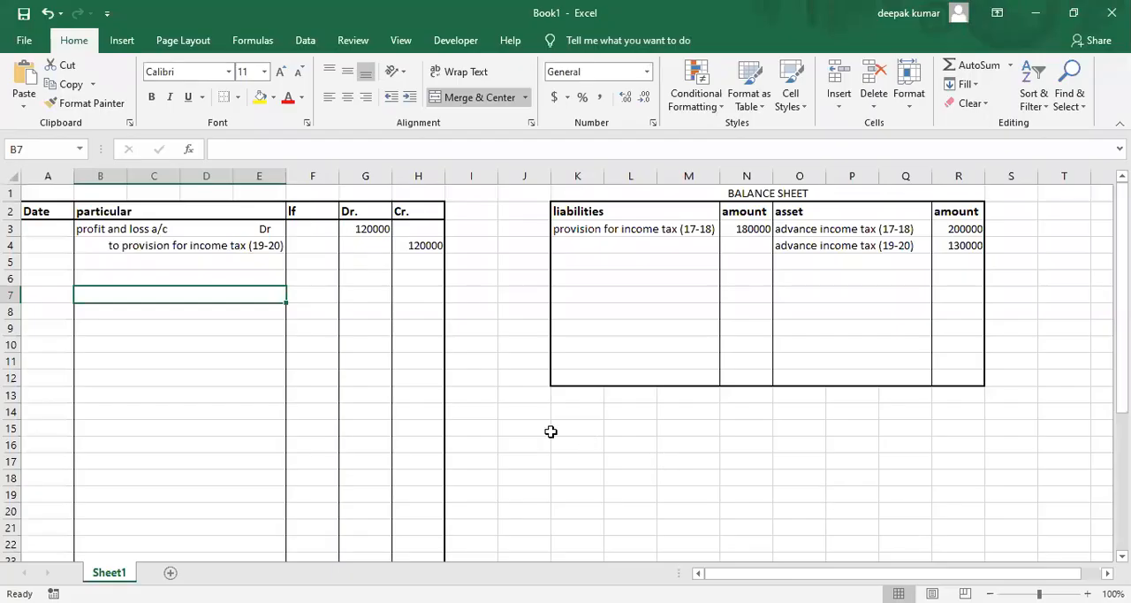
click(522, 428)
text(step 1)
key(Tab)
Enter the note "compare gross tax liability with provision for income tax" in K15.
text(compare gross tax)
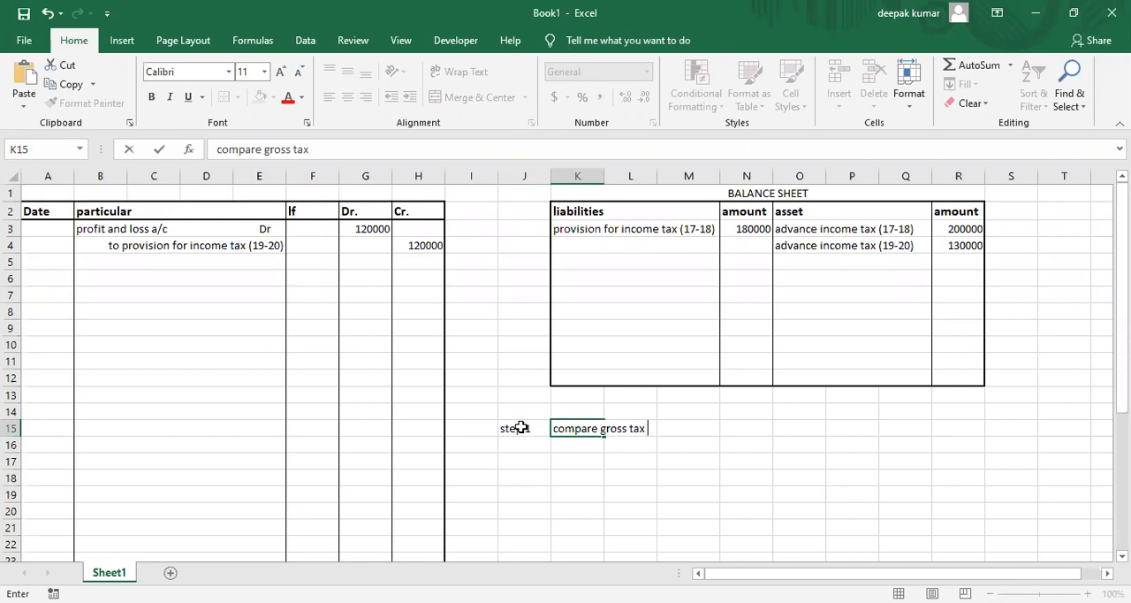
text( liabilite)
key(BackSpace)
text(y with )
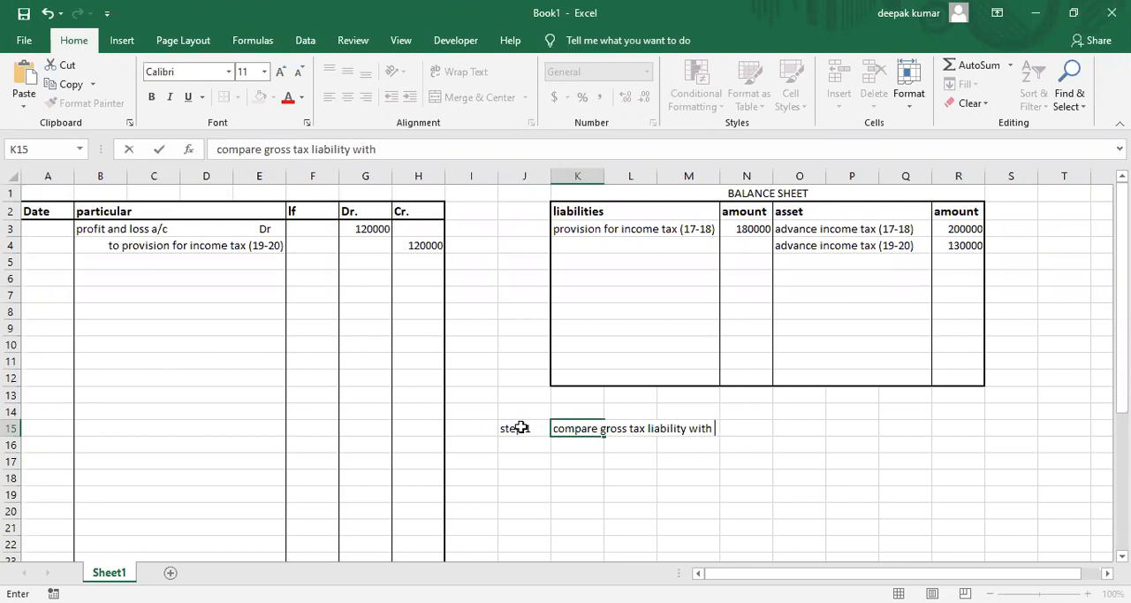
text(provision for income tax)
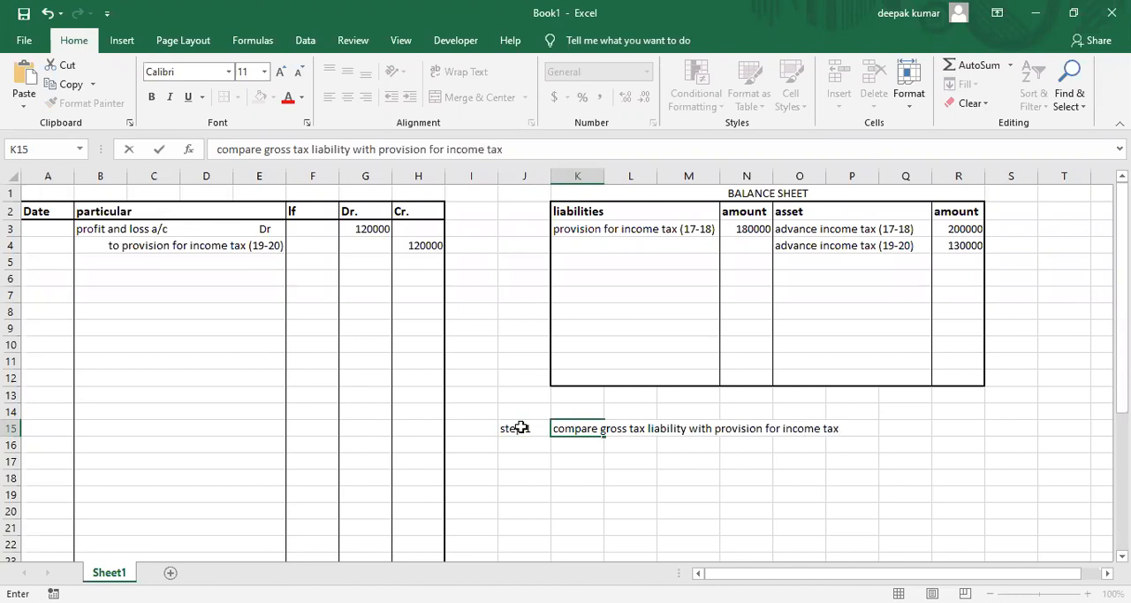
key(Return)
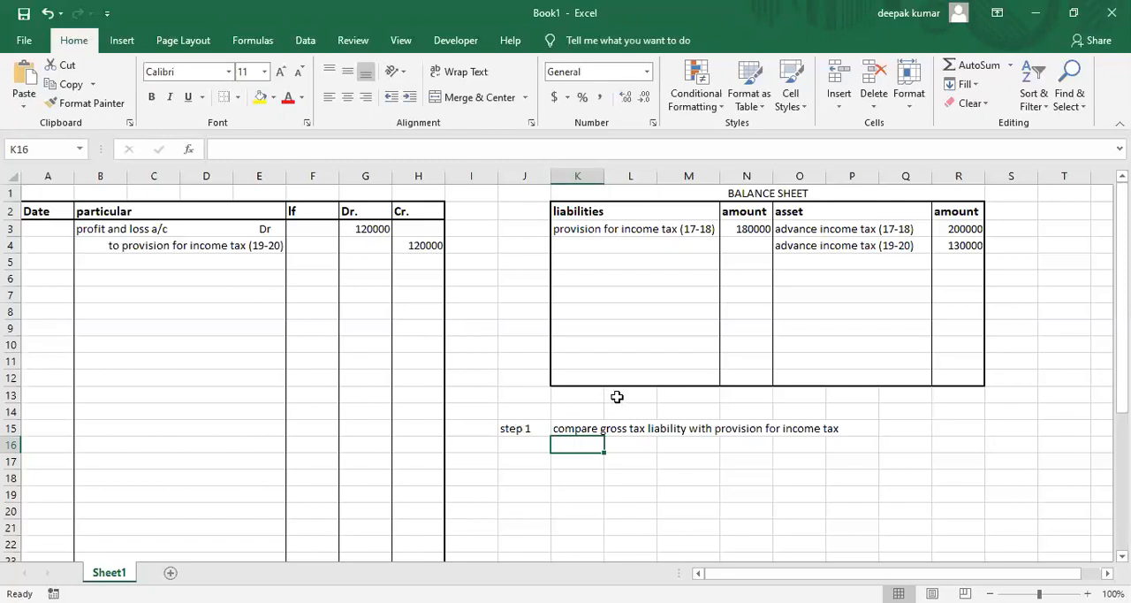
Enter the label "tax liability for 17-18" in K14, above the step 1 note.
click(575, 407)
text(tax liability for)
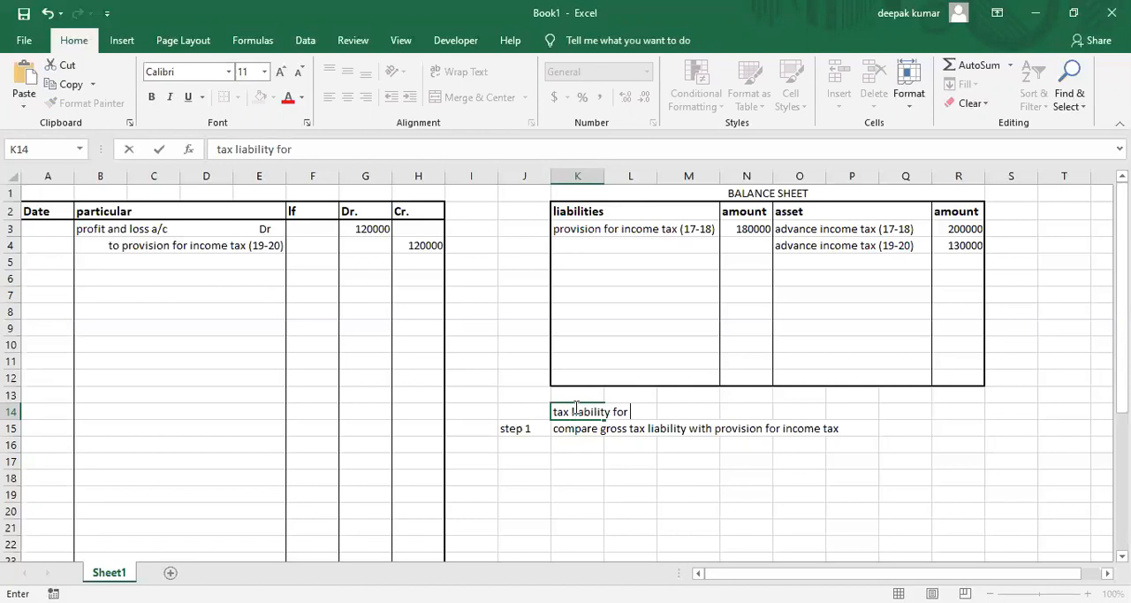
text( 17-18)
Enter 220000 in N14 as the 17-18 tax liability amount.
key(Right)
key(Right)
key(Right)
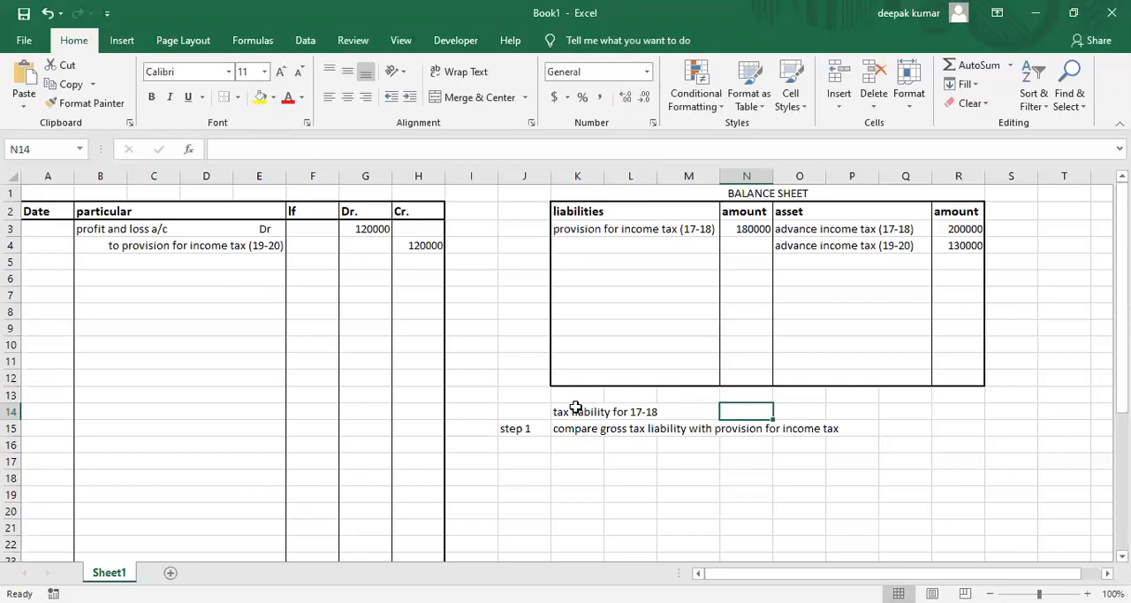
text(220000)
key(Return)
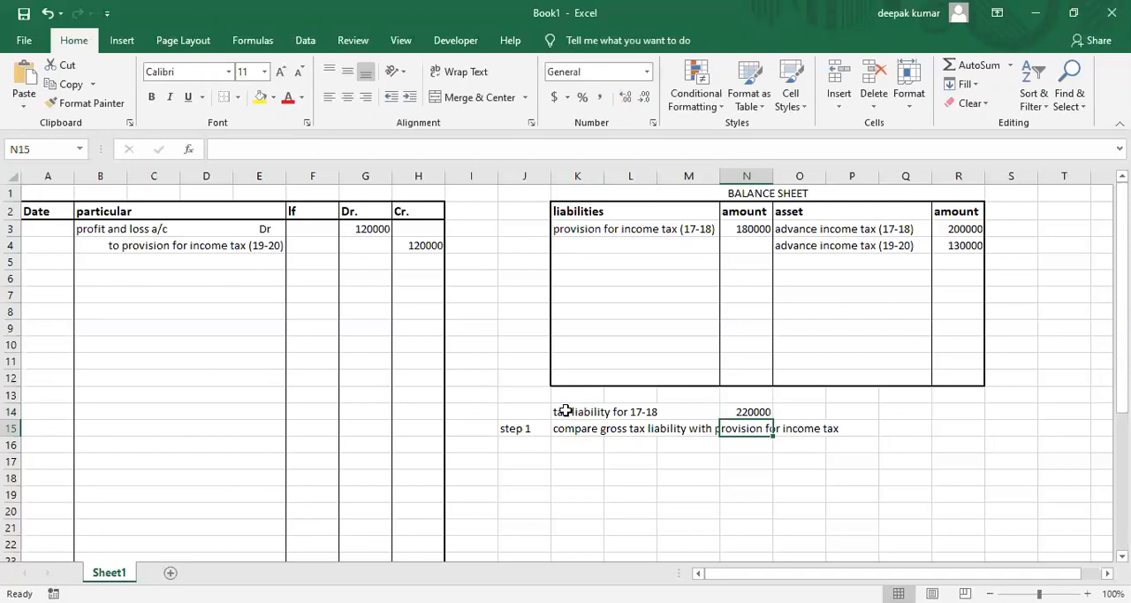
click(735, 414)
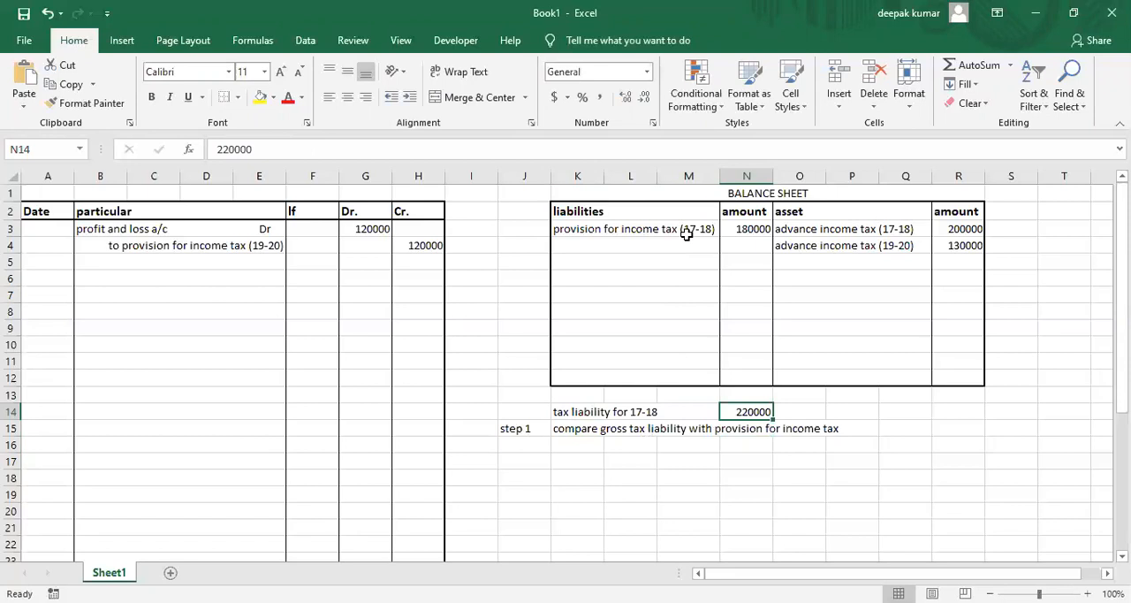
Enter "provision for income tax (19-20)" in K4 as the second liability of the balance sheet.
click(155, 249)
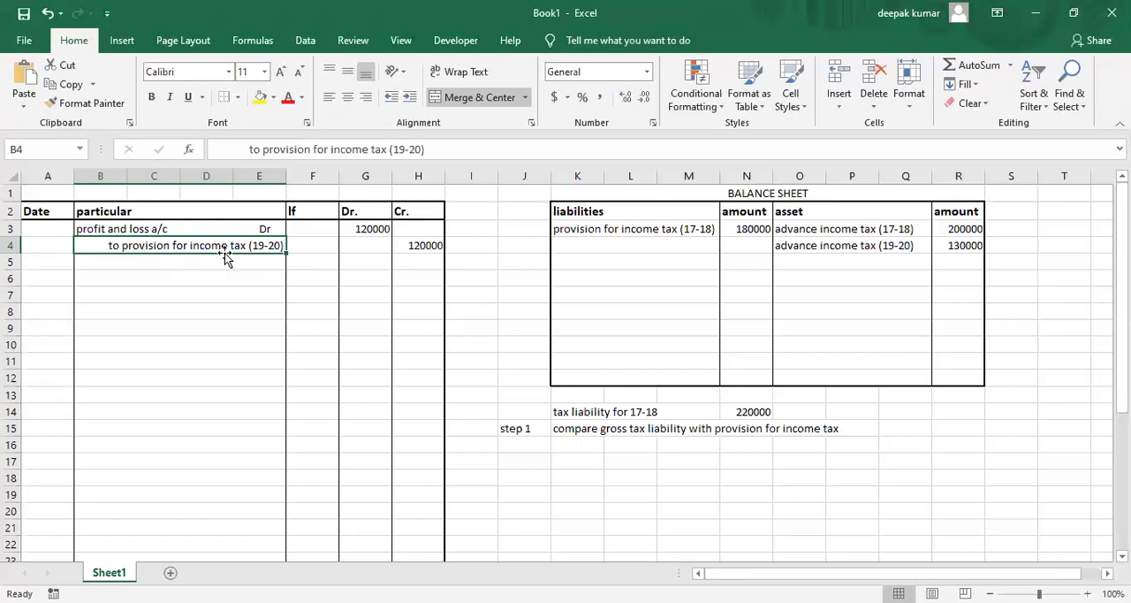
click(607, 248)
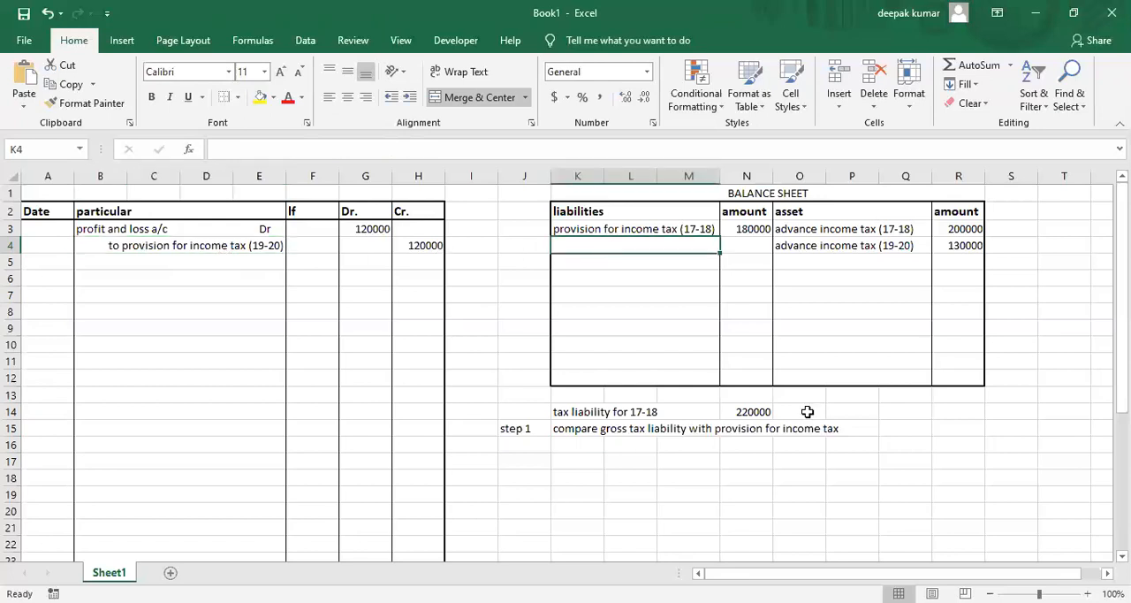
text(provision for income tax ()
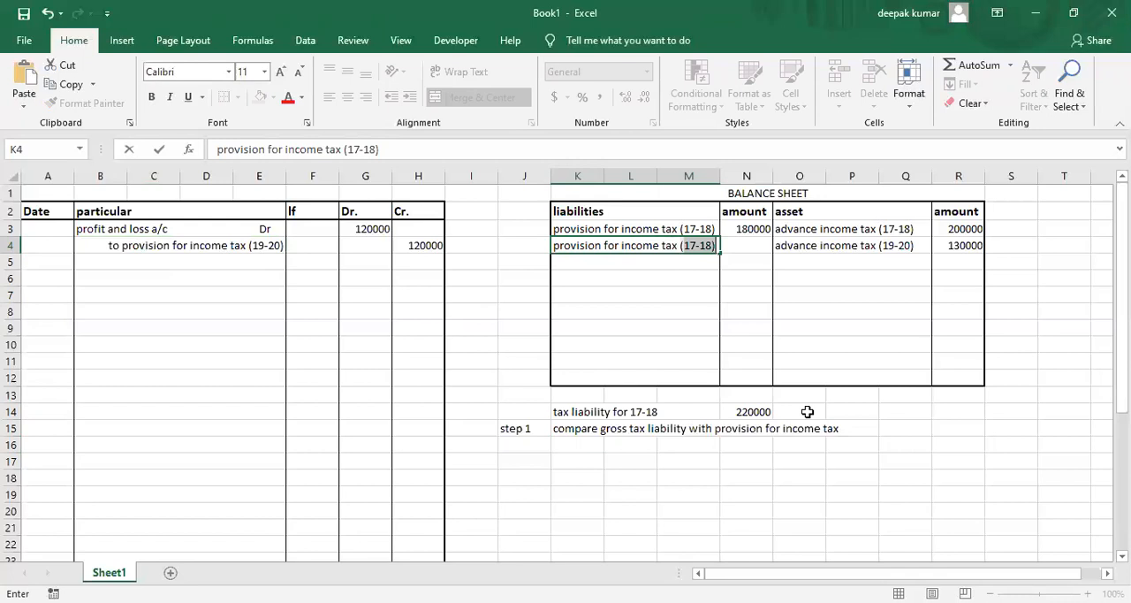
text(19-20))
key(Return)
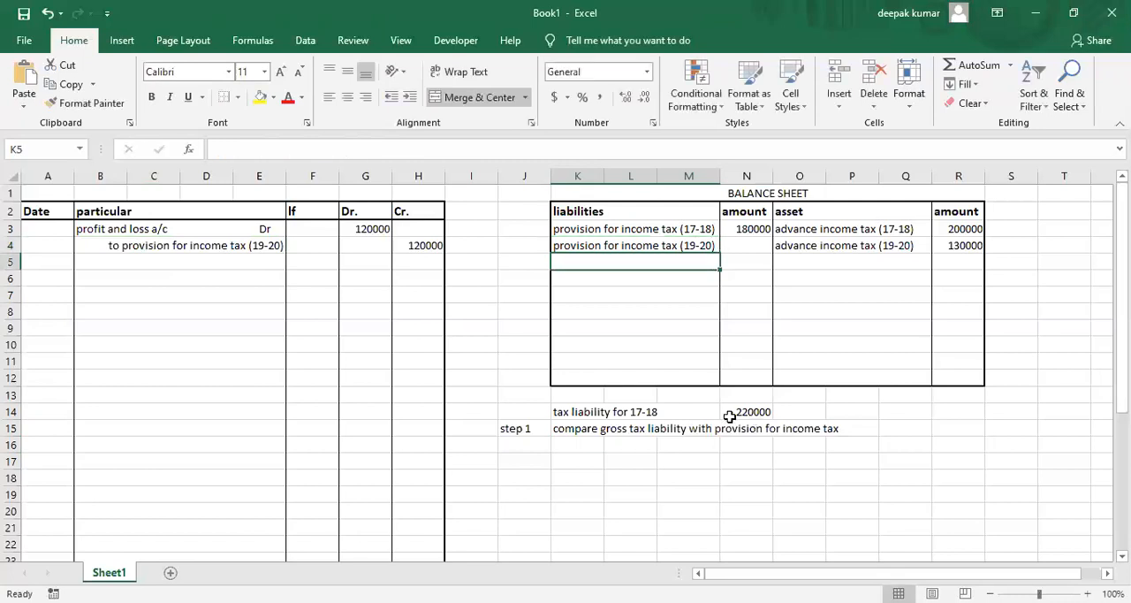
Enter 120000 in N4 as the amount of the provision for income tax (19-20).
click(596, 248)
click(738, 247)
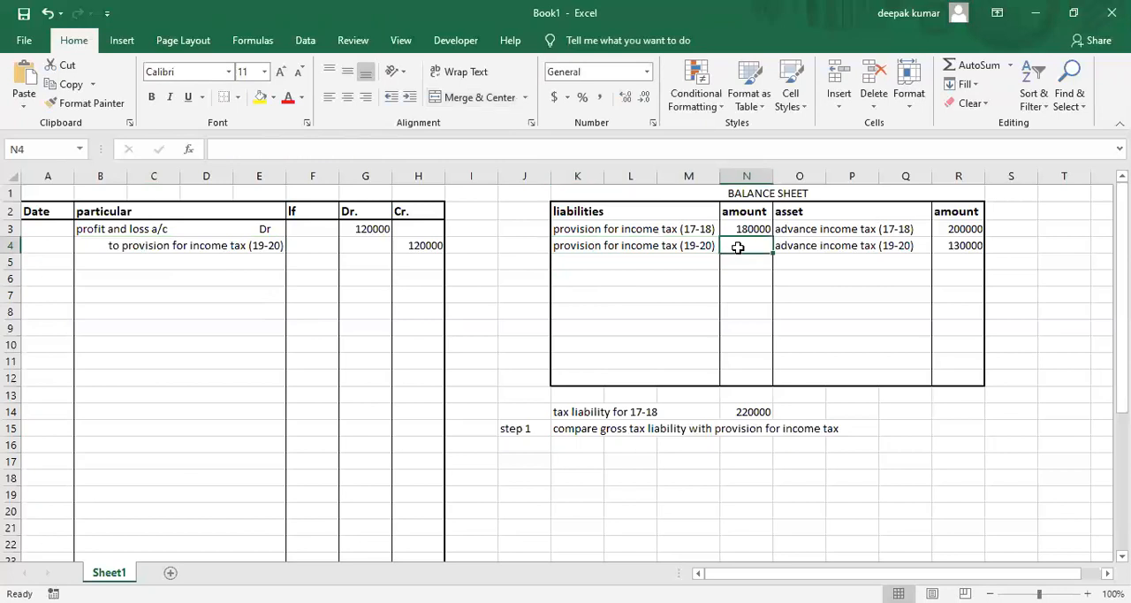
text(120000)
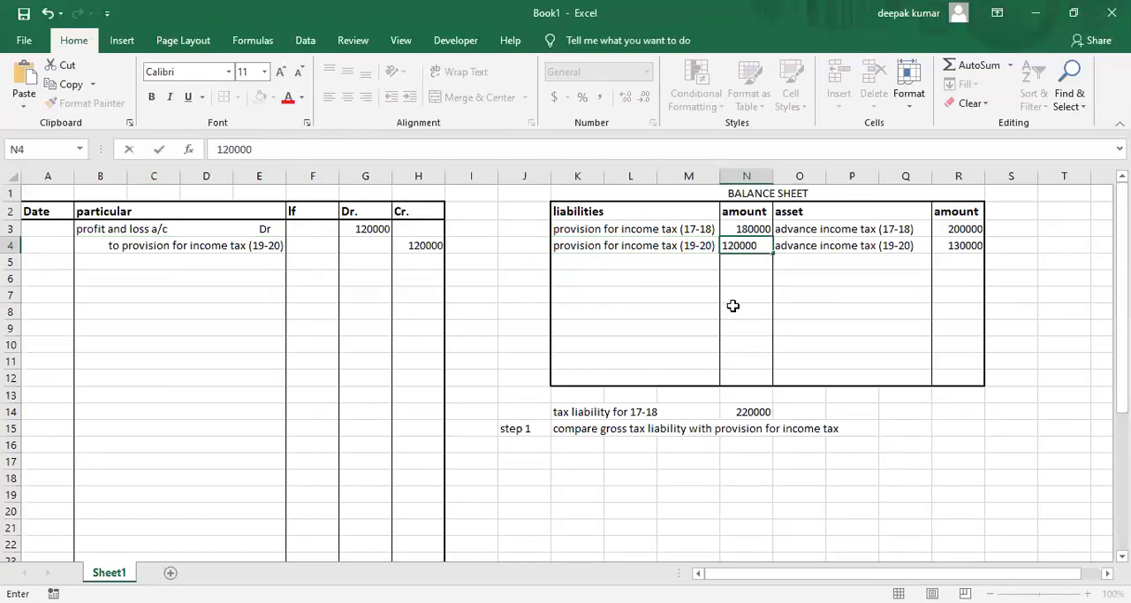
key(Return)
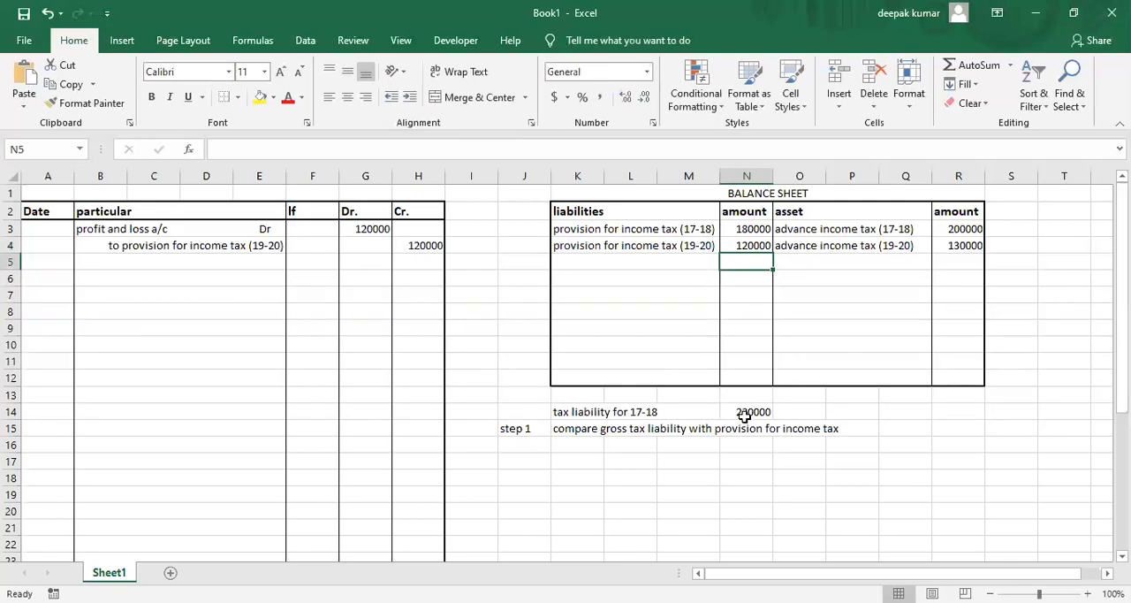
Enter the journal debit line "profit and loss appropriation a/c Dr." in B6 with 40000 in the Dr. column.
click(95, 277)
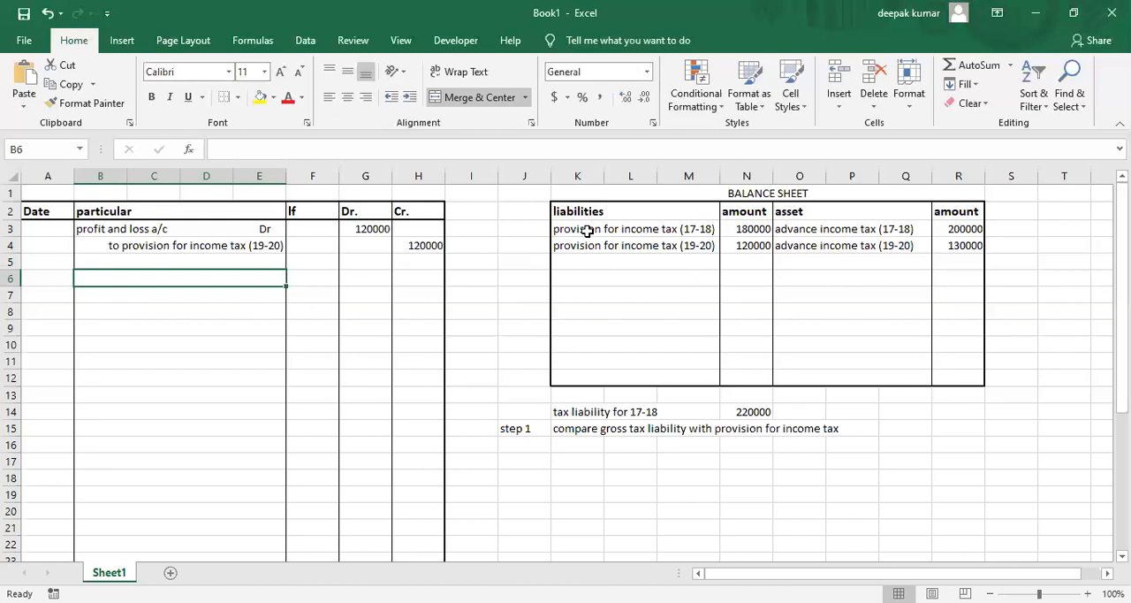
text(pro)
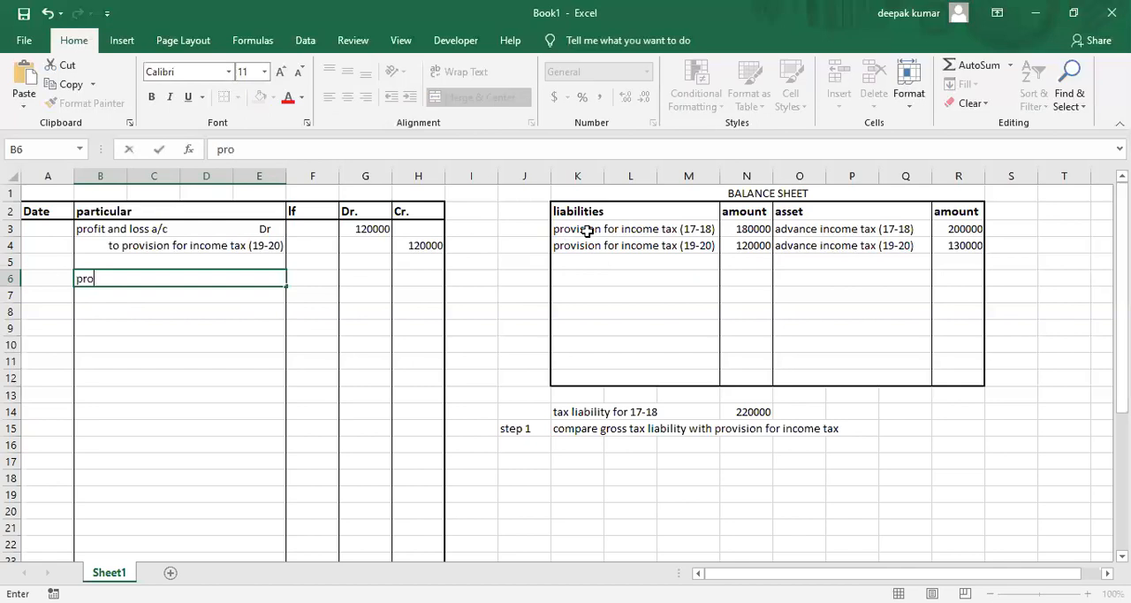
text(fit and loa)
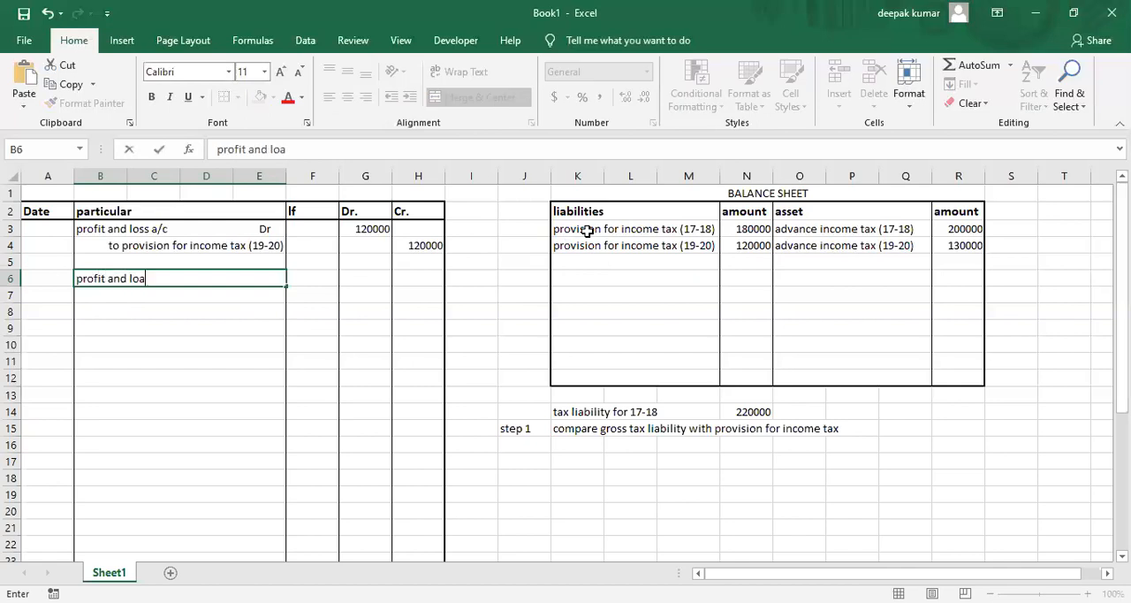
key(BackSpace)
text(ss appropr)
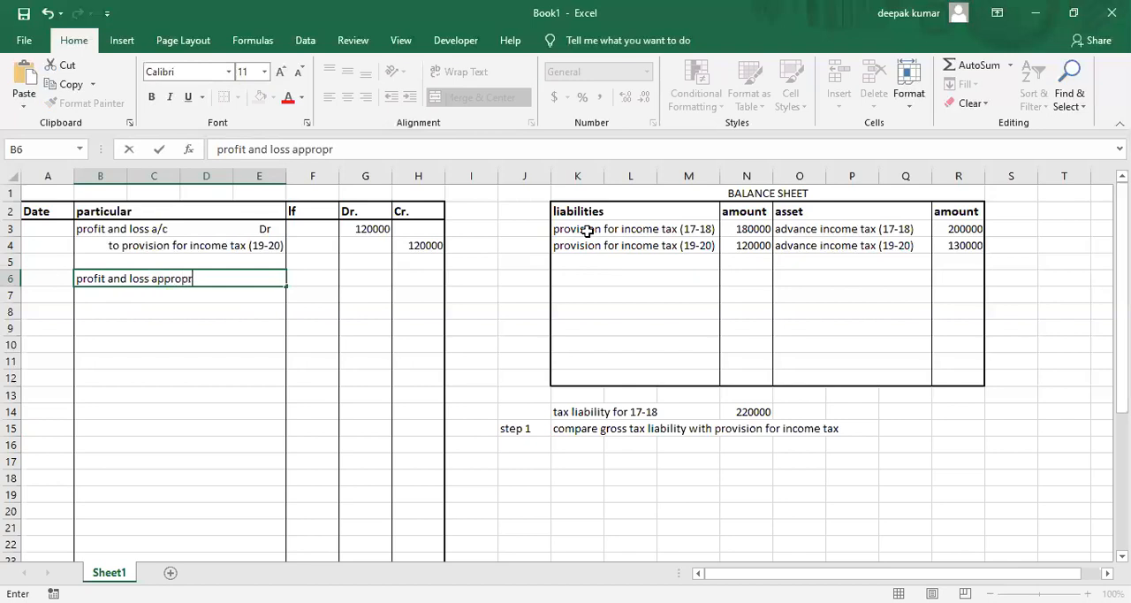
text(iation a/c)
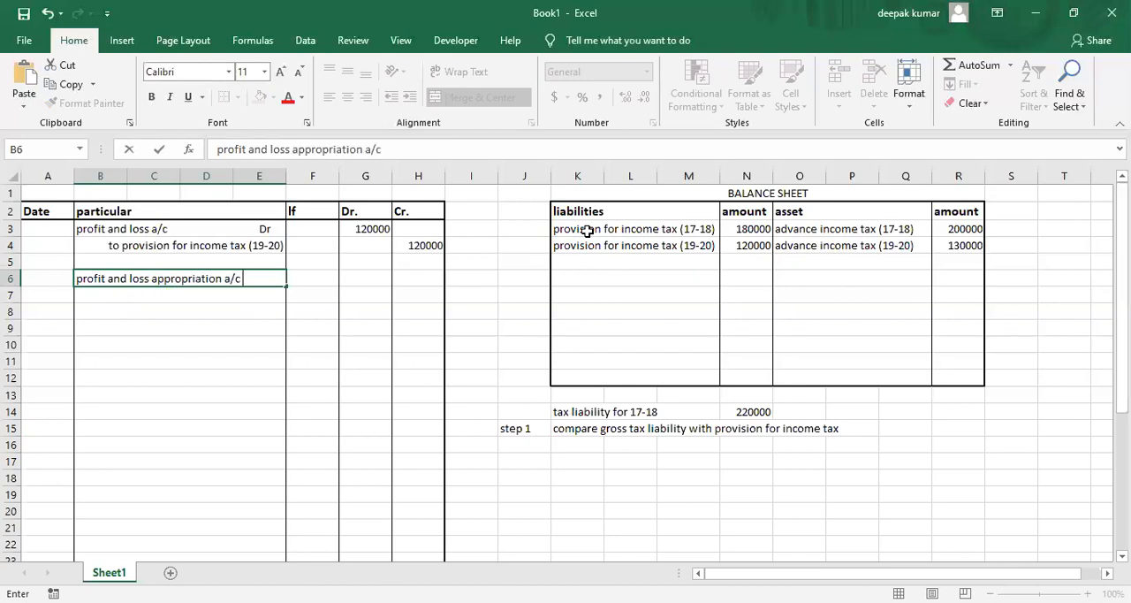
text(         Dr.)
key(Tab)
key(Tab)
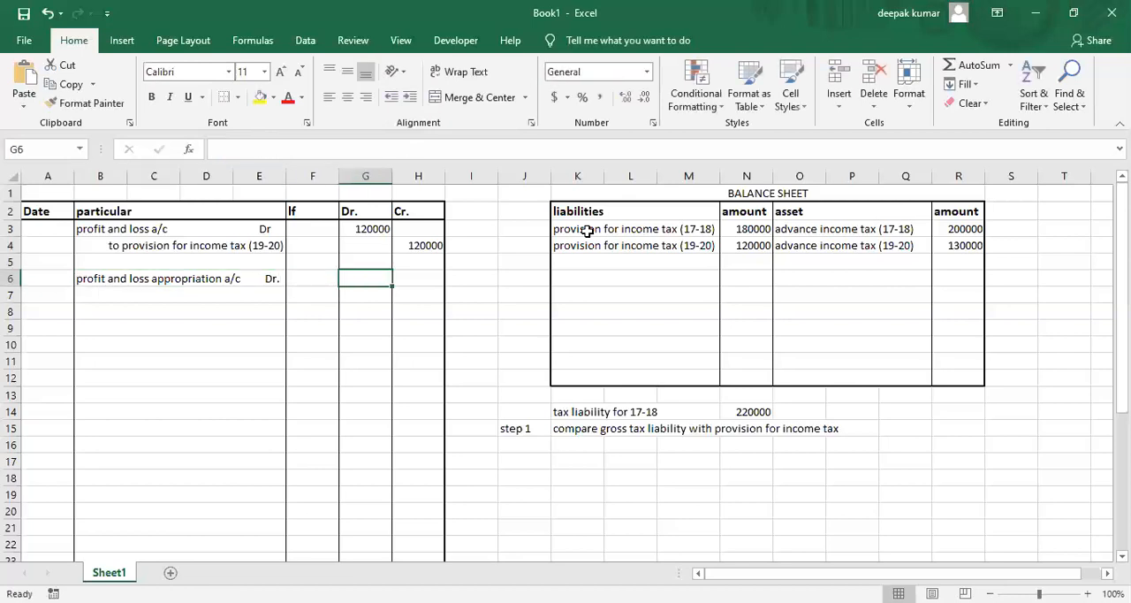
text(40000)
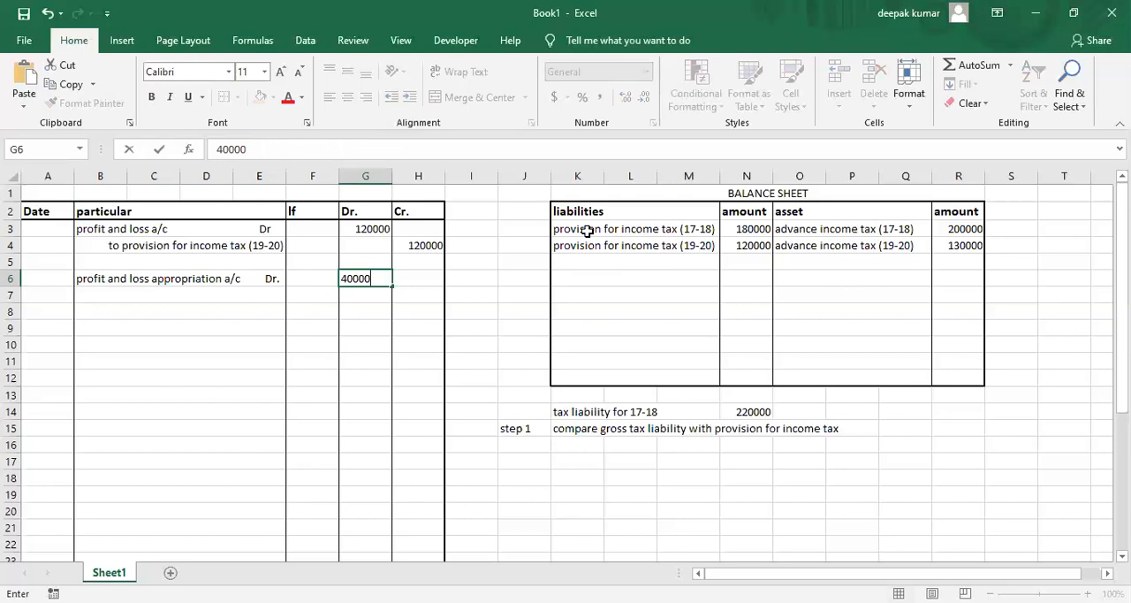
key(Return)
Enter the indented credit line "to provision for income tax (17-18)" in B7.
key(Left)
key(Left)
key(Left)
key(Right)
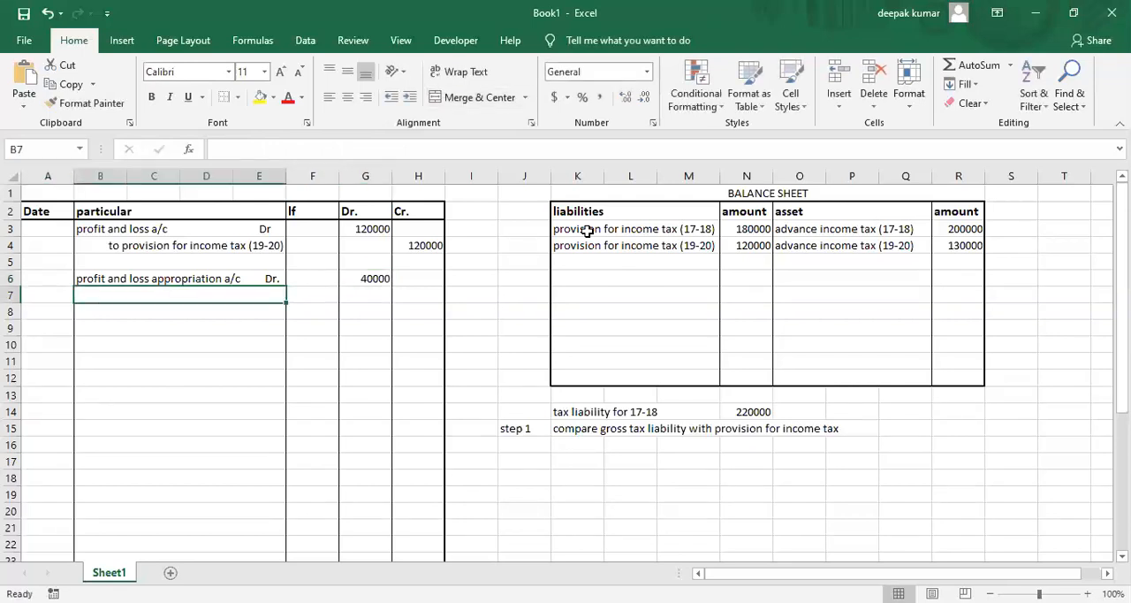
text(to)
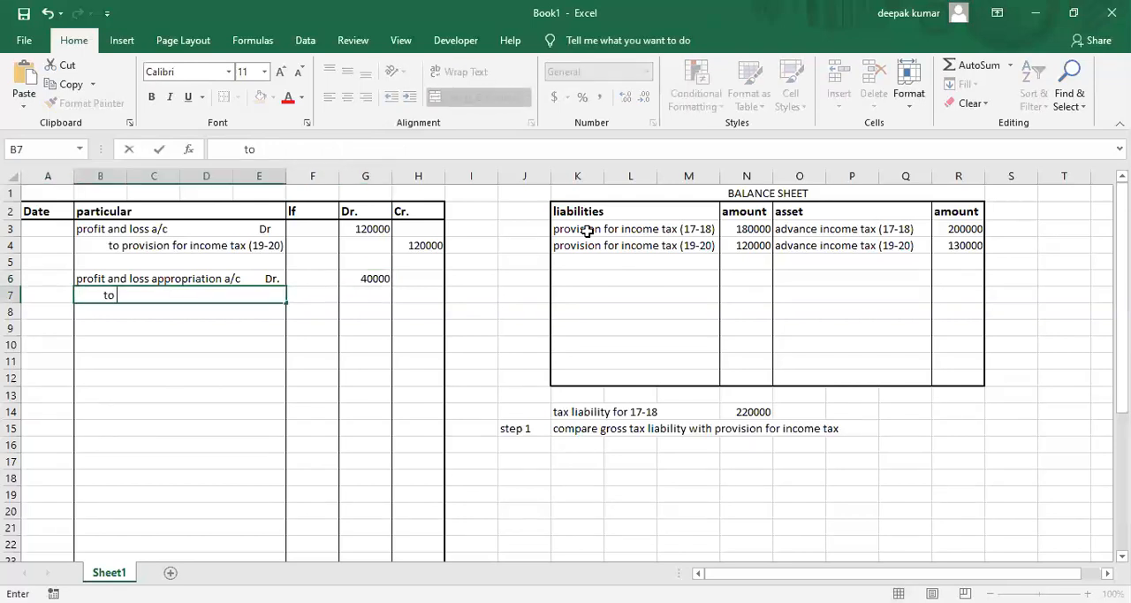
text( provision)
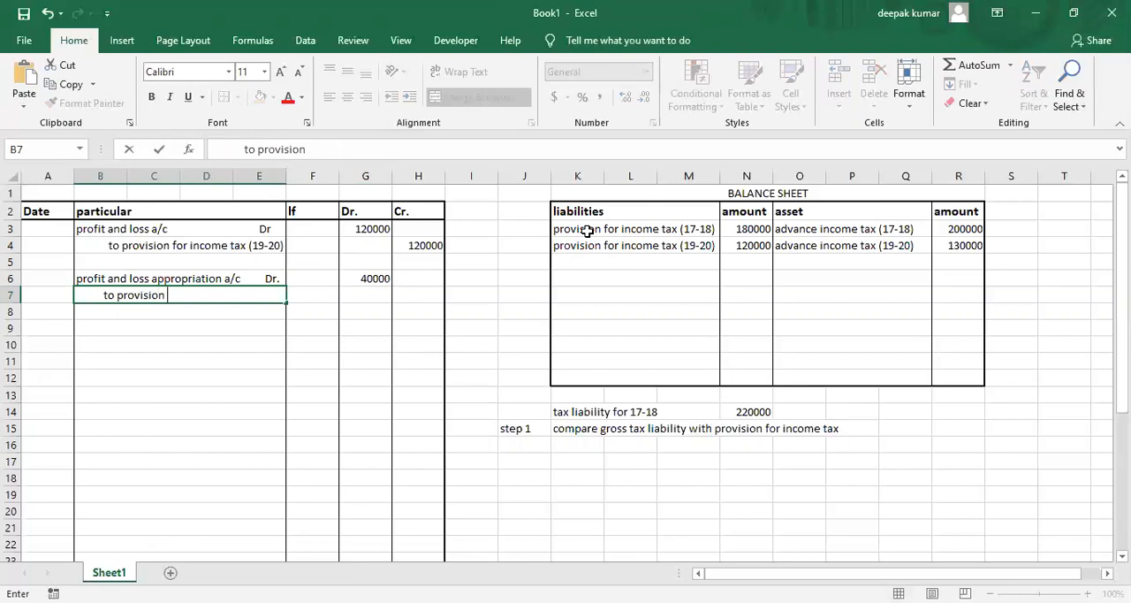
text( for income tax)
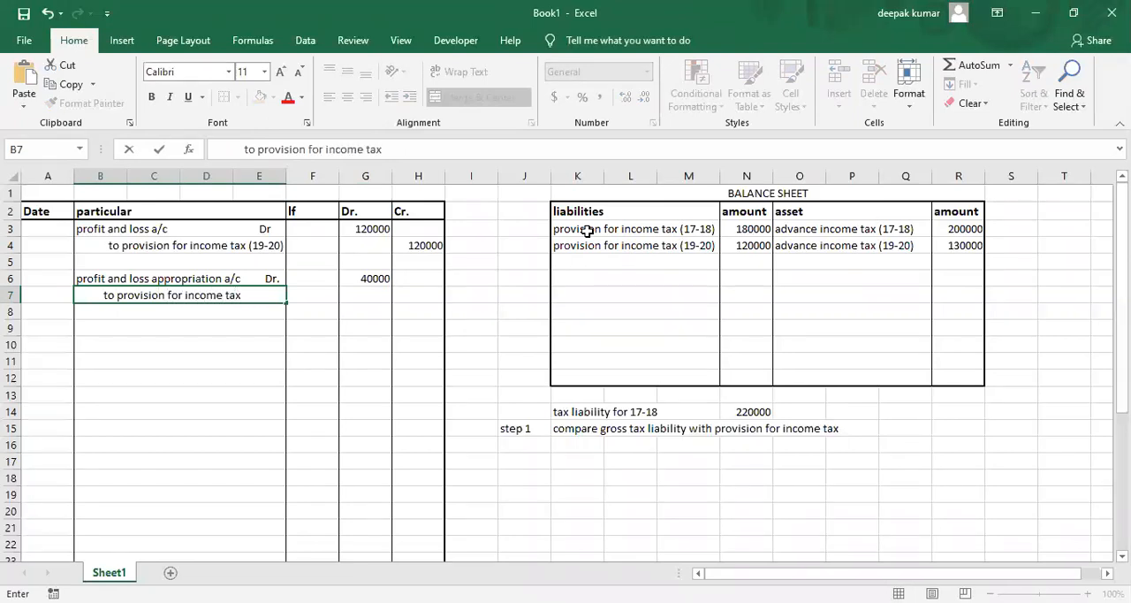
text((17-18))
key(Return)
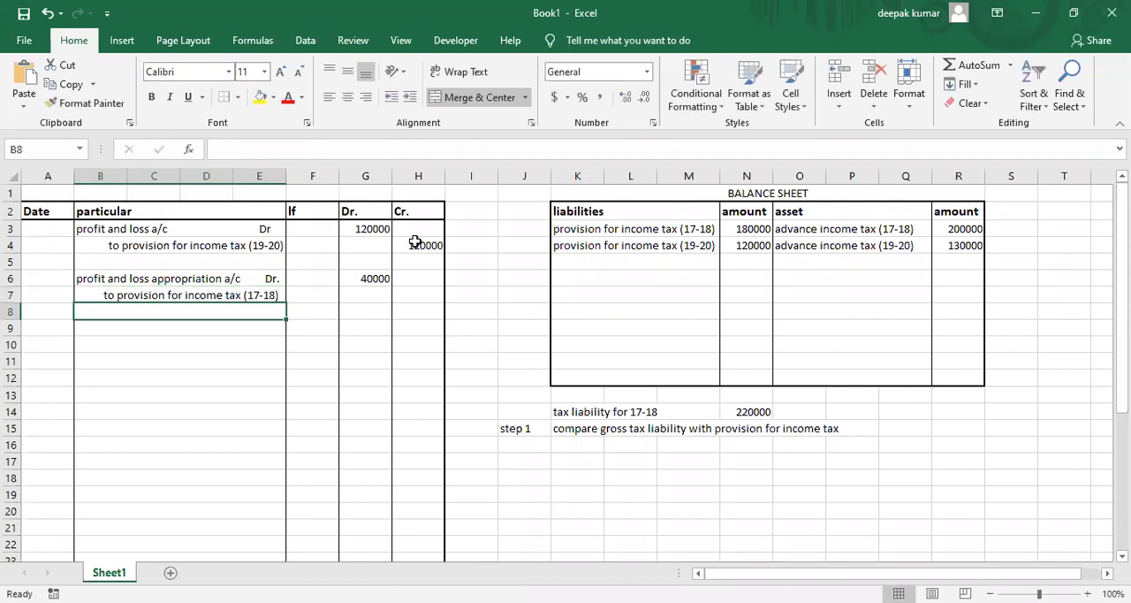
Enter 40000 in H7 as the credit amount for the provision for income tax (17-18).
click(427, 296)
text(40000)
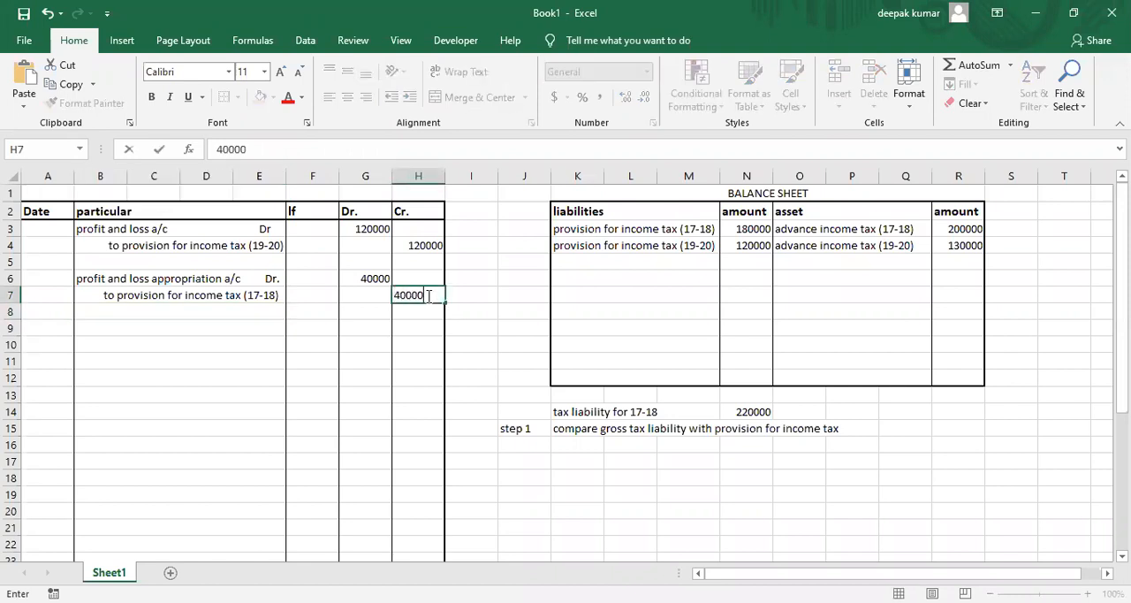
key(Return)
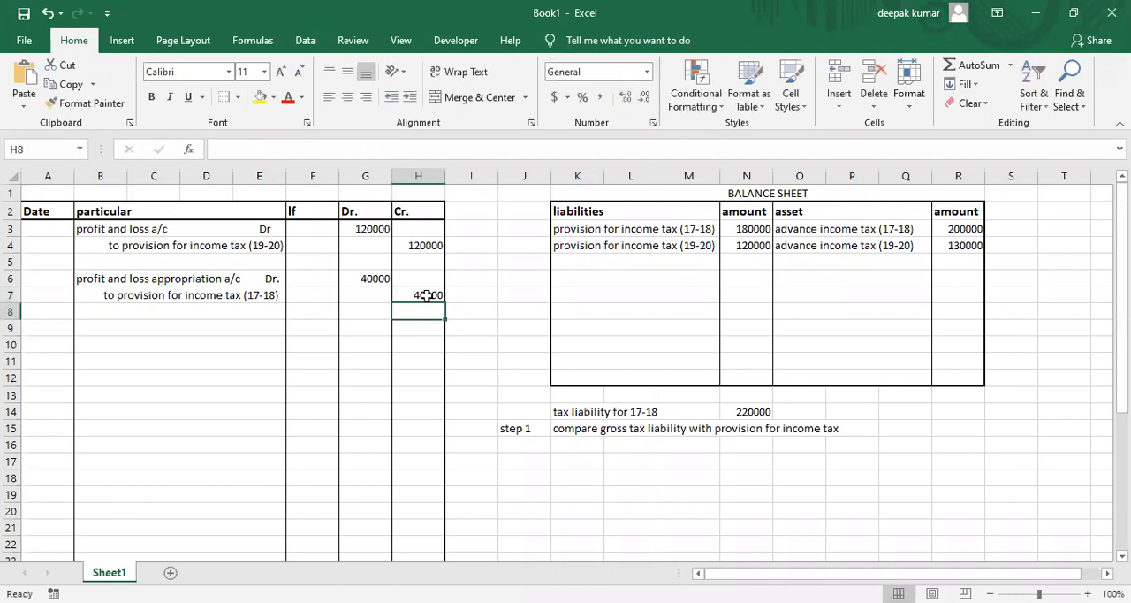
Update the balance sheet's provision for income tax (17-18) in N3 to 220000.
click(168, 302)
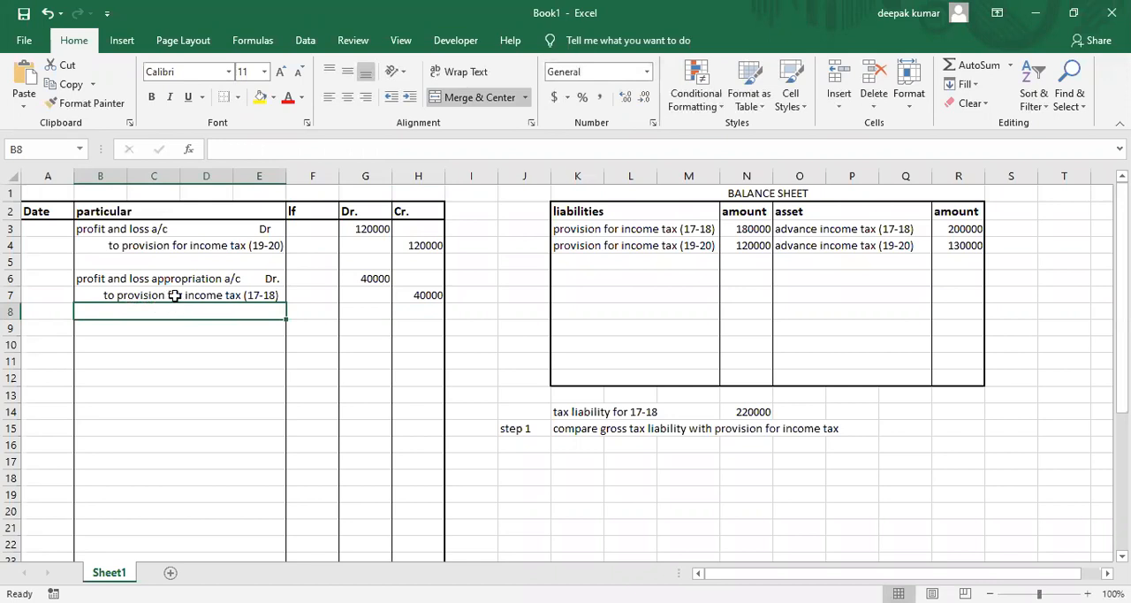
click(175, 296)
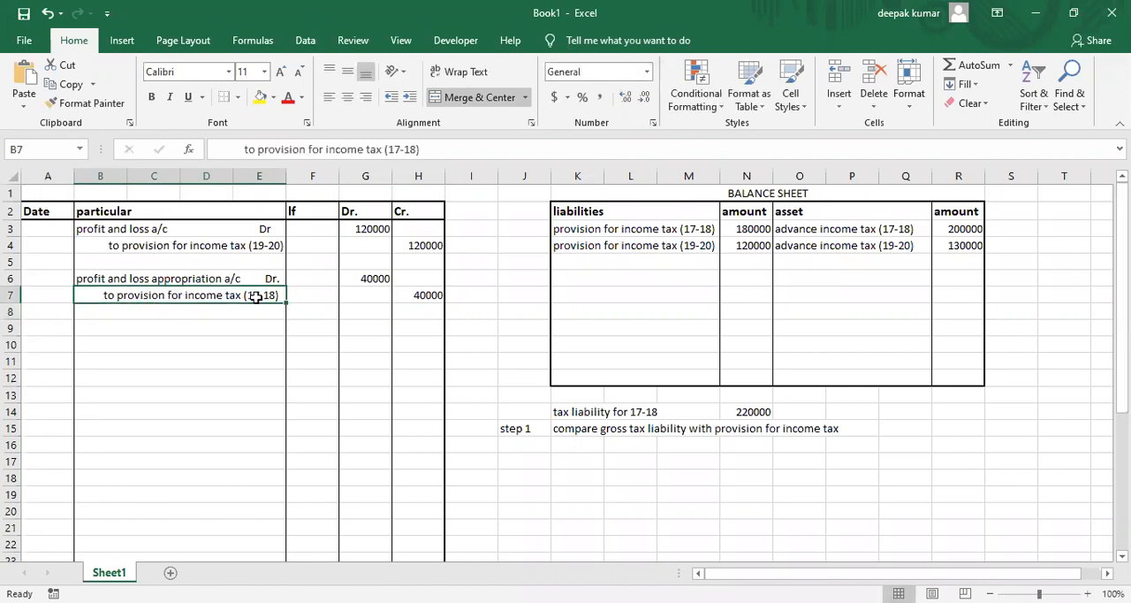
click(404, 296)
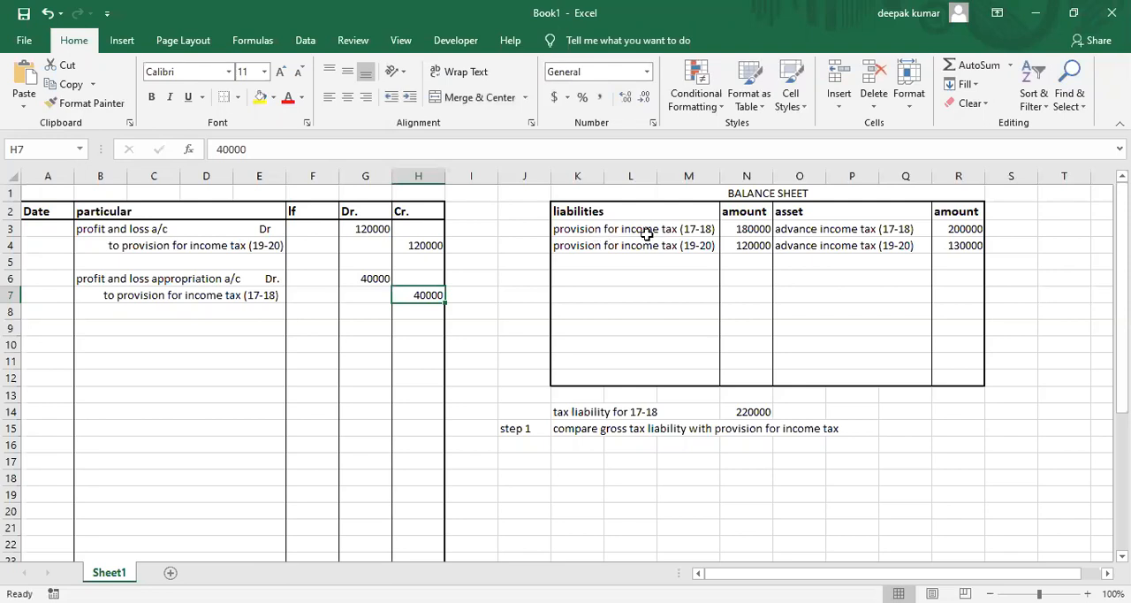
click(731, 230)
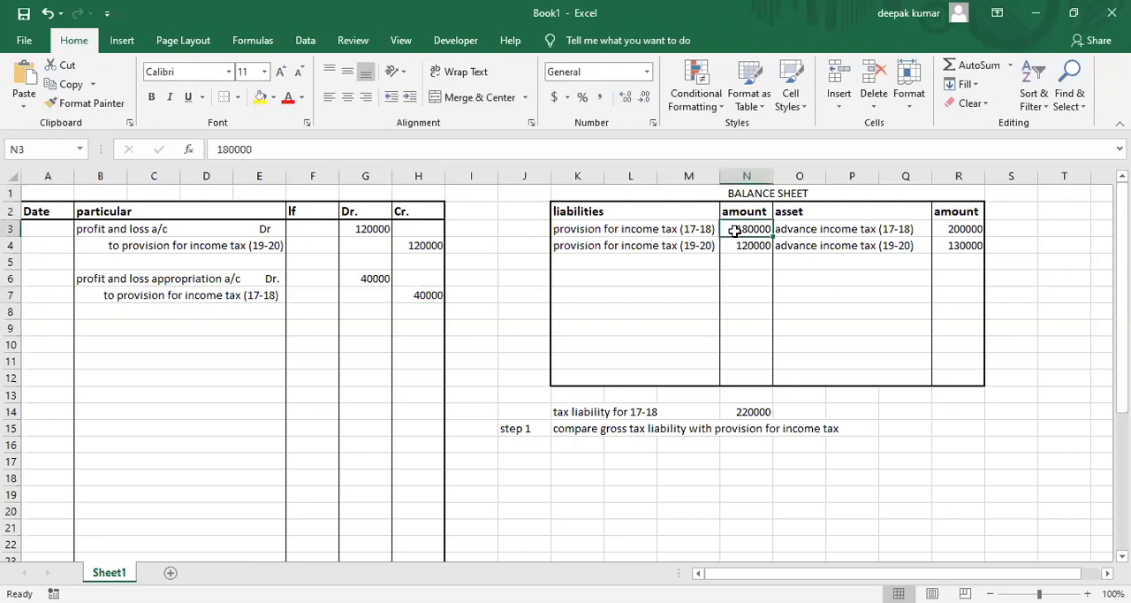
text(22)
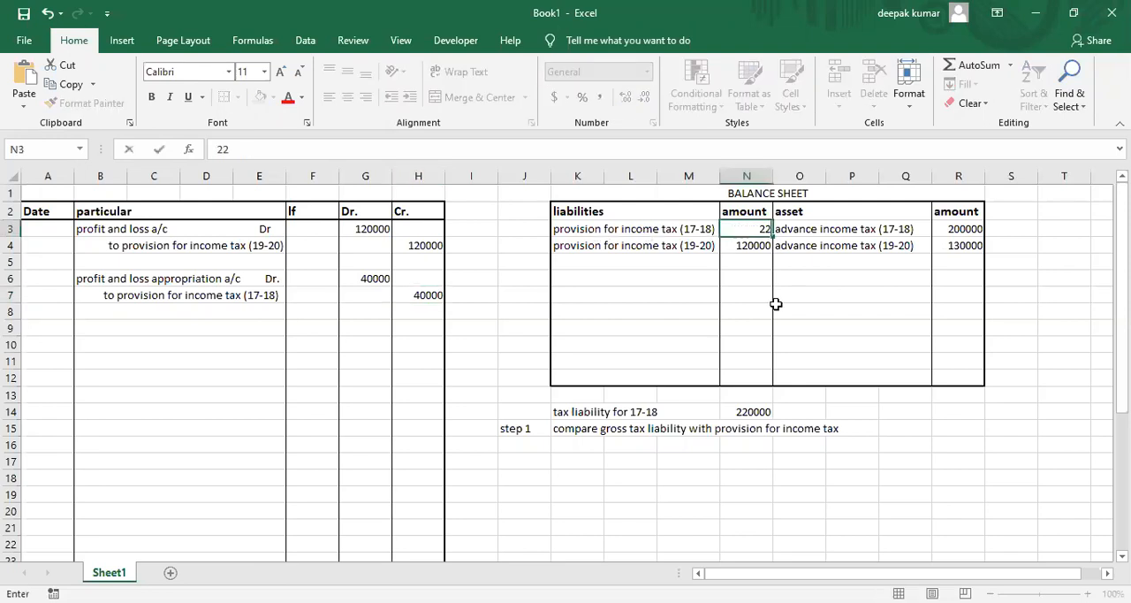
text(0000)
key(Return)
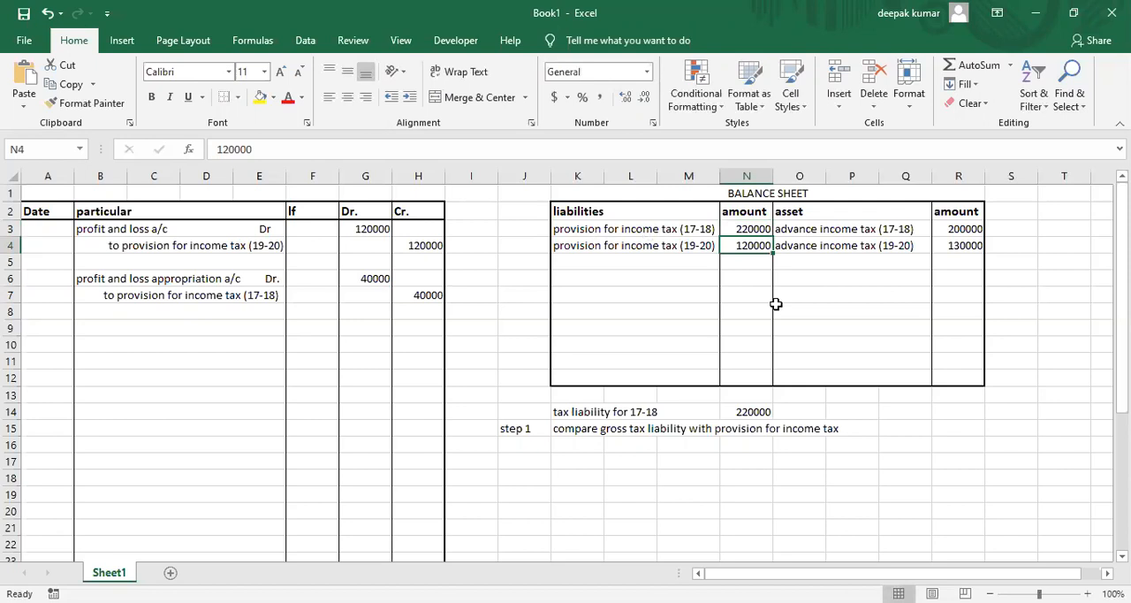
Enter the label "ste 2" in J17, below the step 1 note.
click(526, 458)
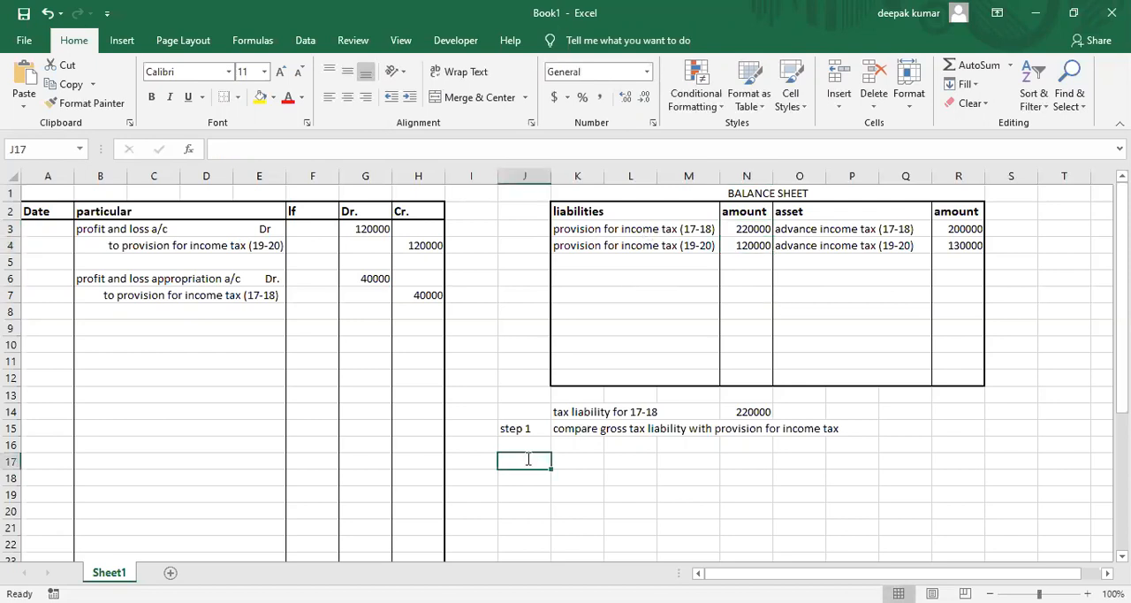
text(ste 2)
key(Tab)
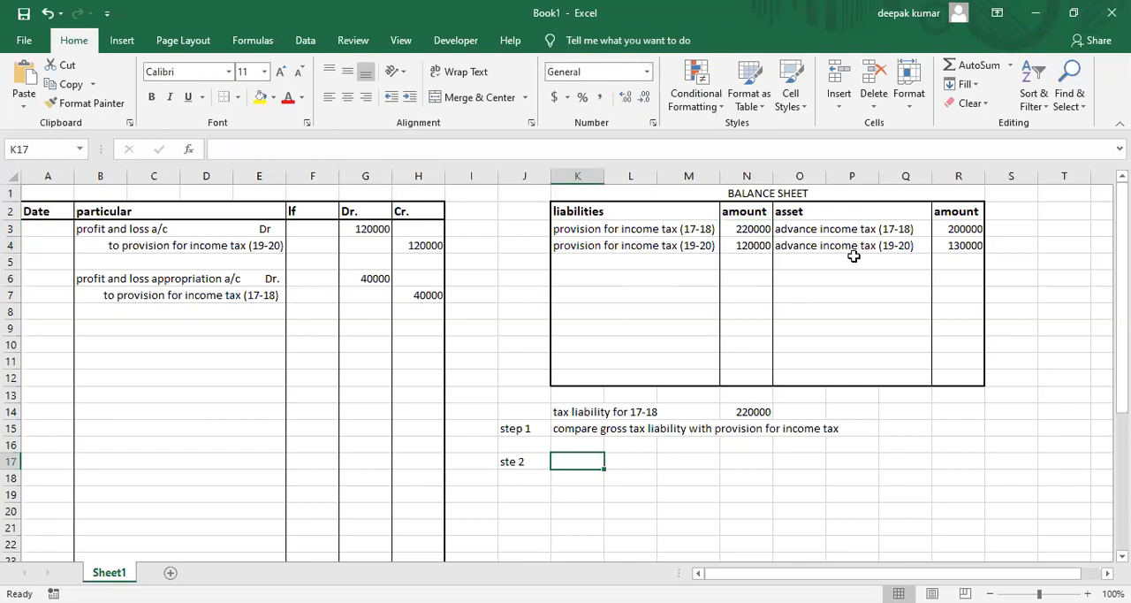
Enter the note "compare gross tax liability with advance tax" in K17.
text(compan)
key(BackSpace)
text(re)
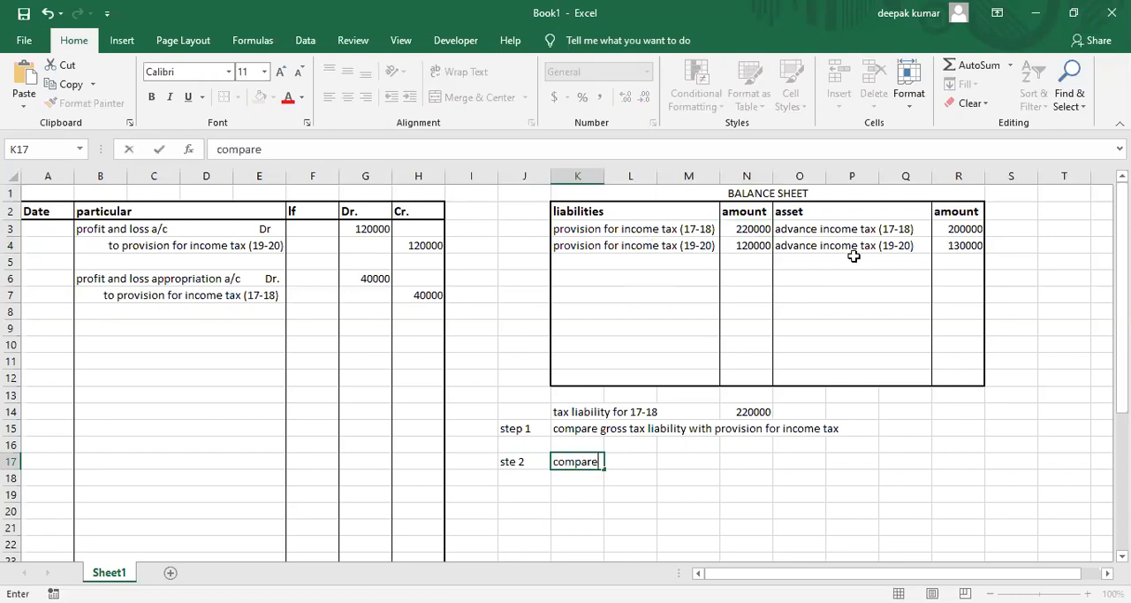
text( gross tax l)
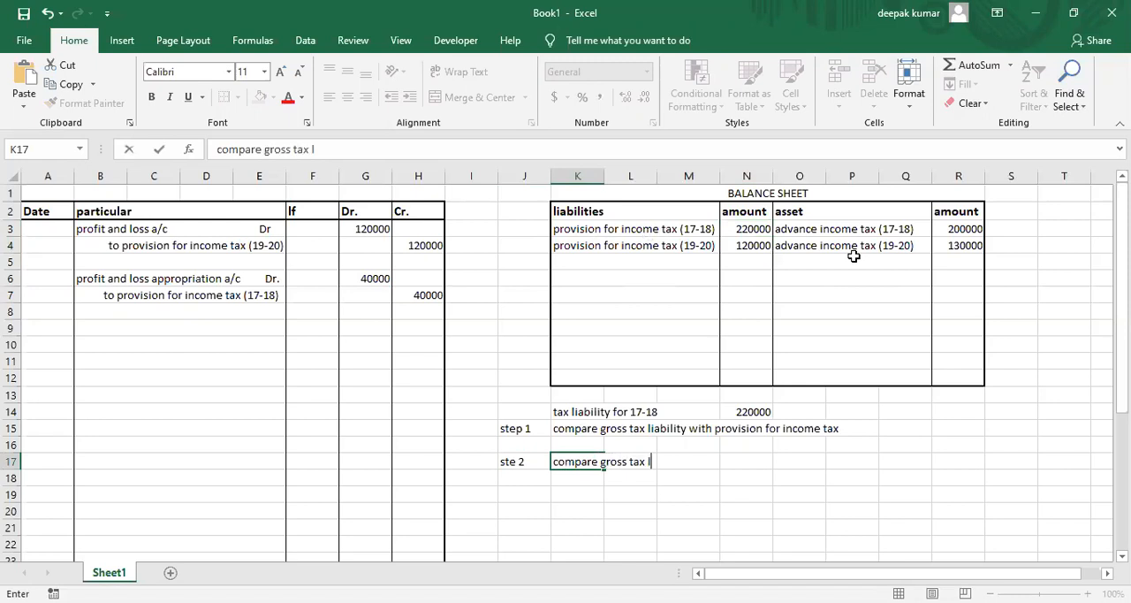
text(iability)
key(BackSpace)
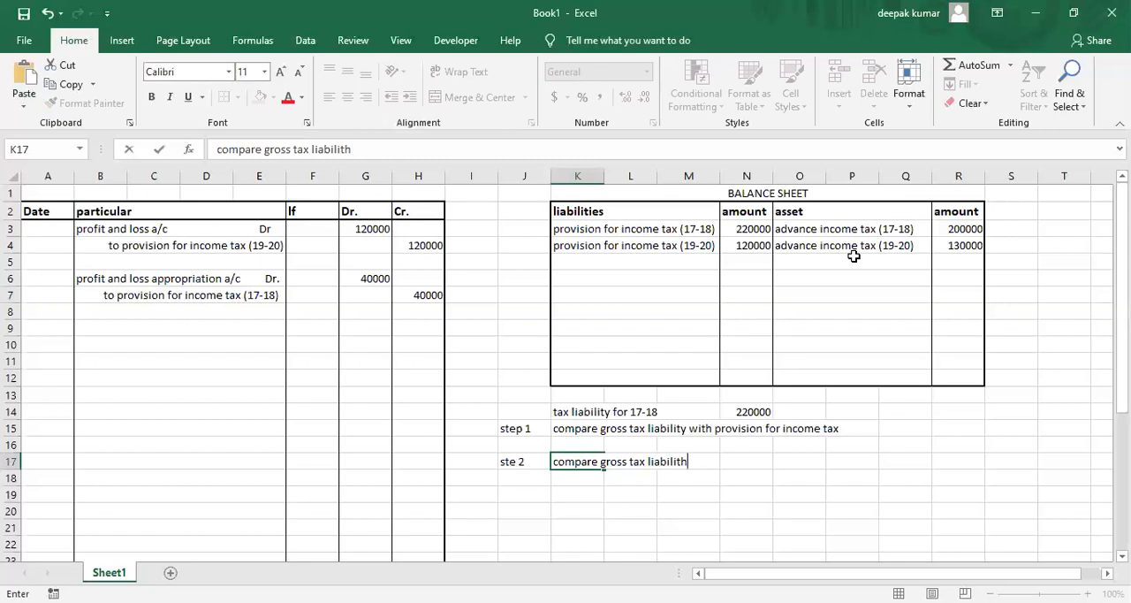
text(y with advance tax)
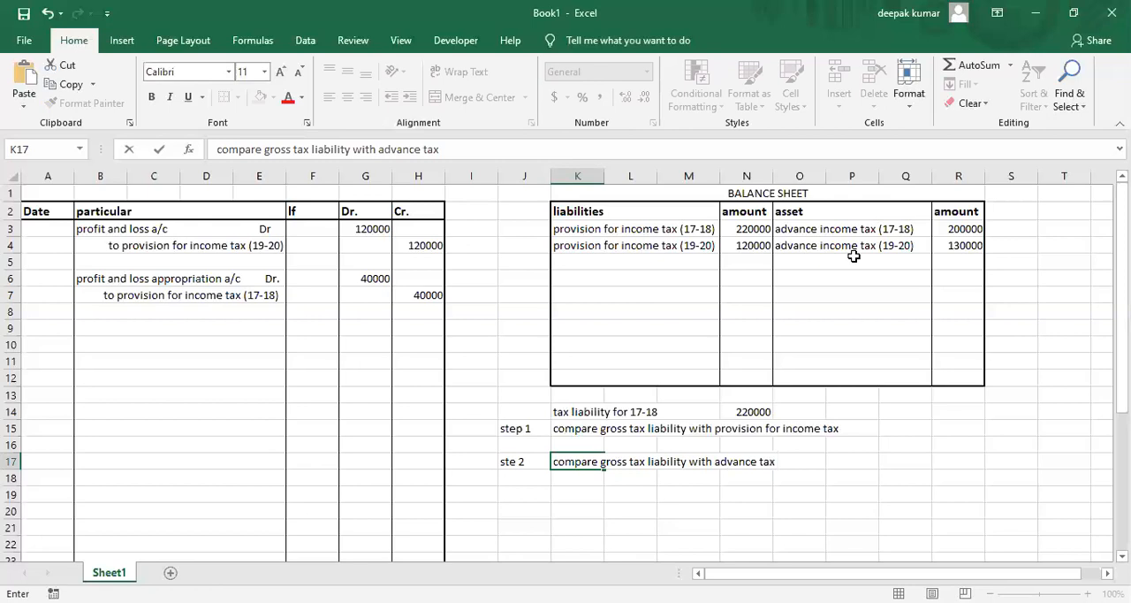
key(Return)
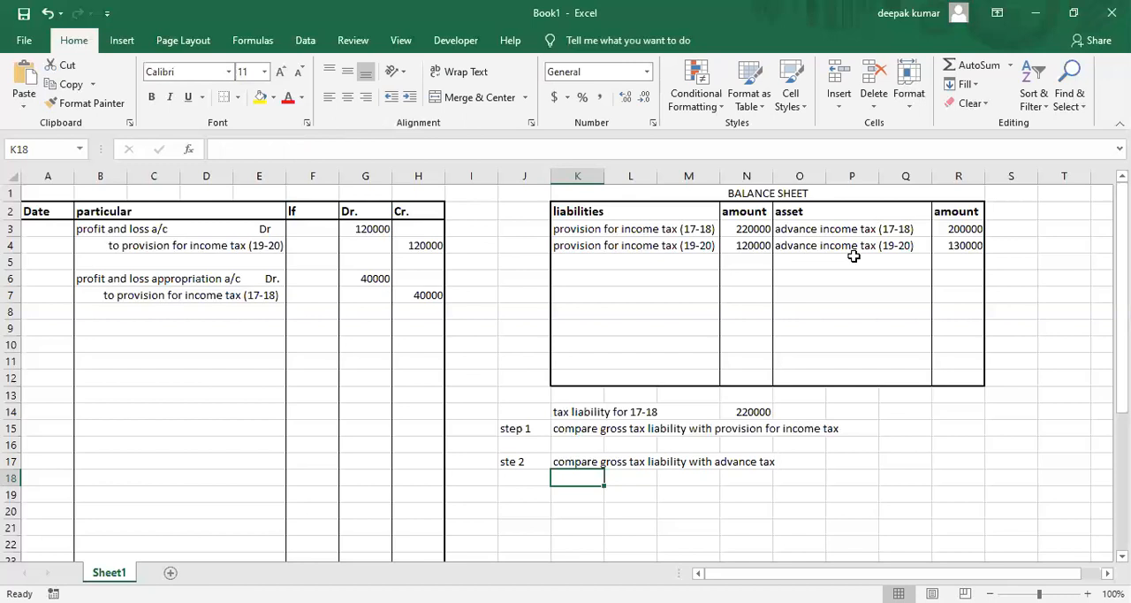
Compare the 17-18 tax liability with the advance income tax (17-18), and enter "income tax payable a/c Dr." in B9.
click(738, 414)
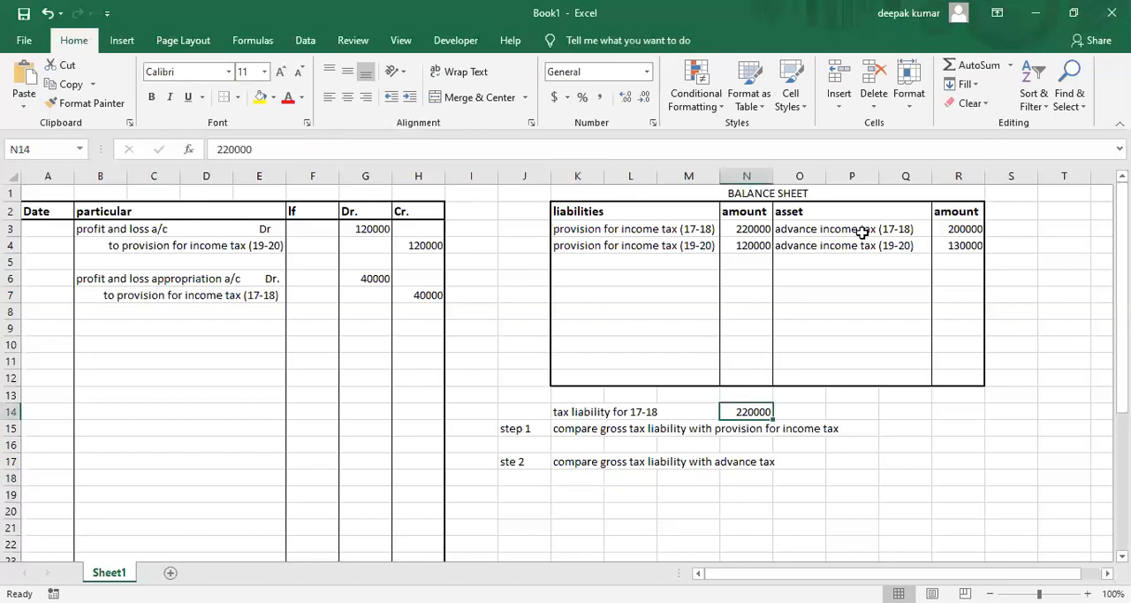
click(945, 231)
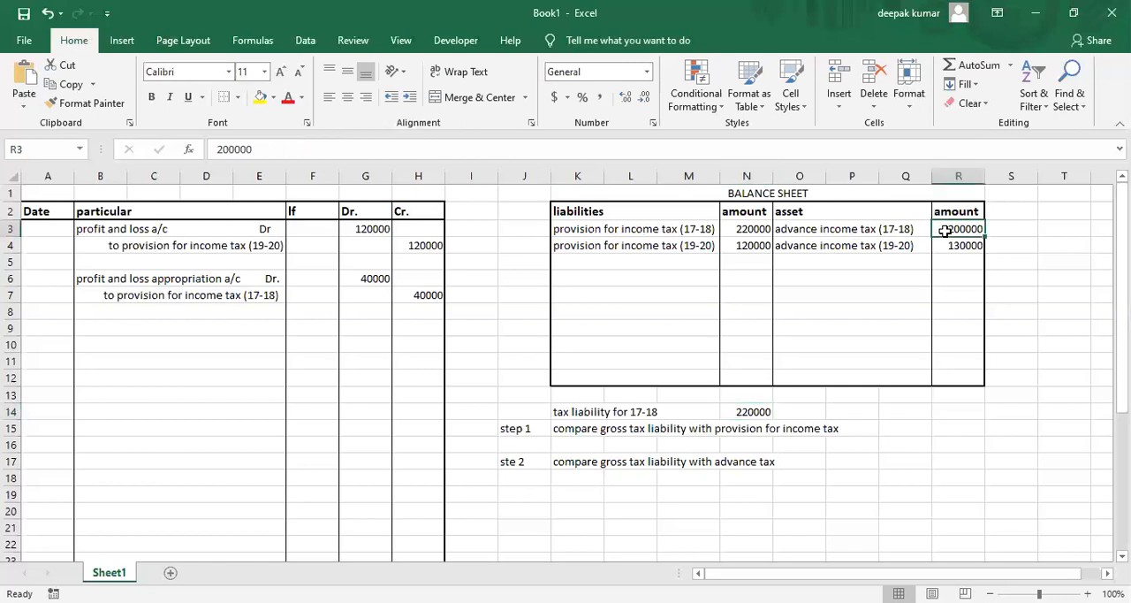
click(726, 416)
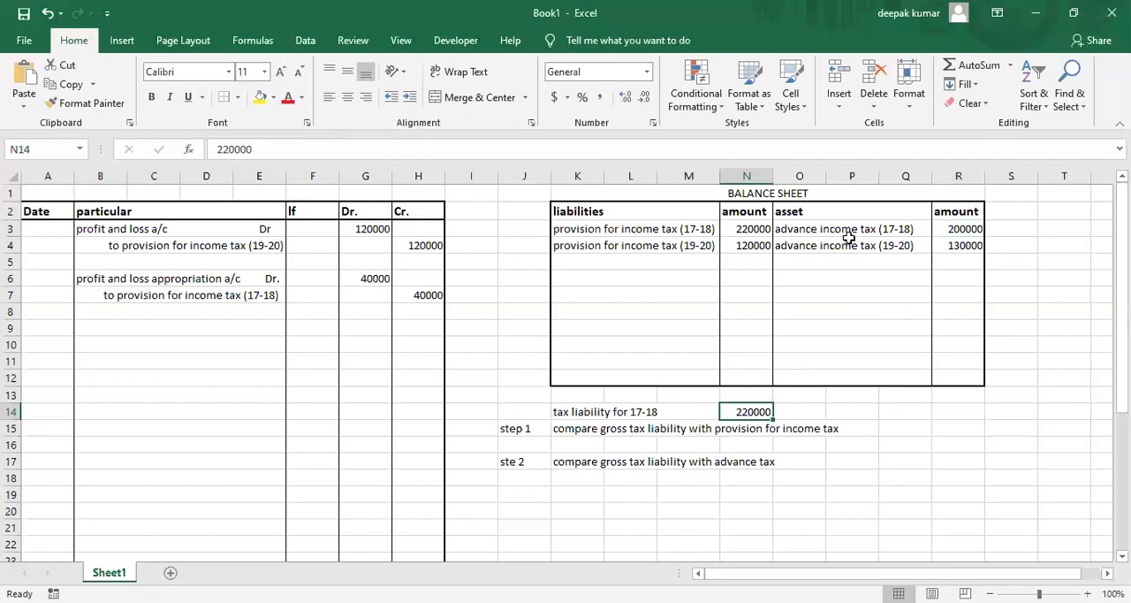
click(939, 229)
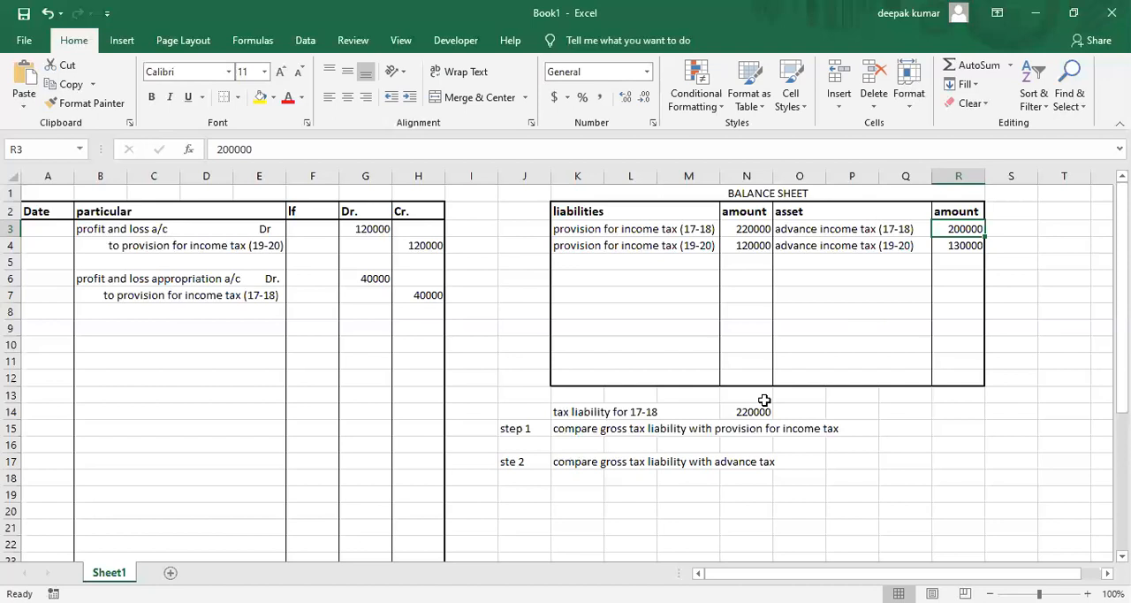
click(141, 332)
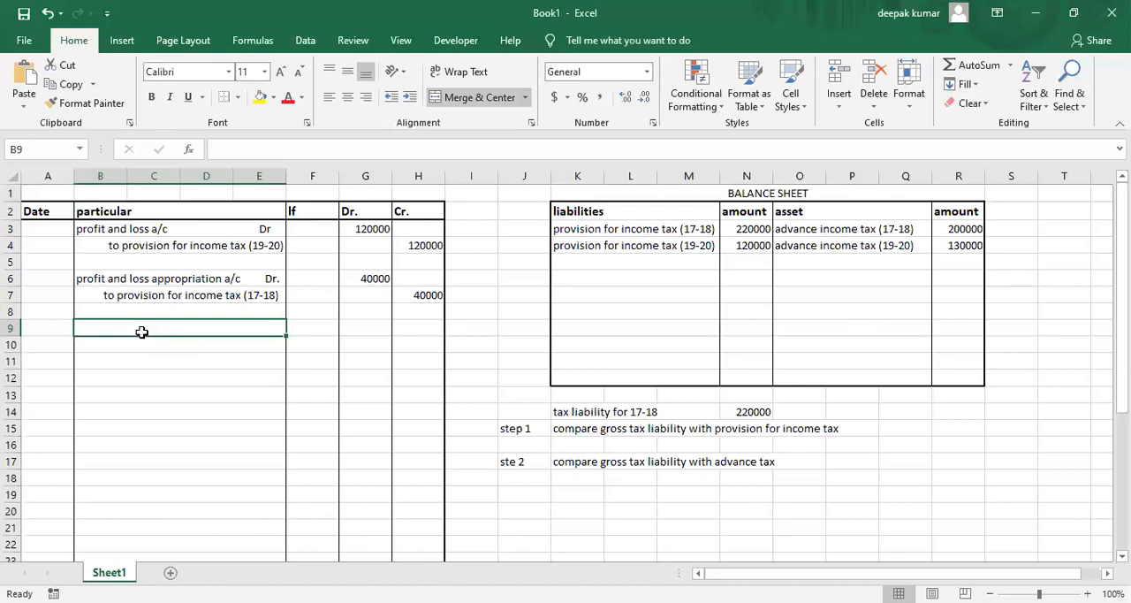
text(incom)
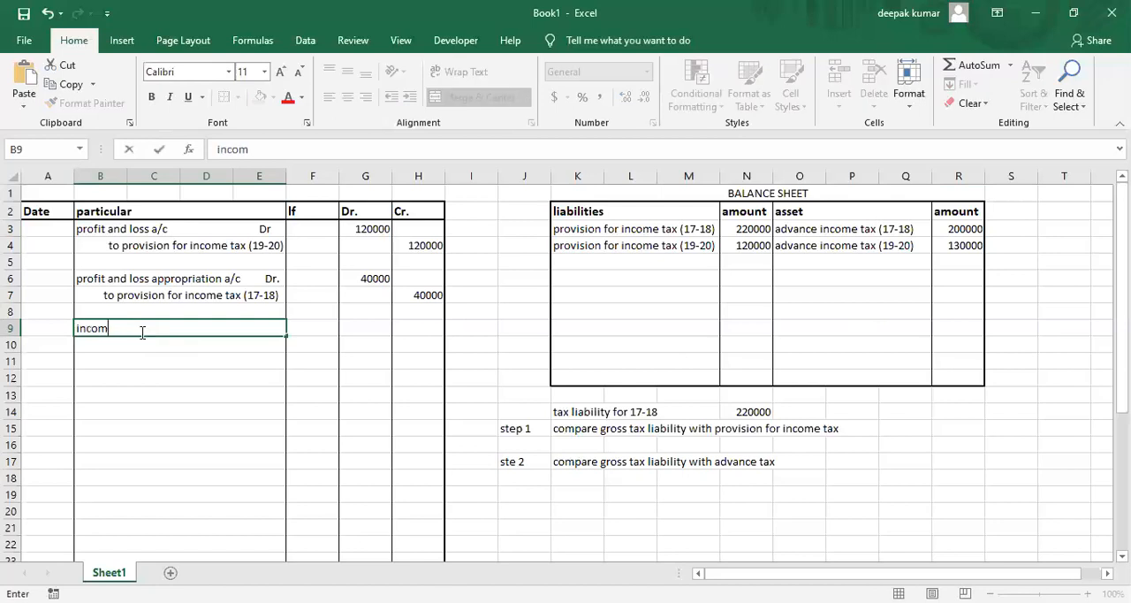
text(e tax payable a/c                  )
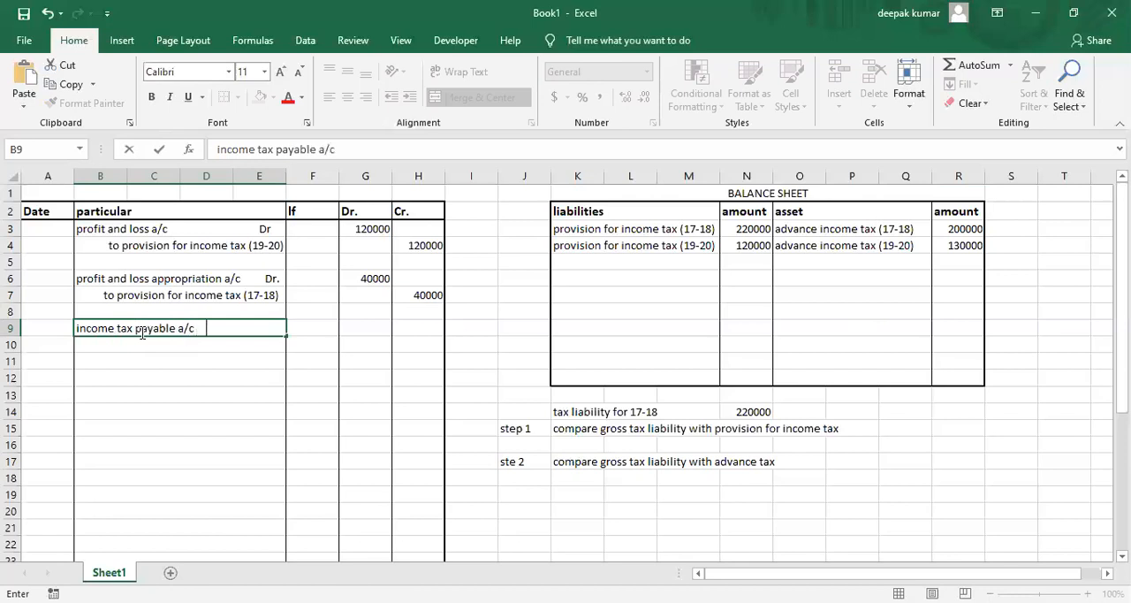
text(Dr.)
key(Tab)
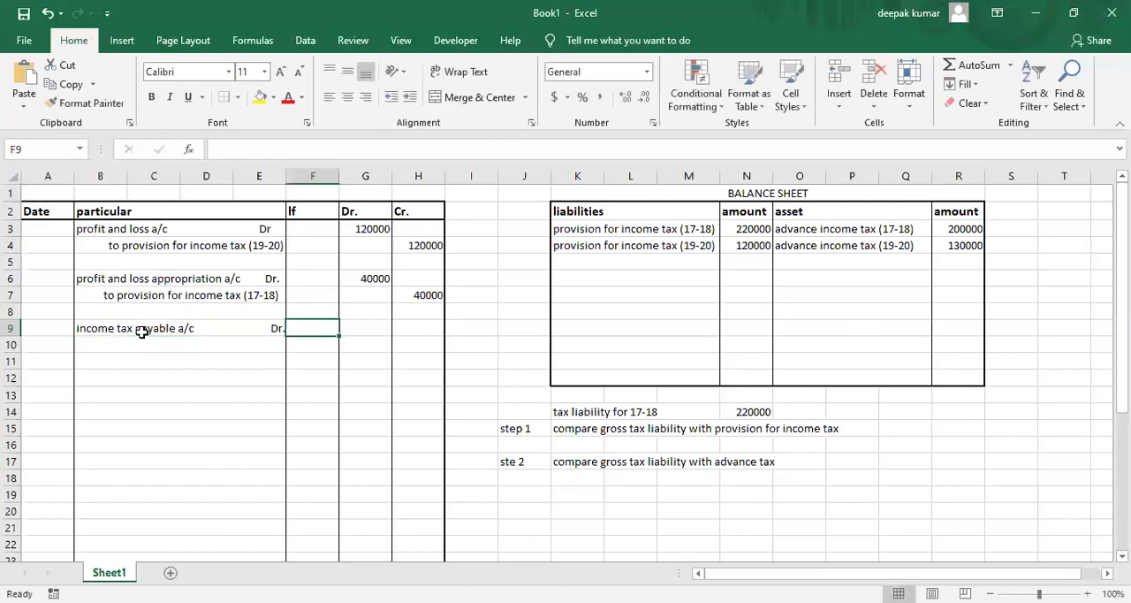
Enter 20000 in G9 as the debit amount for income tax payable.
key(Tab)
text(20000)
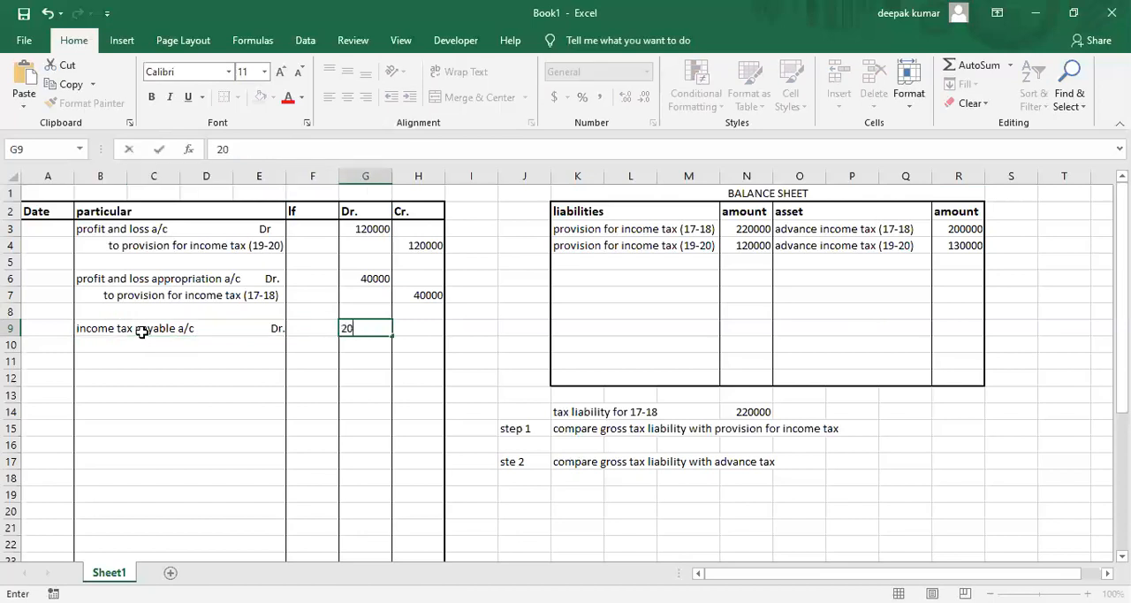
key(Return)
Enter the credit line "to bank" in B10, with 20000 as its credit amount in H10.
key(Left)
key(Left)
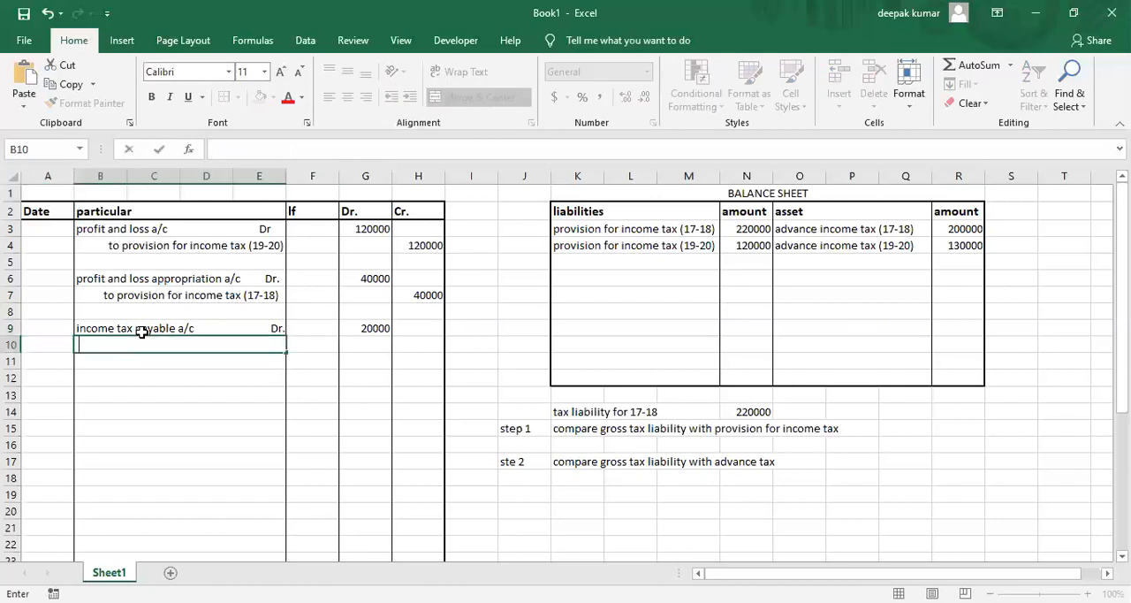
text(to bank)
key(Right)
key(Right)
key(Right)
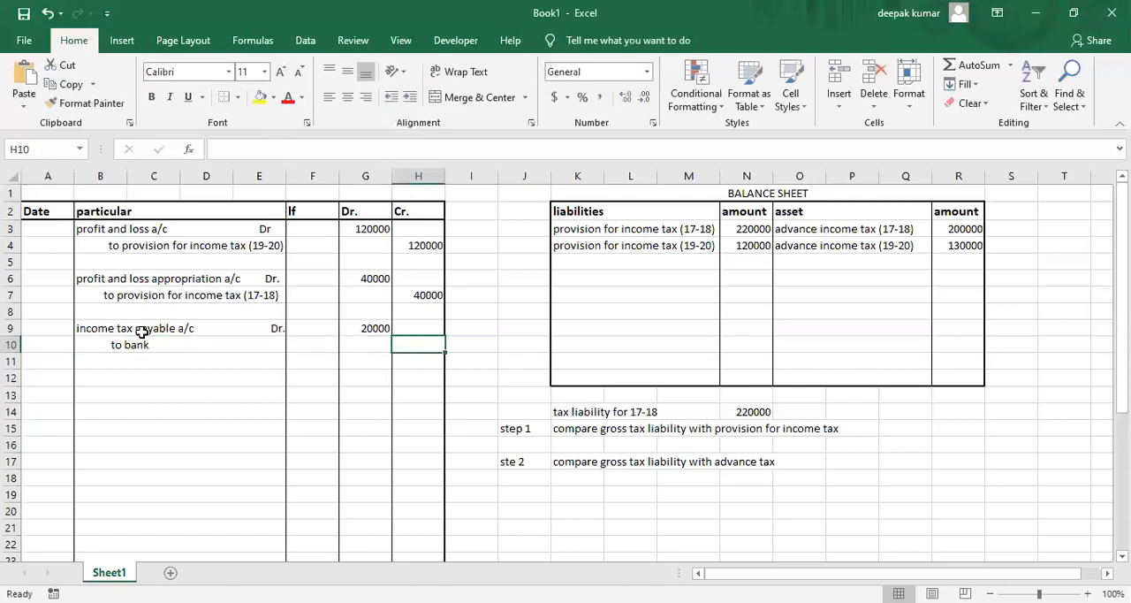
text(20000)
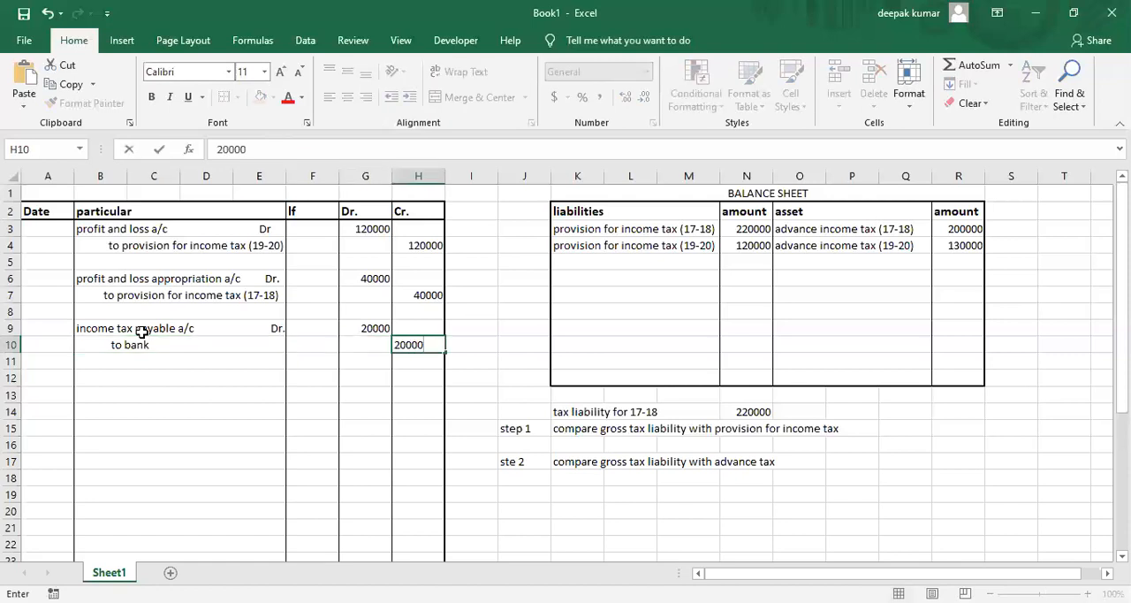
key(Return)
key(Left)
key(Left)
key(Left)
key(Left)
key(Down)
key(Right)
key(Down)
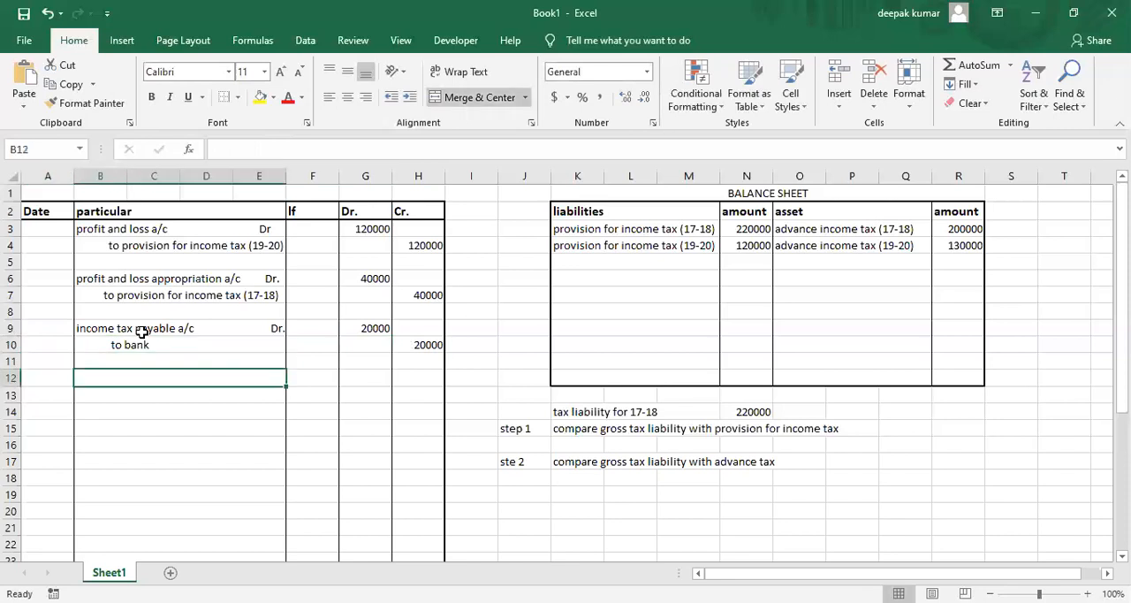
Review the bank payment entry and compare the balance sheet's provision for income tax (17-18) with its advance income tax (17-18).
click(159, 345)
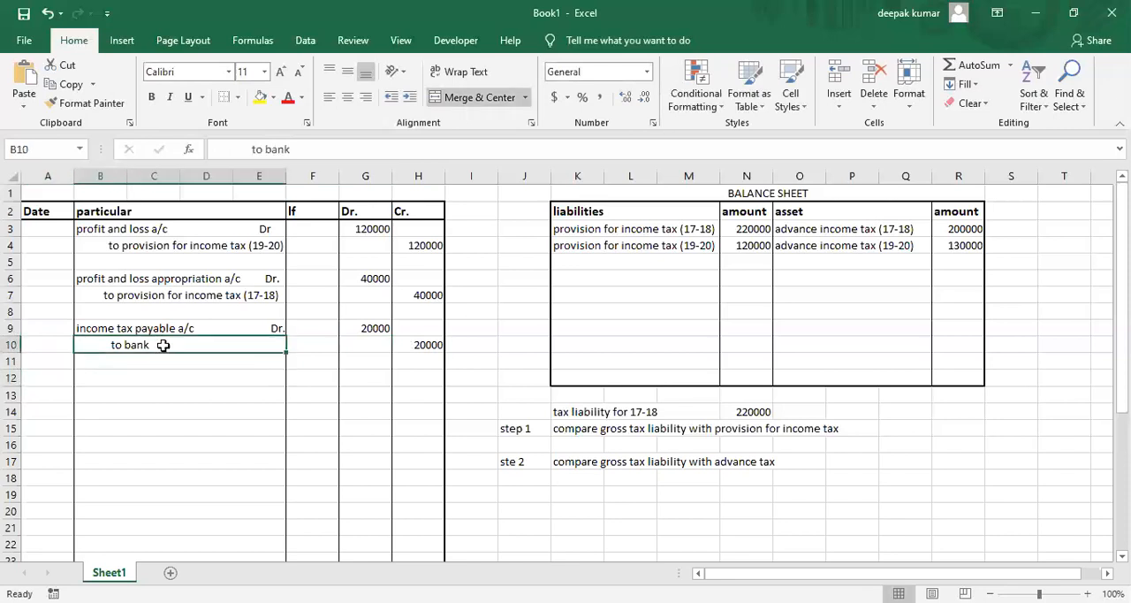
click(380, 329)
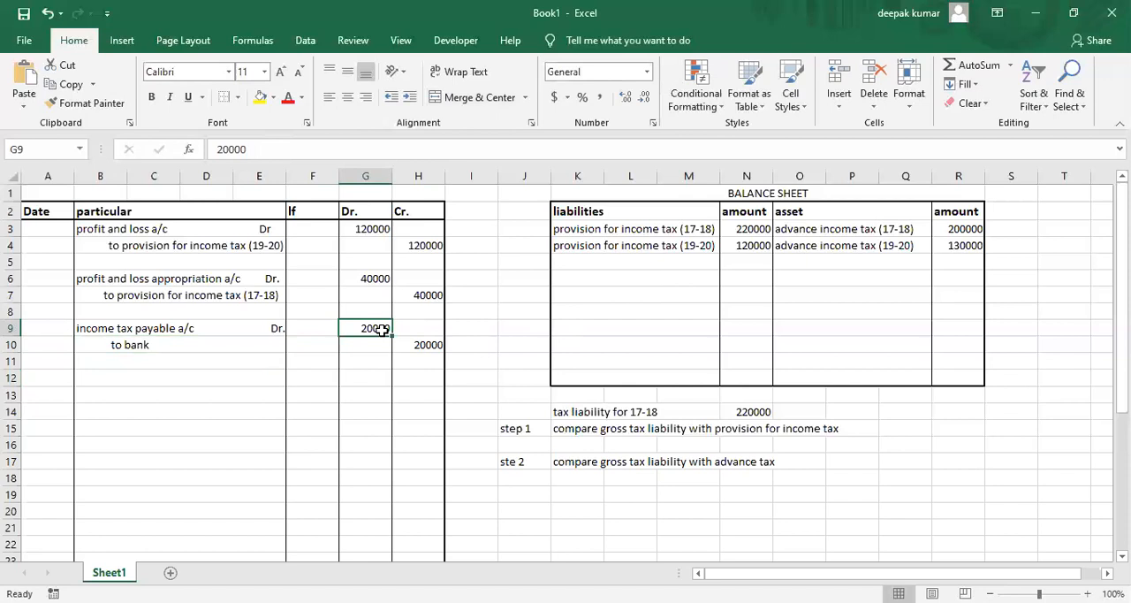
click(673, 231)
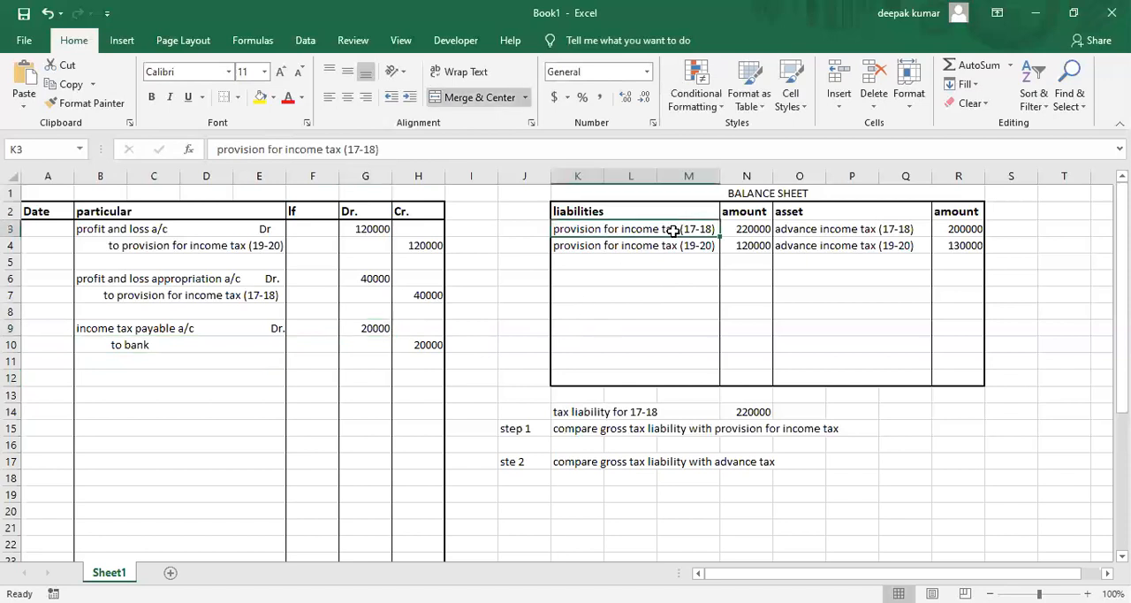
click(794, 232)
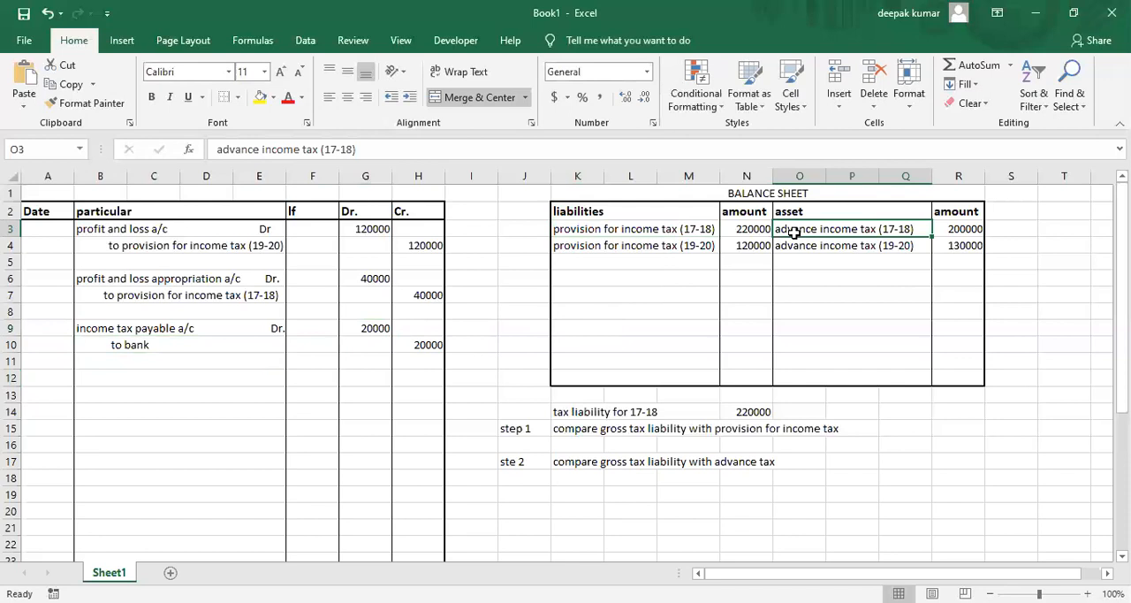
click(676, 231)
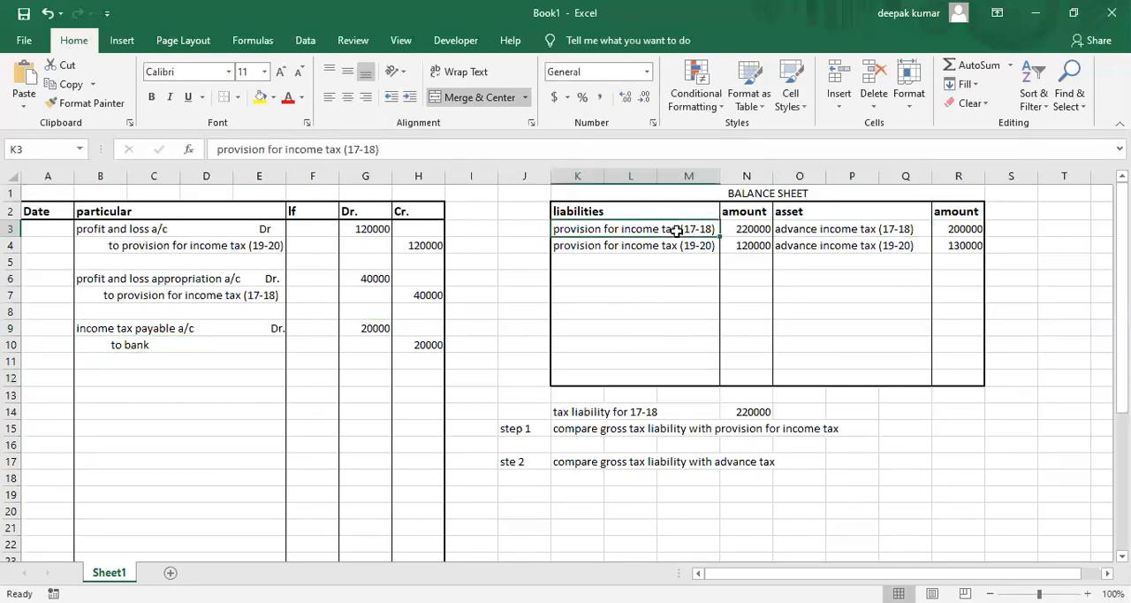
click(839, 227)
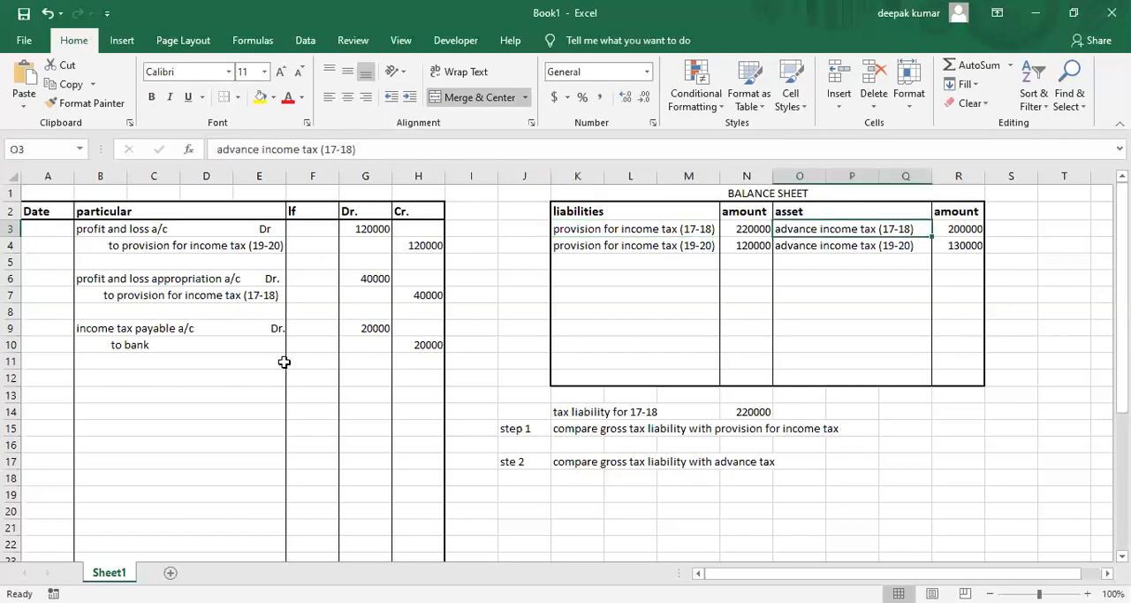
click(649, 229)
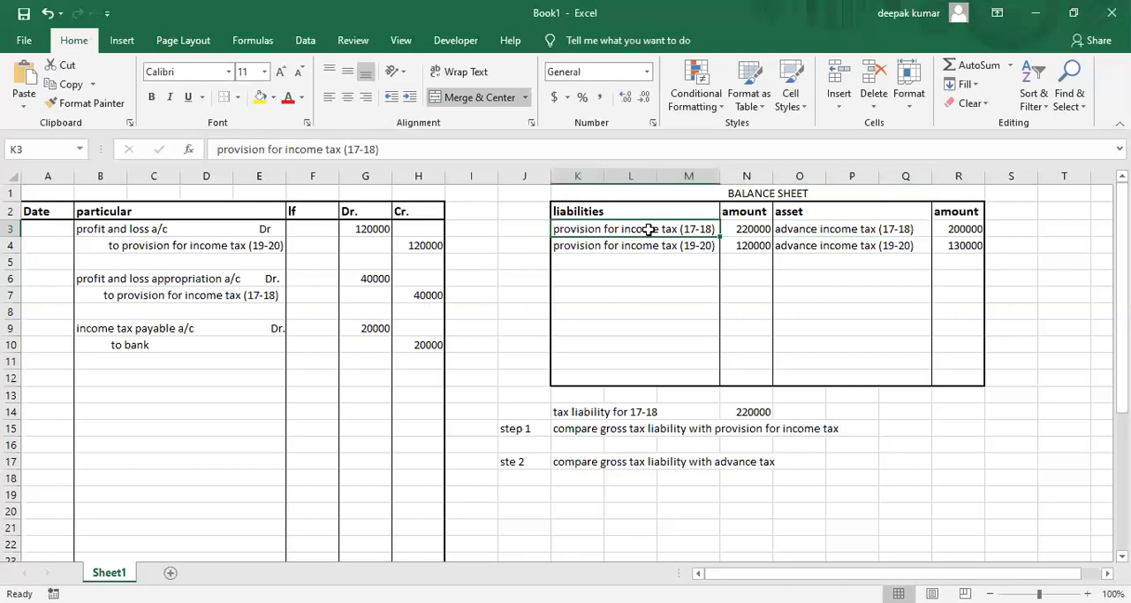
click(802, 233)
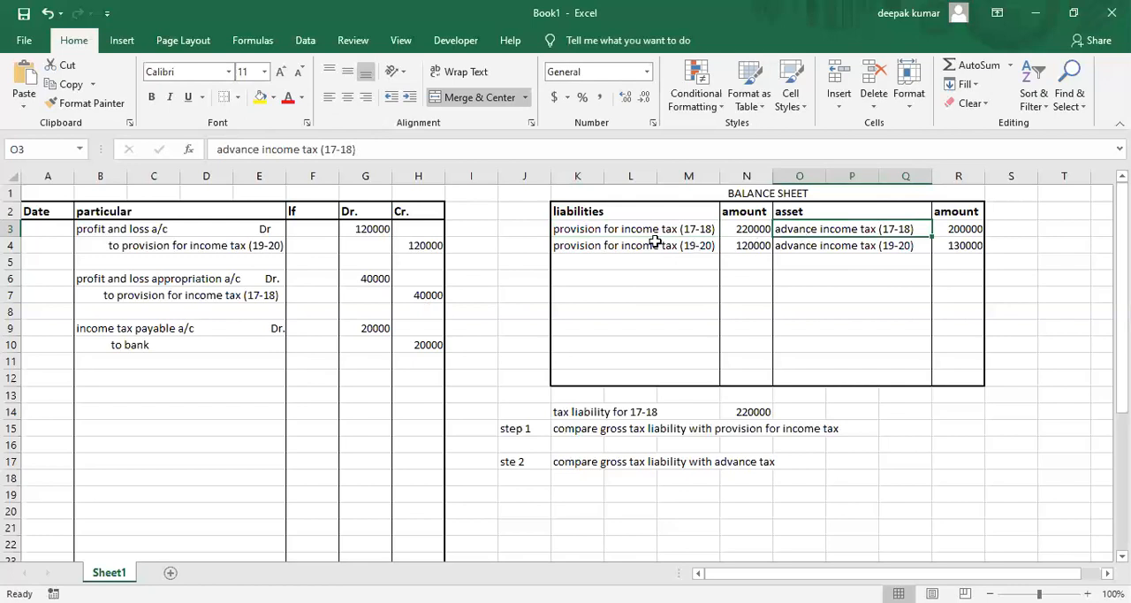
click(630, 230)
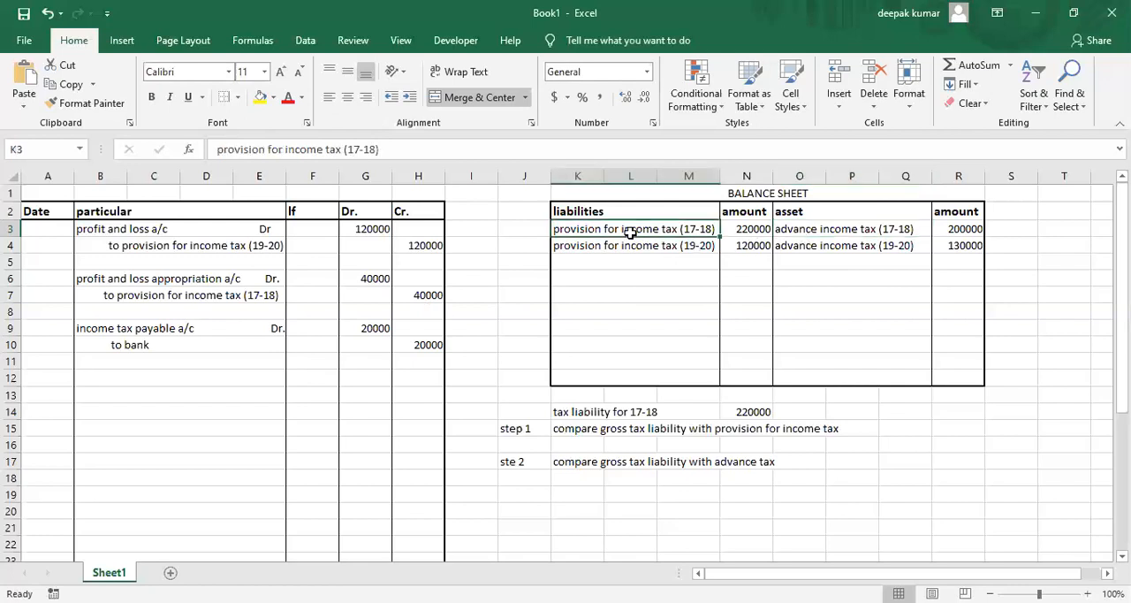
click(741, 231)
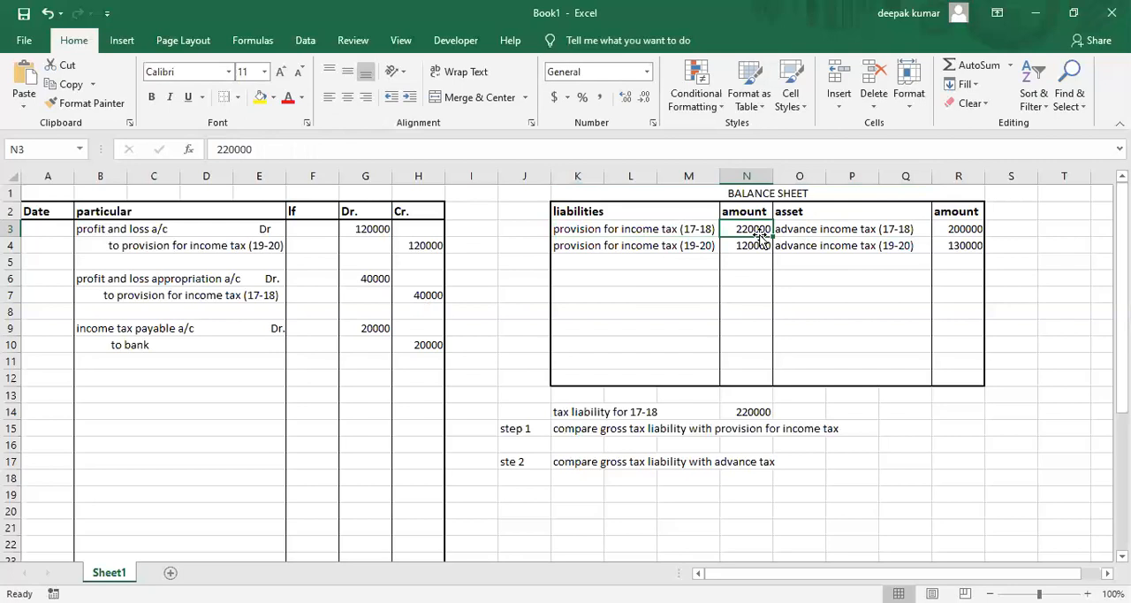
click(678, 230)
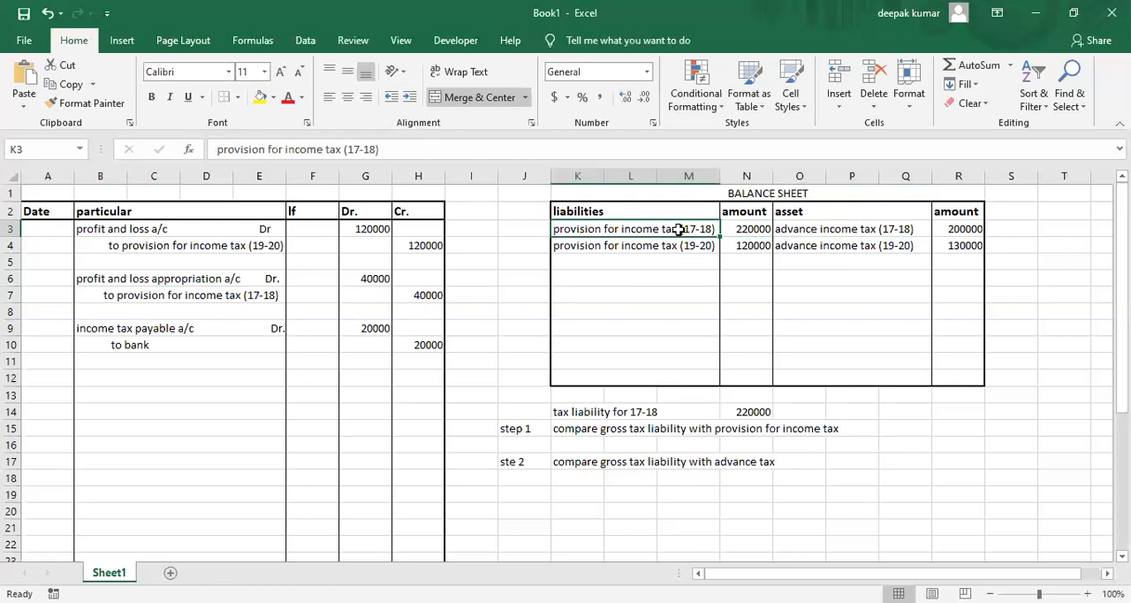
click(826, 229)
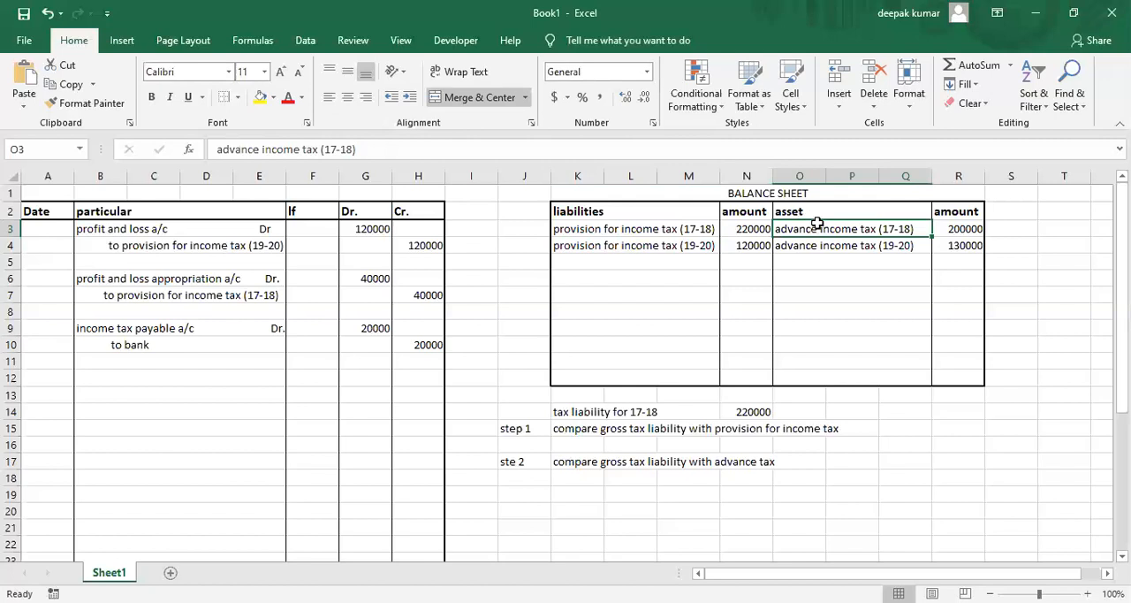
click(938, 229)
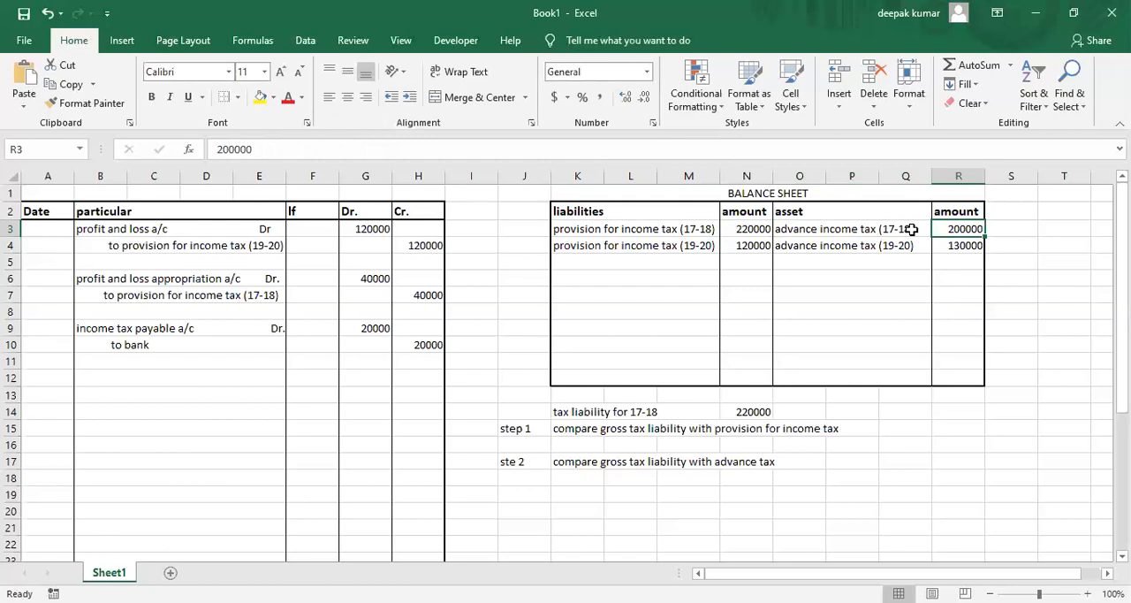
Enter "provision for income tax (17-18)" in B12 as the debit line of a new journal entry.
click(126, 380)
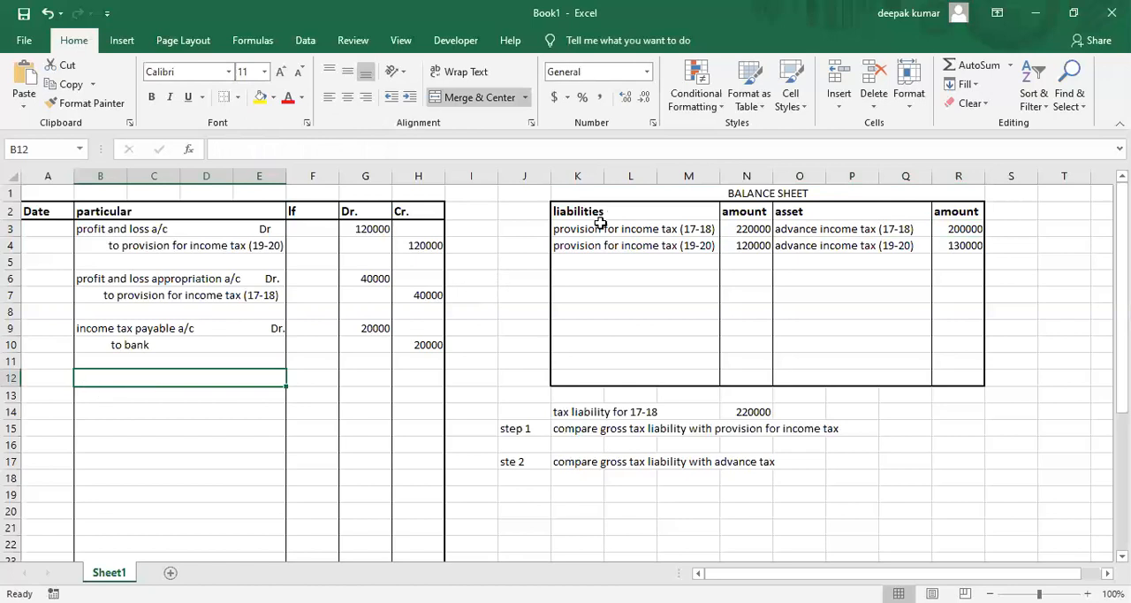
text(i)
key(BackSpace)
text(provisio)
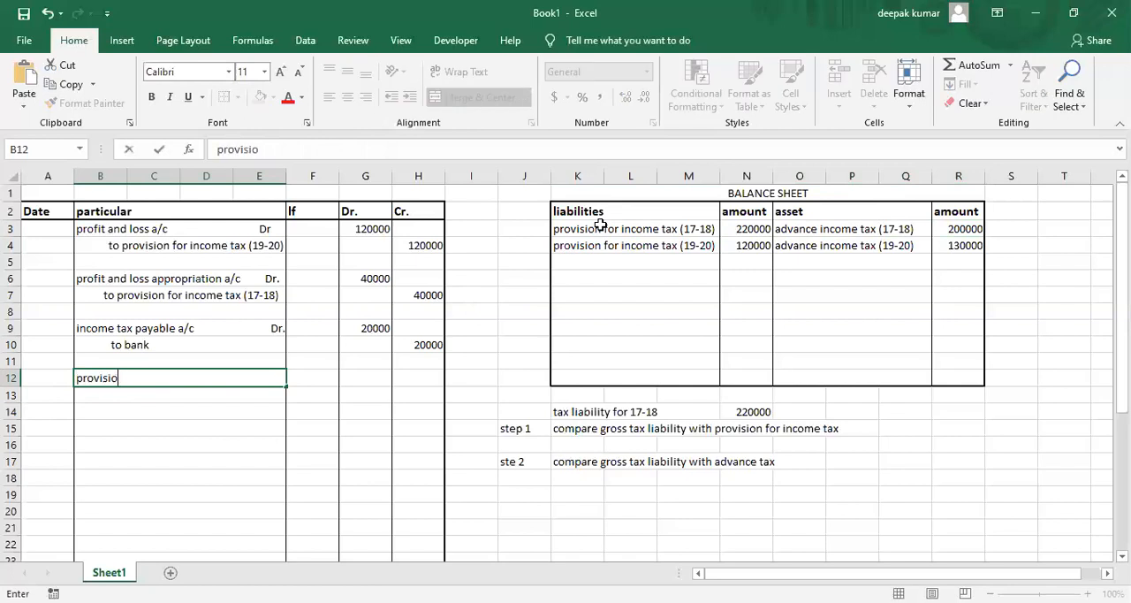
text(n for income tax)
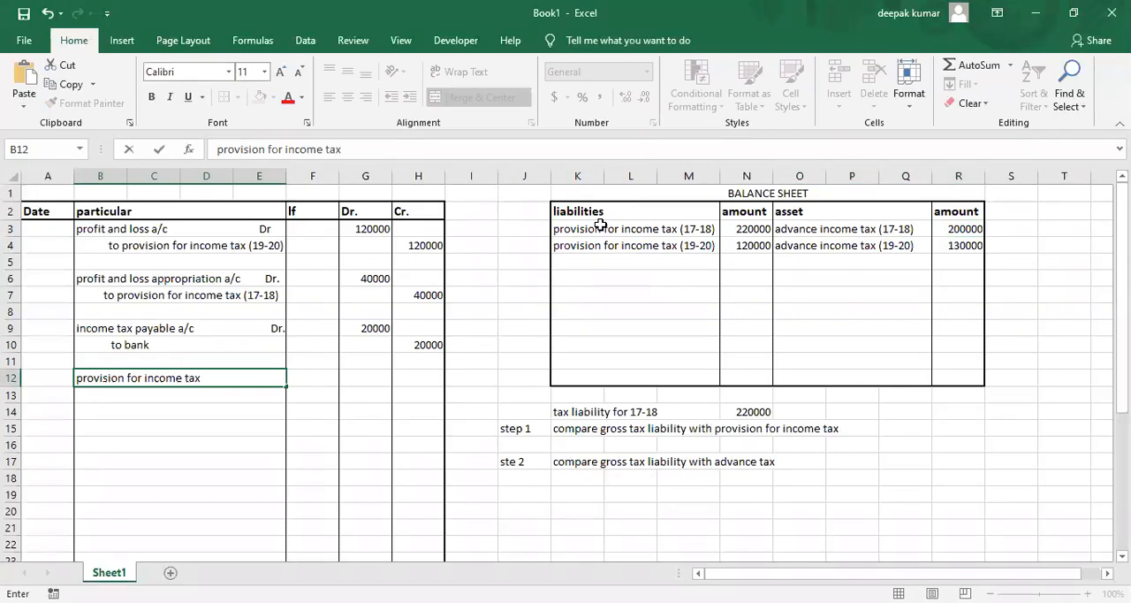
text( (17-18))
key(Tab)
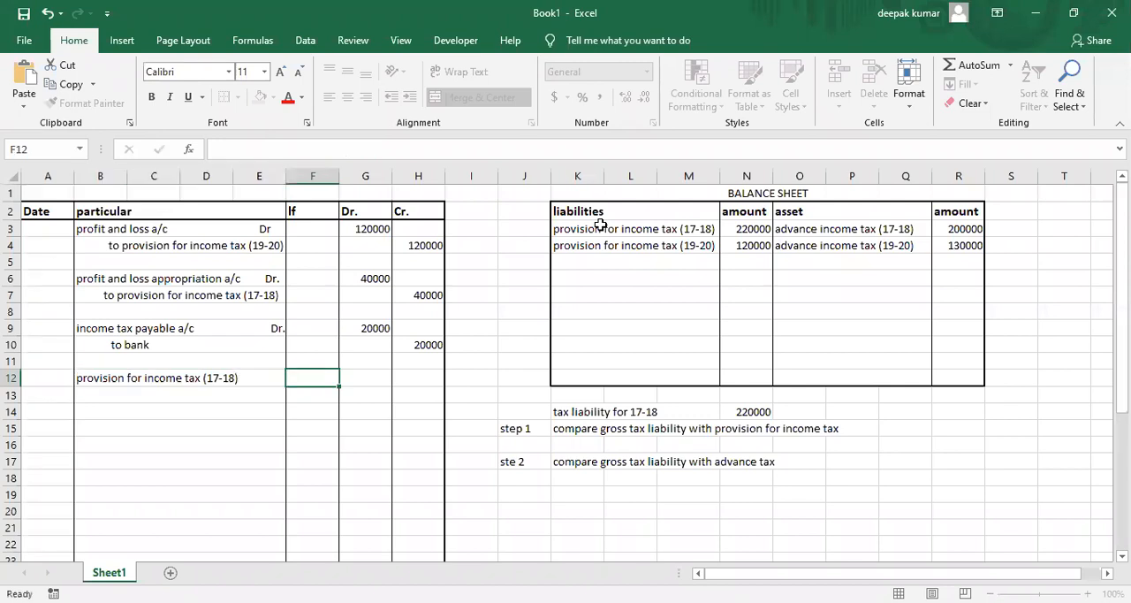
Enter 220000 in G12 as the debit amount for the provision for income tax (17-18) and check it against the balance sheet.
key(Tab)
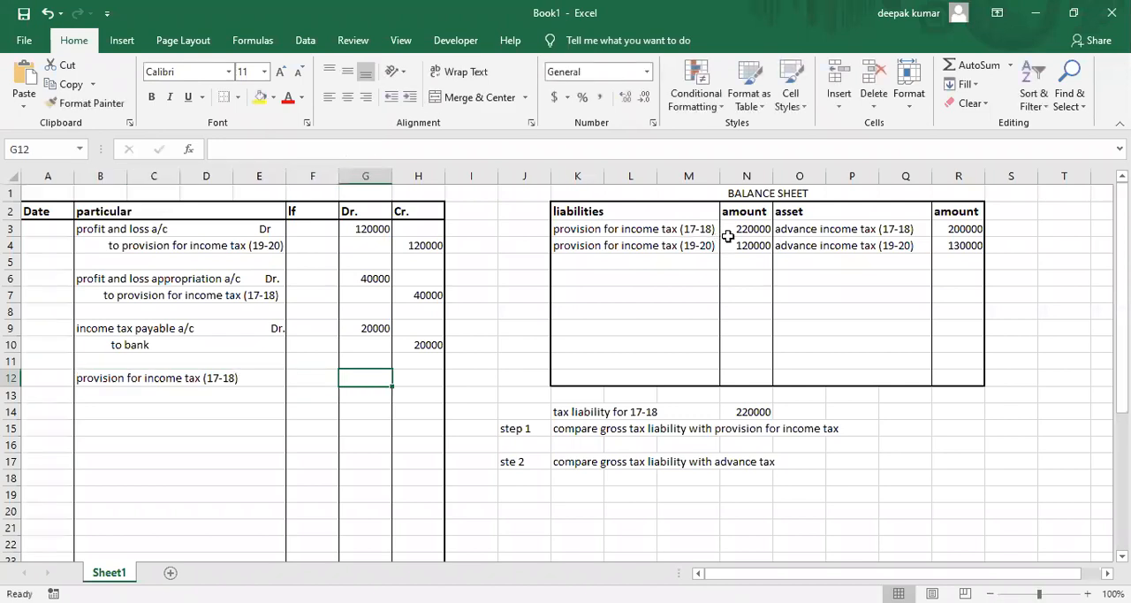
text(22)
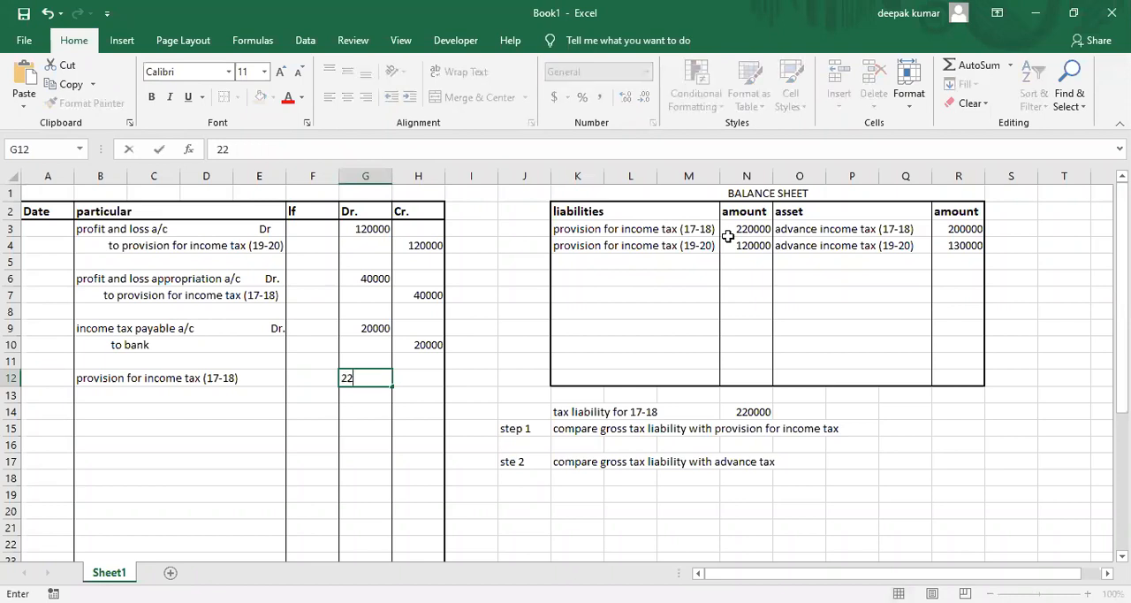
text(0000)
key(Return)
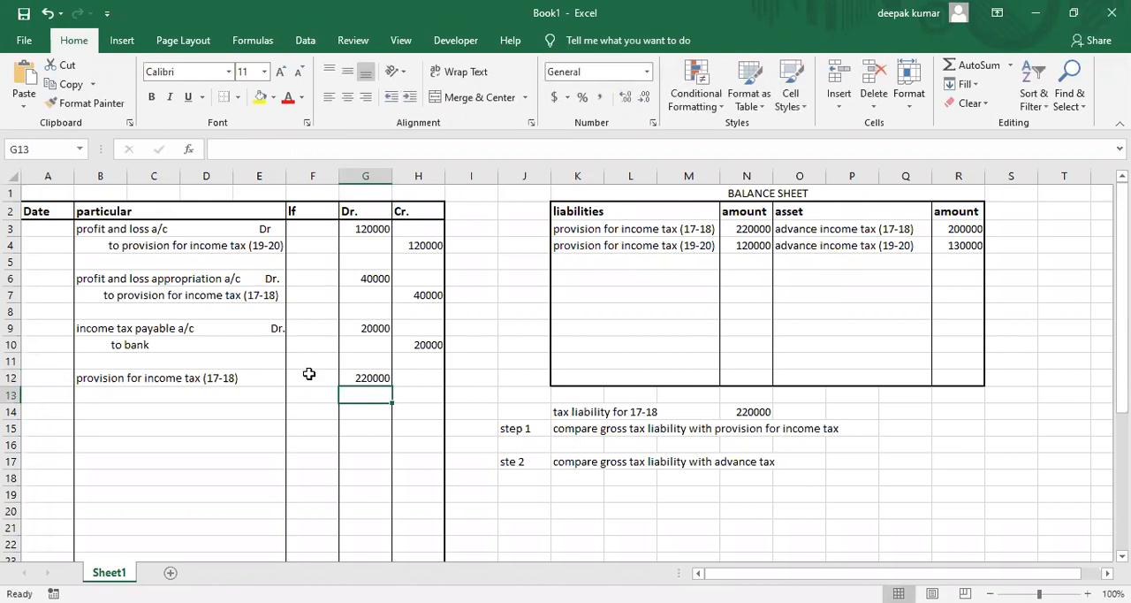
click(359, 377)
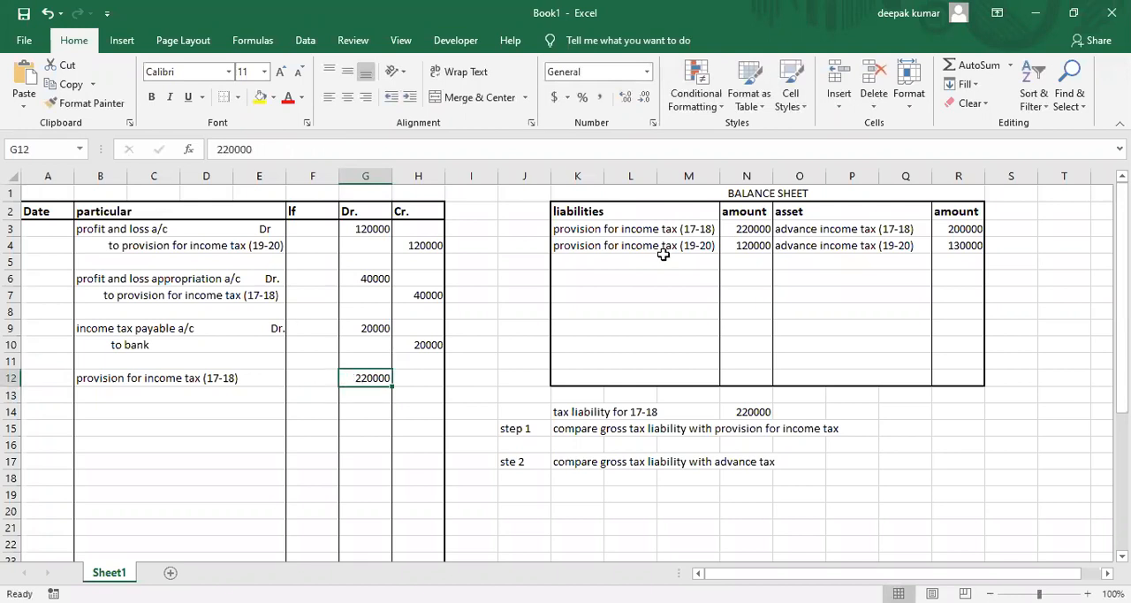
click(650, 229)
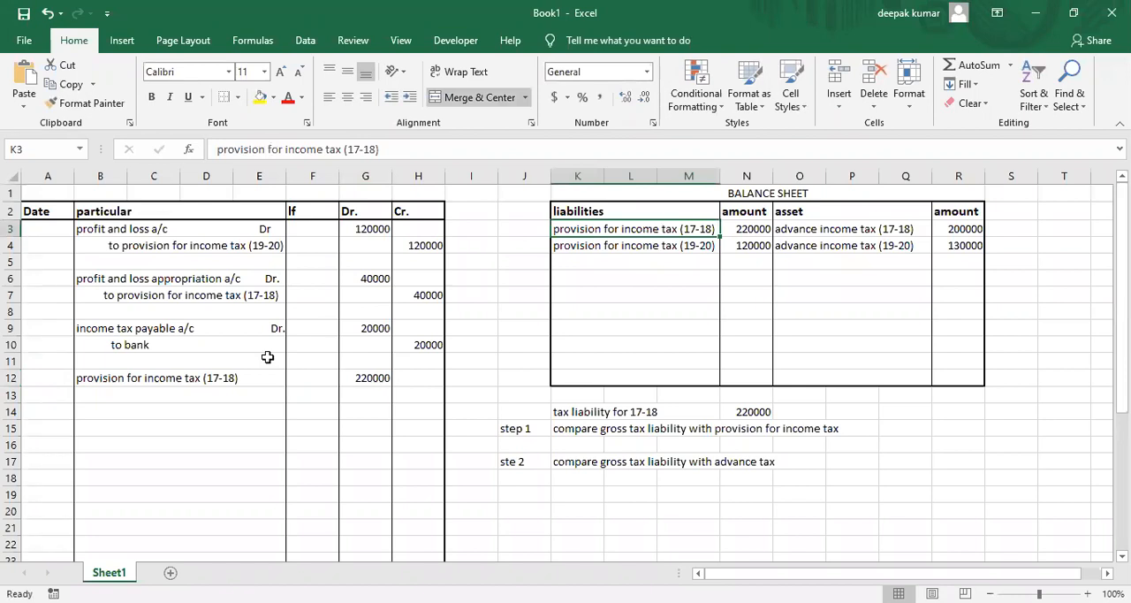
Enter the credit line "to advance income tax" in B13, with 200000 as its credit amount in H13.
click(178, 395)
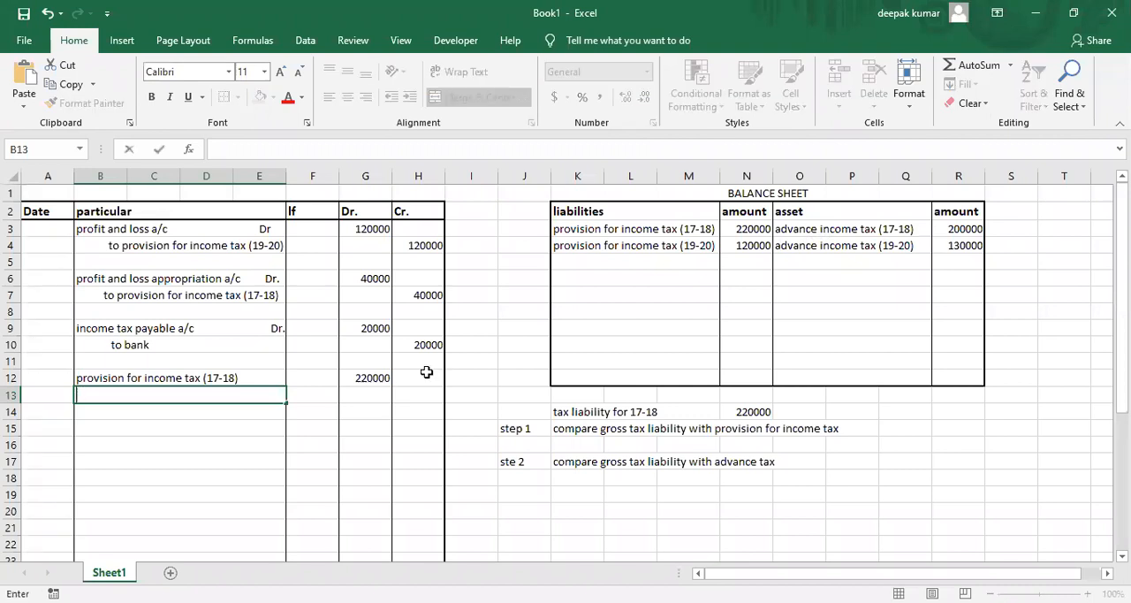
text(to advance income tax)
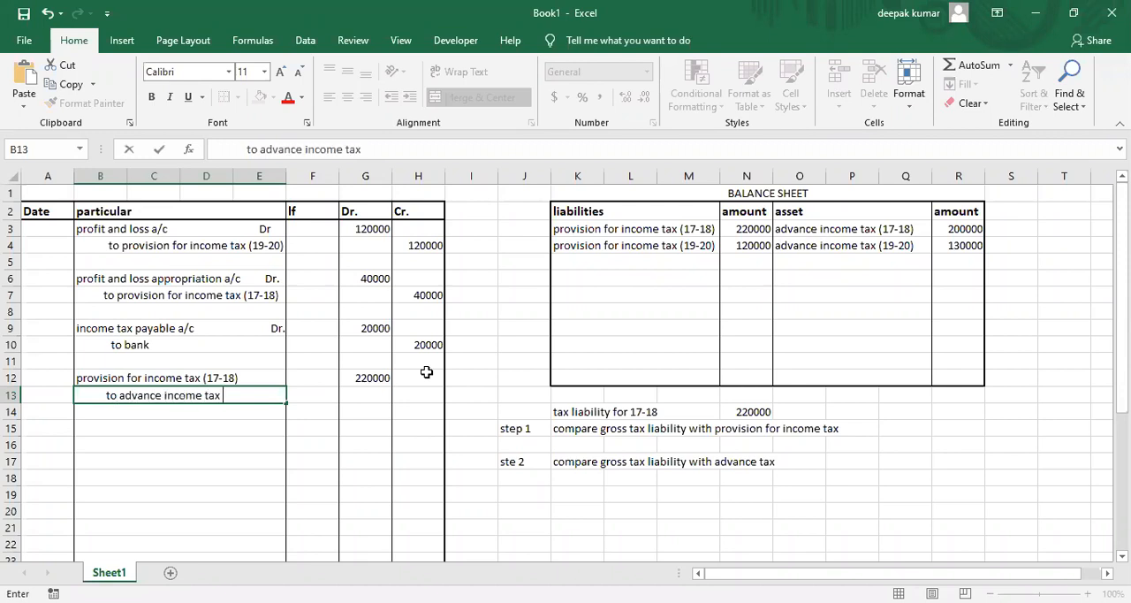
key(Tab)
key(Tab)
key(Tab)
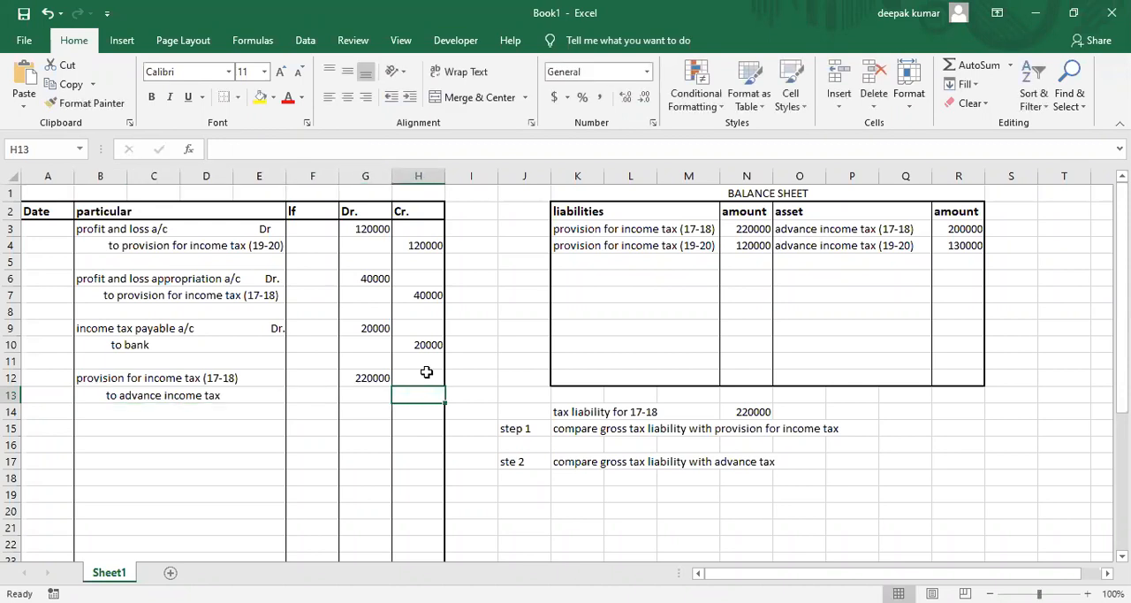
text(200000)
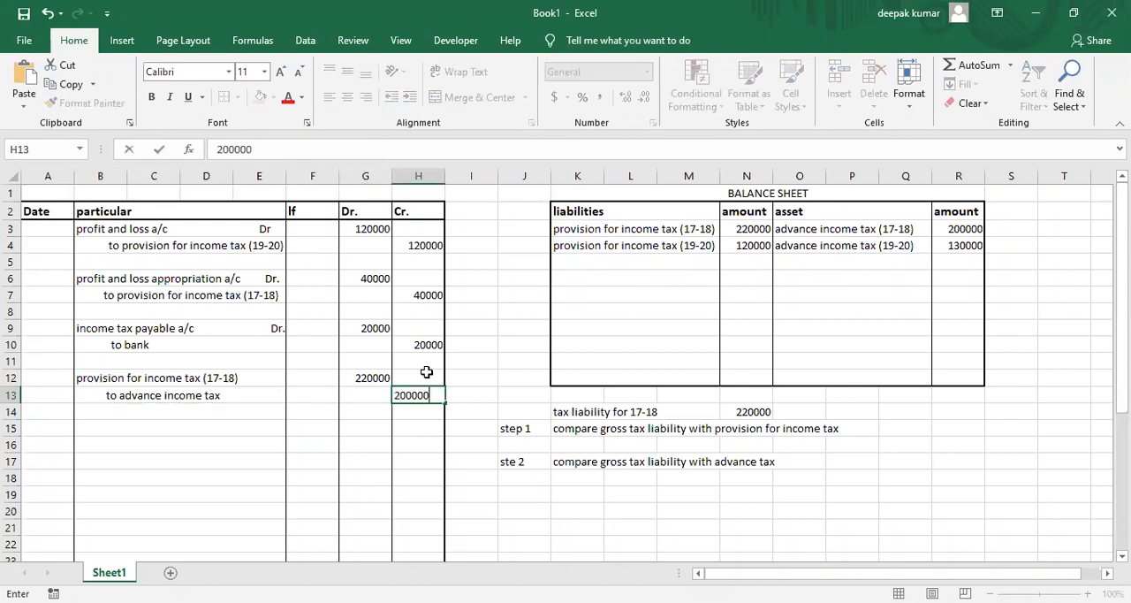
key(Return)
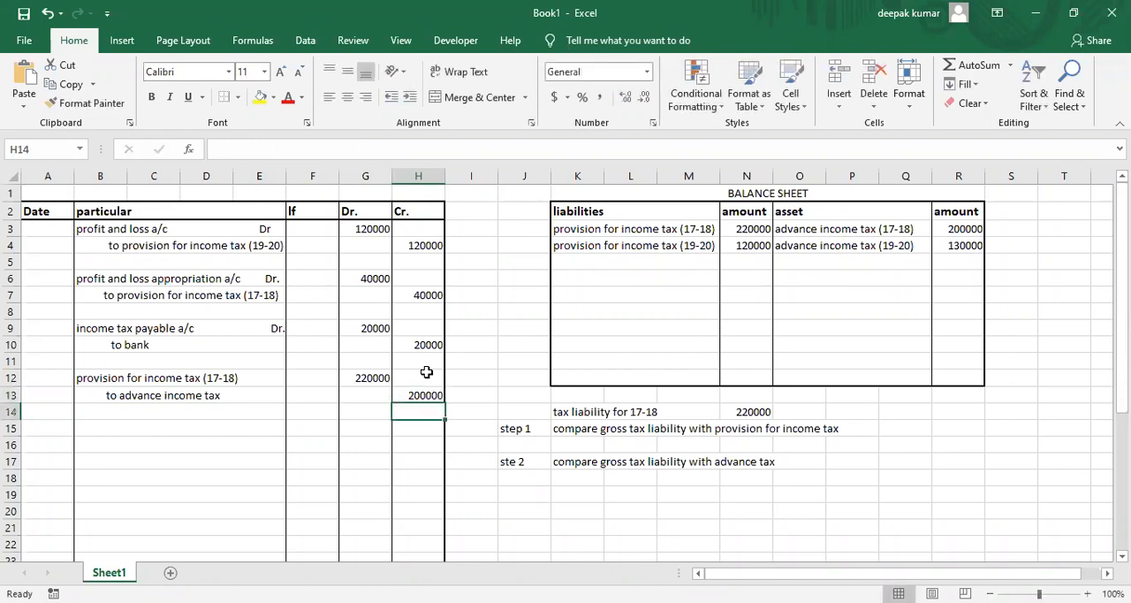
Enter a second credit line "to income tax payable" in B14, with 20000 as its credit amount in H14.
click(354, 377)
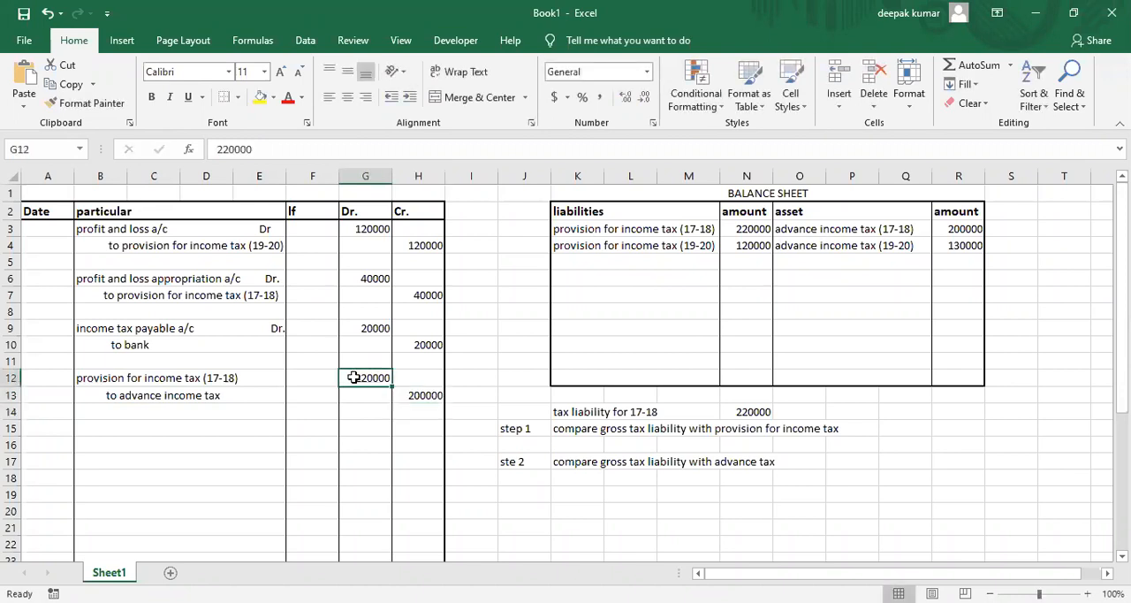
click(405, 392)
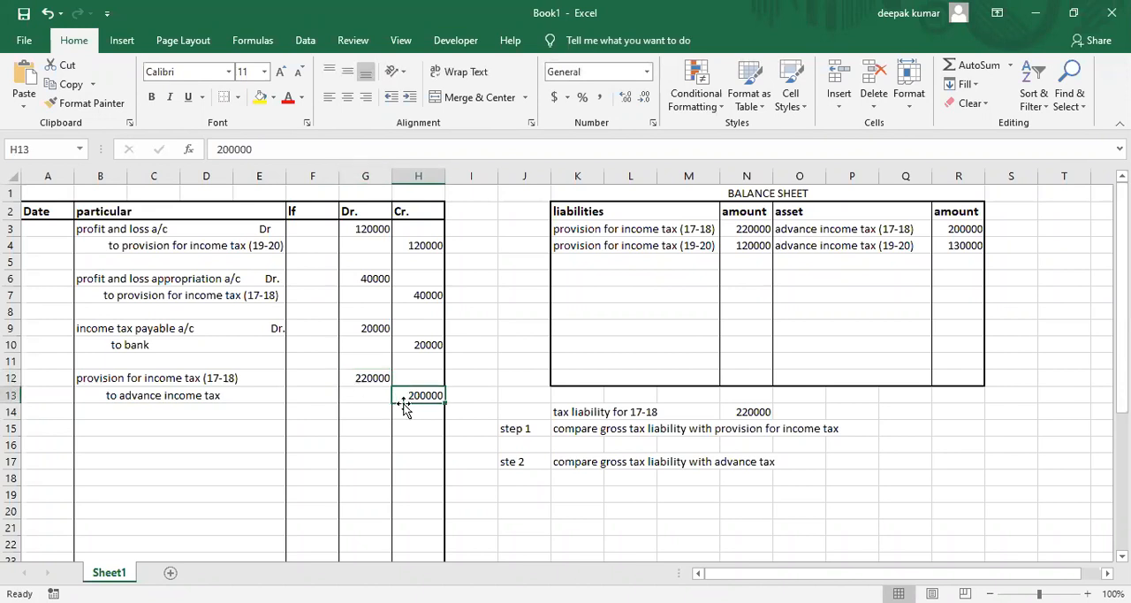
click(160, 422)
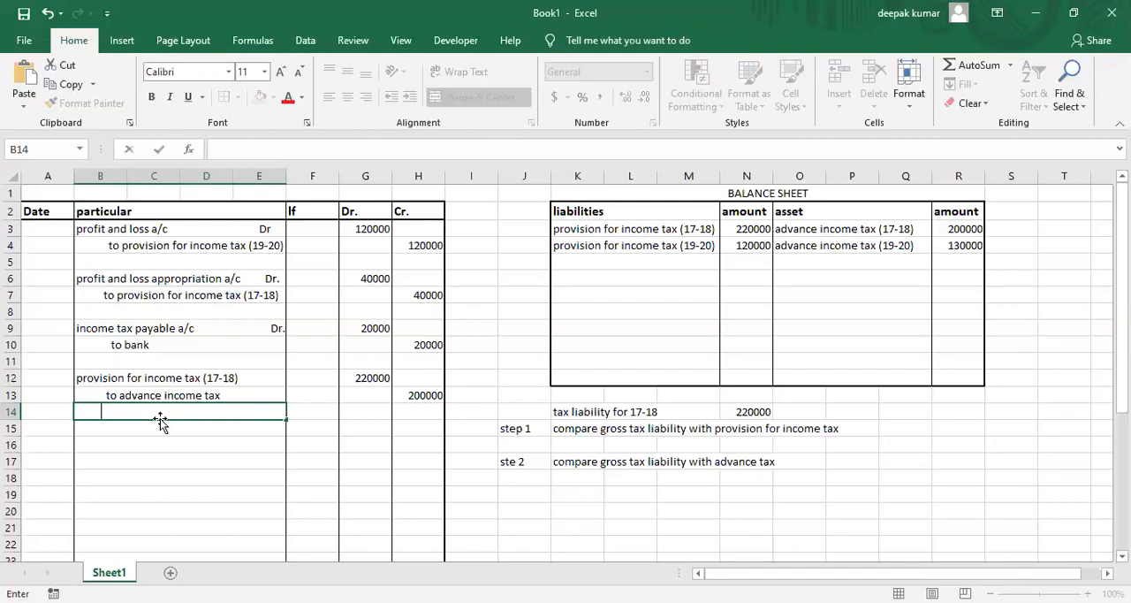
text(to )
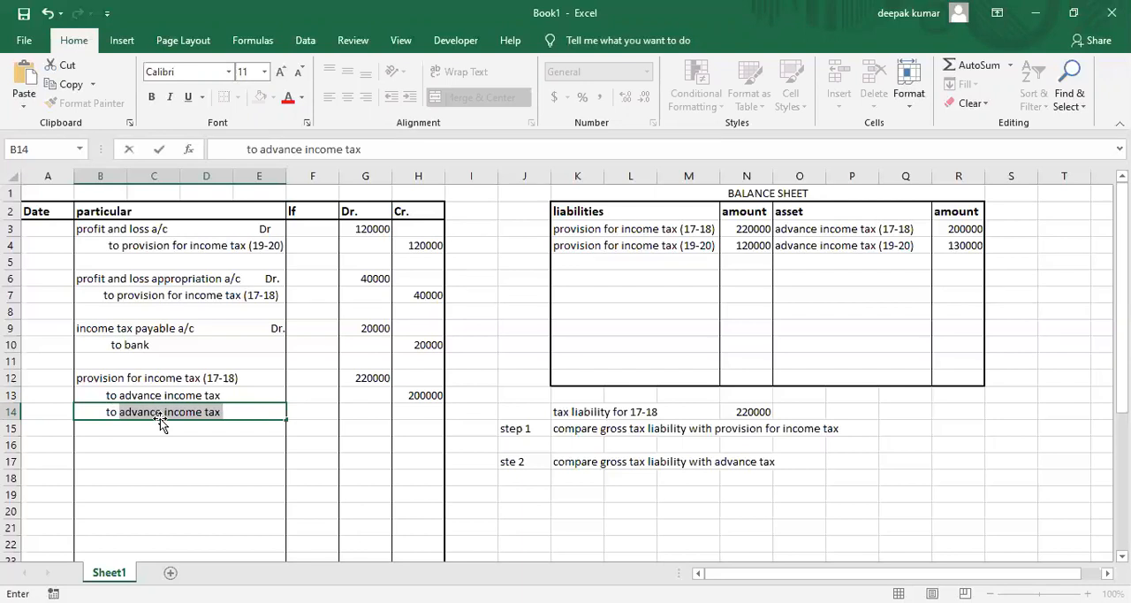
text(income tax payable)
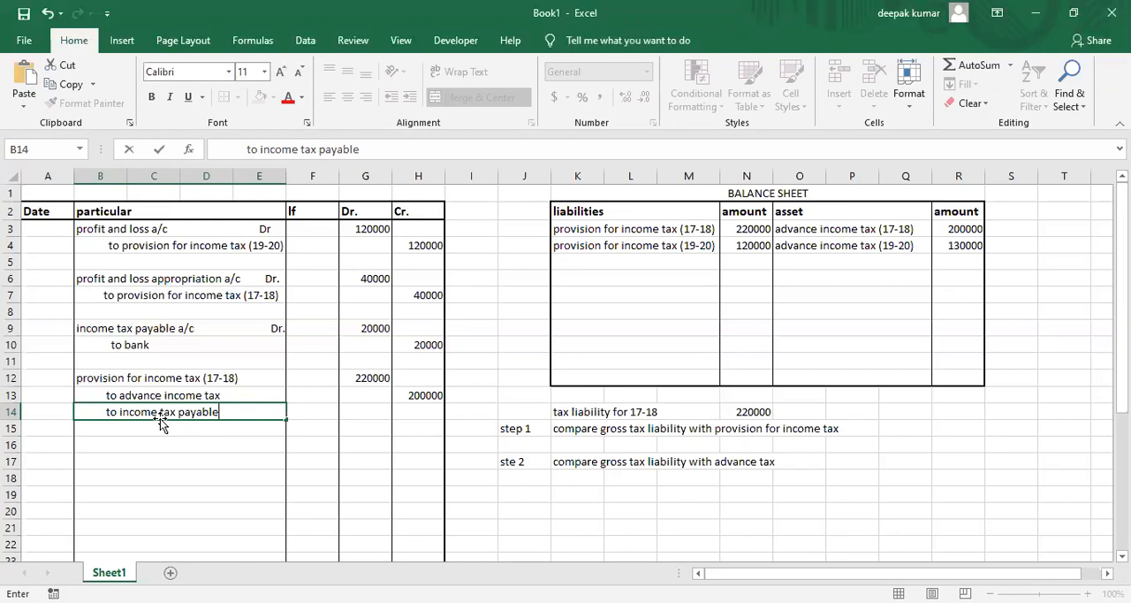
key(Tab)
key(Tab)
key(Tab)
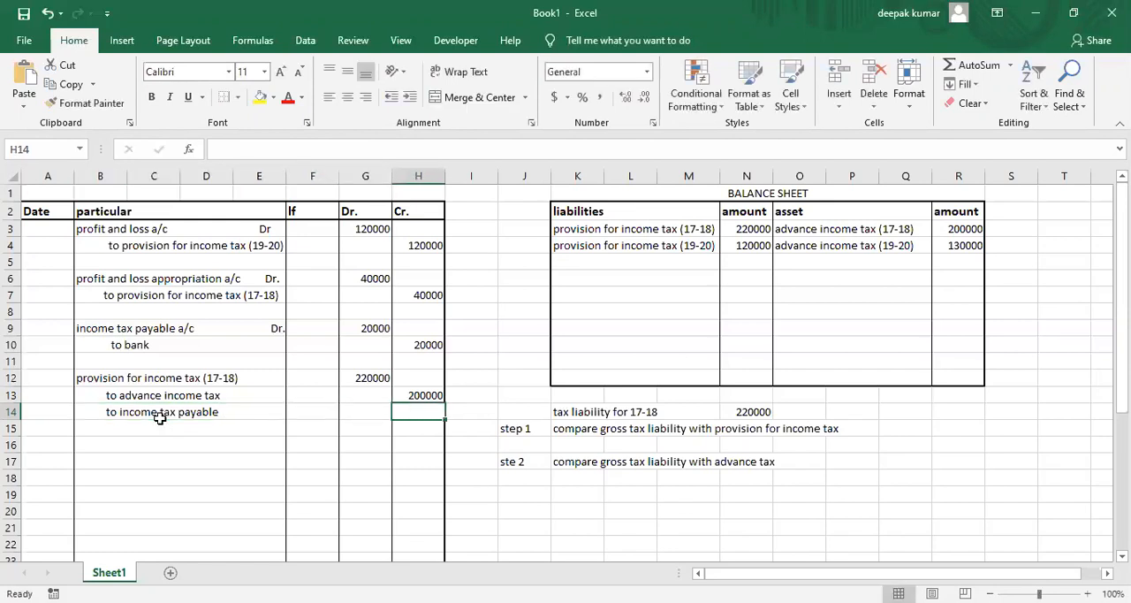
text(20000)
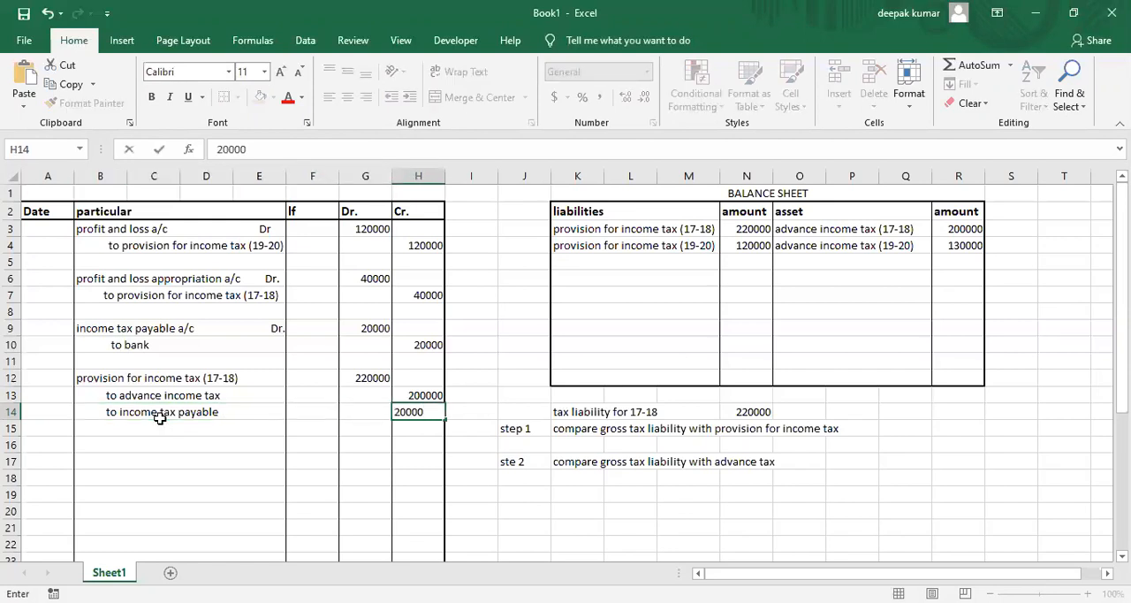
key(Return)
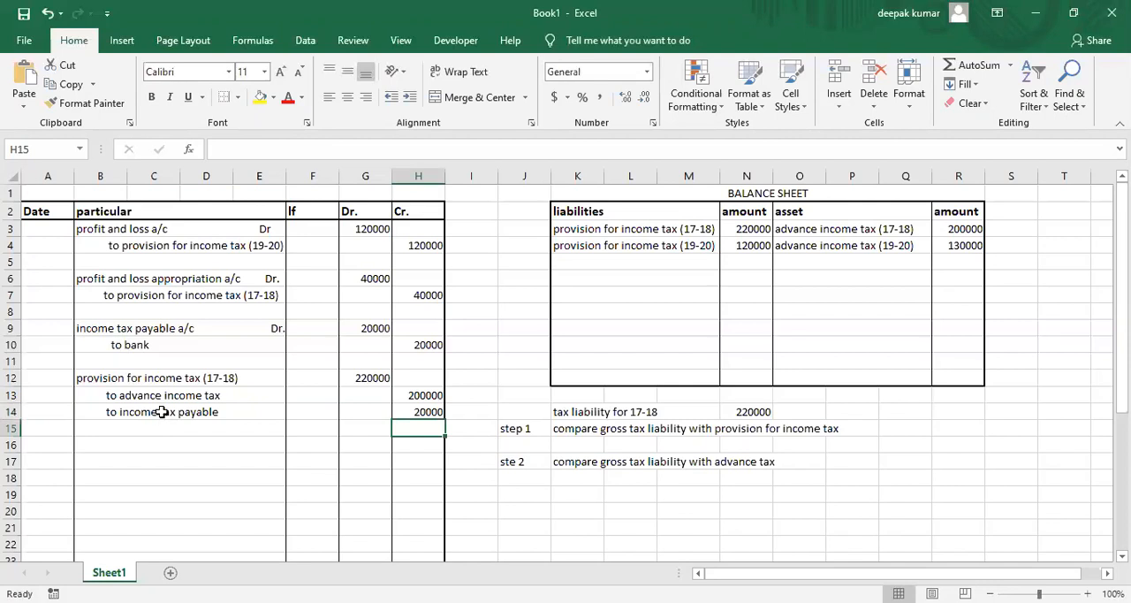
Compare the income tax payable credit in row 14 with the income tax payable and bank entry in rows 9 and 10.
click(161, 412)
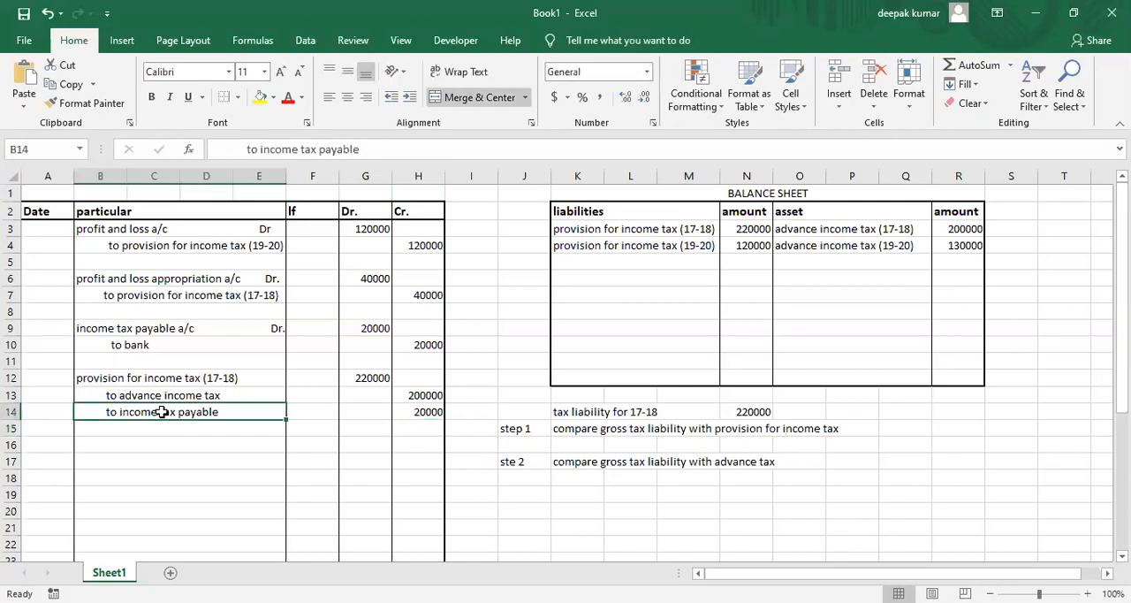
click(137, 328)
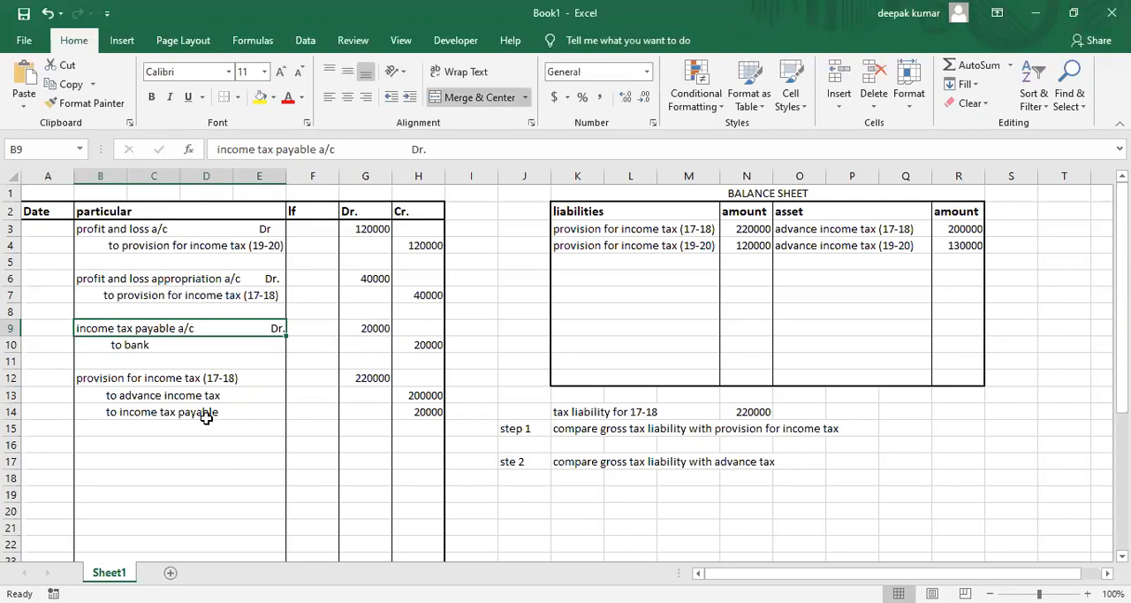
click(397, 415)
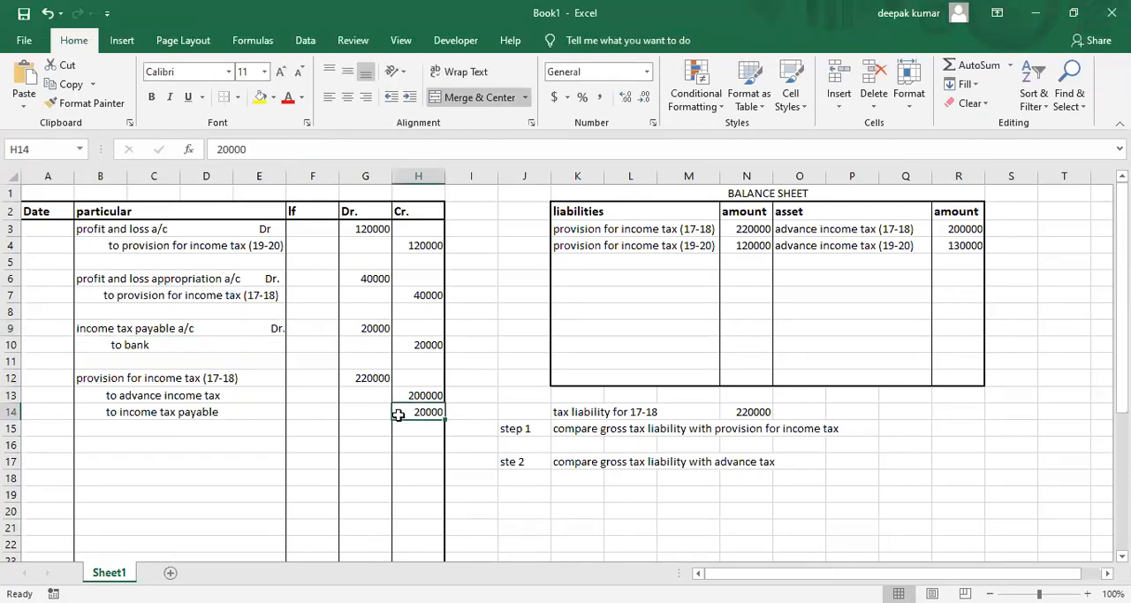
click(156, 326)
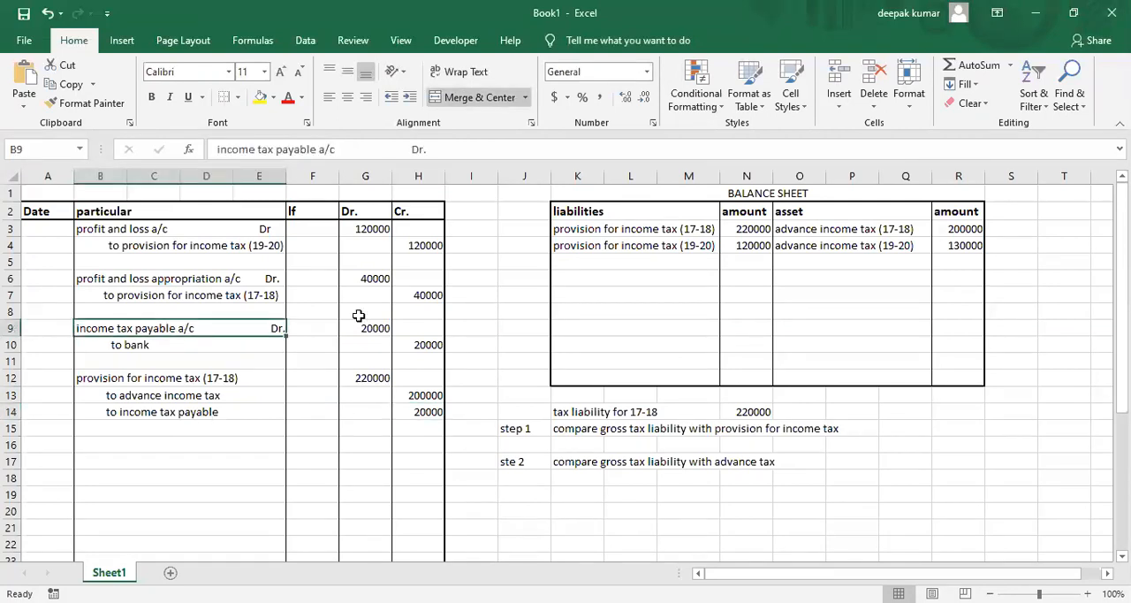
click(433, 344)
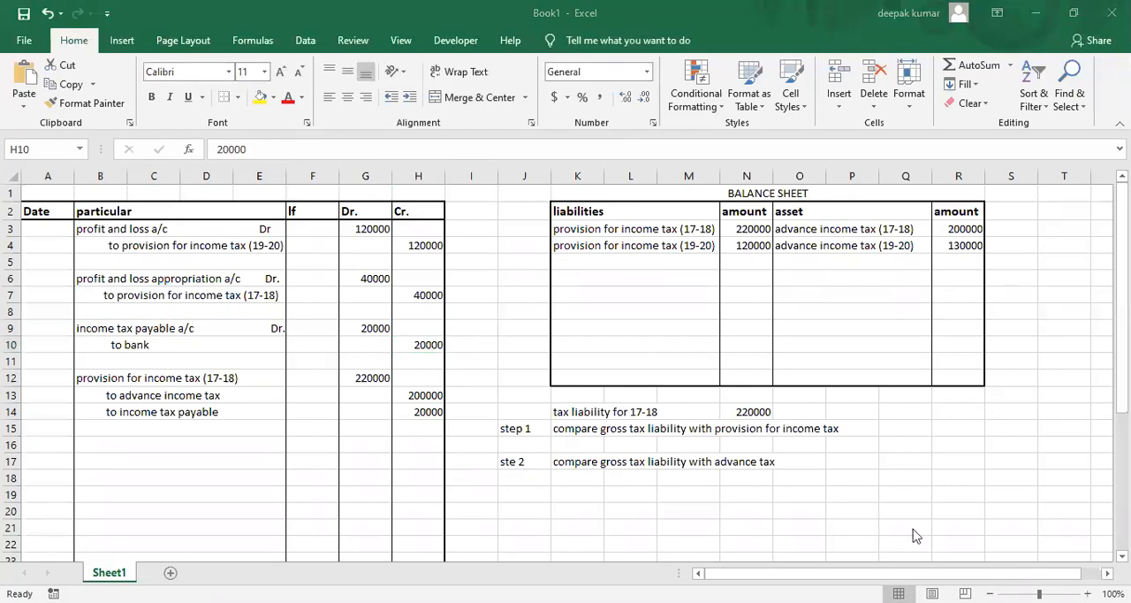
Switch to the PDF in Microsoft Edge and examine the example's solution entries, its statement extracts and the Arihant Ltd assignment below them.
key(alt+Tab)
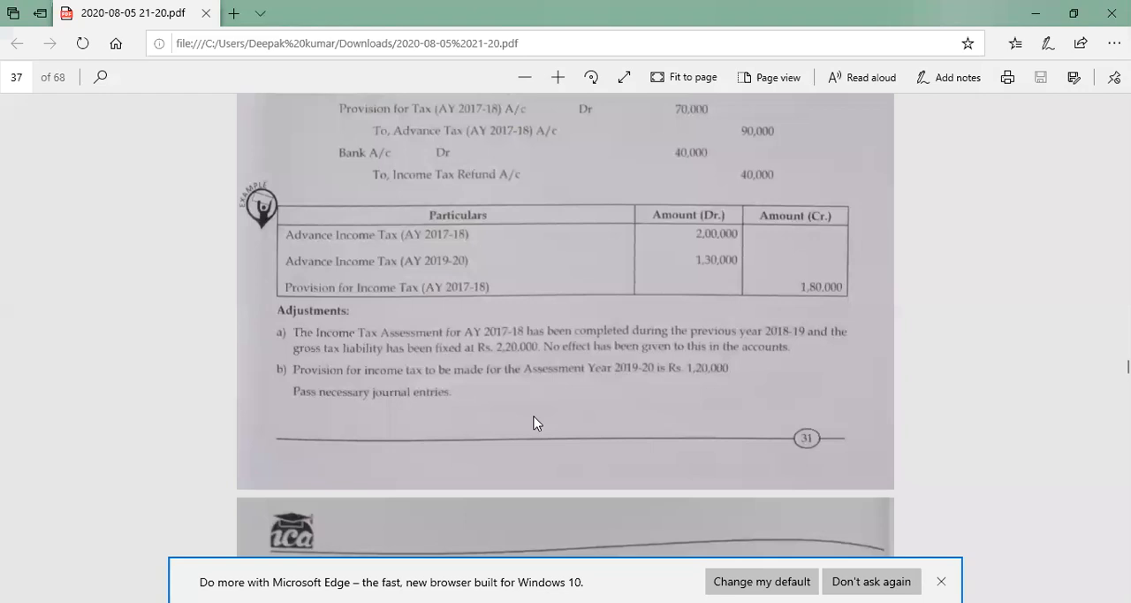
scroll(534, 423, down, 3)
scroll(534, 423, down, 6)
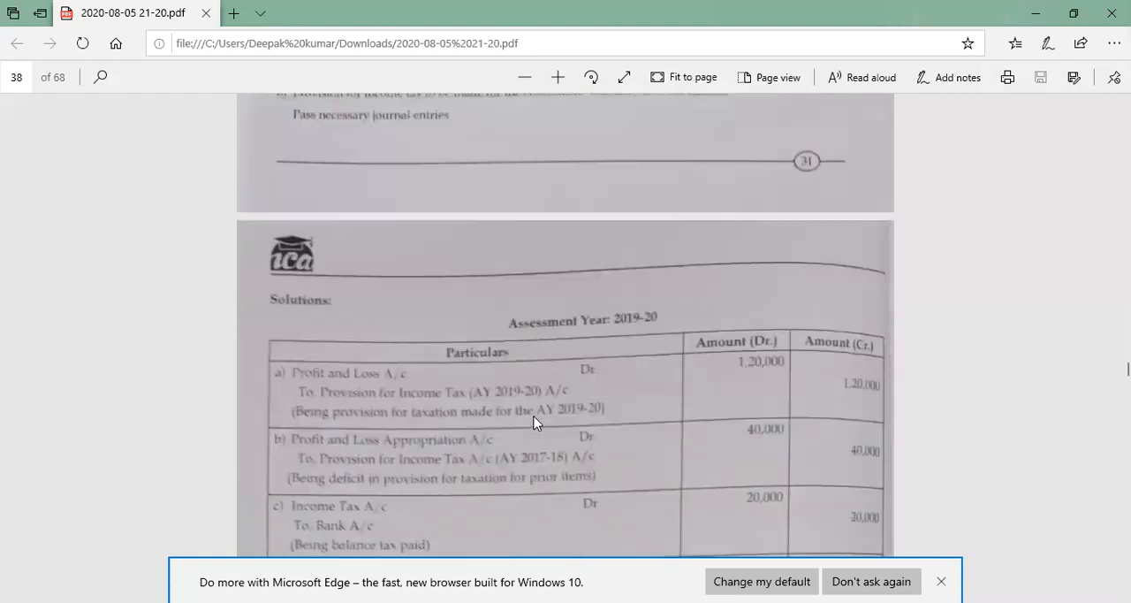
scroll(533, 423, down, 2)
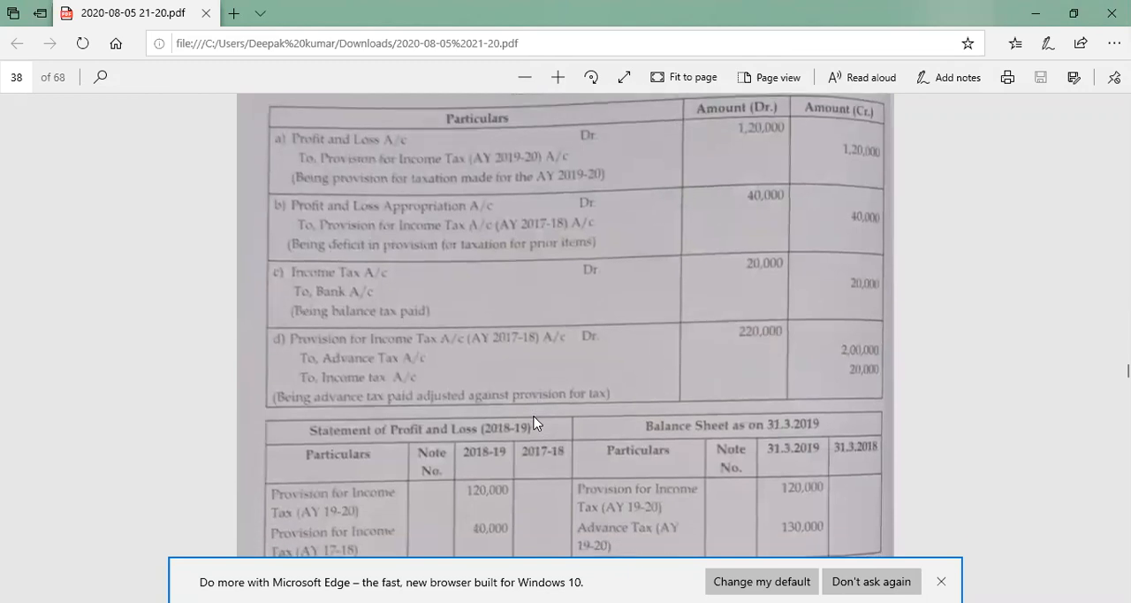
scroll(533, 423, down, 1)
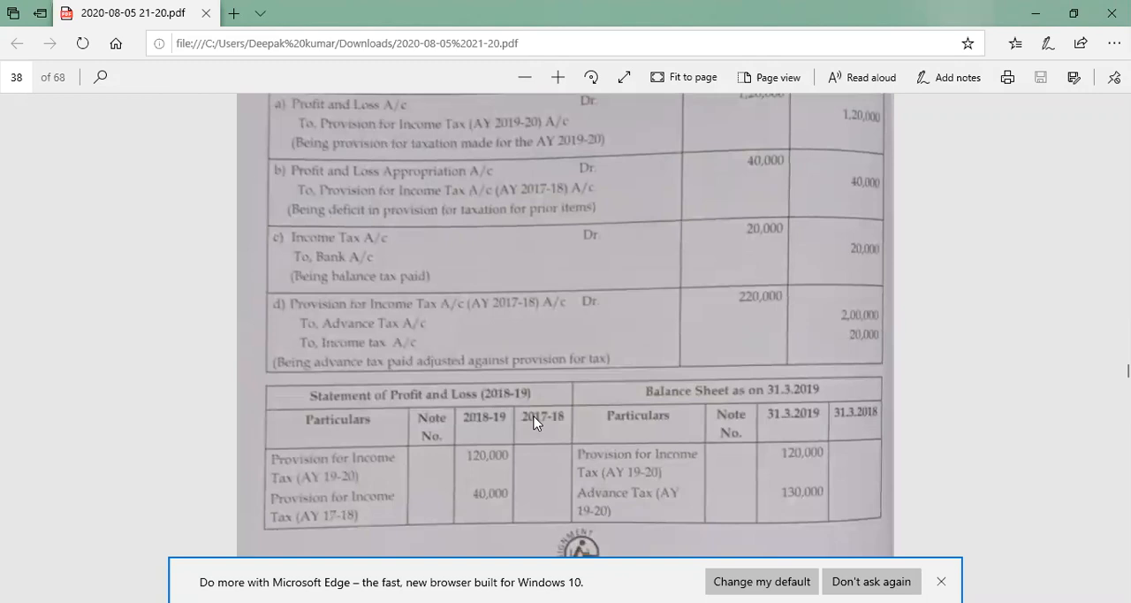
scroll(534, 424, down, 6)
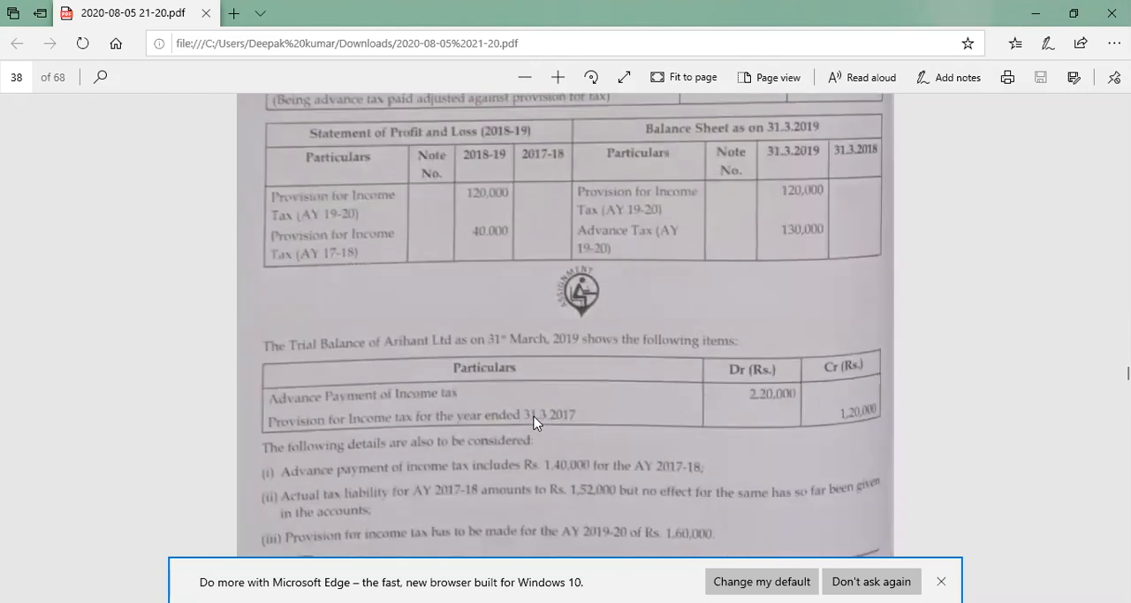
scroll(534, 421, down, 2)
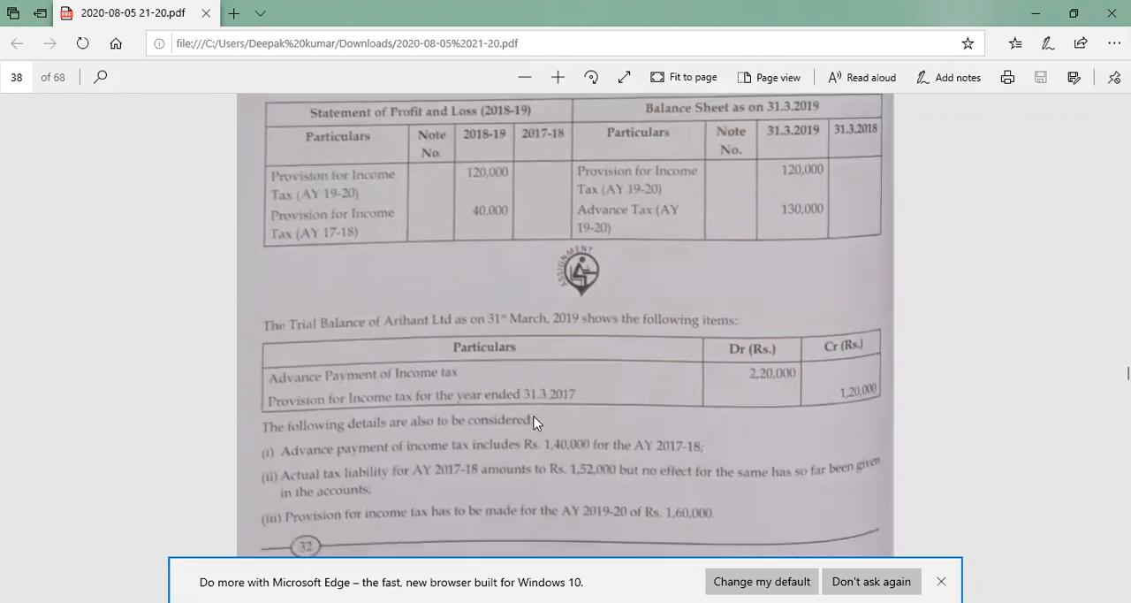
scroll(534, 423, down, 2)
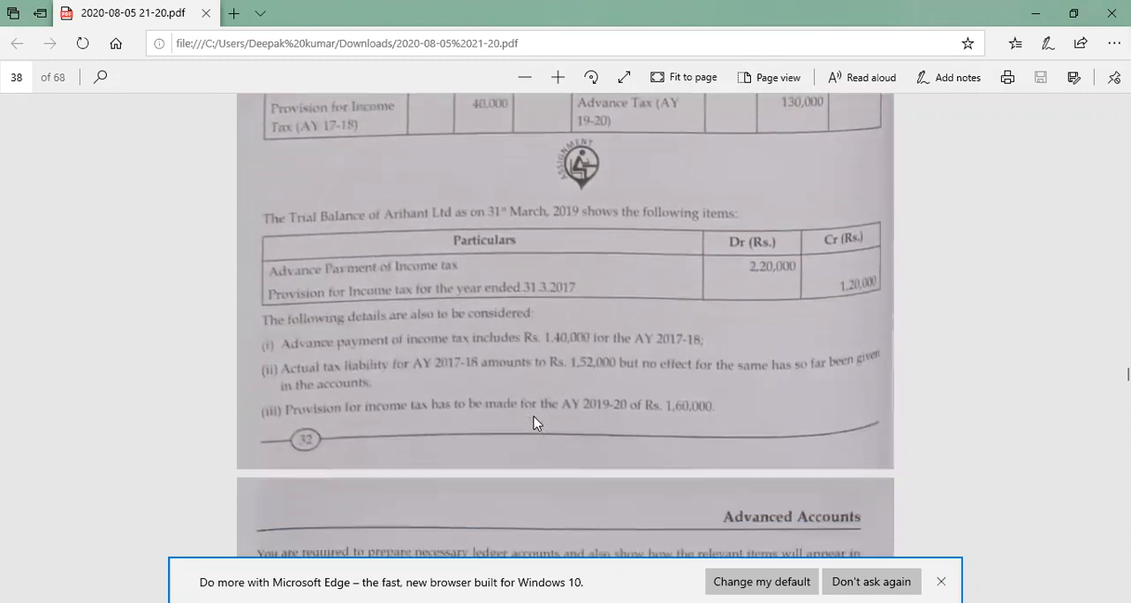
scroll(534, 424, down, 1)
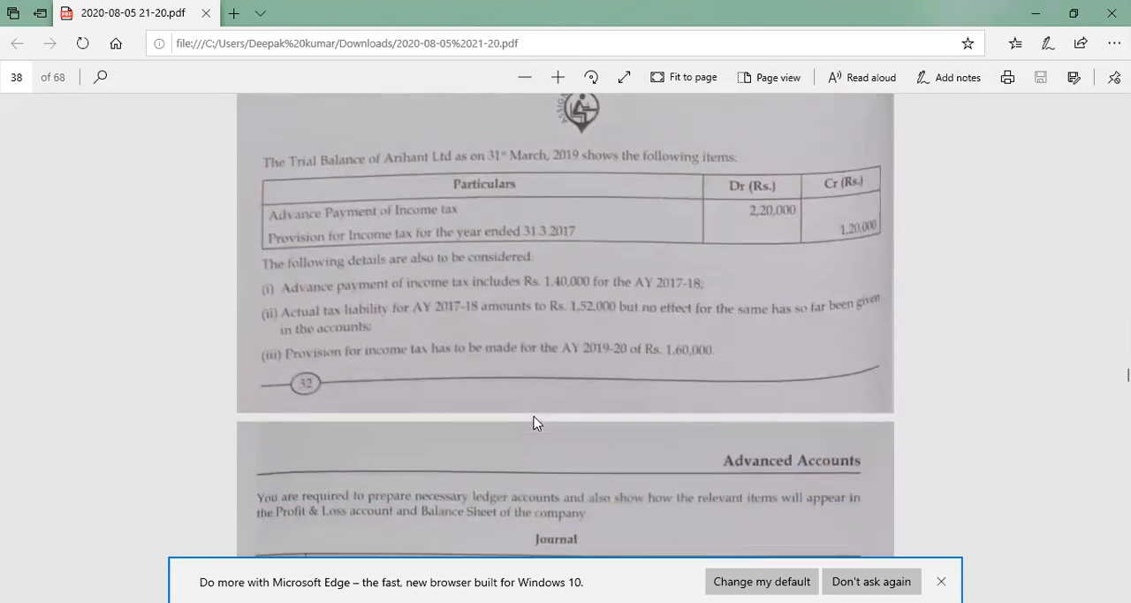
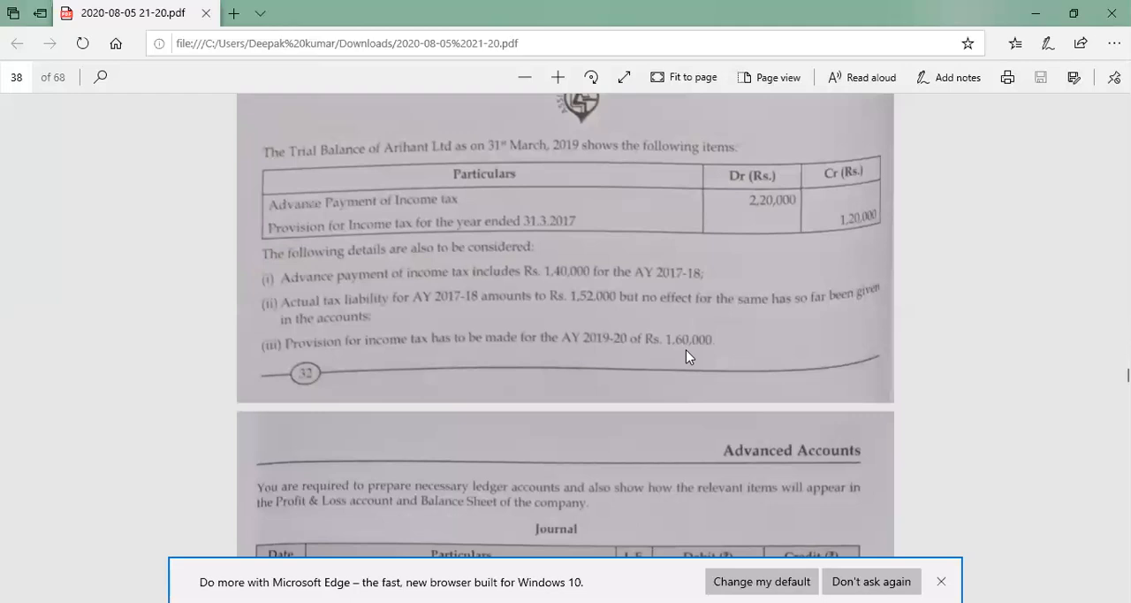
Switch to Excel and copy the journal and balance sheet block in A1:R35.
click(596, 57)
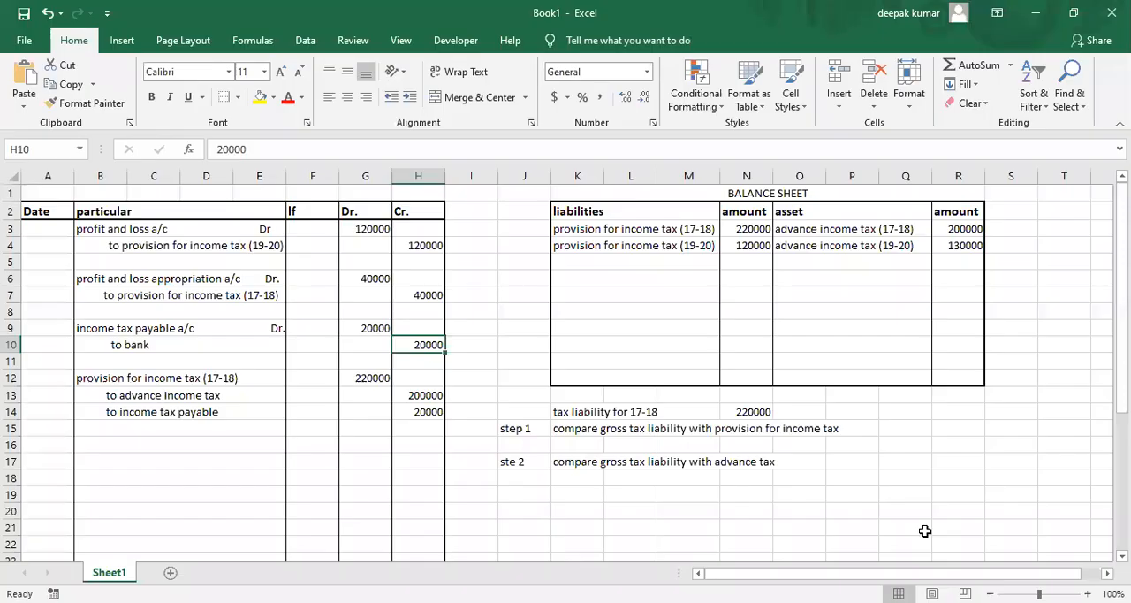
click(793, 449)
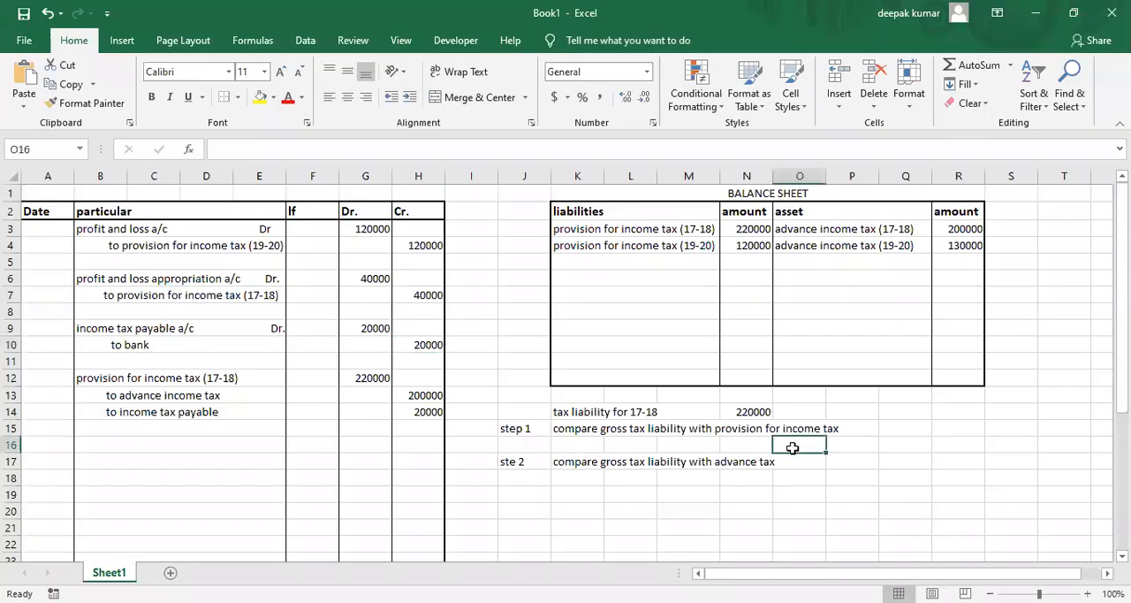
click(48, 194)
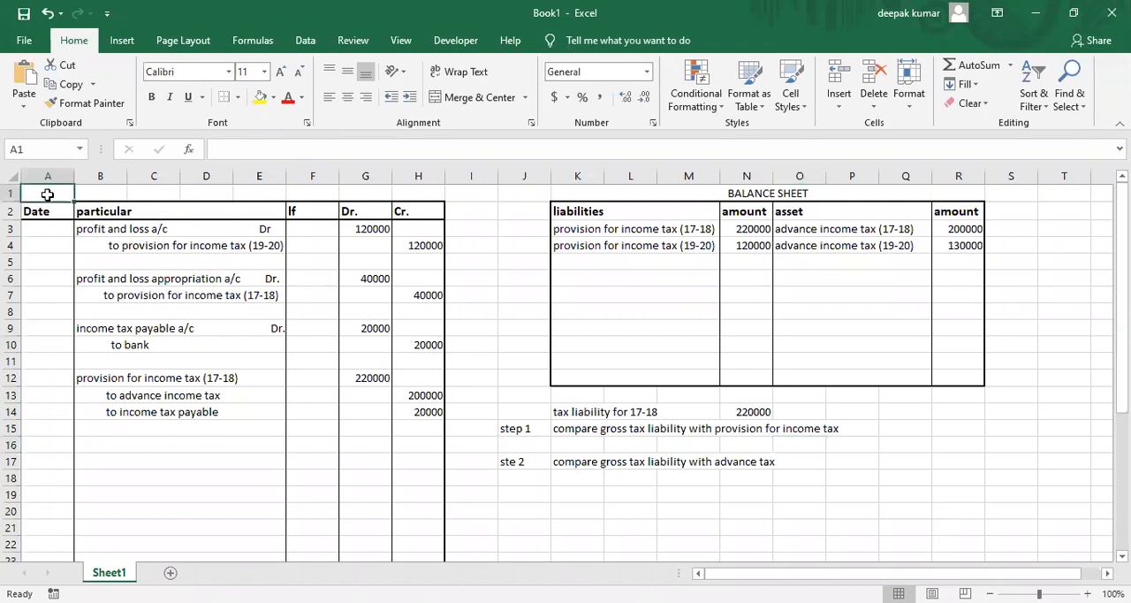
drag(48, 194, 1096, 196)
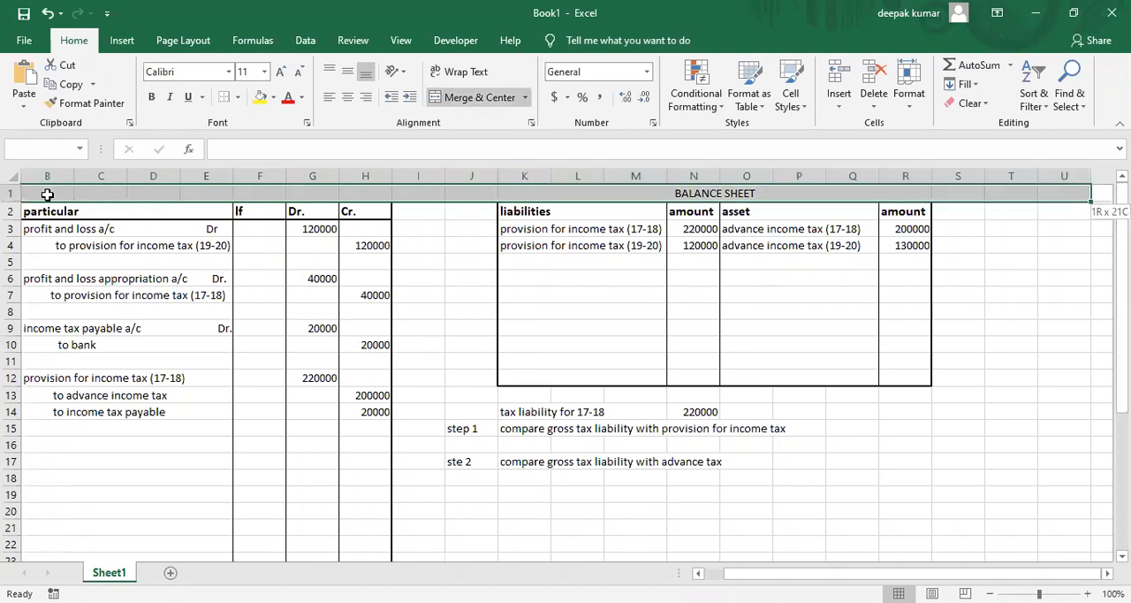
drag(1096, 197, 932, 550)
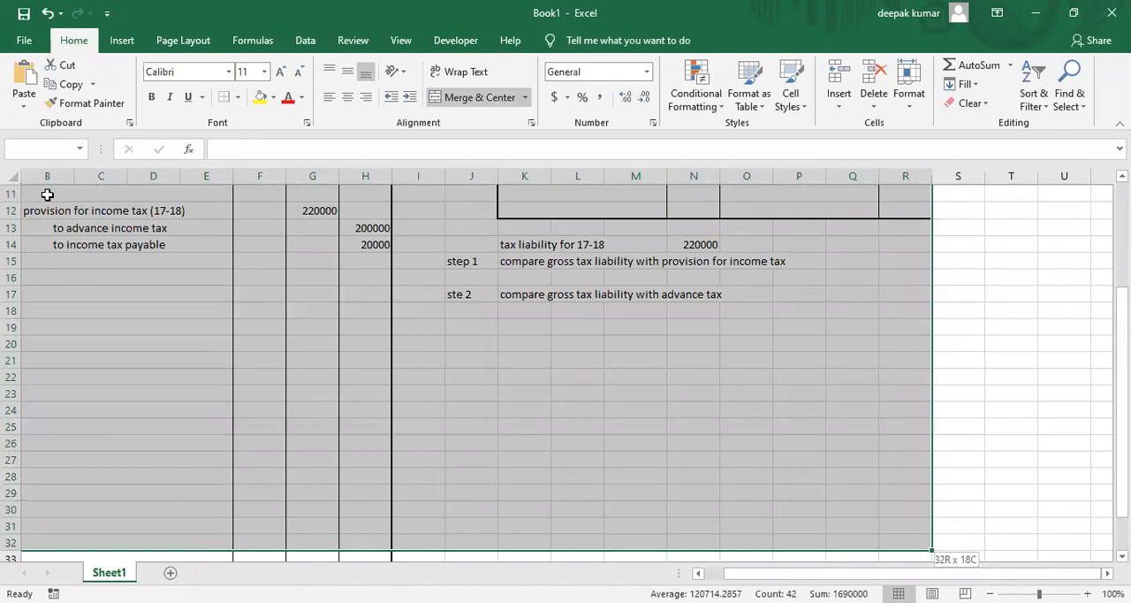
key(shift+Down)
key(shift+Down)
key(shift+Down)
key(shift+Down)
key(shift+Down)
key(shift+Up)
key(shift+Up)
key(ctrl+c)
Paste the copied journal and balance sheet block at A39, below the original.
key(Down)
key(Down)
key(Down)
key(Down)
key(Down)
key(Down)
key(Down)
key(Down)
key(Down)
key(Down)
key(Down)
key(Down)
key(Down)
key(Down)
key(Down)
key(Down)
key(Down)
key(Down)
key(Down)
key(Down)
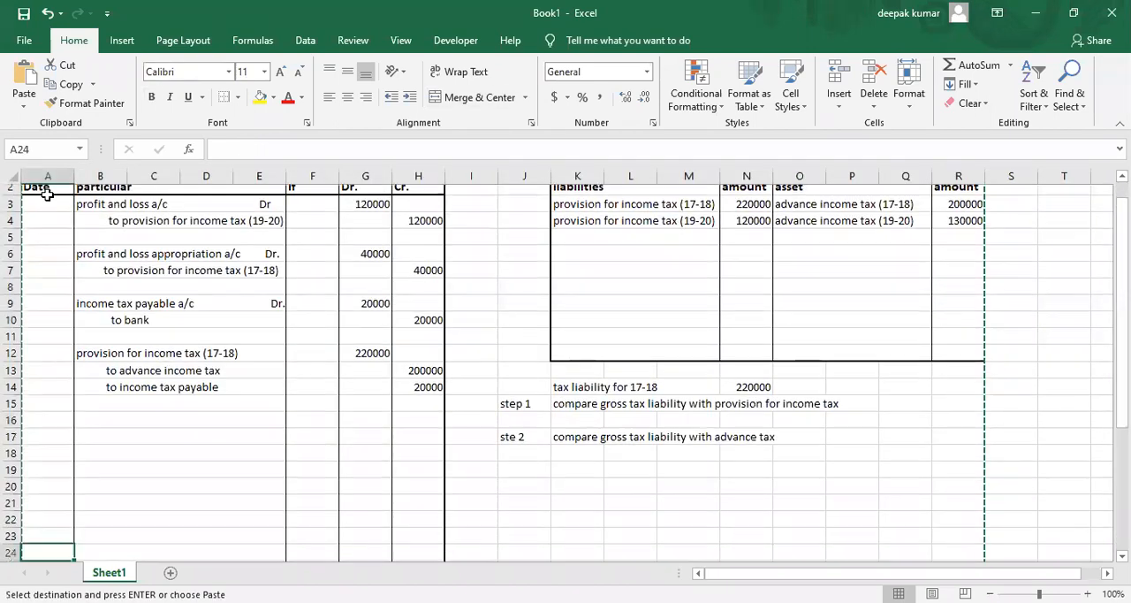
key(Down)
key(Down)
key(Down)
key(Down)
key(Down)
key(Down)
key(Down)
key(Down)
key(Down)
key(Down)
key(Down)
key(Down)
key(Down)
key(Down)
key(Down)
key(Down)
key(Down)
key(Down)
key(Down)
key(Down)
key(Up)
key(Up)
key(Up)
key(Up)
key(Up)
key(Up)
key(Up)
key(Up)
key(Up)
key(Up)
key(Up)
key(Up)
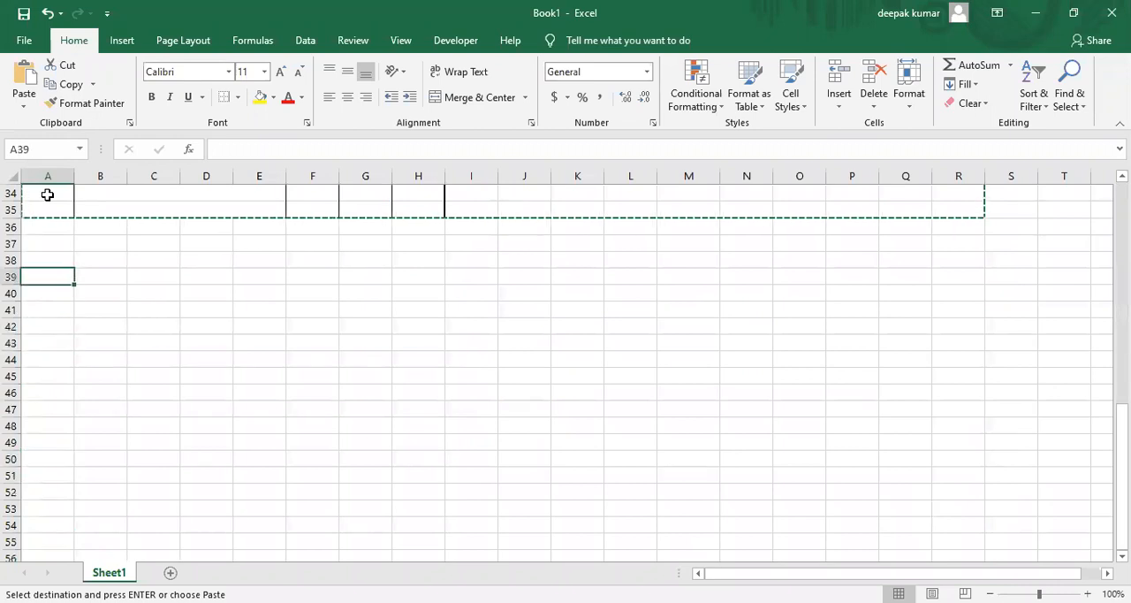
key(ctrl+v)
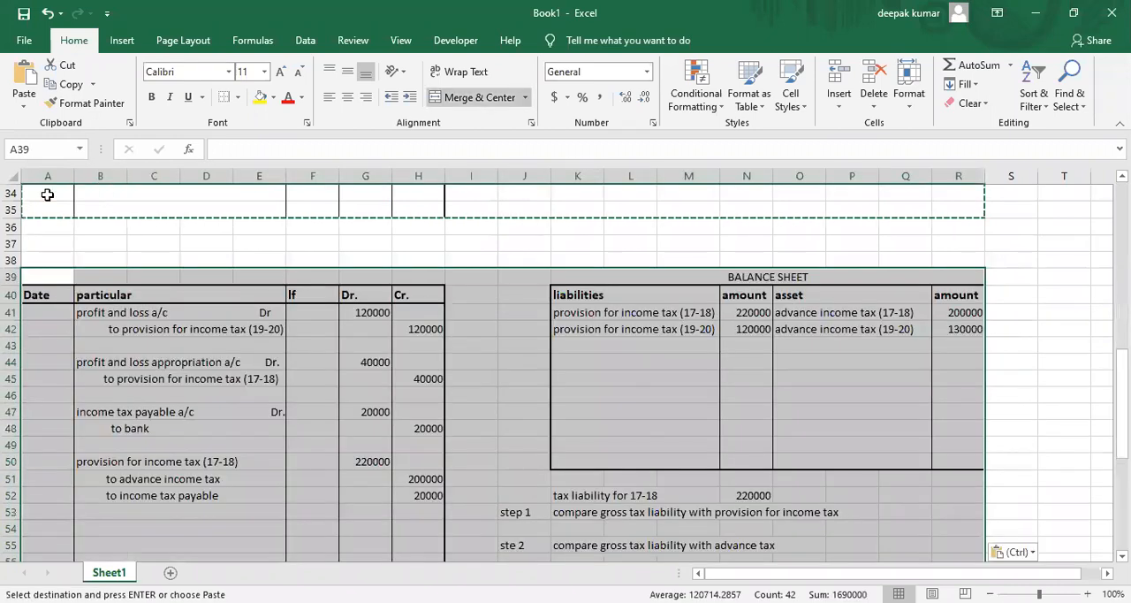
Clear the journal entry texts from the particular column in rows 41 to 52 of the pasted block.
key(Down)
key(Down)
key(Right)
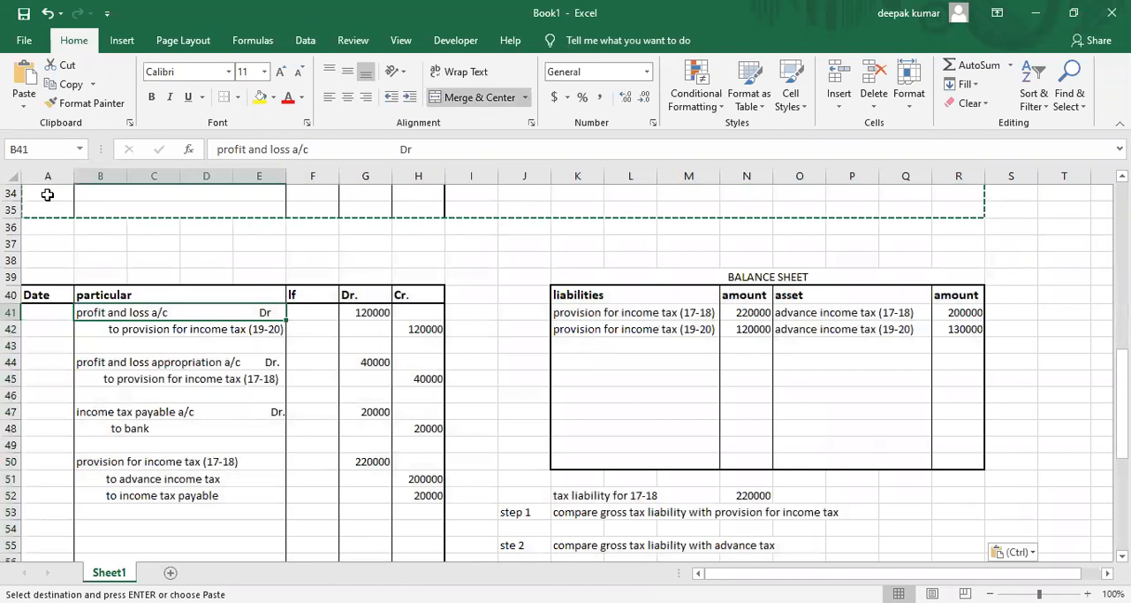
key(shift+Down)
key(shift+Down)
key(shift+Down)
key(shift+Down)
key(shift+Down)
key(shift+Down)
key(shift+Down)
key(shift+Down)
key(shift+Down)
key(shift+Down)
key(shift+Down)
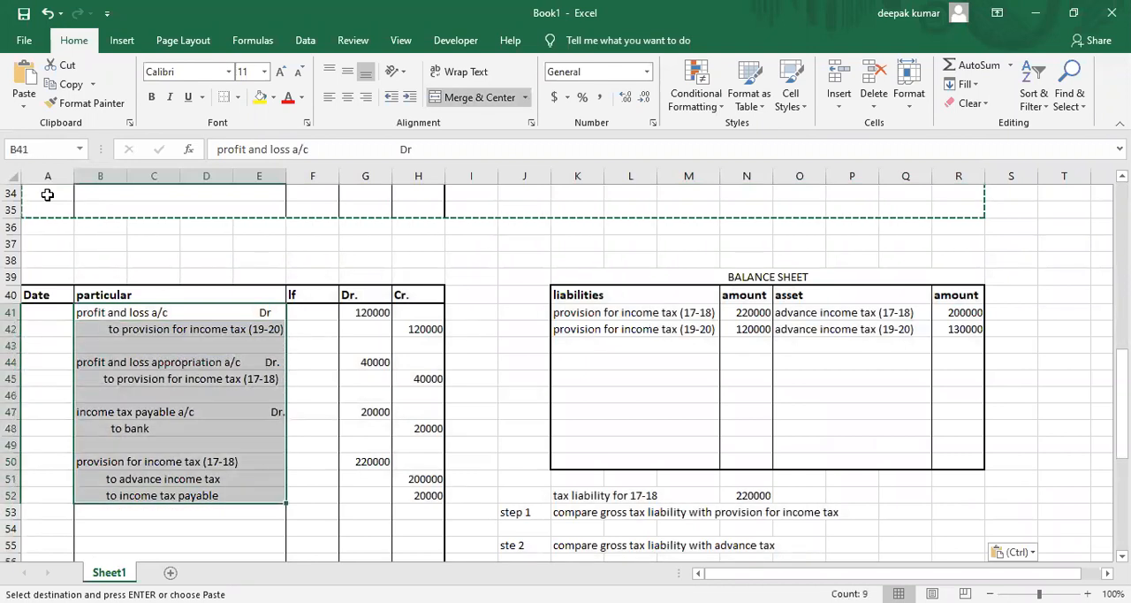
key(Delete)
Clear the debit and credit amounts in G41:H52 of the pasted journal.
key(Right)
key(Right)
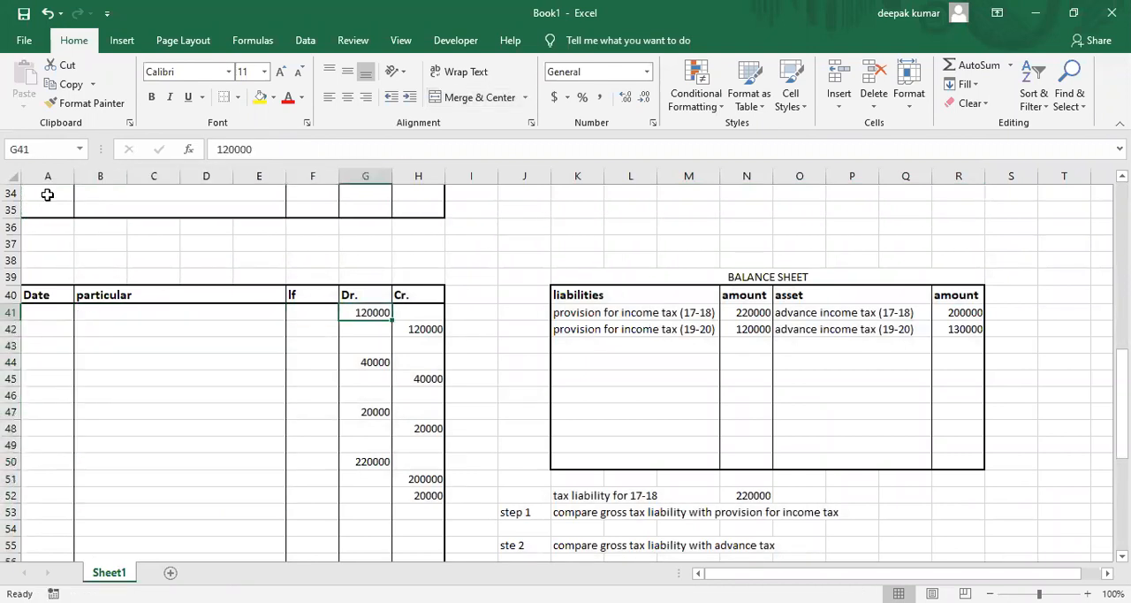
key(shift+Down)
key(shift+Down)
key(shift+Down)
key(shift+Down)
key(shift+Down)
key(shift+Down)
key(shift+Down)
key(shift+Down)
key(shift+Down)
key(shift+Right)
key(shift+Down)
key(shift+Down)
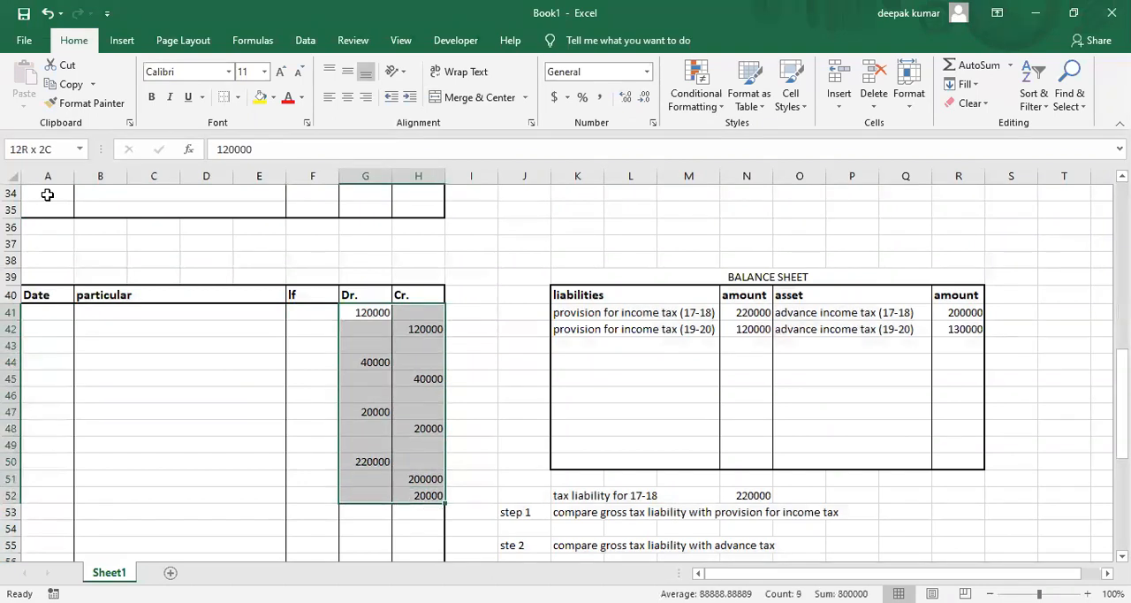
key(Delete)
Clear the liability and asset items with their amounts in K41:R42 of the pasted balance sheet.
key(Down)
key(Down)
key(Down)
key(Down)
key(Down)
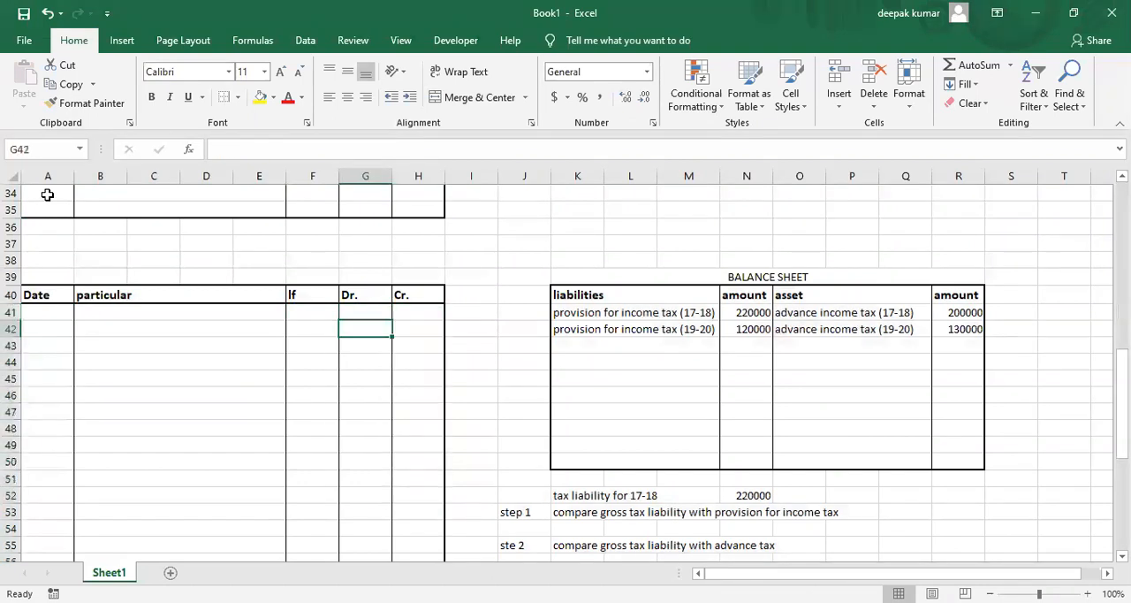
key(Right)
key(Right)
key(Right)
key(Right)
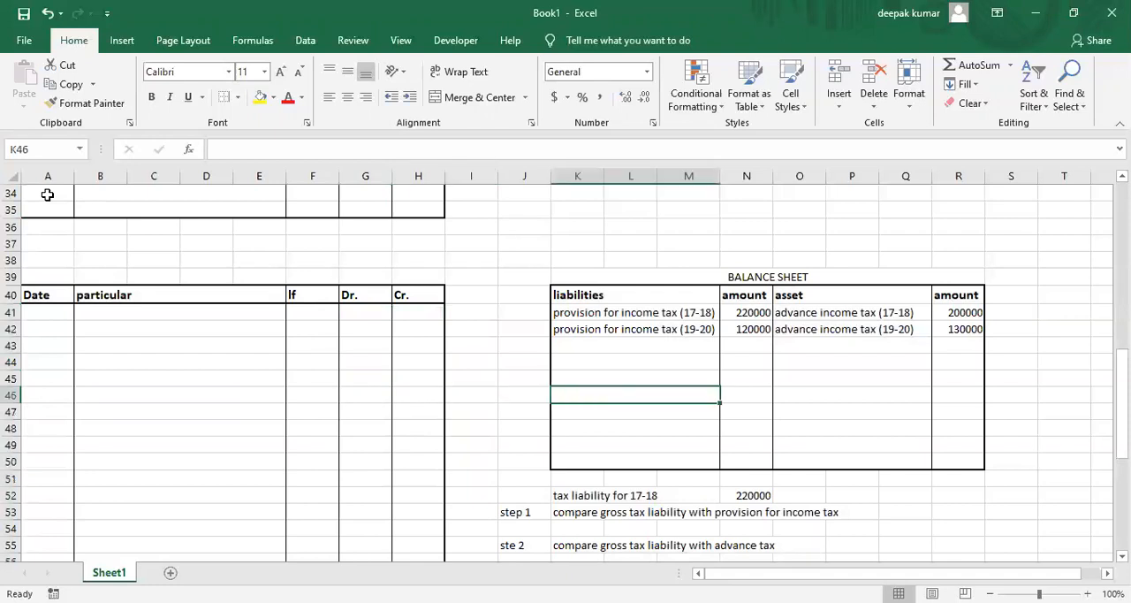
key(Up)
key(Up)
key(Up)
key(Up)
key(Up)
key(shift+Right)
key(shift+Right)
key(shift+Right)
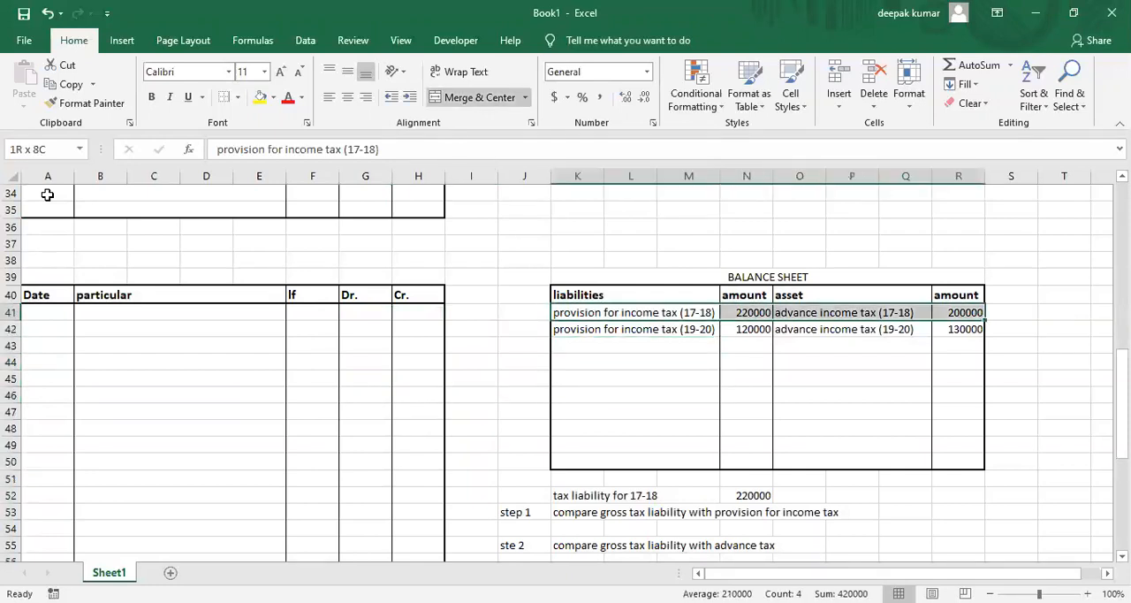
key(shift+Down)
key(Delete)
Clear the 17-18 tax liability label and its amount in row 52 below the pasted balance sheet.
key(Down)
key(Down)
key(Down)
key(Down)
key(Down)
key(Down)
key(Down)
key(Down)
key(Down)
key(Down)
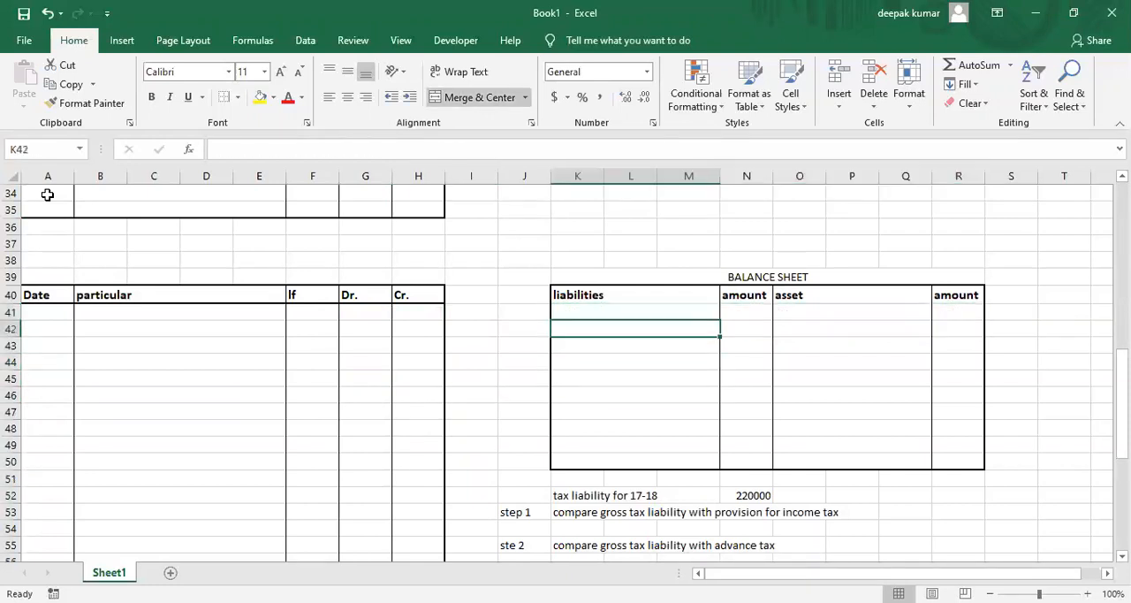
key(Down)
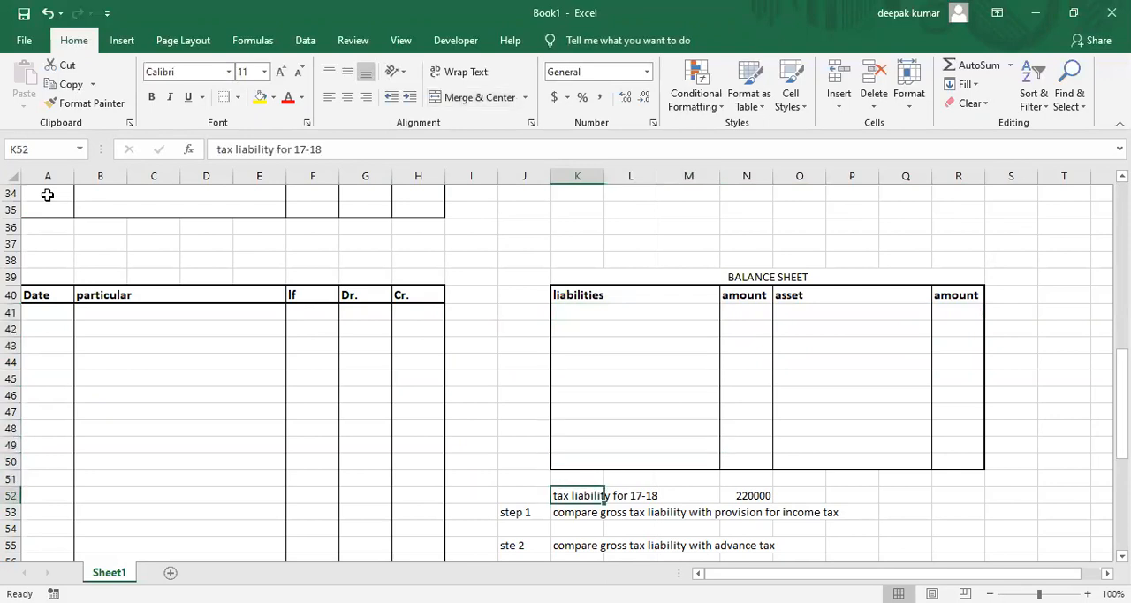
key(shift+Right)
key(shift+Right)
key(shift+Right)
key(shift+Right)
key(Delete)
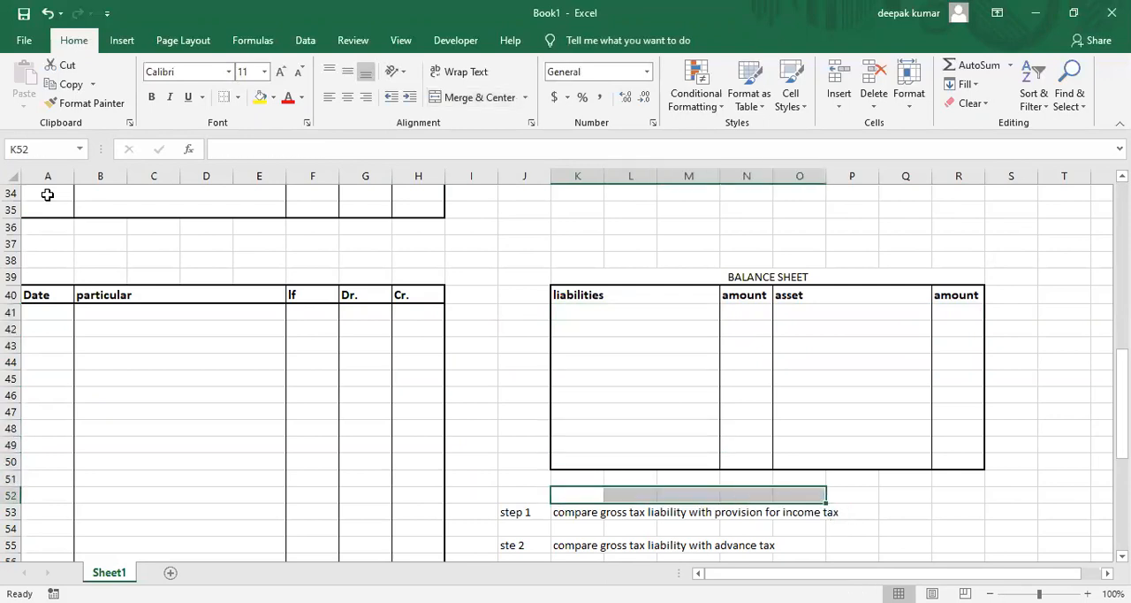
key(Down)
key(Down)
key(Down)
key(Down)
key(Up)
key(Up)
key(Up)
key(Down)
key(Up)
key(Down)
key(Up)
key(Up)
key(Up)
key(Up)
key(Up)
key(Up)
key(Up)
key(Up)
key(Up)
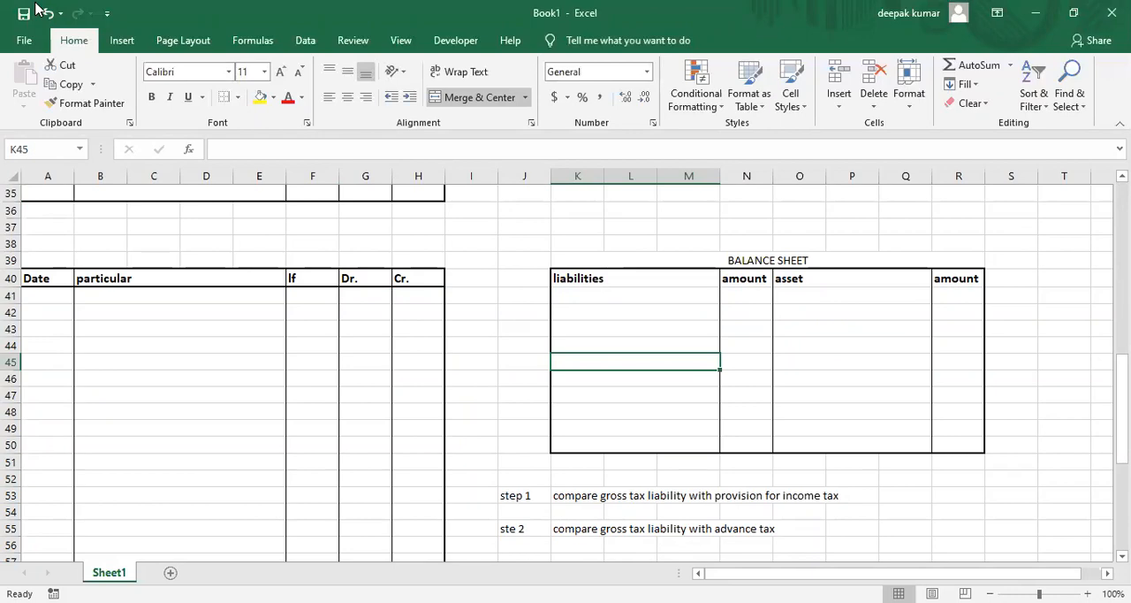
Check the Arihant Ltd trial balance in the PDF and enter "advance income tax (17-18)" as an asset in O41 in Excel.
key(alt+Tab)
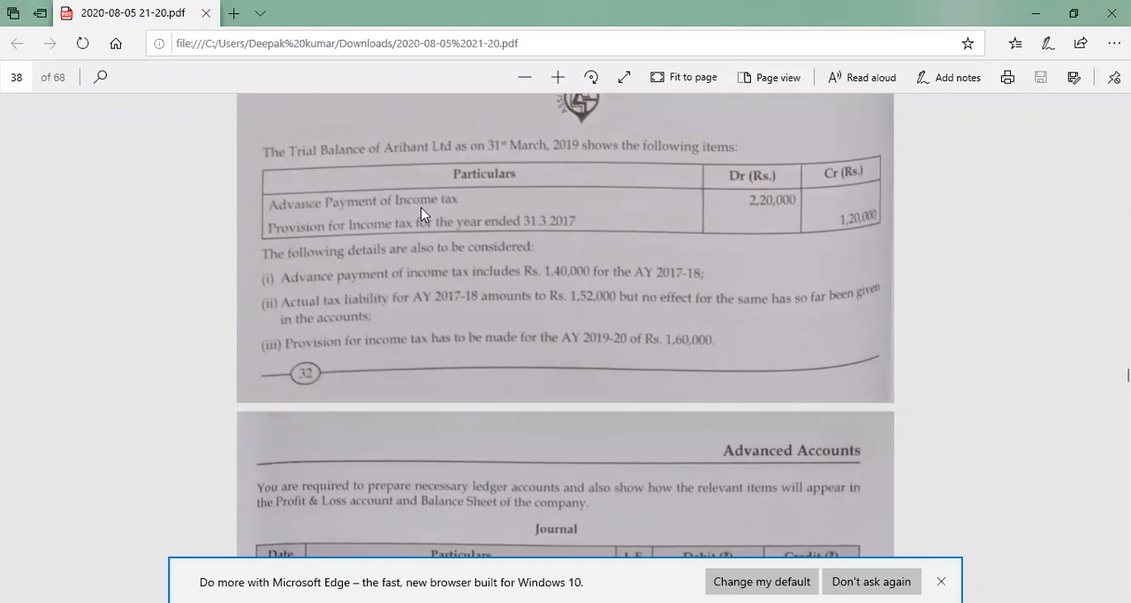
key(alt+Tab)
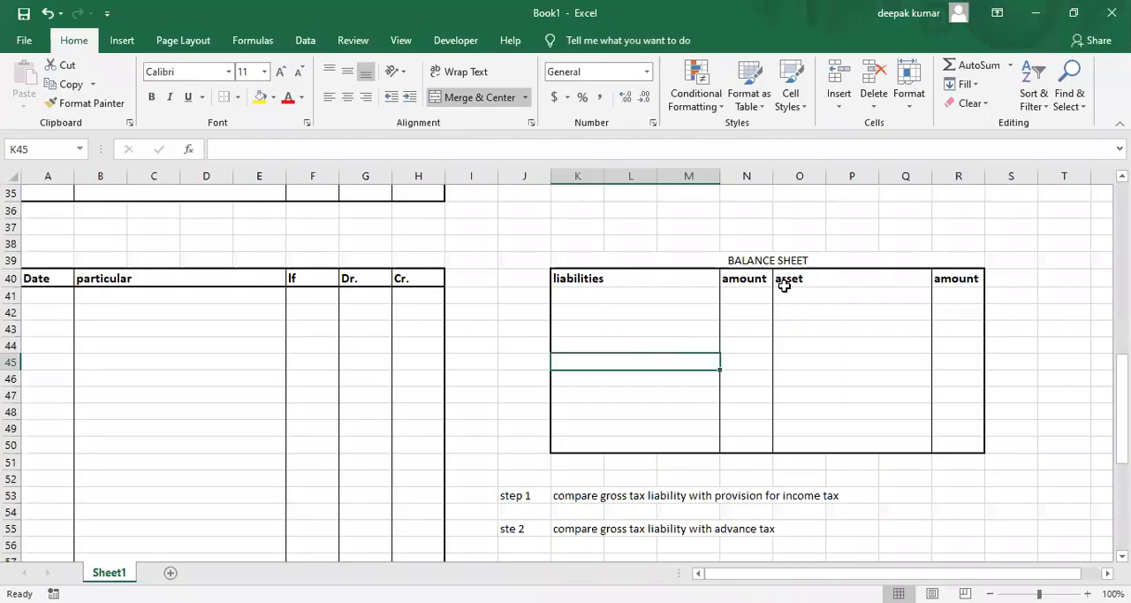
click(786, 296)
text(ad)
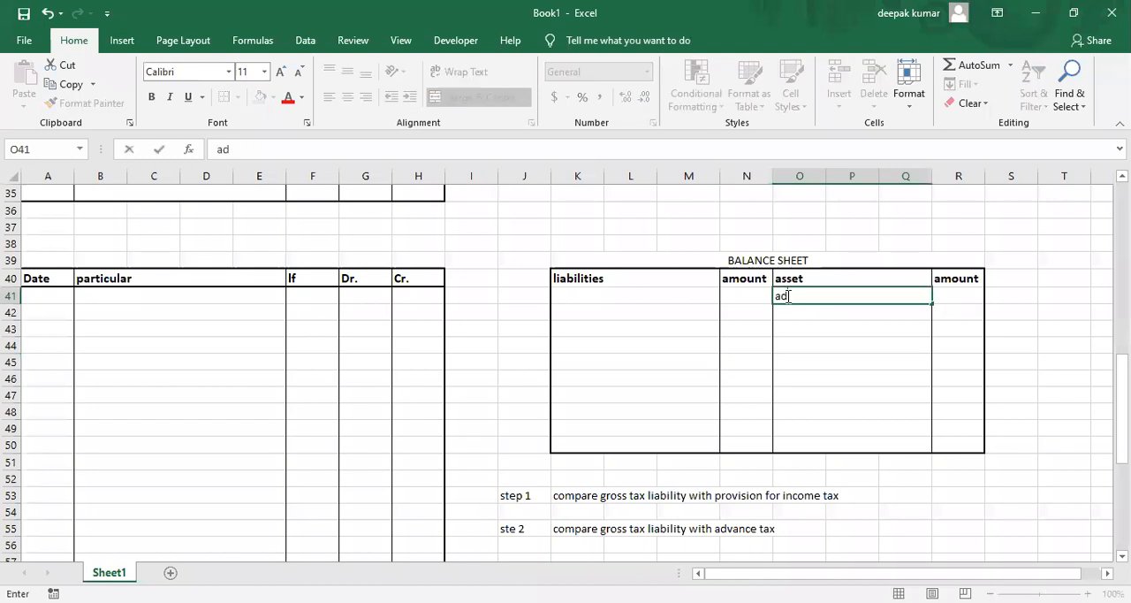
text(vance in)
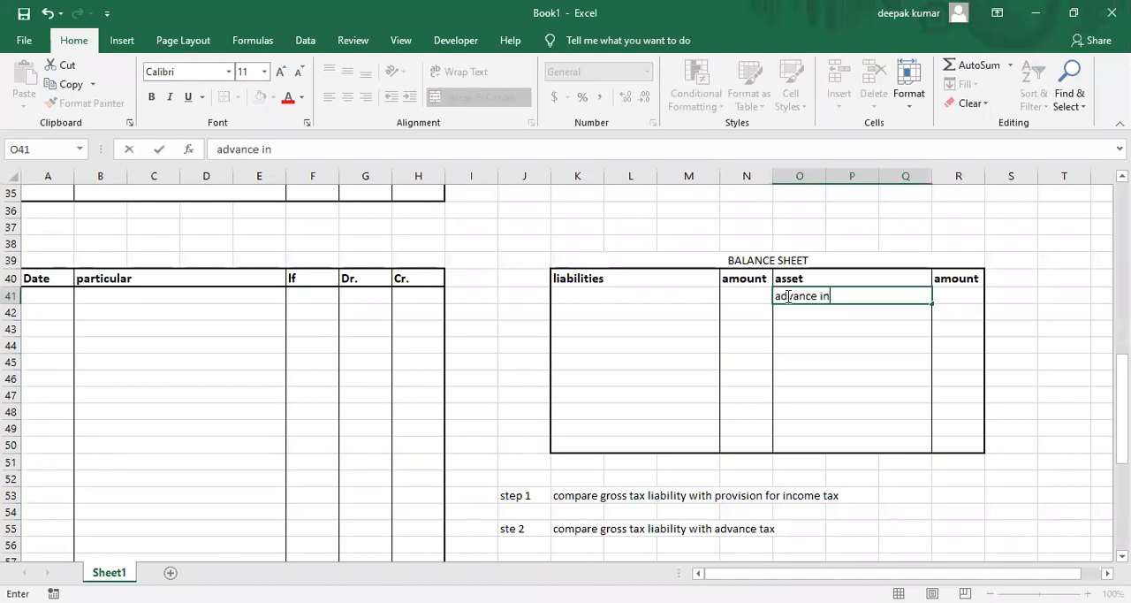
text(come tax (17-)
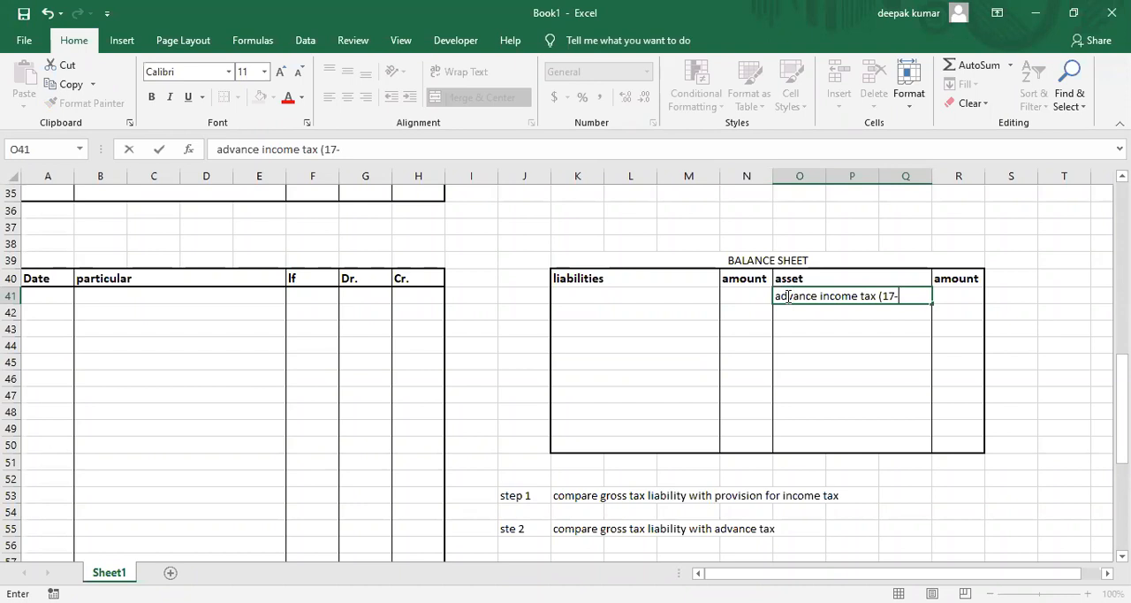
text(18))
key(Return)
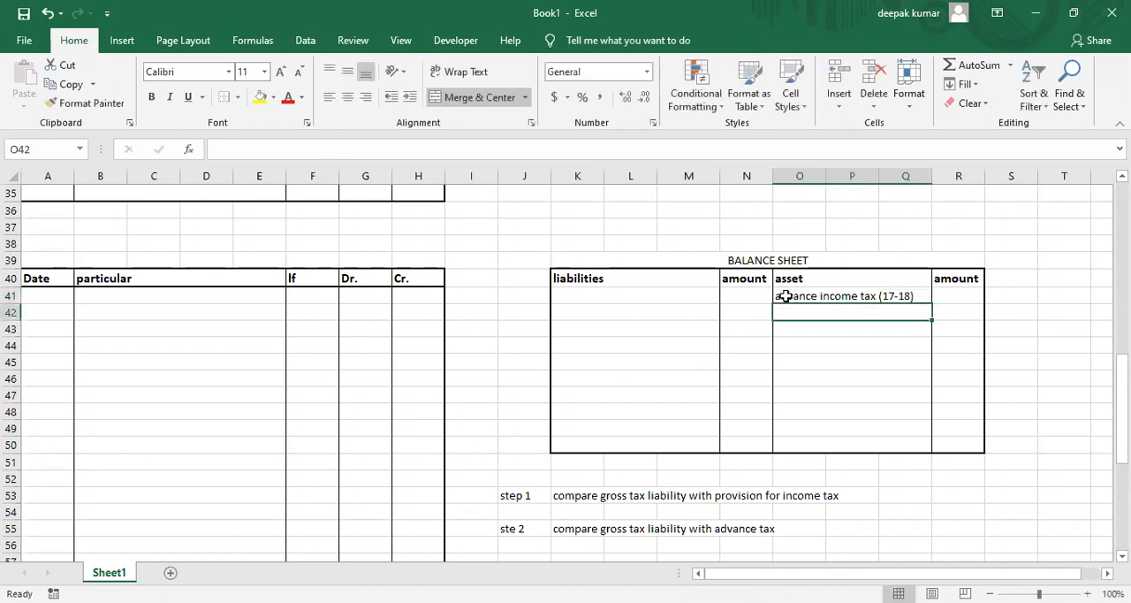
Enter "advance income tax (18-19)" as the second asset in O42.
text(advance )
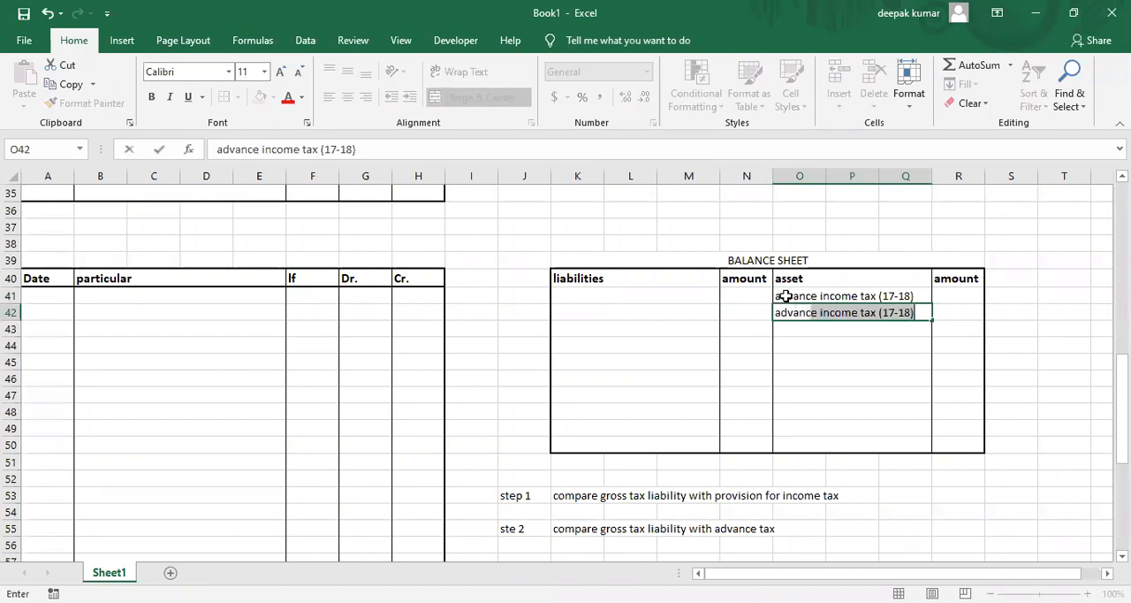
text(income tax)
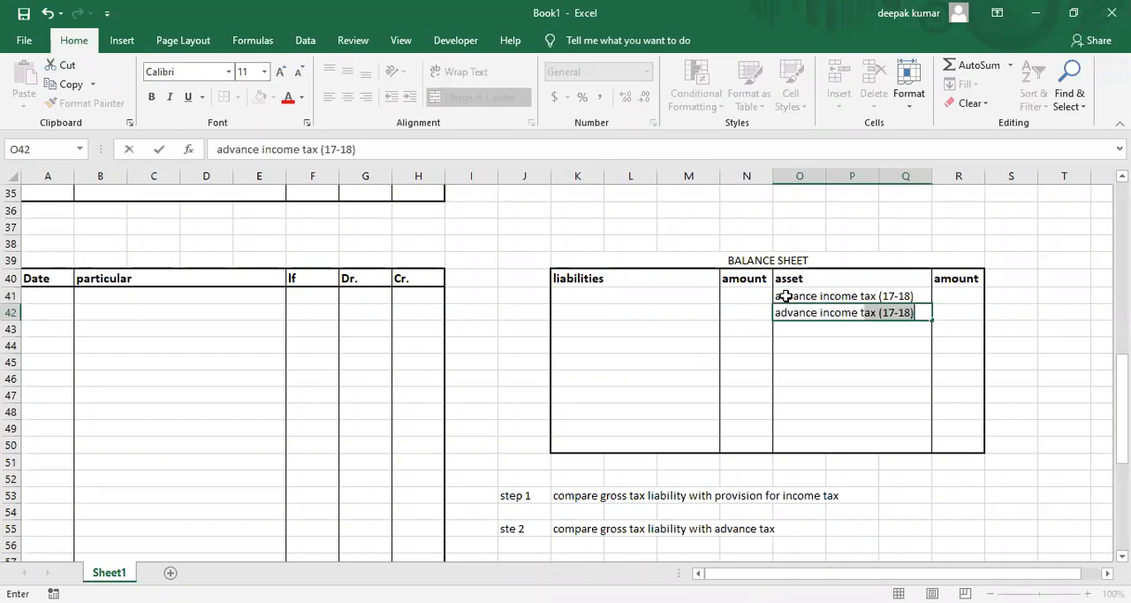
text( (18-19))
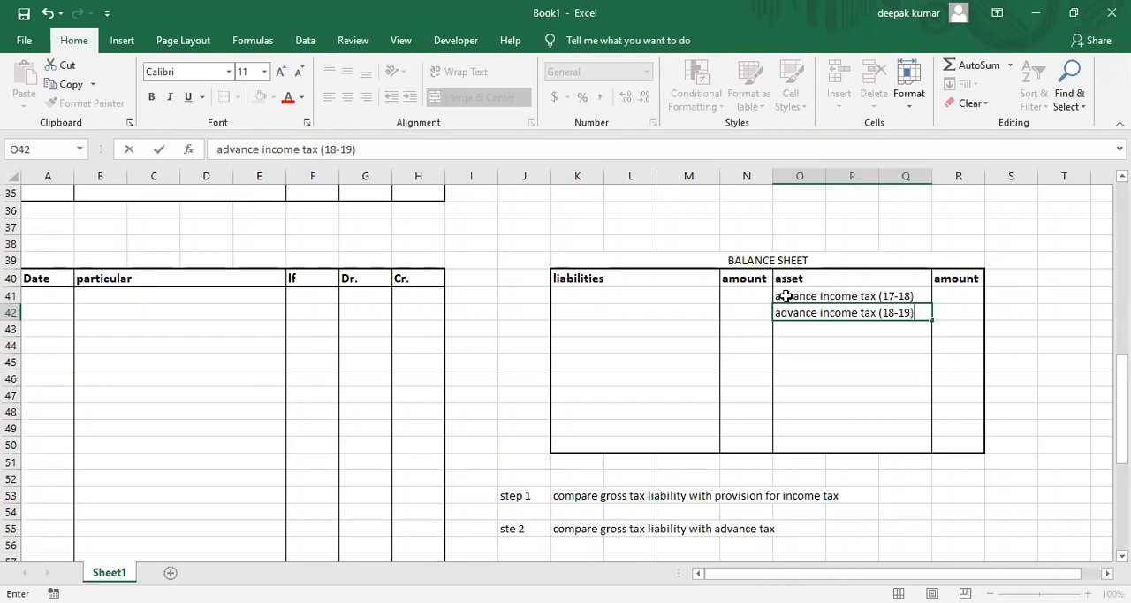
key(Return)
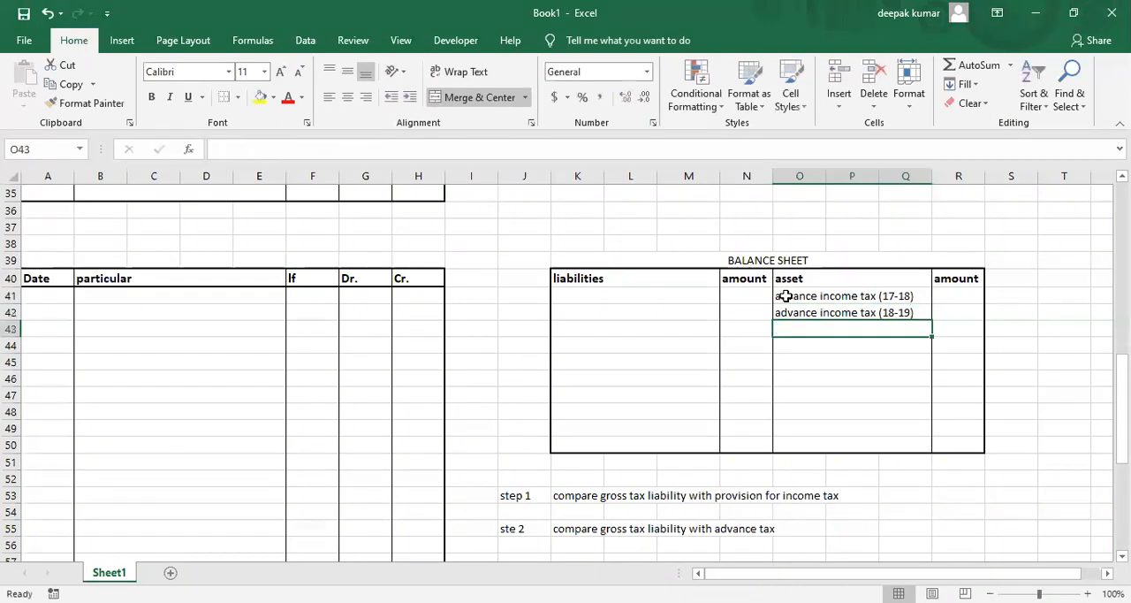
Check the AY 2017-18 advance payment in the PDF and enter 140000 as the amount of advance income tax (17-18) in R41.
click(945, 300)
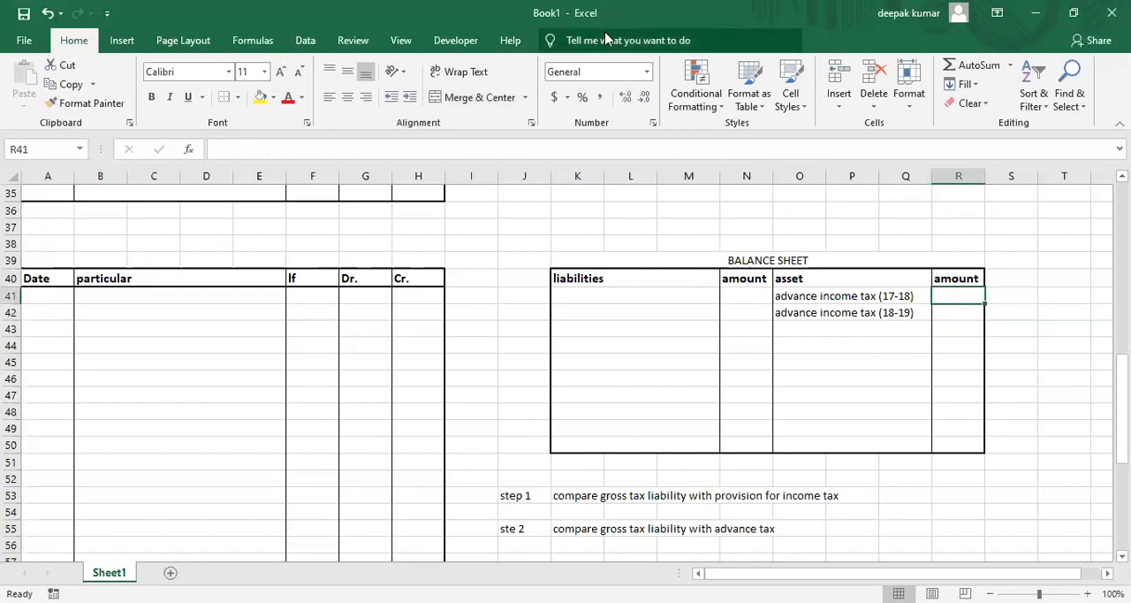
key(alt+Tab)
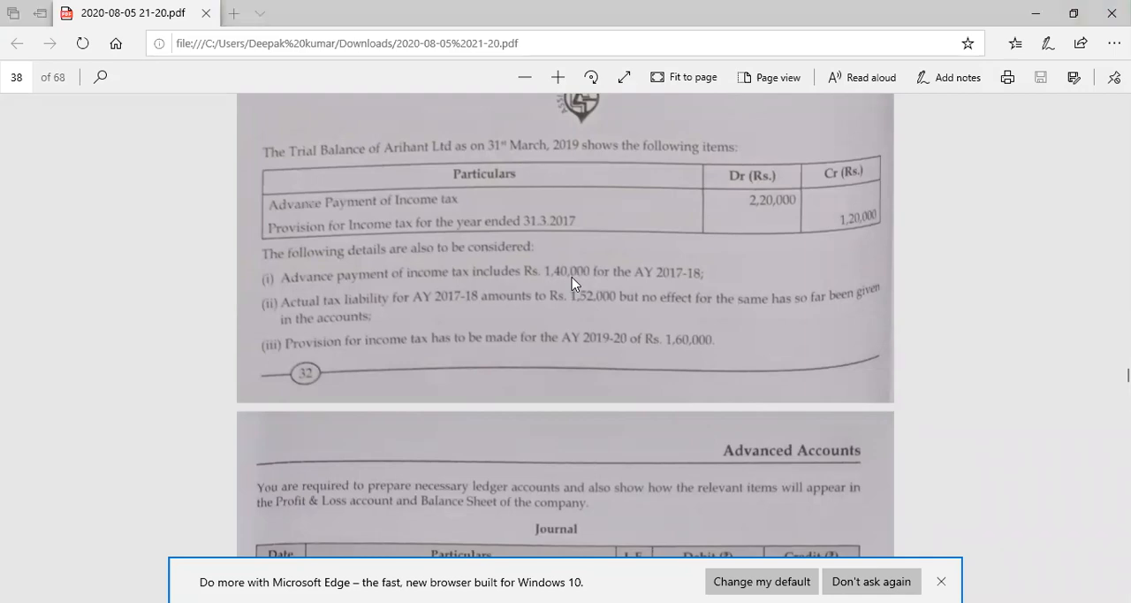
key(alt+Tab)
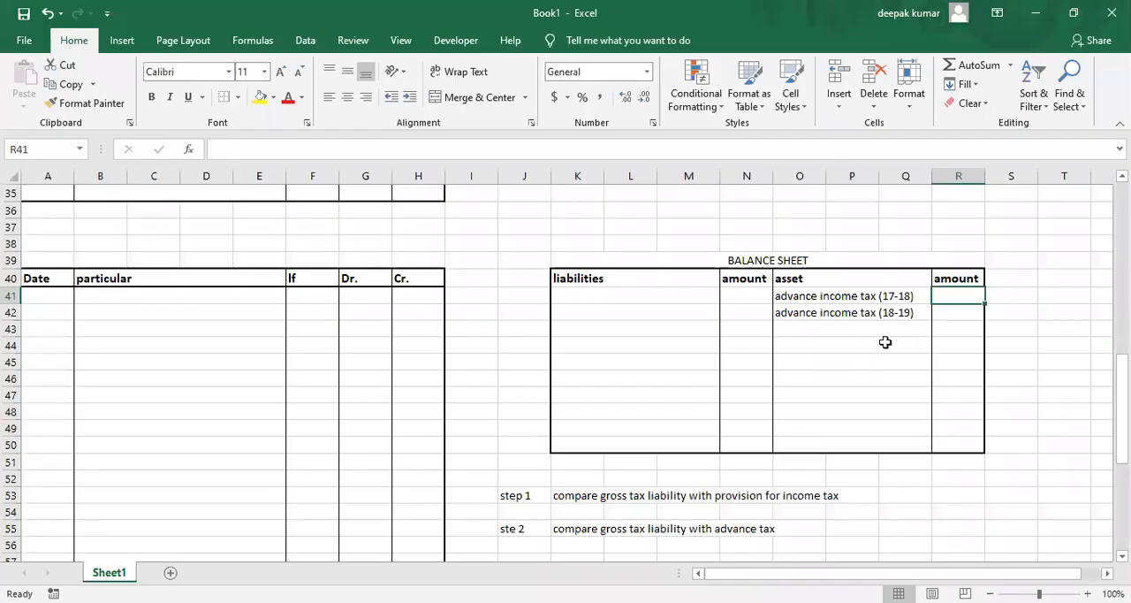
text(140000)
key(Return)
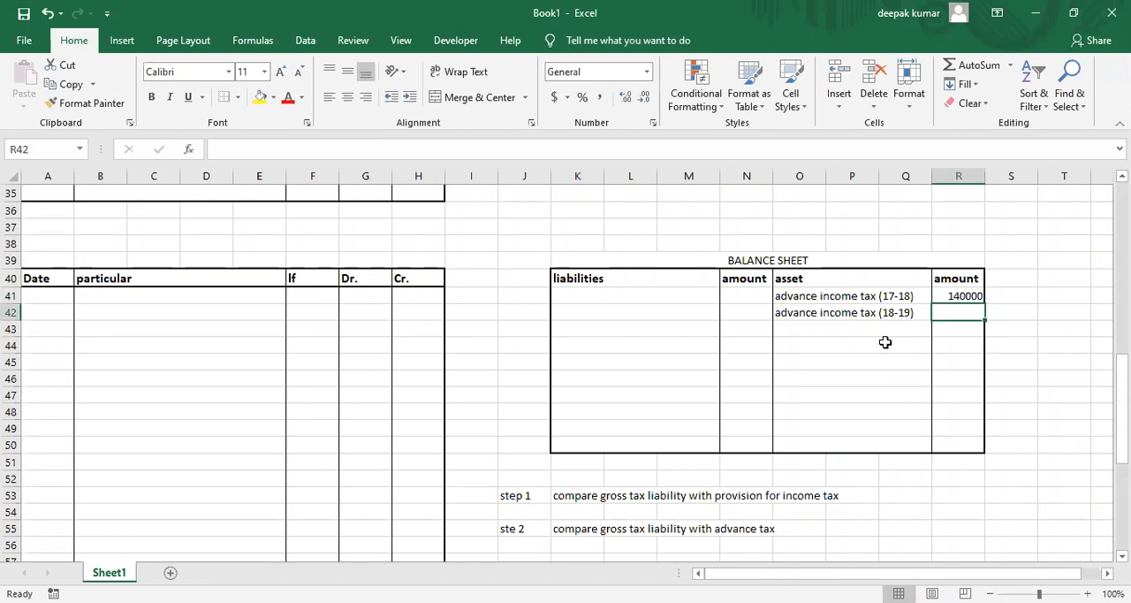
Calculate the advance income tax (18-19) amount in R42 with the formula =220000-R41.
text(=)
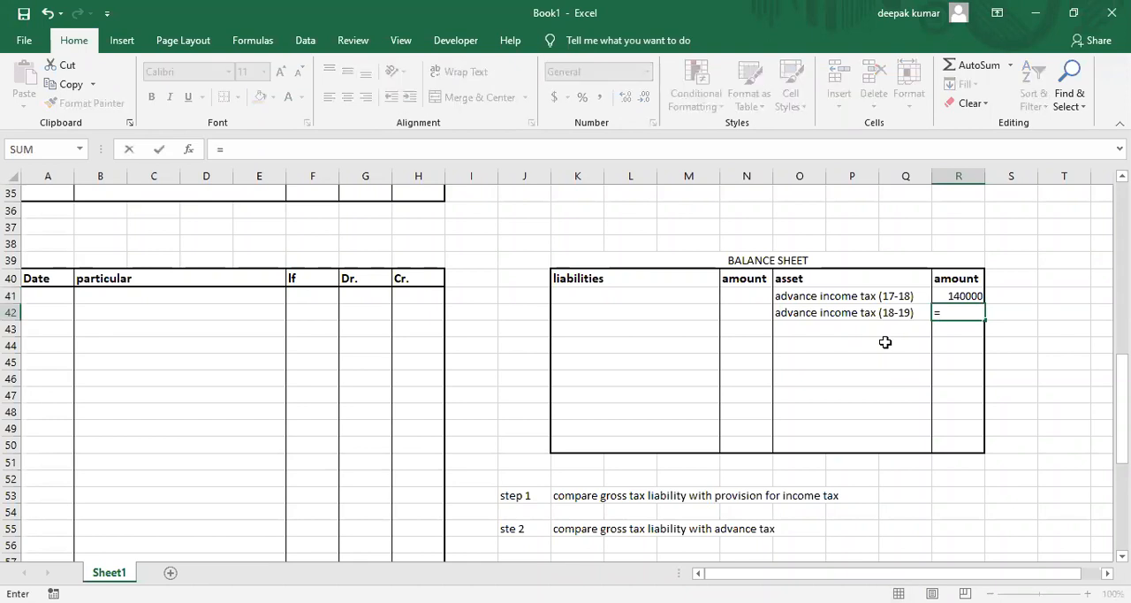
text(220000-)
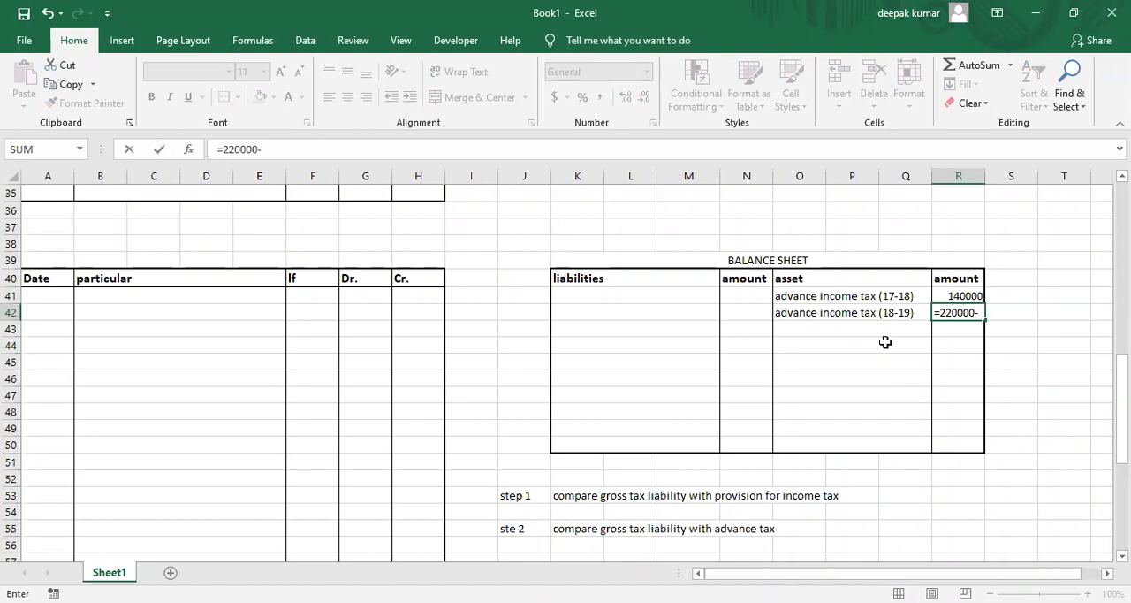
key(Up)
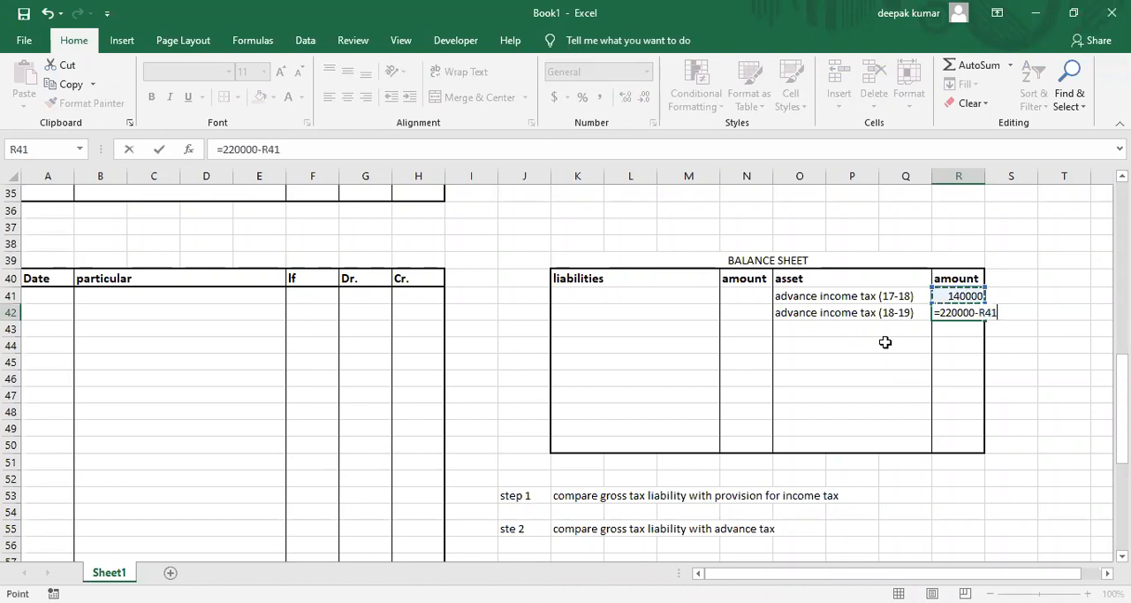
key(Return)
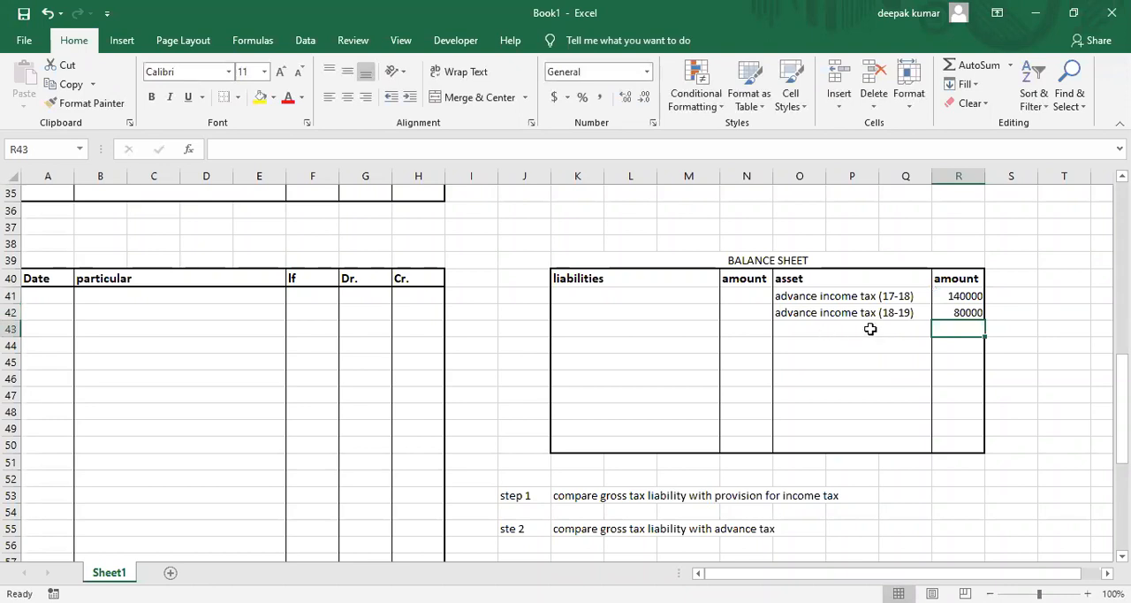
click(948, 312)
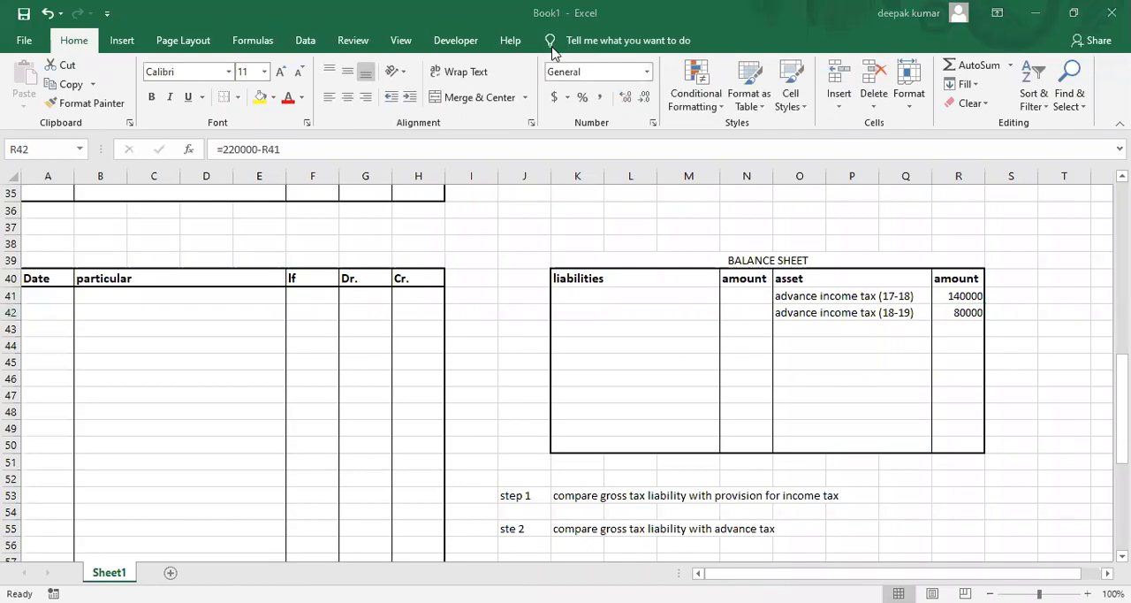
Check the actual AY 2017-18 tax liability in the PDF and enter the note "tax liabality for 17-18 - 152000" in K52 in Excel.
key(alt+Tab)
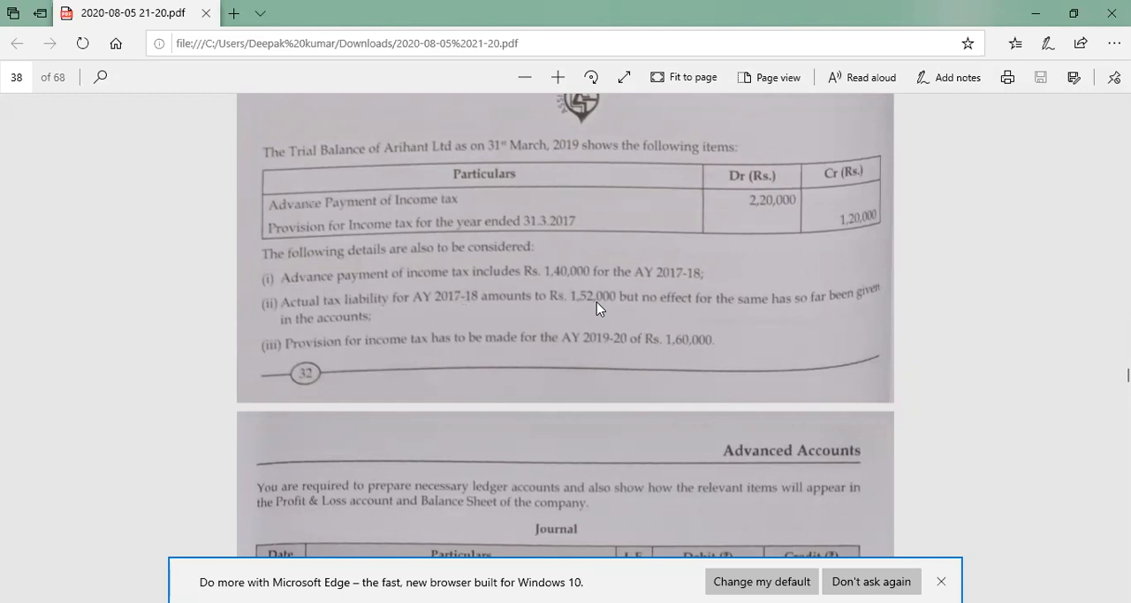
key(alt+Tab)
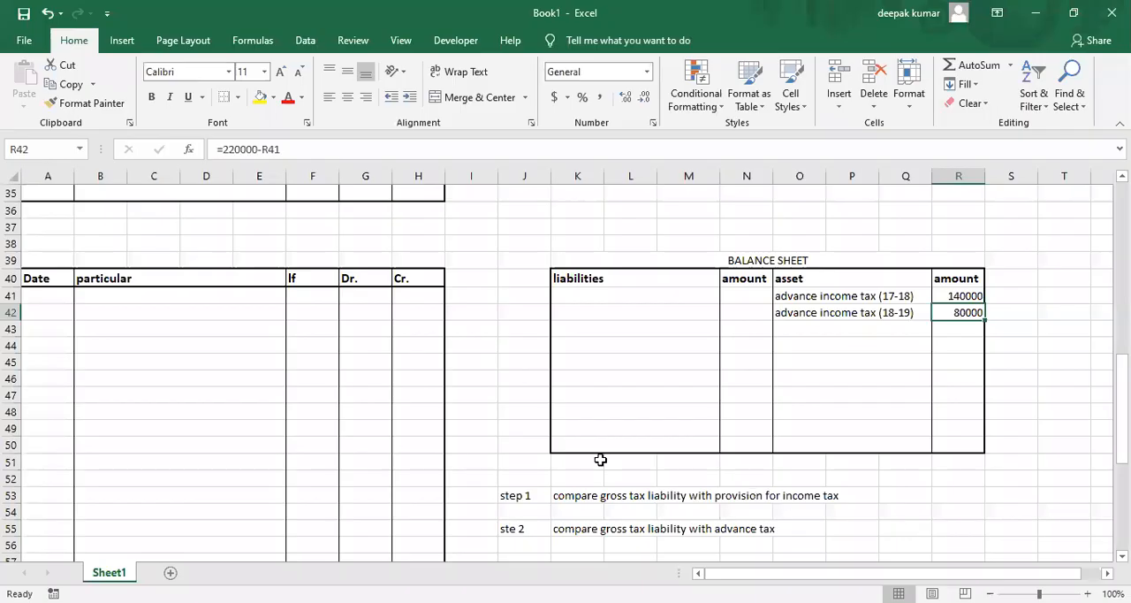
click(569, 479)
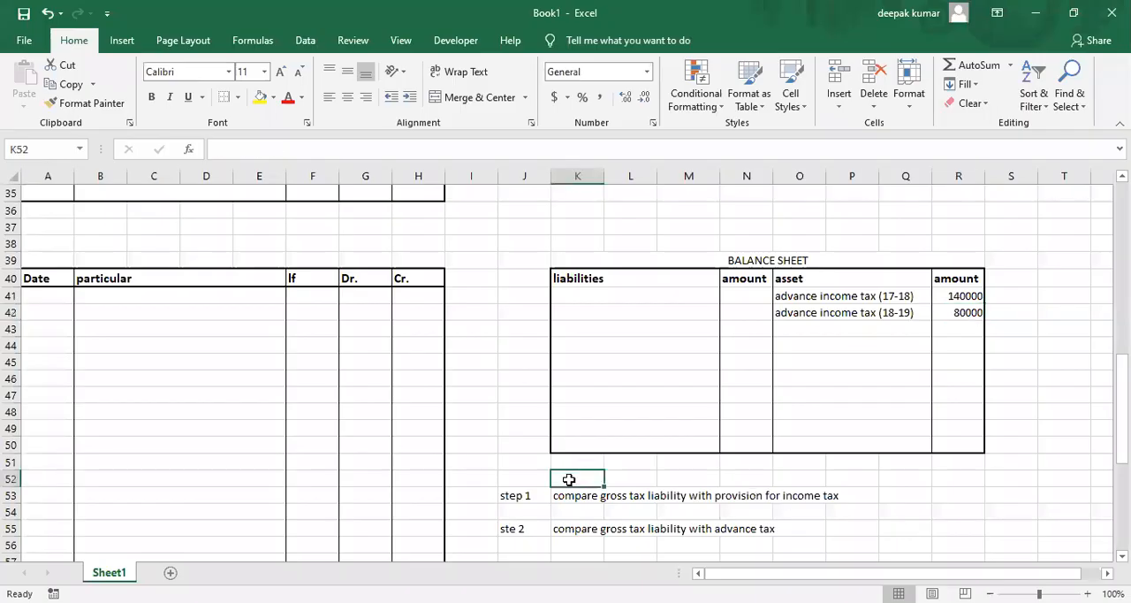
text(tax liabail)
key(BackSpace)
key(BackSpace)
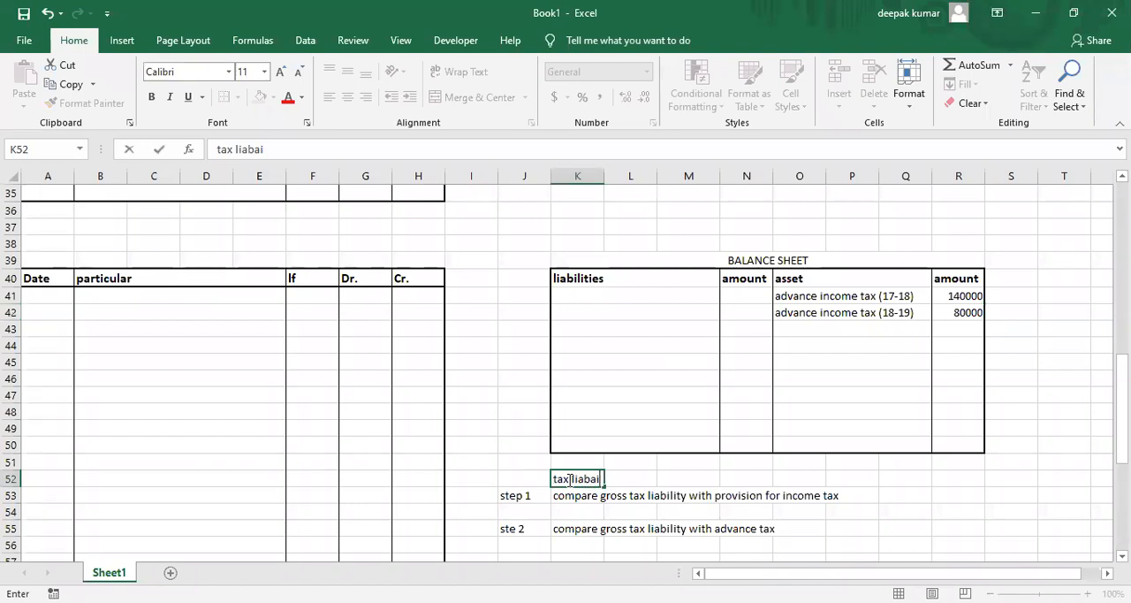
text(lity for 17-18 - 152000)
key(Return)
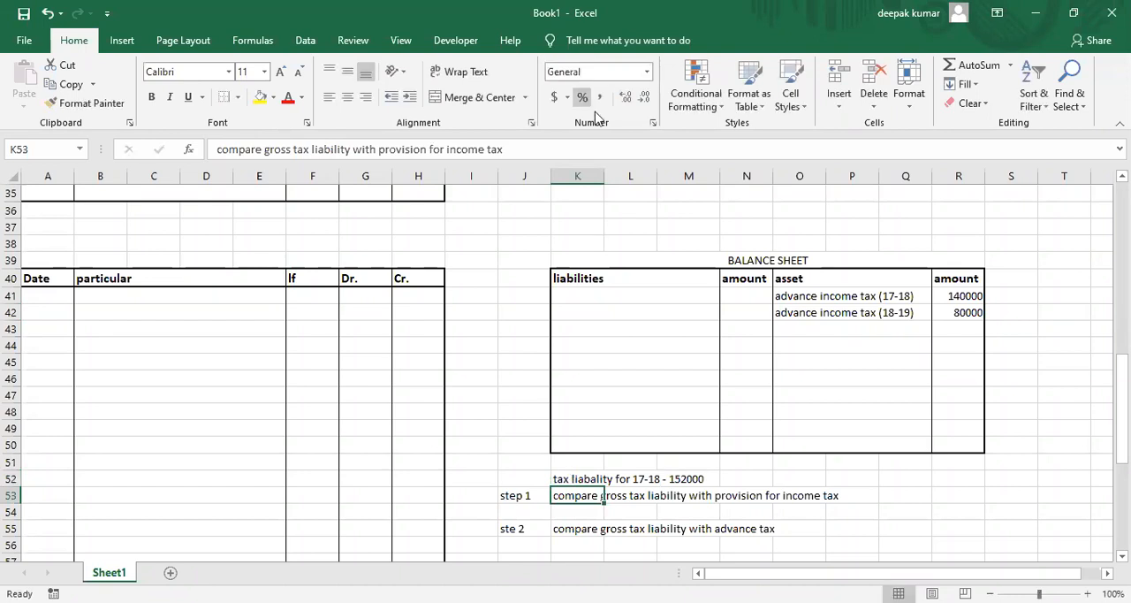
Check the required income tax provision in the PDF and enter "profit and loss a/c" with a spaced "Dr." in journal cell B41 in Excel.
key(alt+Tab)
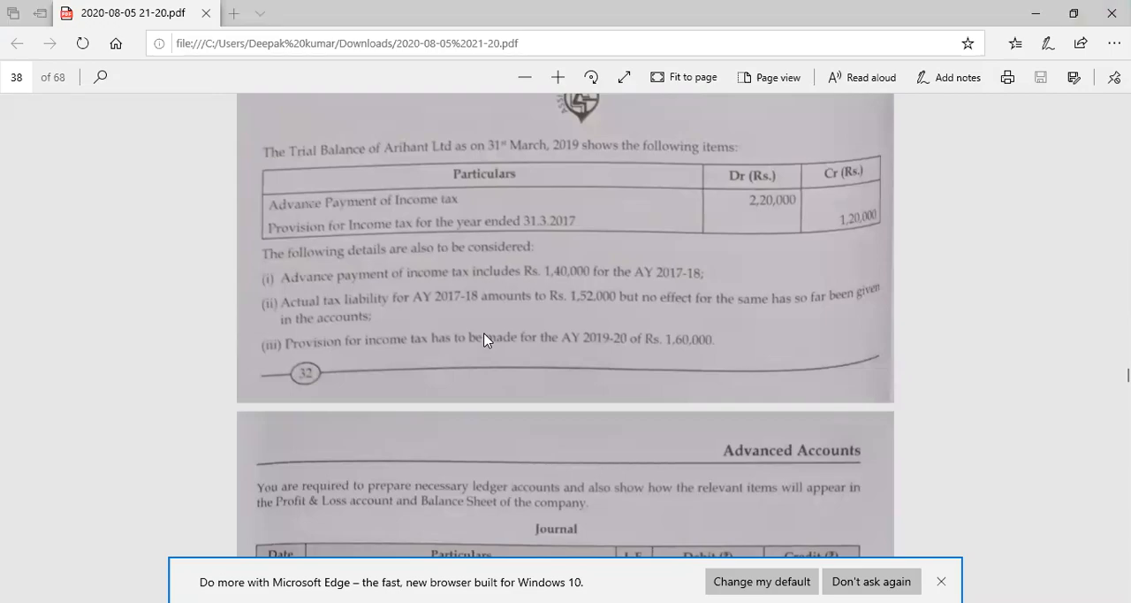
key(alt+Tab)
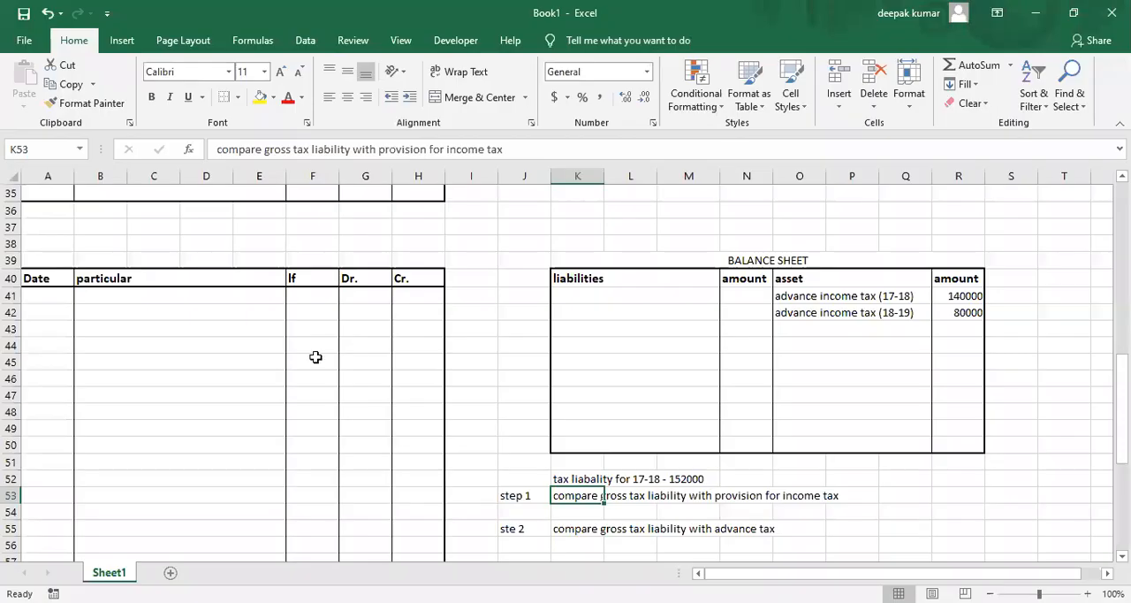
click(86, 299)
text(pro)
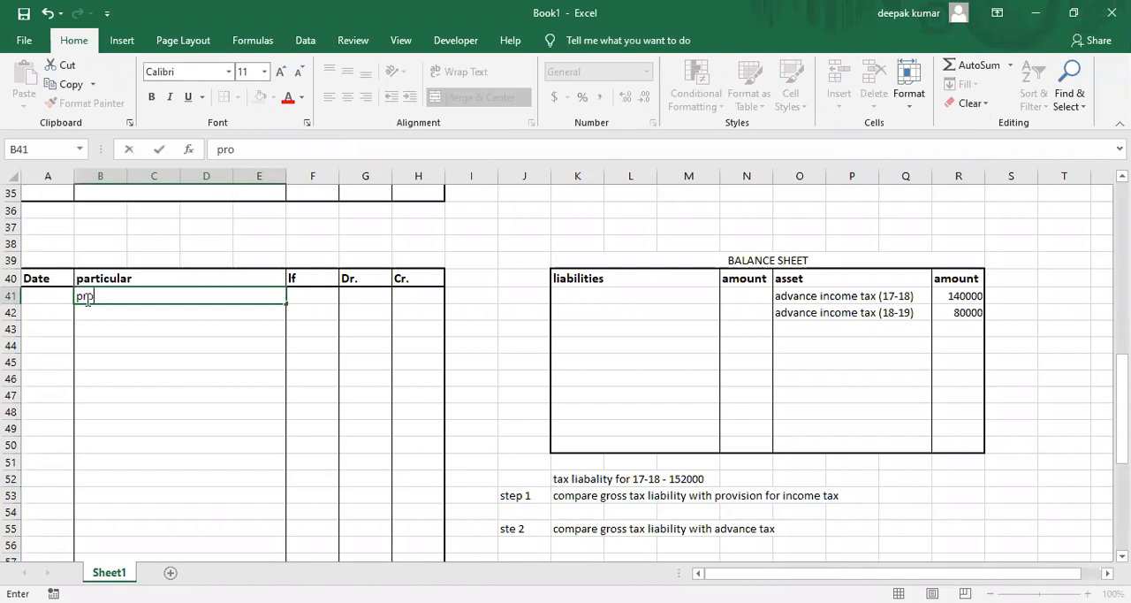
text(fit and loaa)
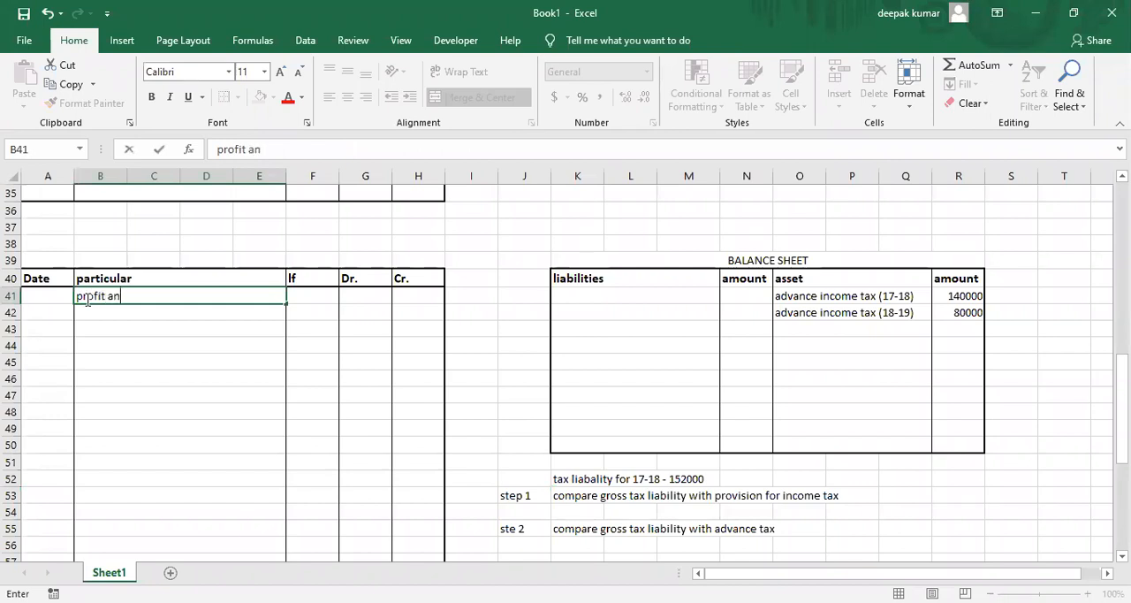
key(BackSpace)
key(BackSpace)
key(BackSpace)
key(BackSpace)
text(loss a/c                               Dr.)
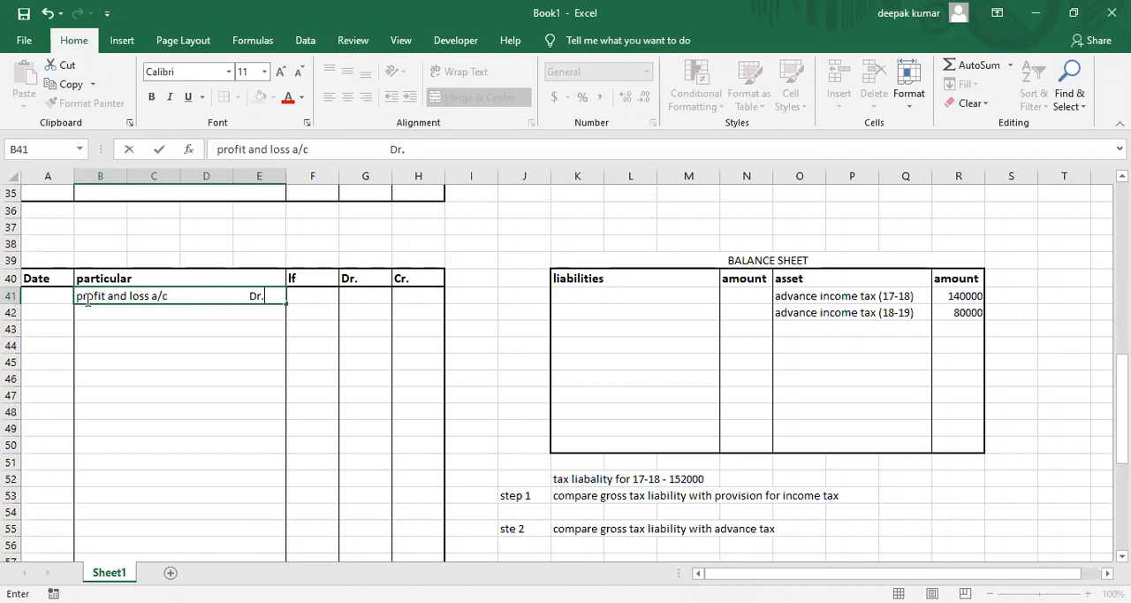
key(Tab)
key(Tab)
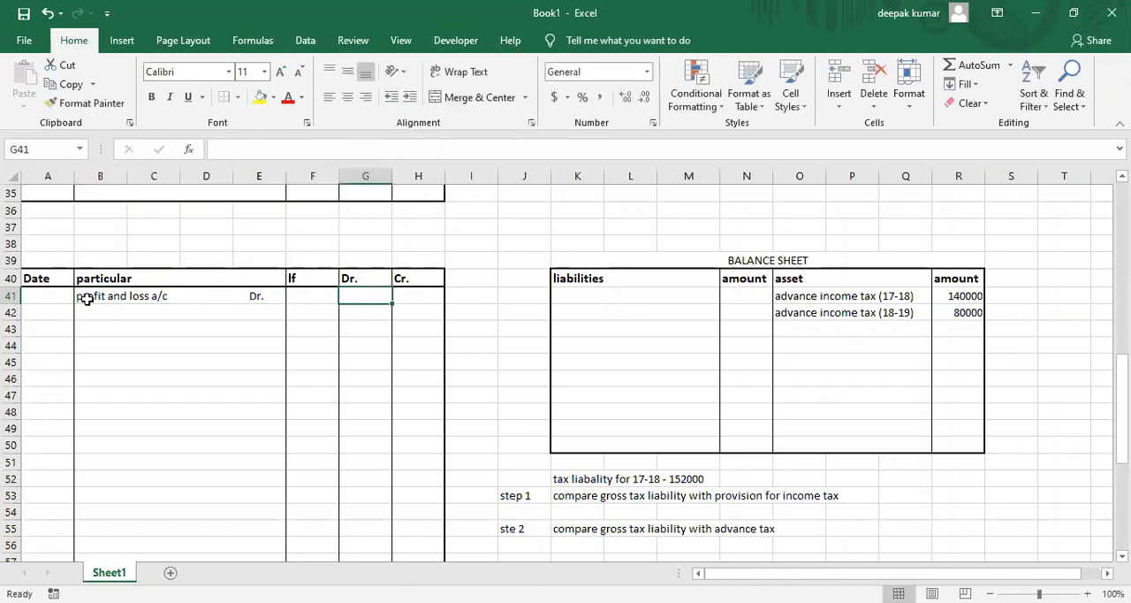
key(Left)
key(Left)
key(Left)
key(Down)
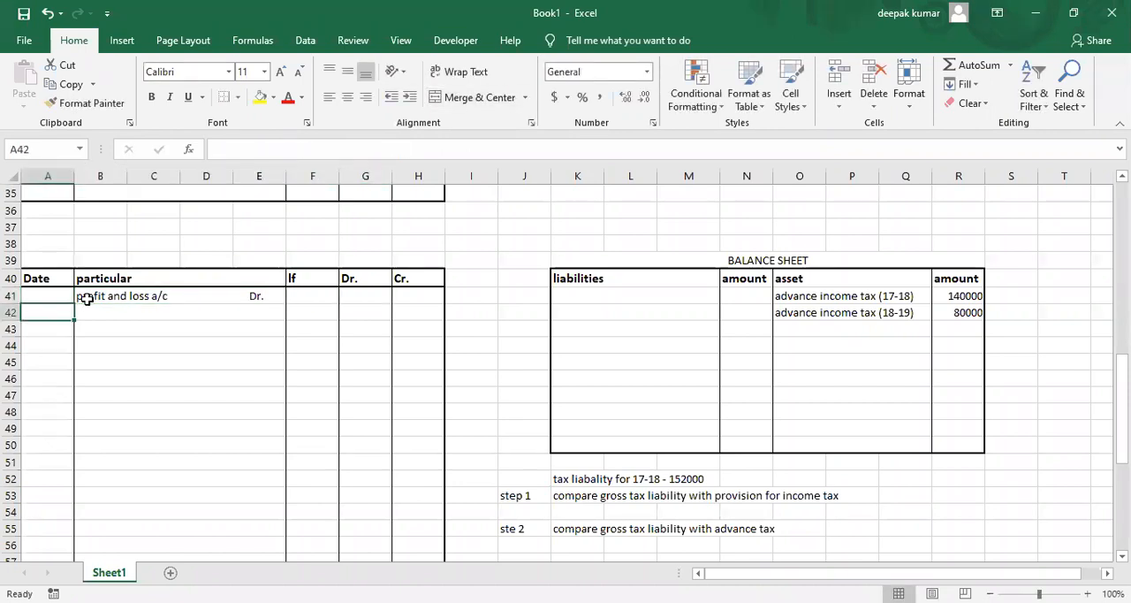
key(Right)
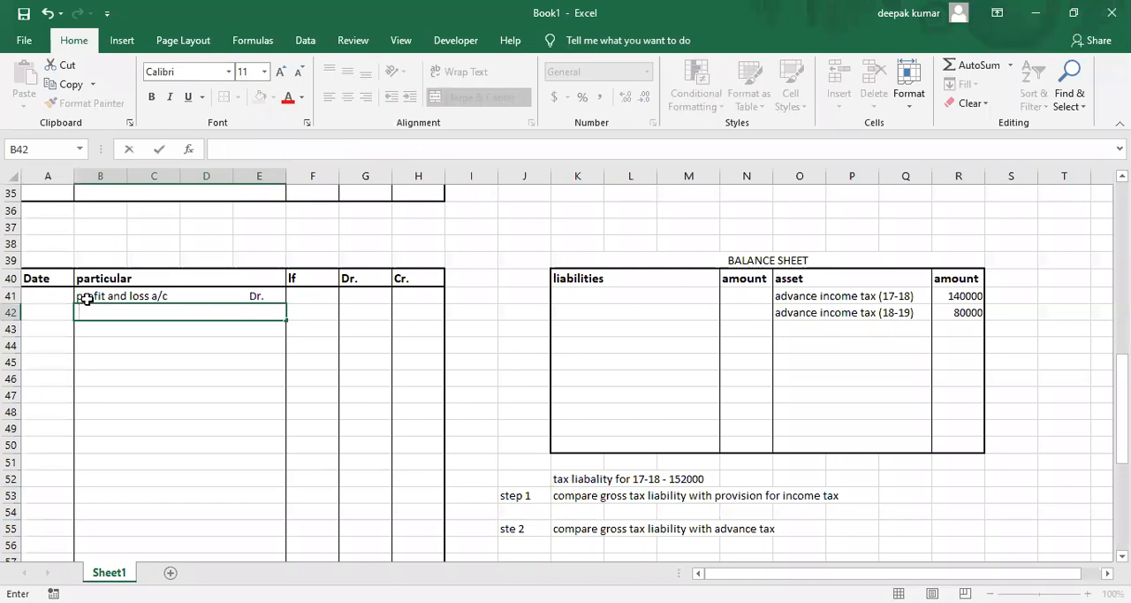
text(to provison for)
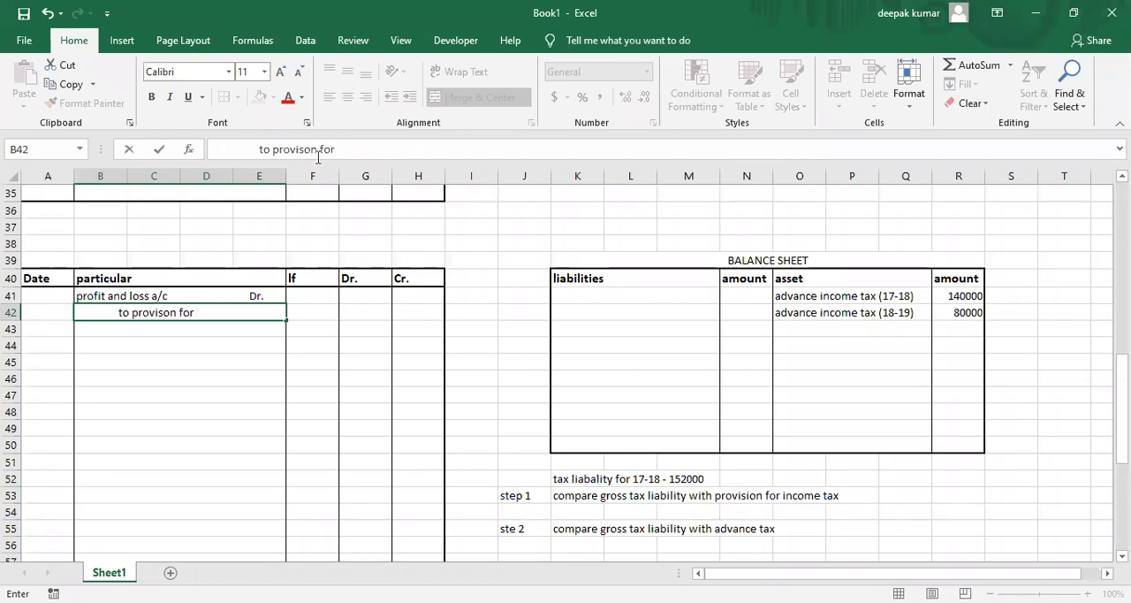
key(Escape)
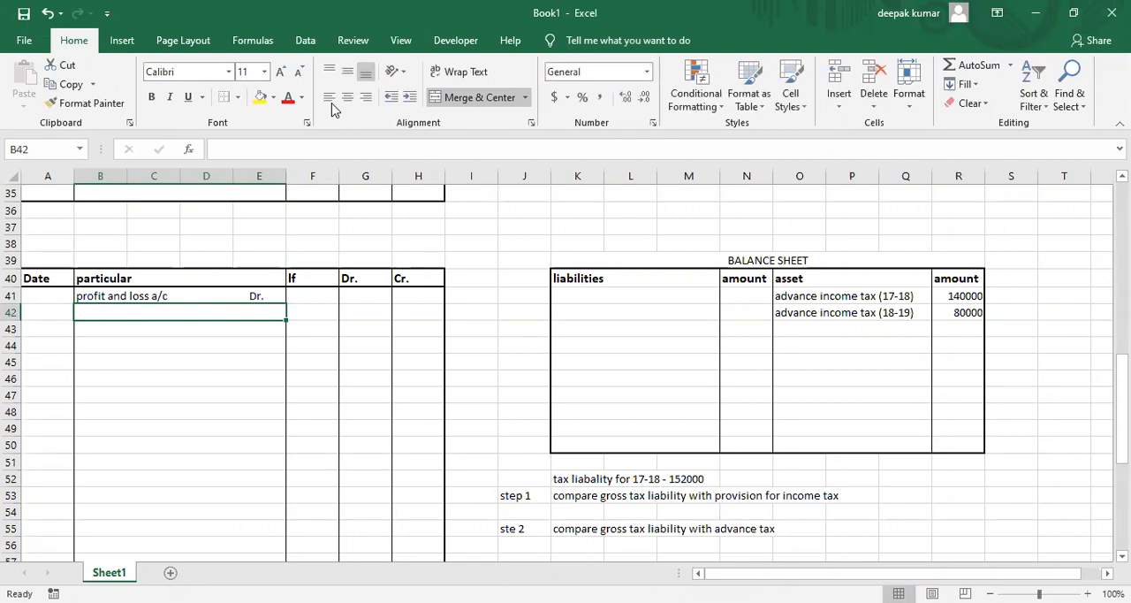
Check the Arihant Ltd trial balance in the PDF and enter "provision for income tax (17-18)" as a liability in K41 in Excel.
key(alt+Tab)
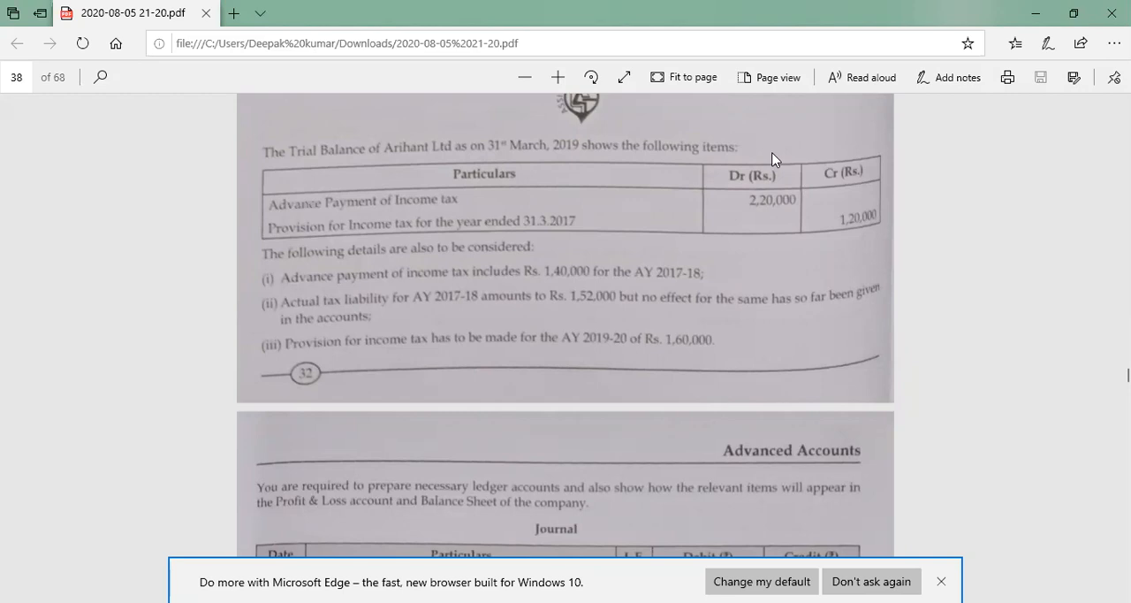
key(alt+Tab)
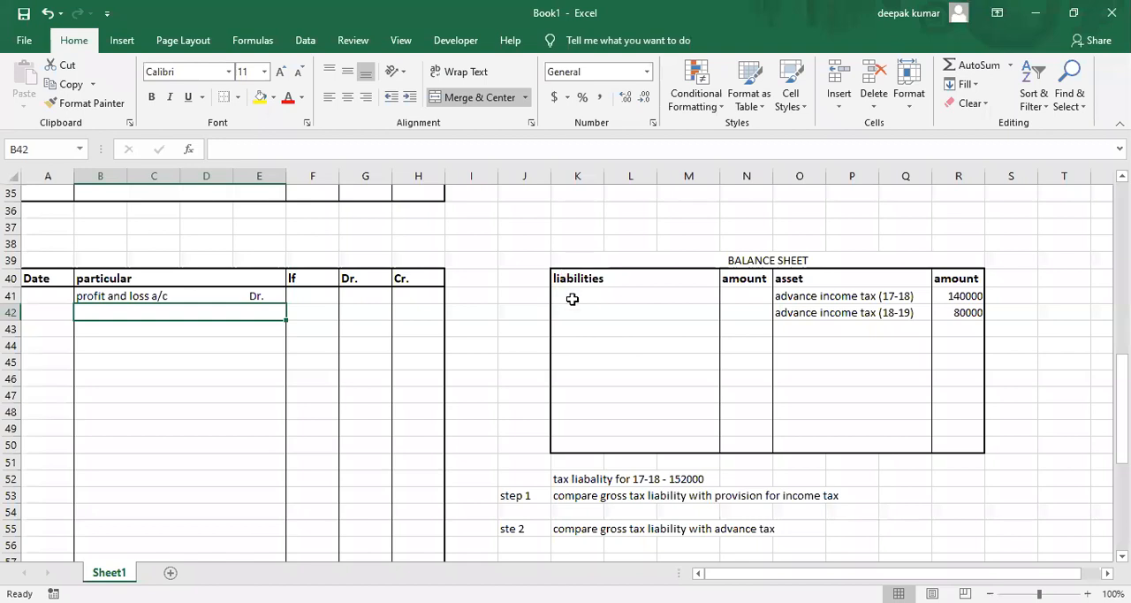
click(573, 299)
text(prov)
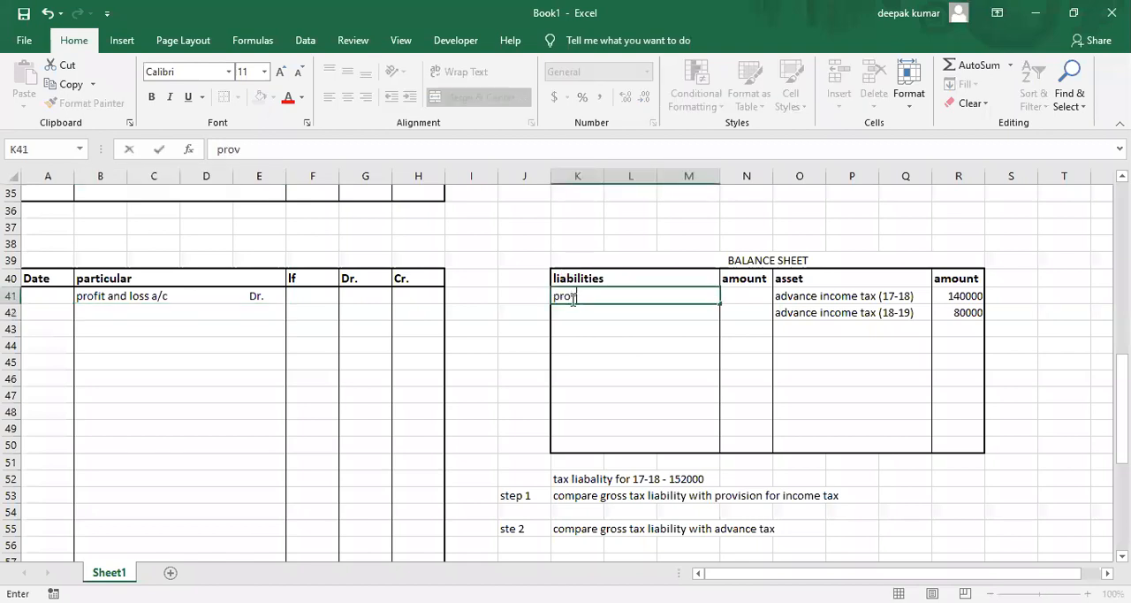
text(ision for in)
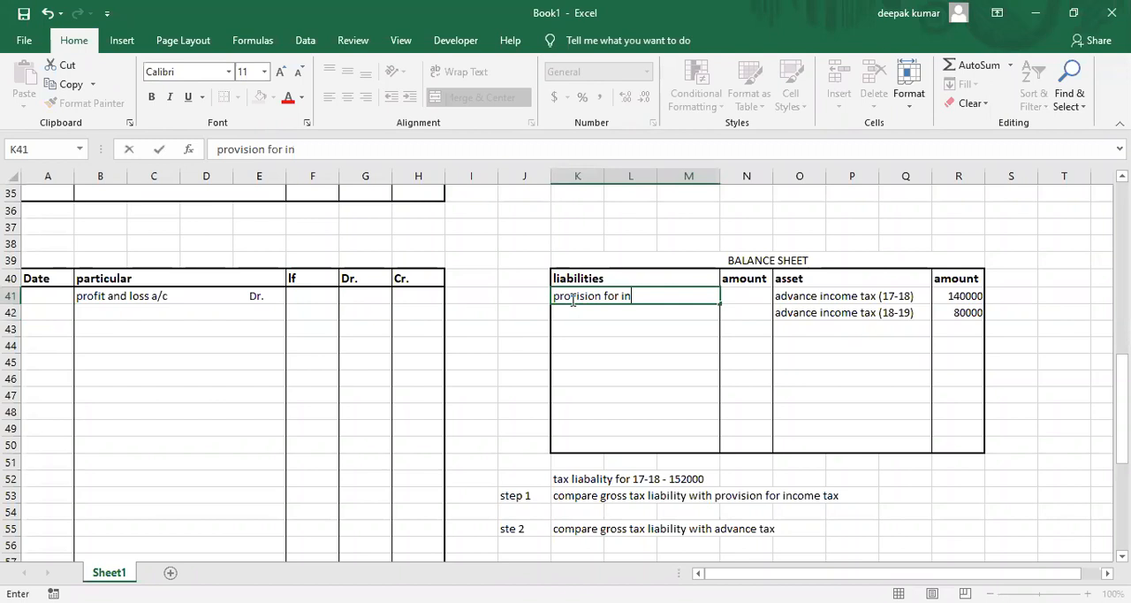
text(come tax (17-18)
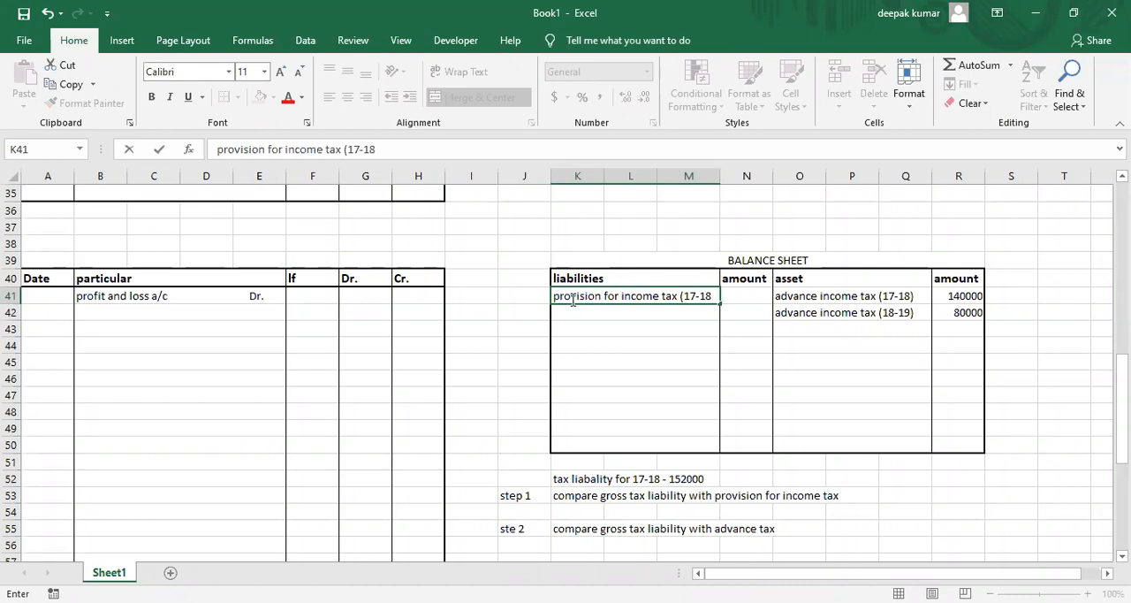
text())
key(Tab)
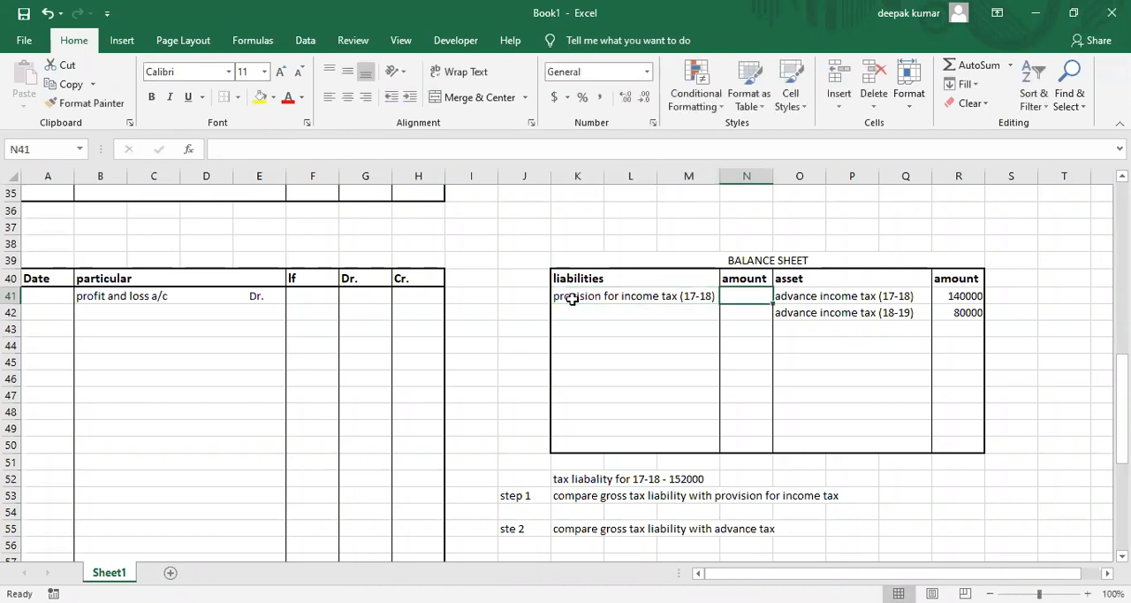
Check the provision figure in the PDF and enter 120000 as the amount of provision for income tax (17-18) in N41.
key(alt+Tab)
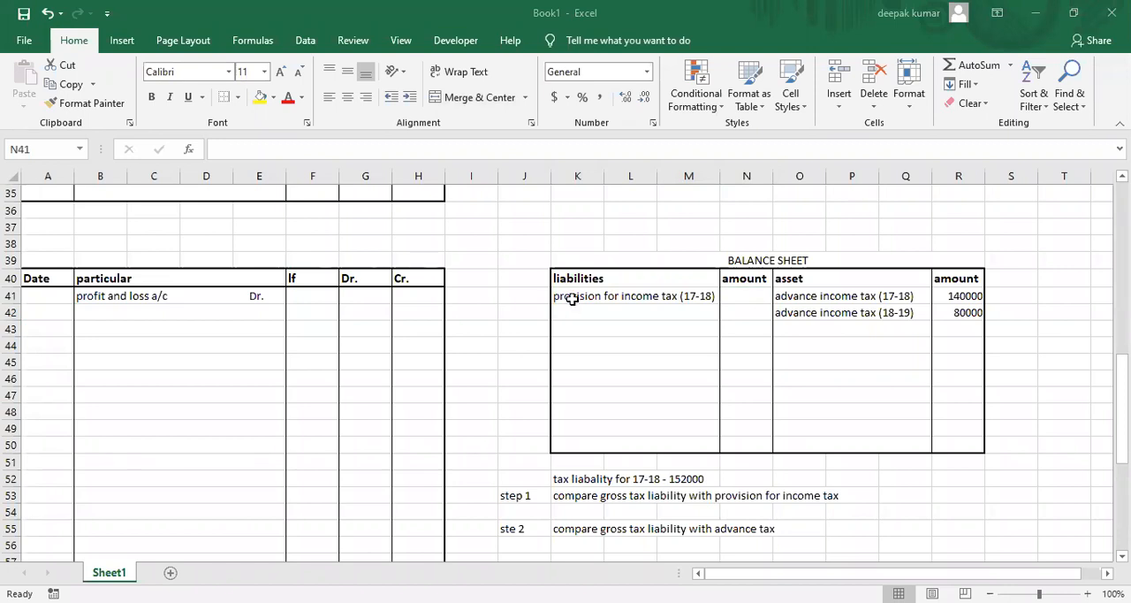
key(alt+Tab)
text(120000)
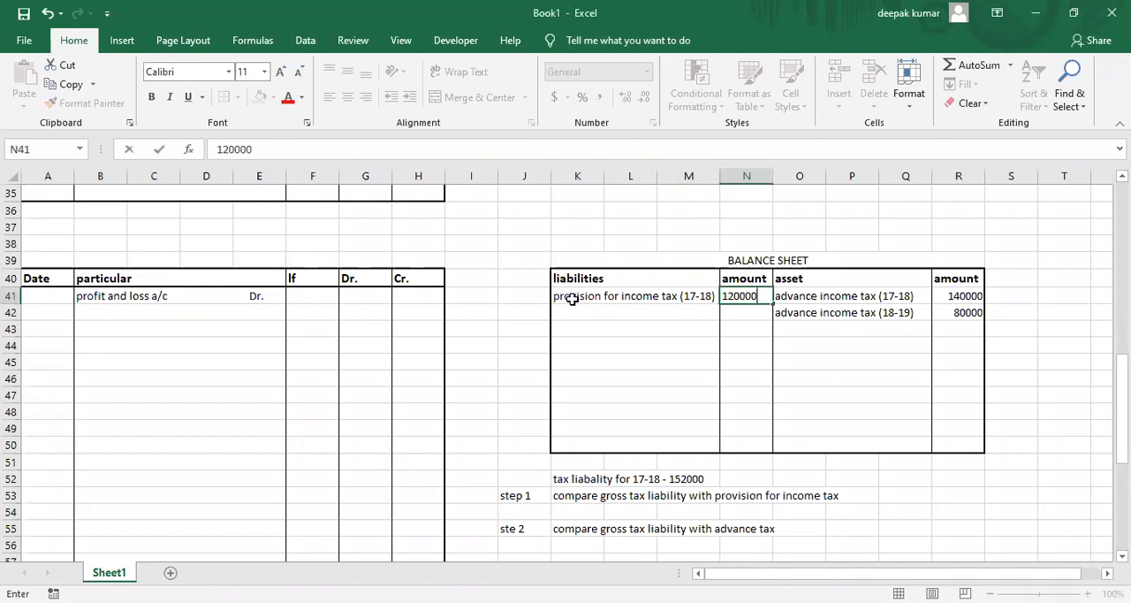
key(Return)
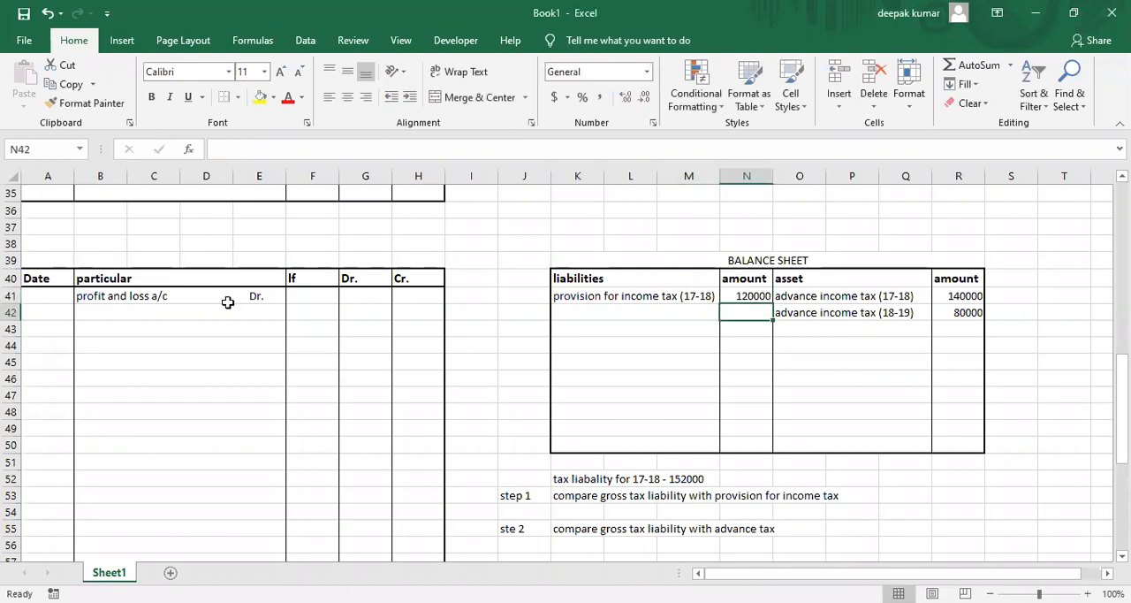
Enter the indented credit line "to provision for income tax (18-19)" in journal cell B42.
click(154, 315)
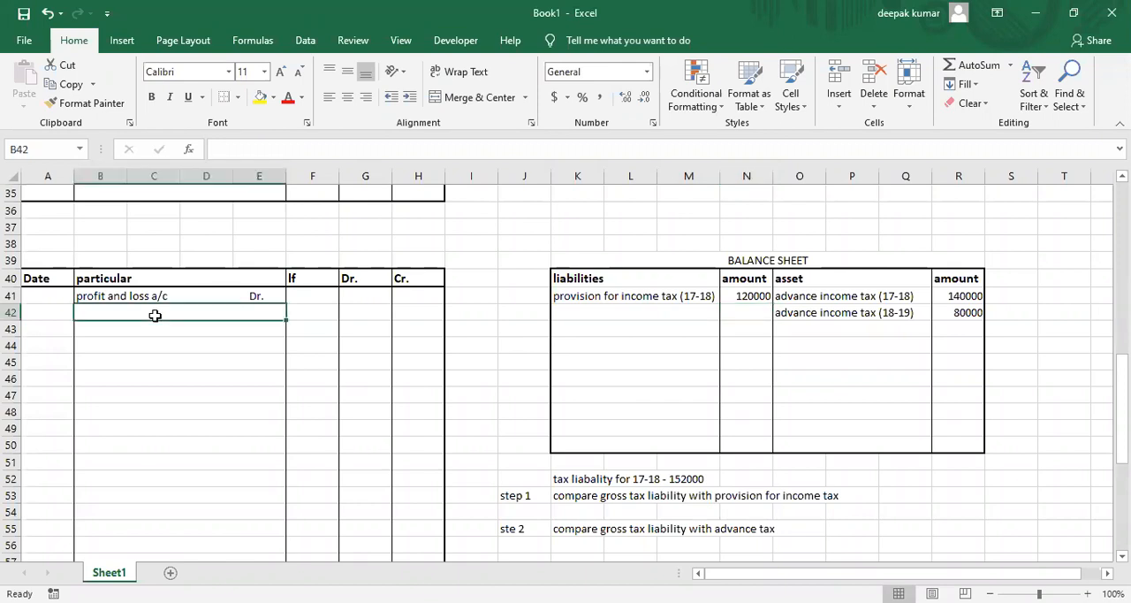
text(to pr)
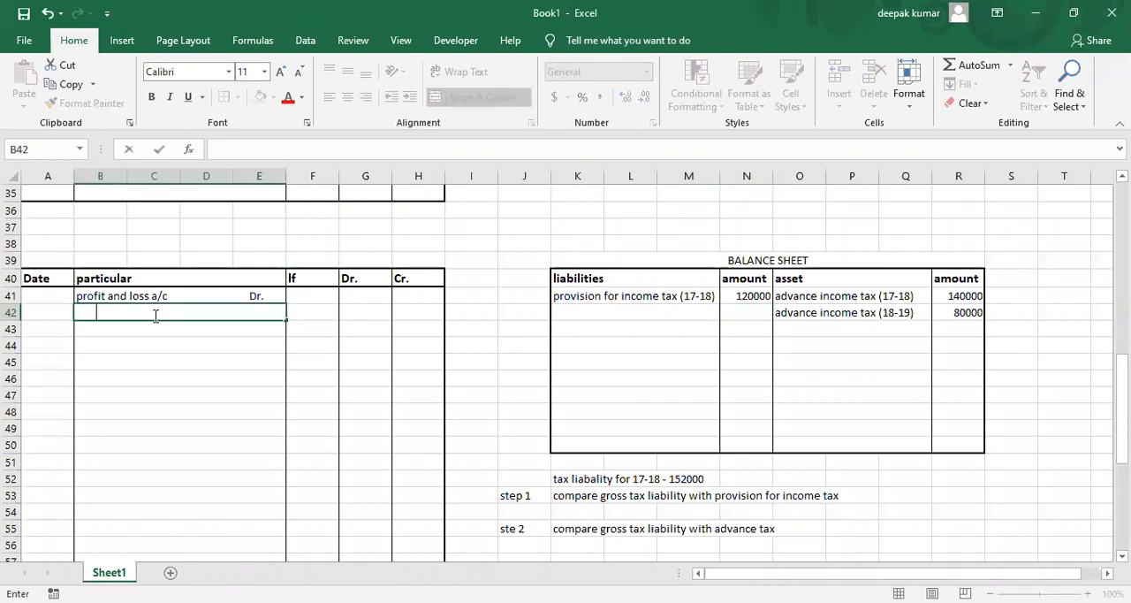
text(ovision )
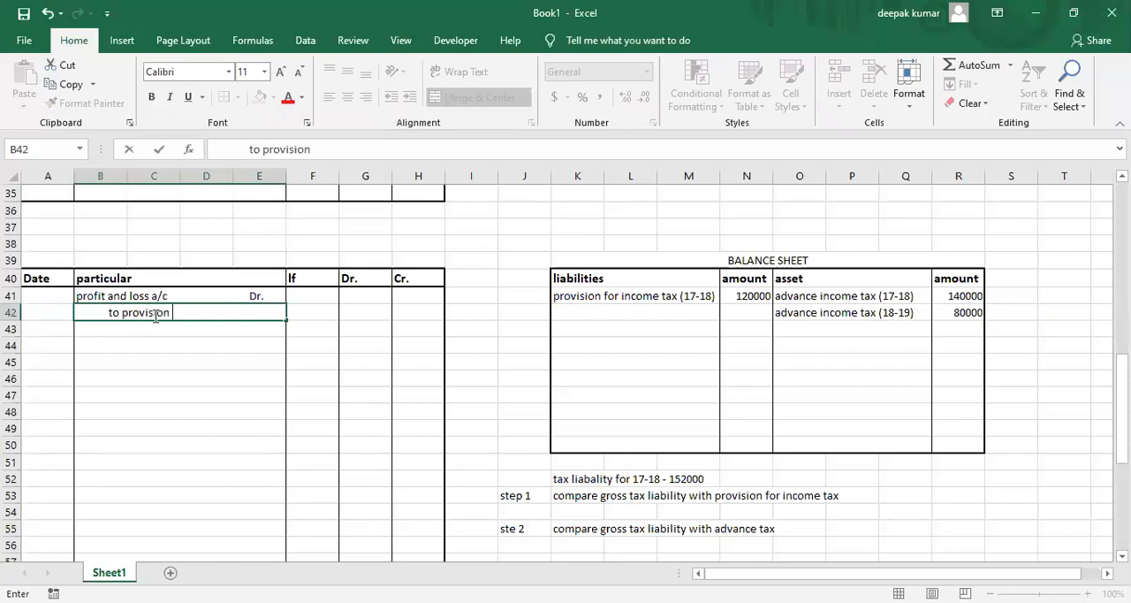
text(for income tax ()
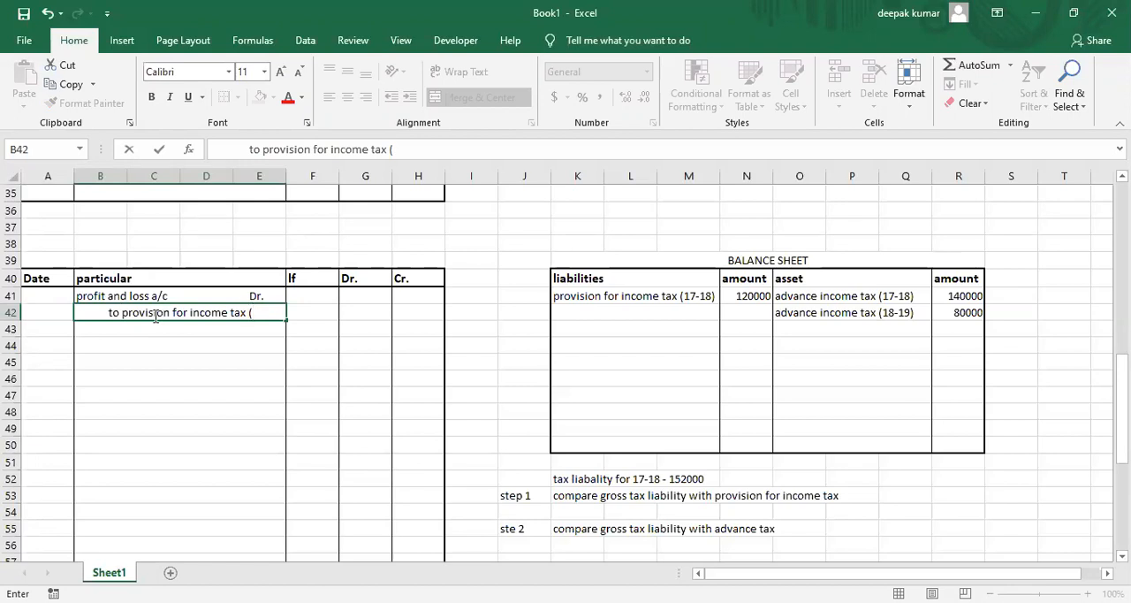
text(18-19))
key(Tab)
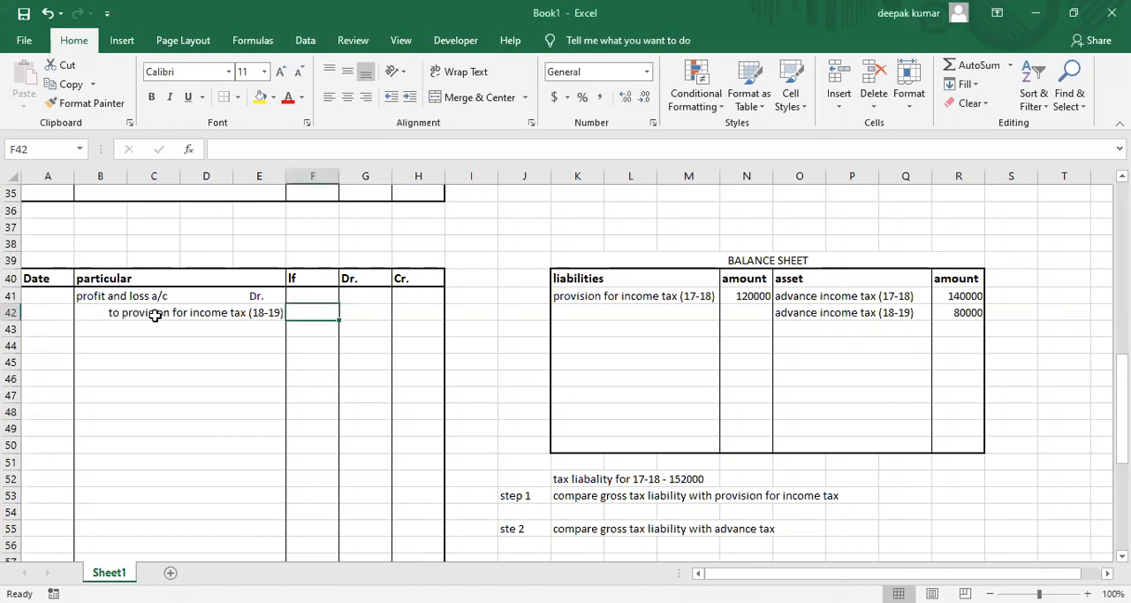
Record 160000 as the credit amount for provision for income tax (18-19) in H42, leaving the lf cell F42 empty.
text(160000)
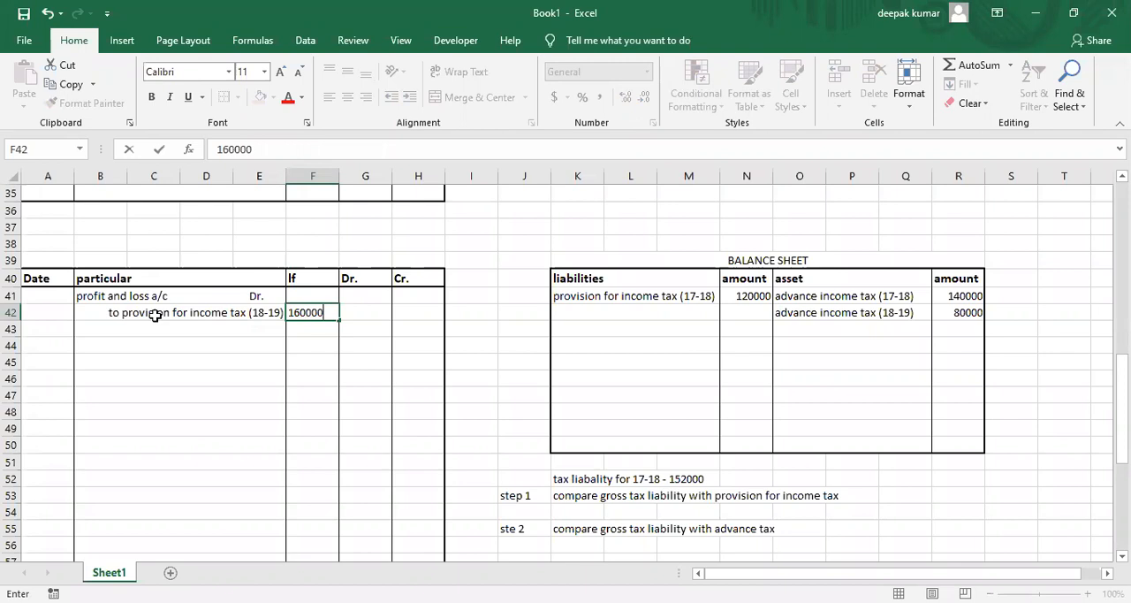
key(Return)
key(Right)
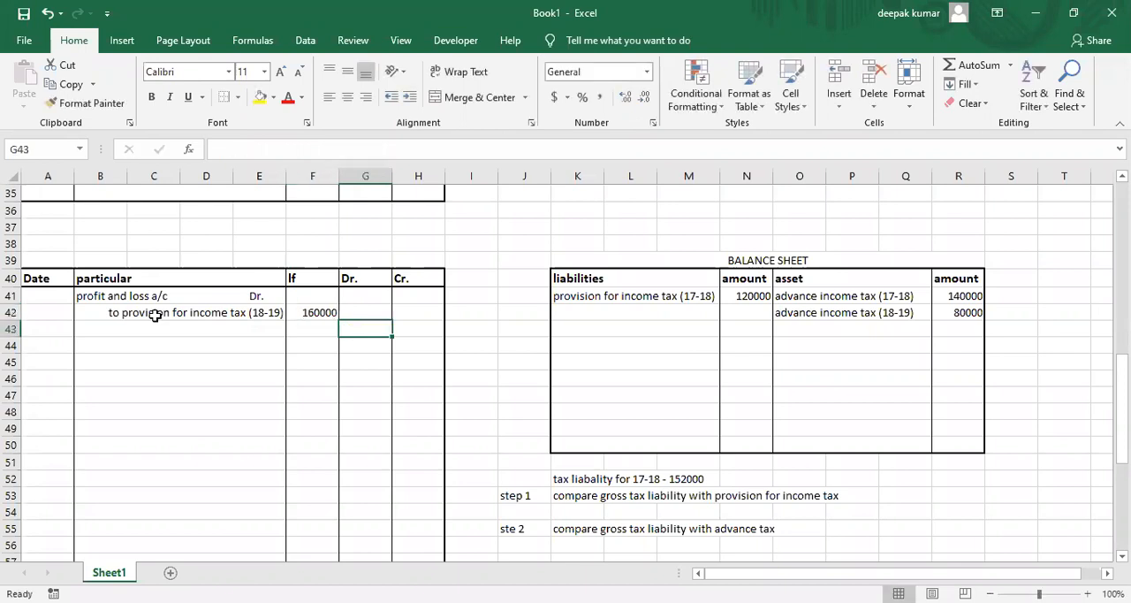
key(Left)
key(Up)
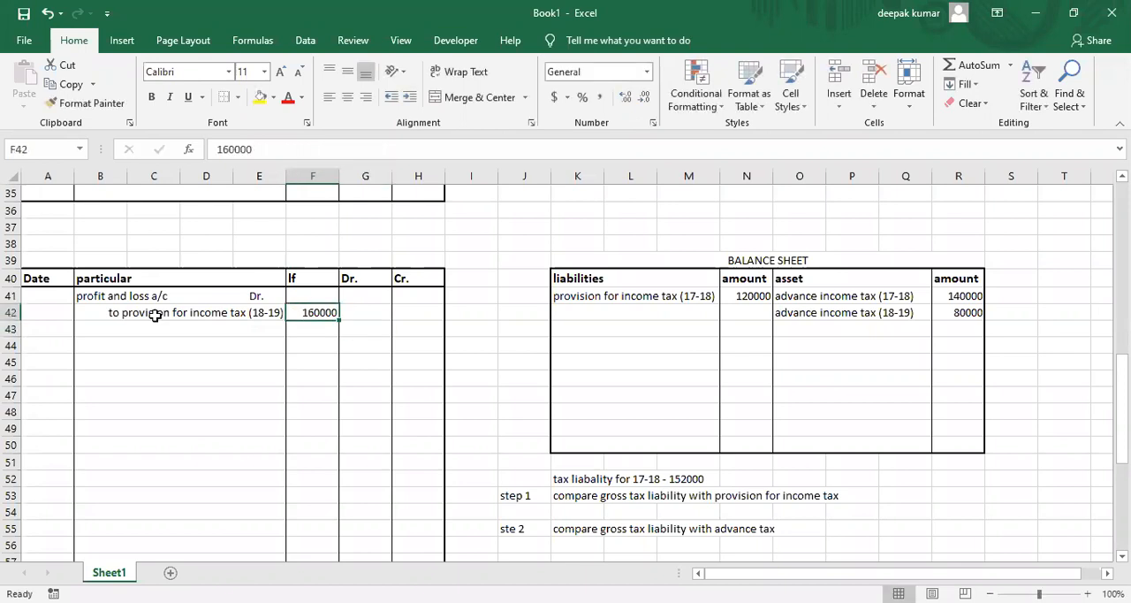
key(ctrl+c)
key(Right)
key(Right)
key(ctrl+v)
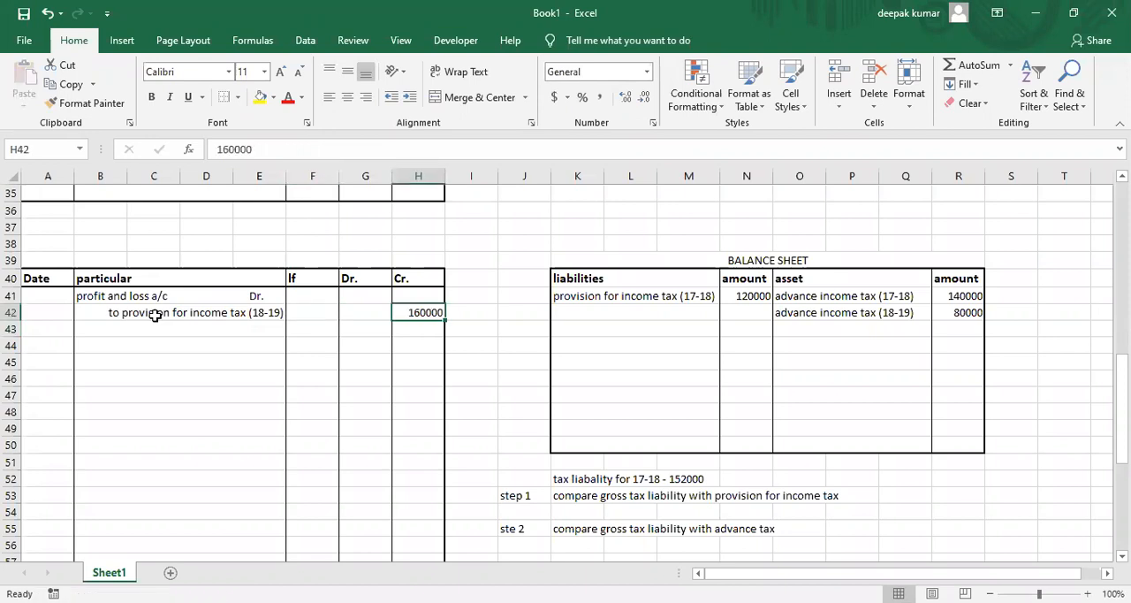
Enter 160000 as the debit amount for the profit and loss a/c line in G41.
key(Left)
key(Up)
text(160000)
key(Return)
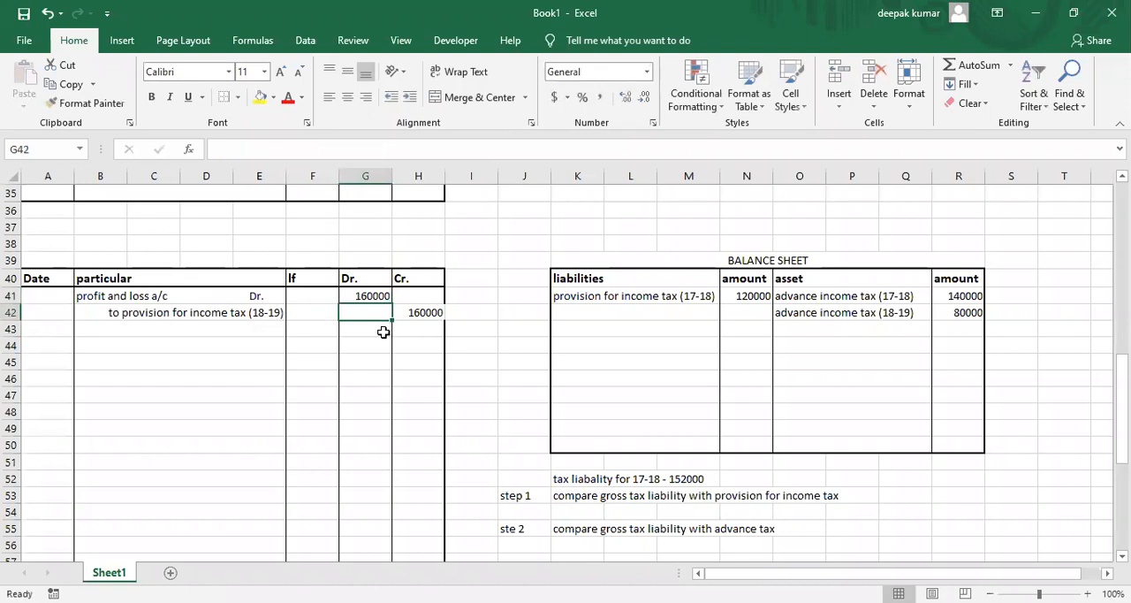
Enter "provision for income tax (18-19)" as a balance sheet liability in K42.
click(573, 315)
text(provision for inc)
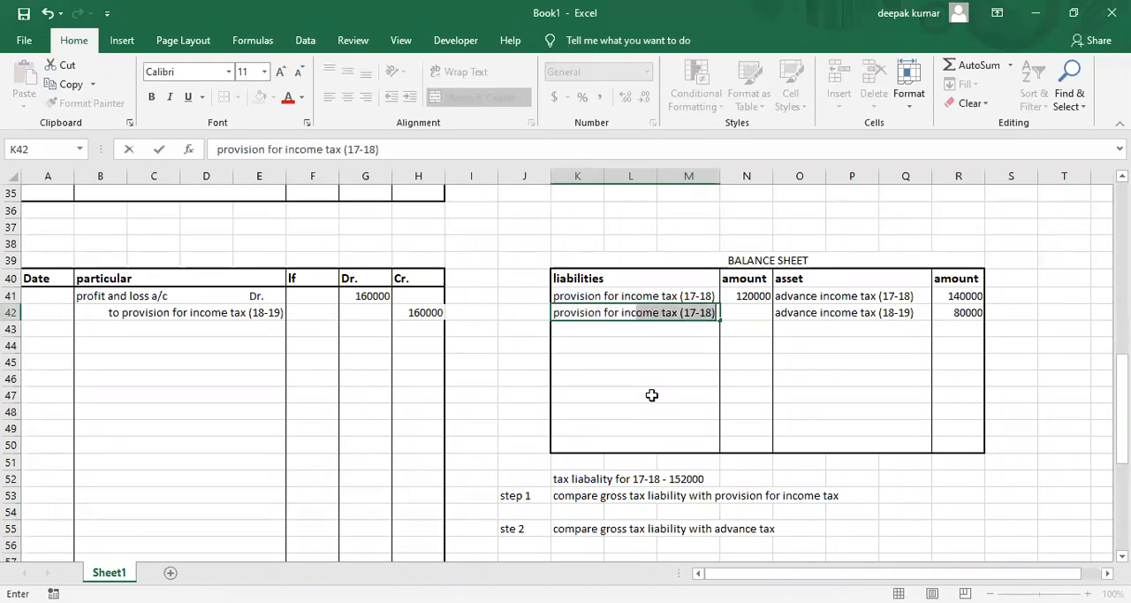
text(ome tax )
text(x )
text(()
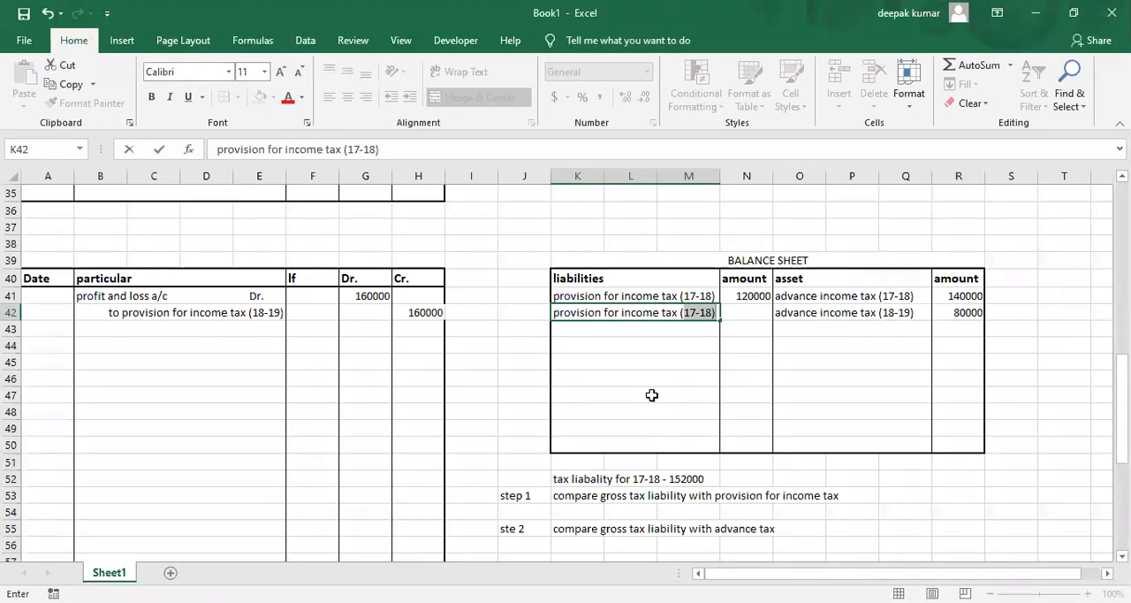
text(18-19))
key(Return)
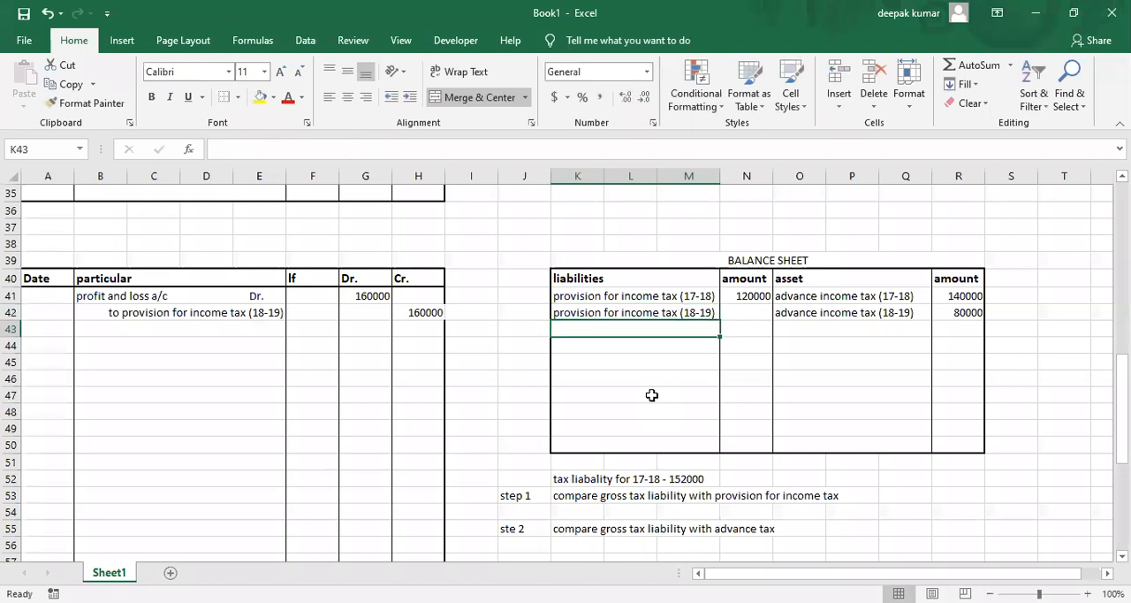
Enter 160000 in N42 as the amount of the provision for income tax (18-19) liability.
click(226, 314)
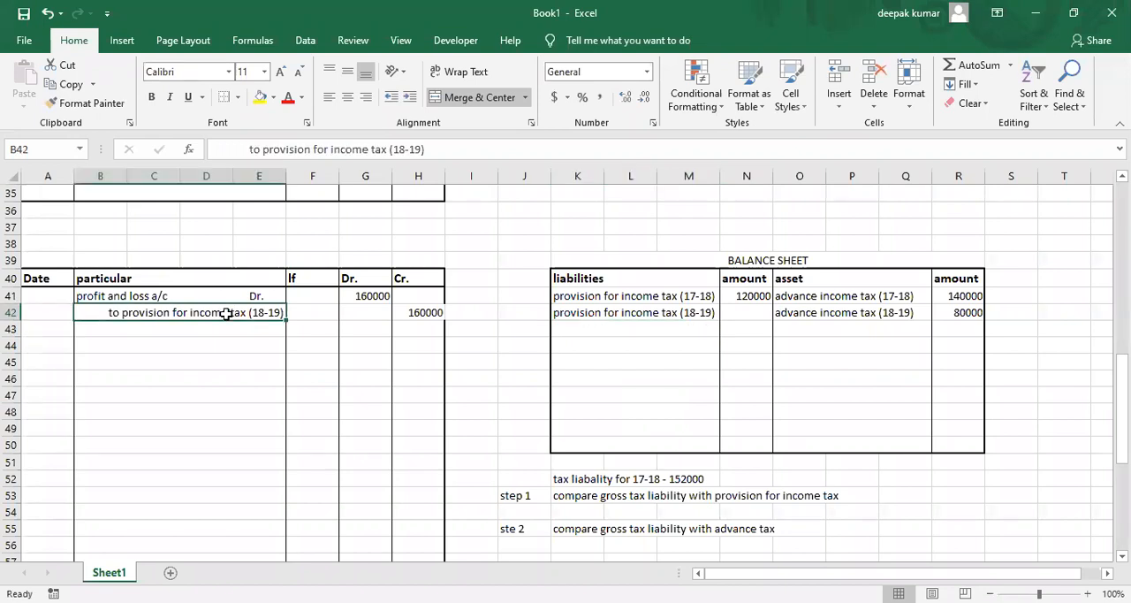
click(605, 323)
click(732, 316)
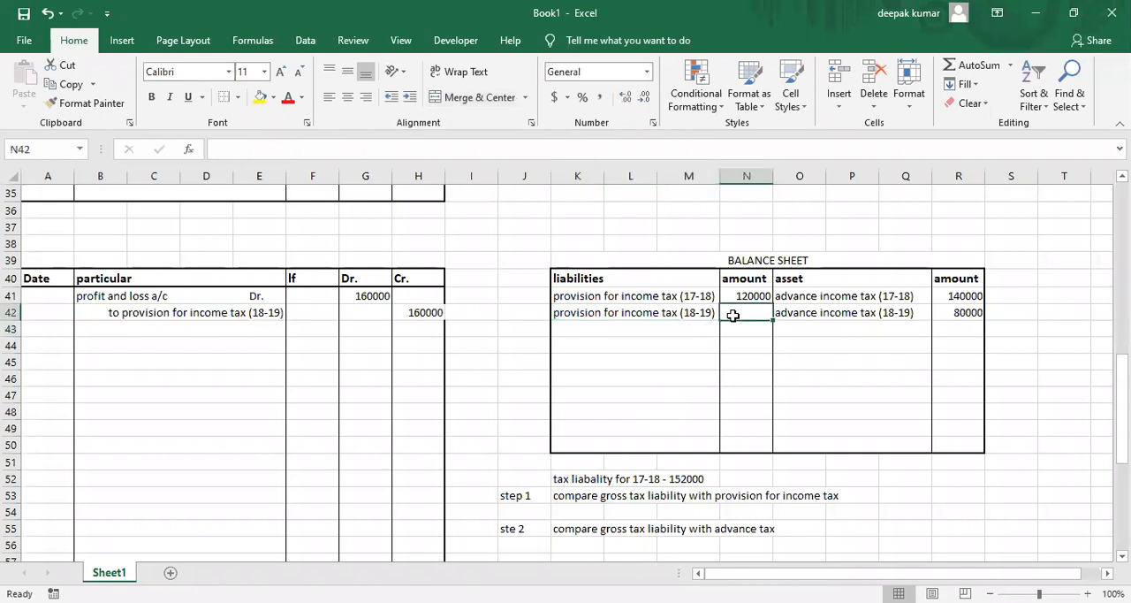
text(160000)
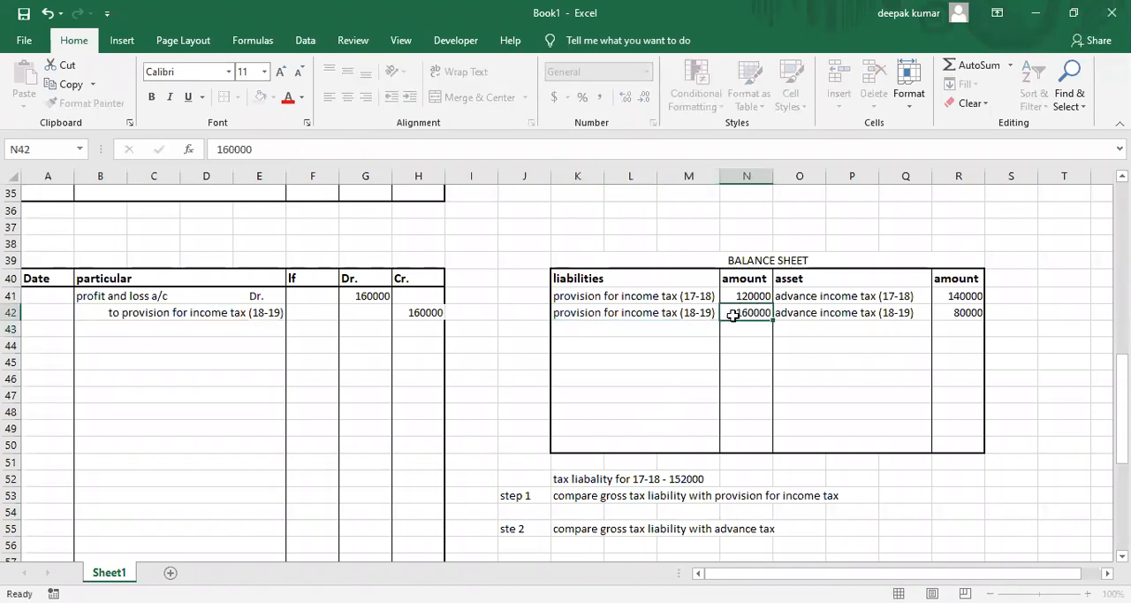
key(Return)
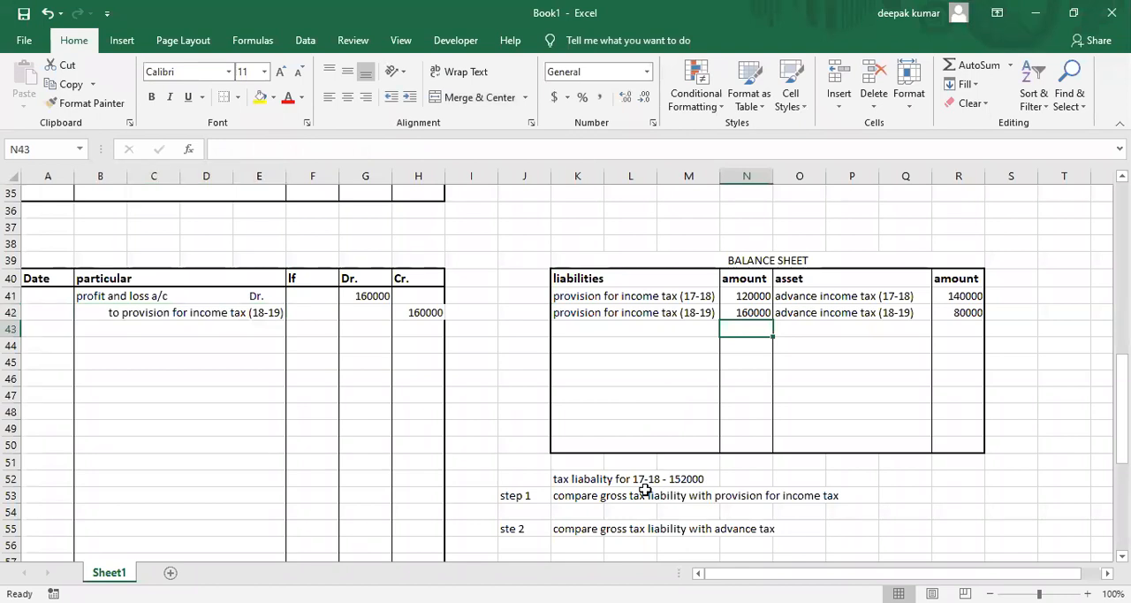
Review the 17-18 advance tax and provision amounts and enter "profit and loss appropriation a/c" with a spaced "Dr" in journal cell B44.
click(837, 298)
click(949, 296)
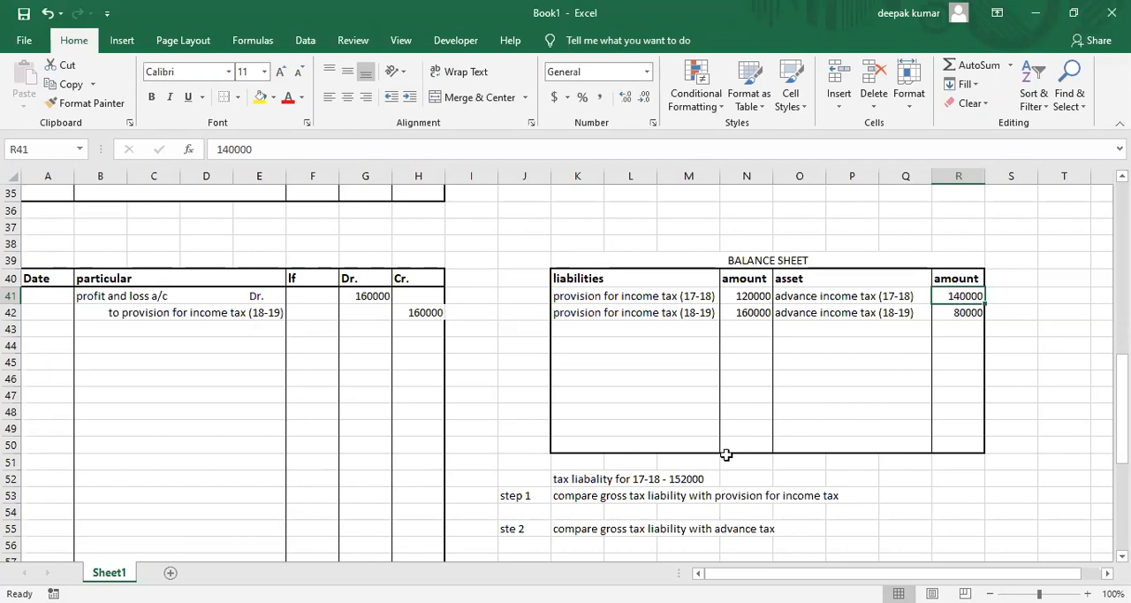
click(610, 299)
click(733, 299)
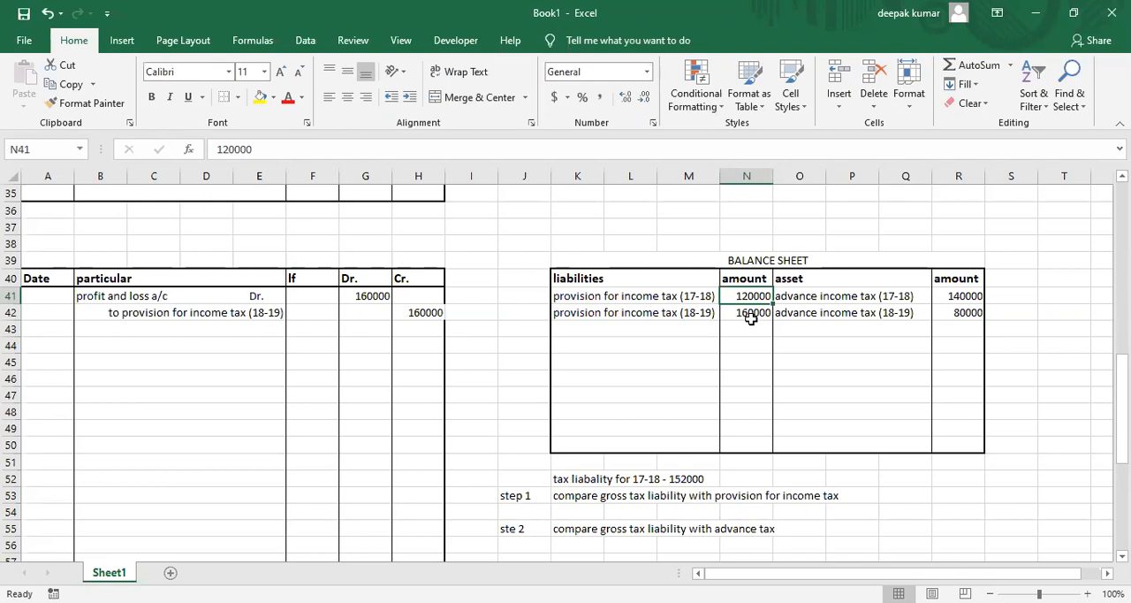
click(161, 345)
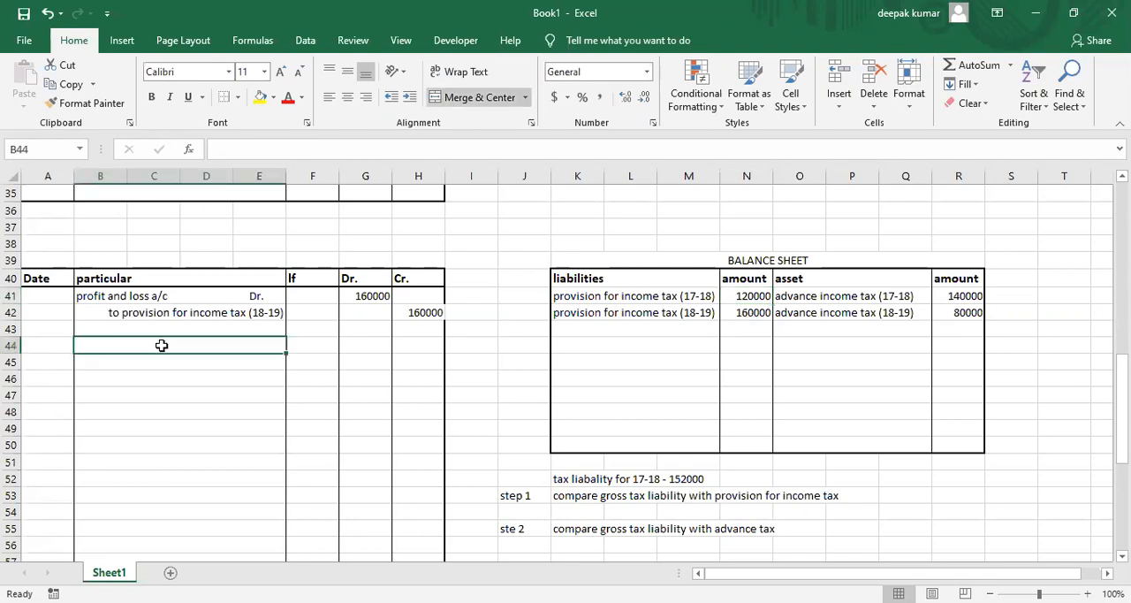
text(profit )
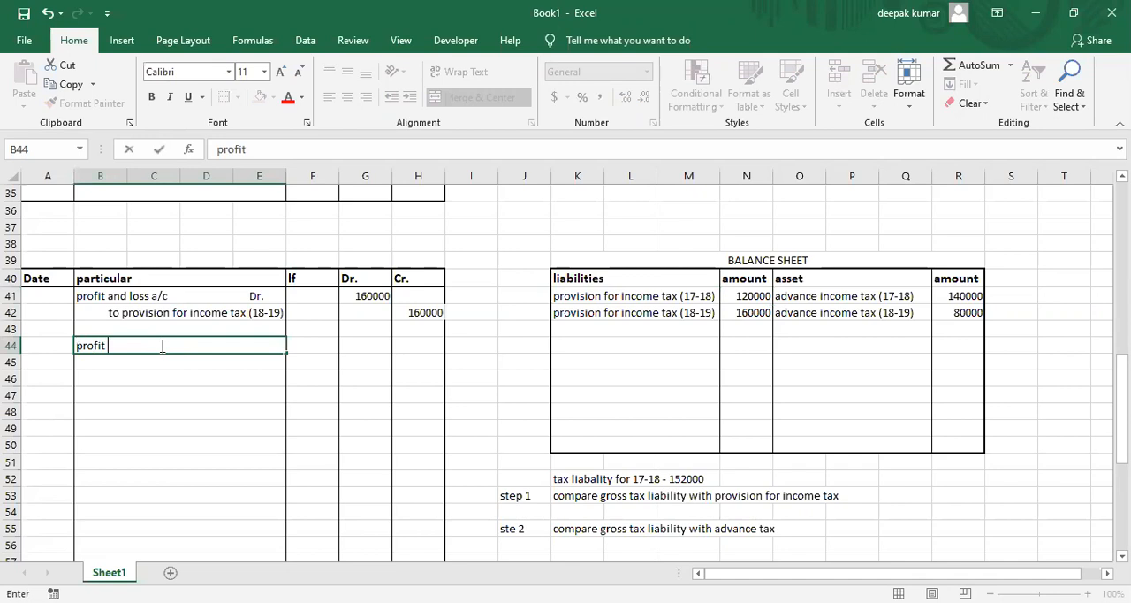
text(and loss approp)
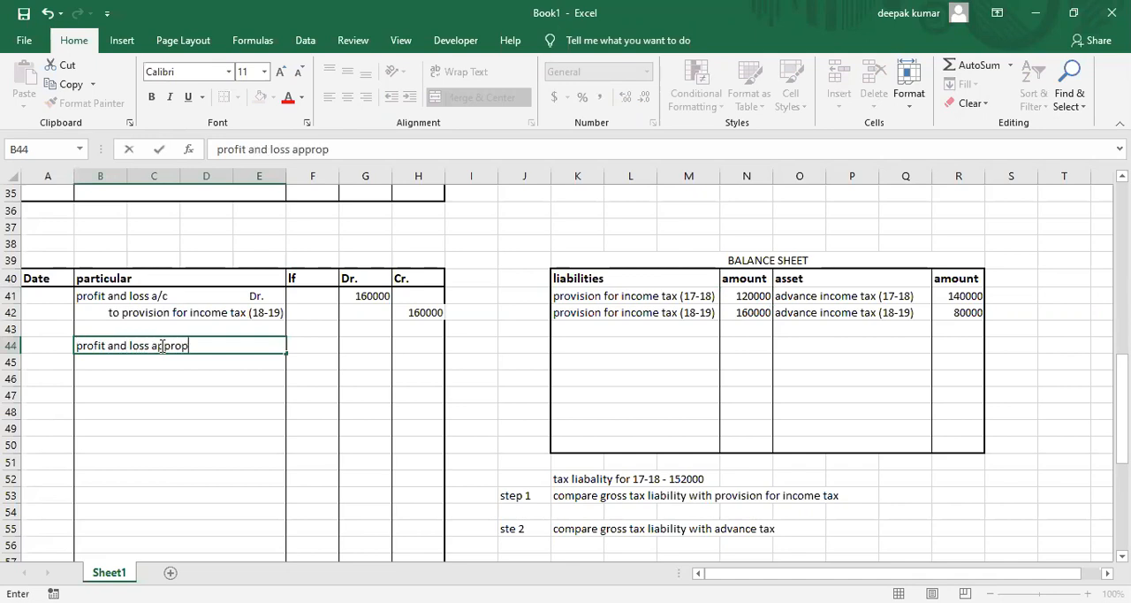
text(riation a/c)
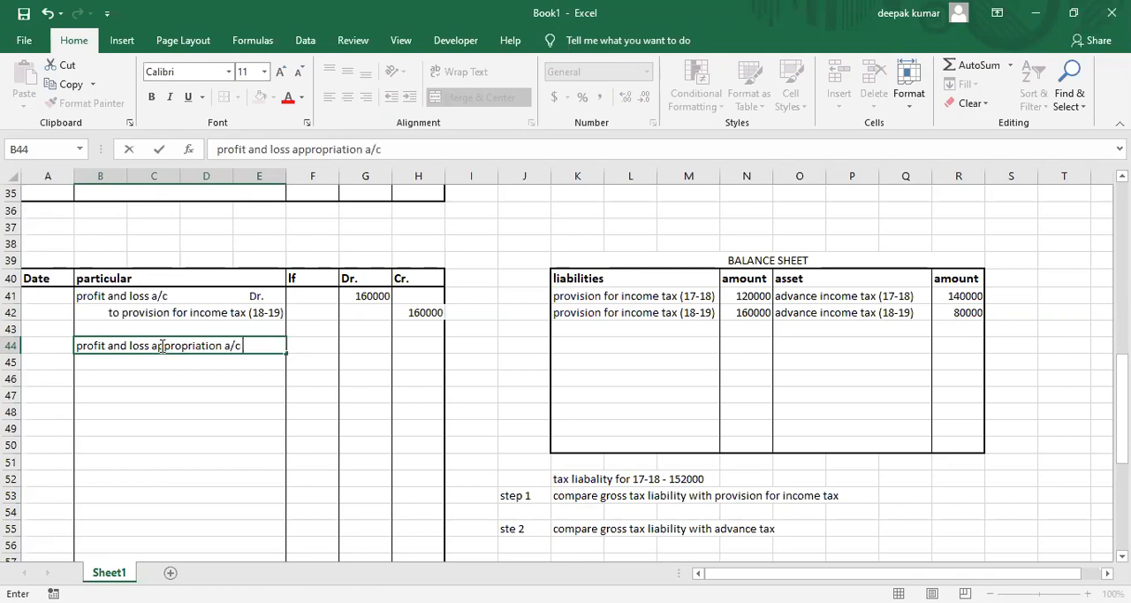
text(       Dr)
key(Return)
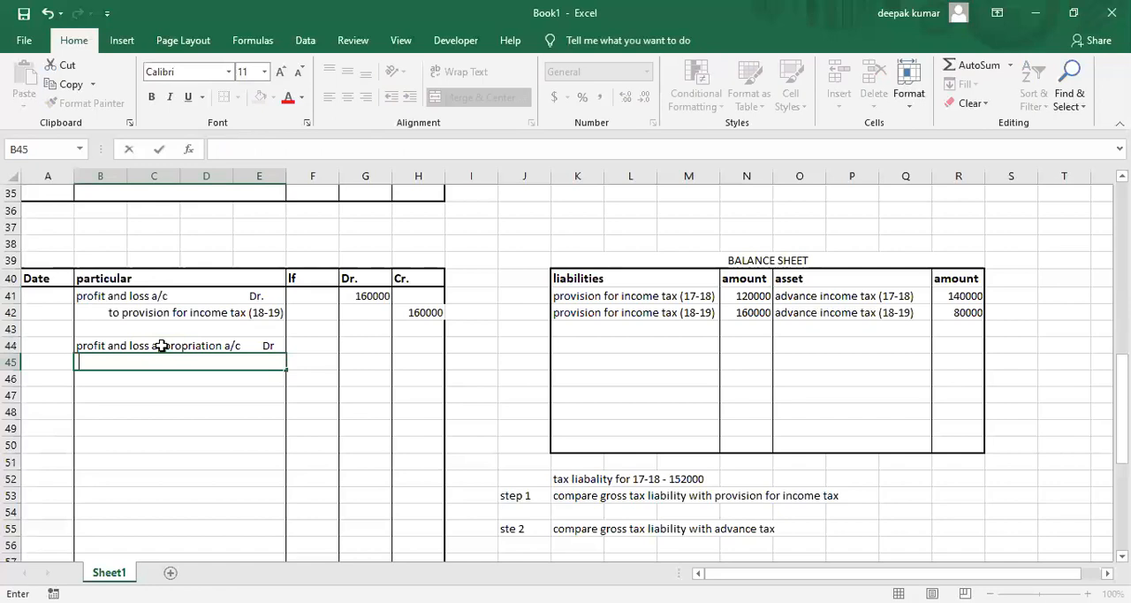
Enter the indented credit line "to provision for income tax (17-18)" in journal cell B45.
text(to provision of)
key(BackSpace)
key(BackSpace)
text(for inc)
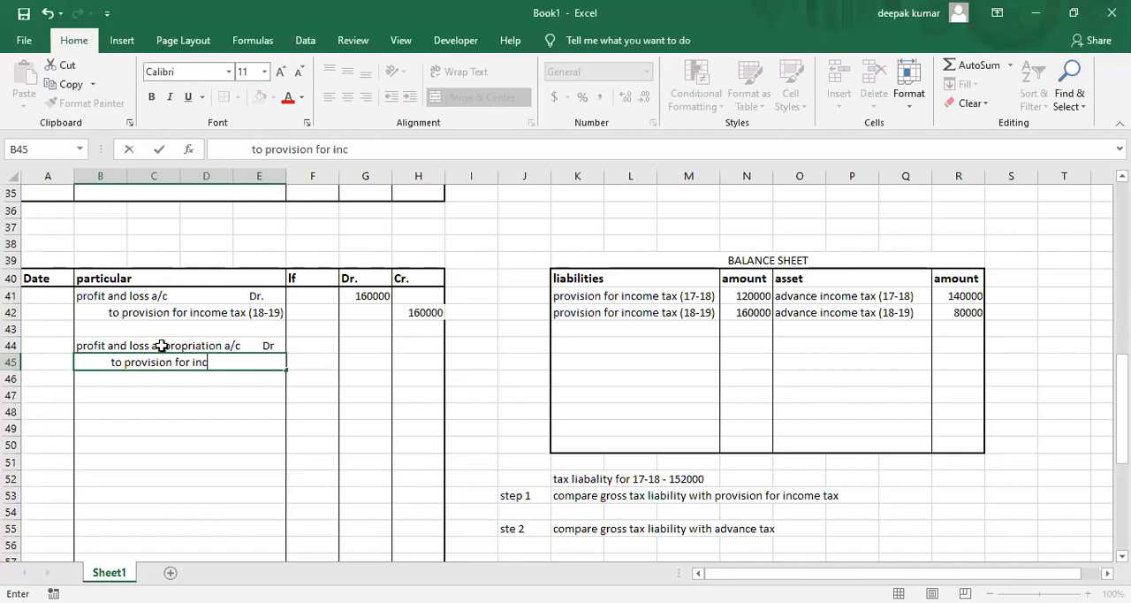
text(ome tax (17-18))
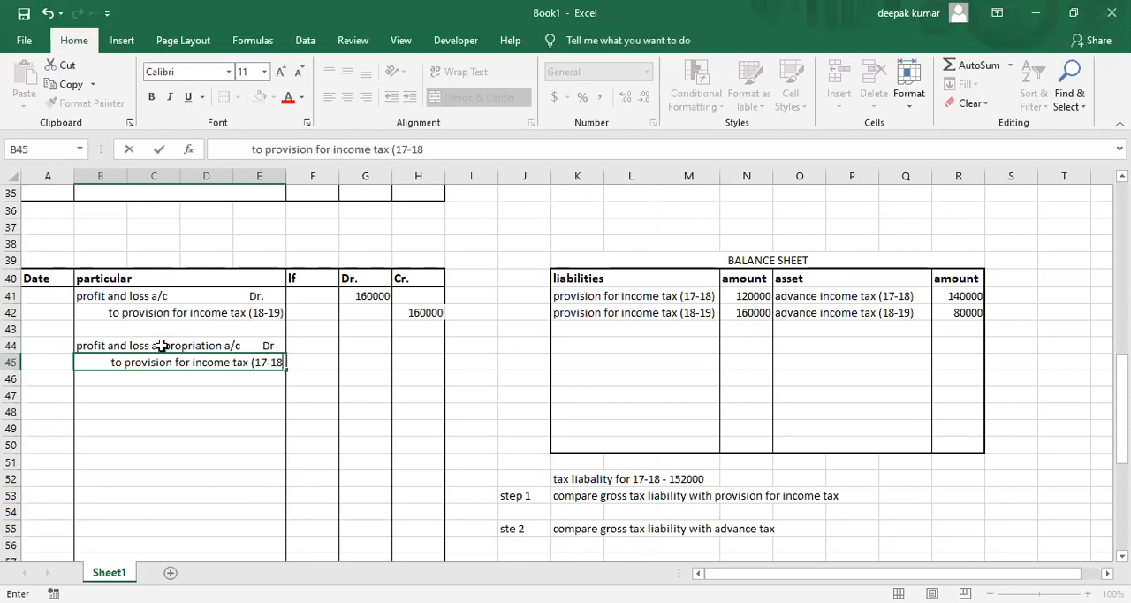
key(Tab)
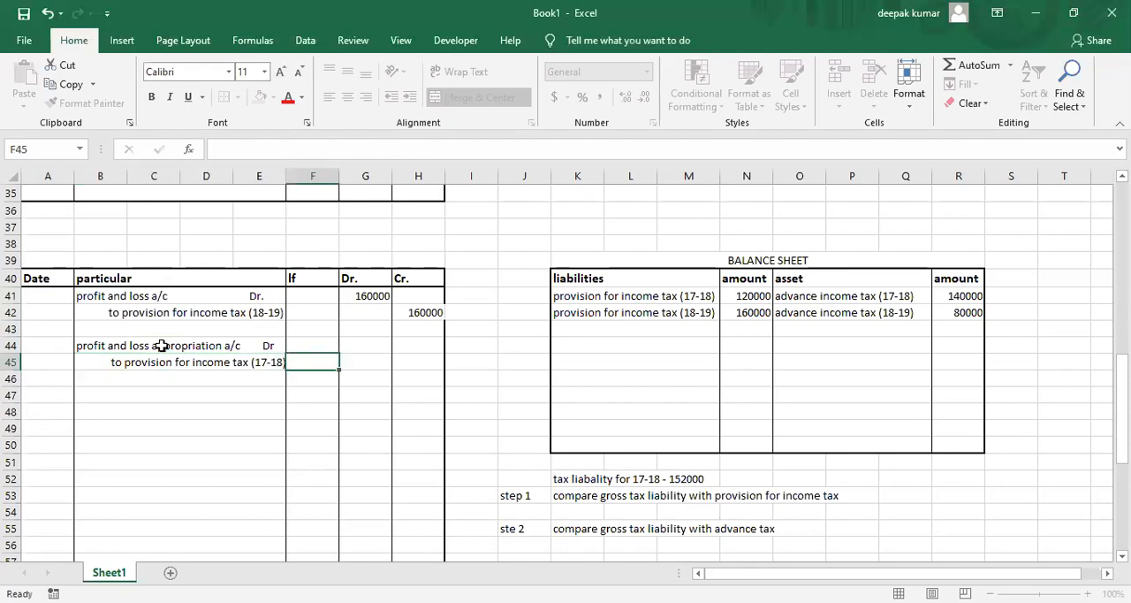
key(Right)
key(Up)
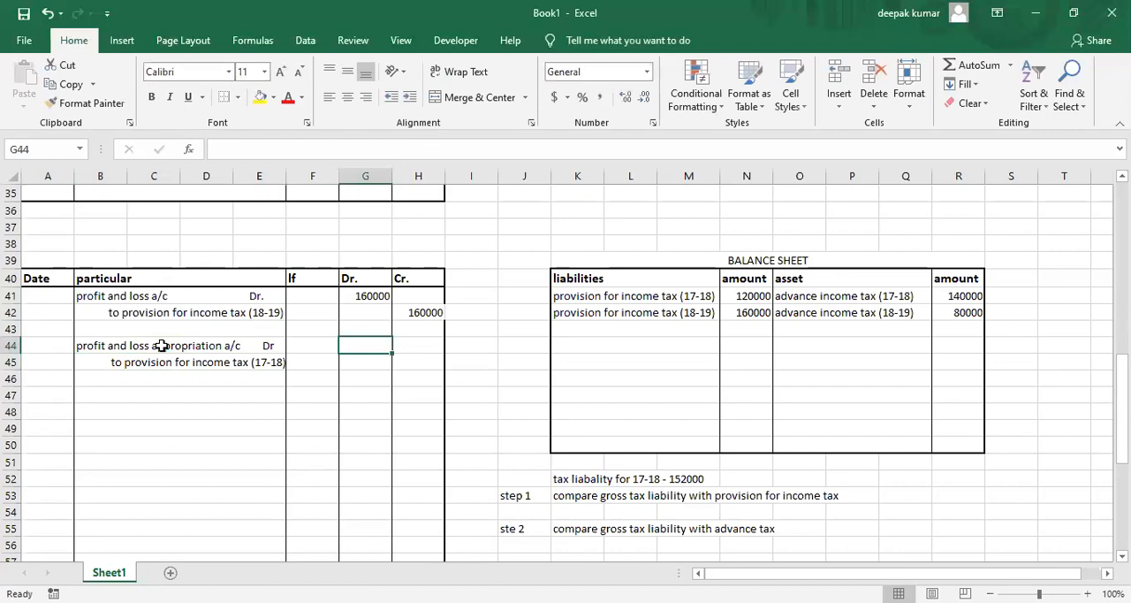
text(=)
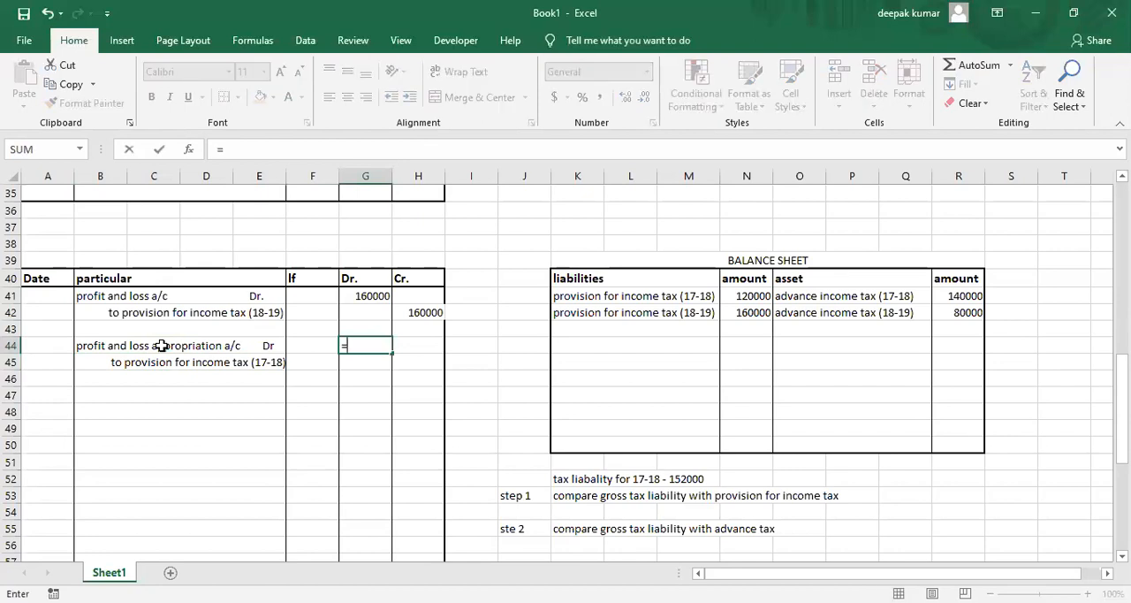
text(152000)
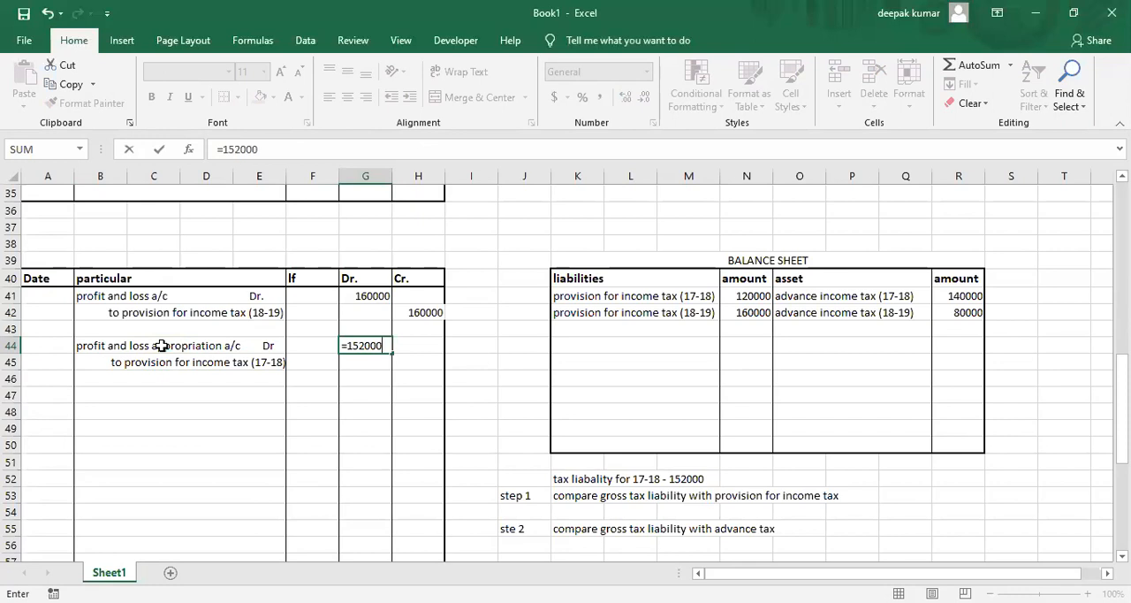
text(-120000)
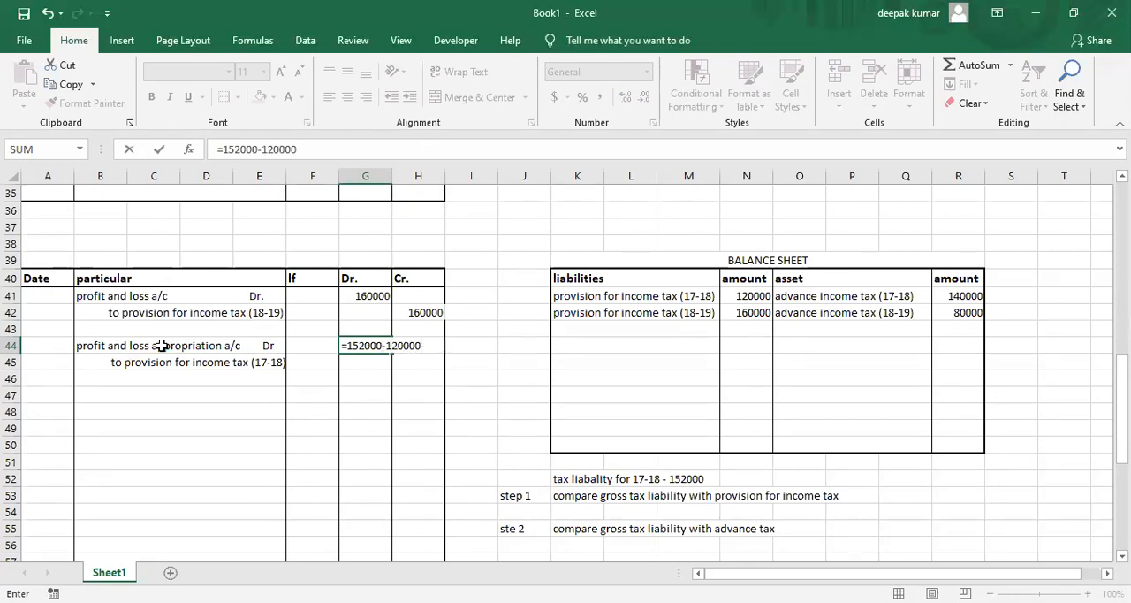
key(Return)
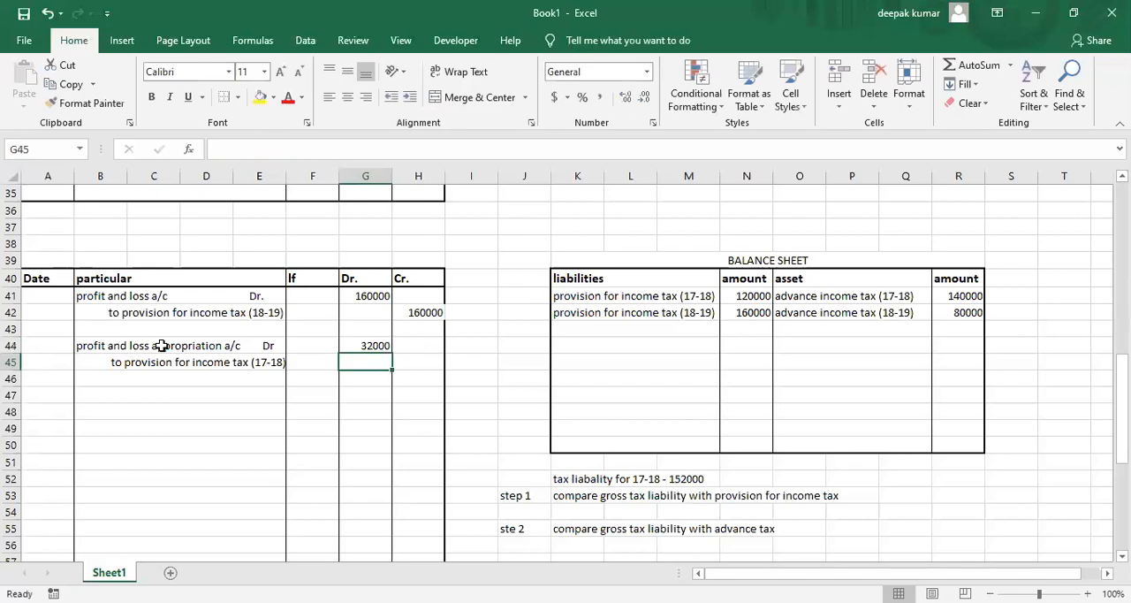
Enter 32000 in H45 as the credit amount for provision for income tax (17-18).
key(Right)
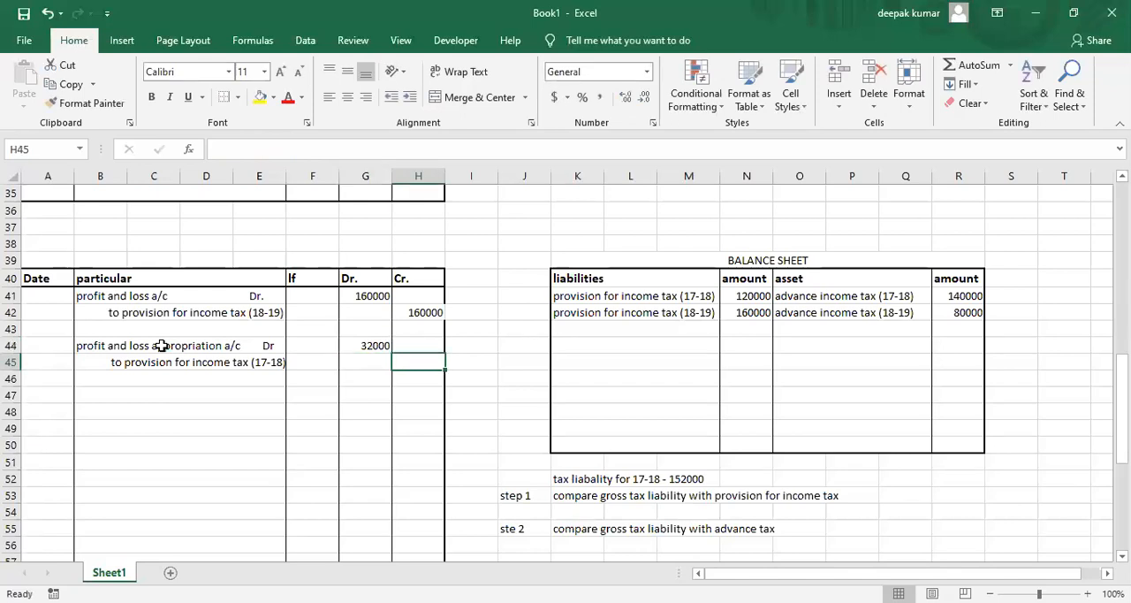
text(32000)
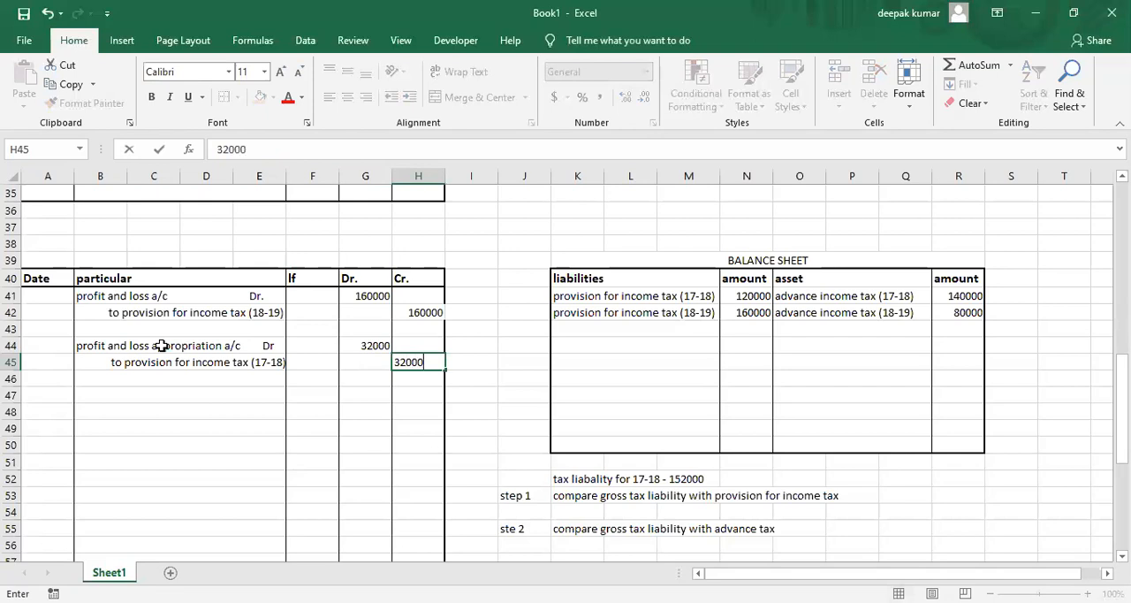
key(Return)
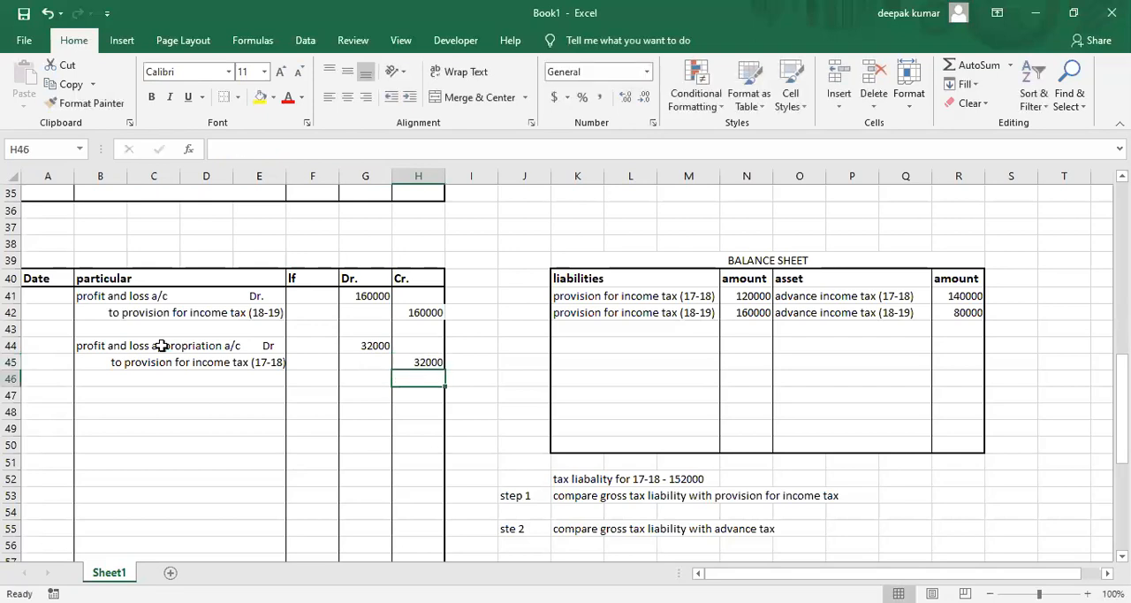
Set the balance sheet amount of provision for income tax (17-18) in N41 to 152000.
click(163, 361)
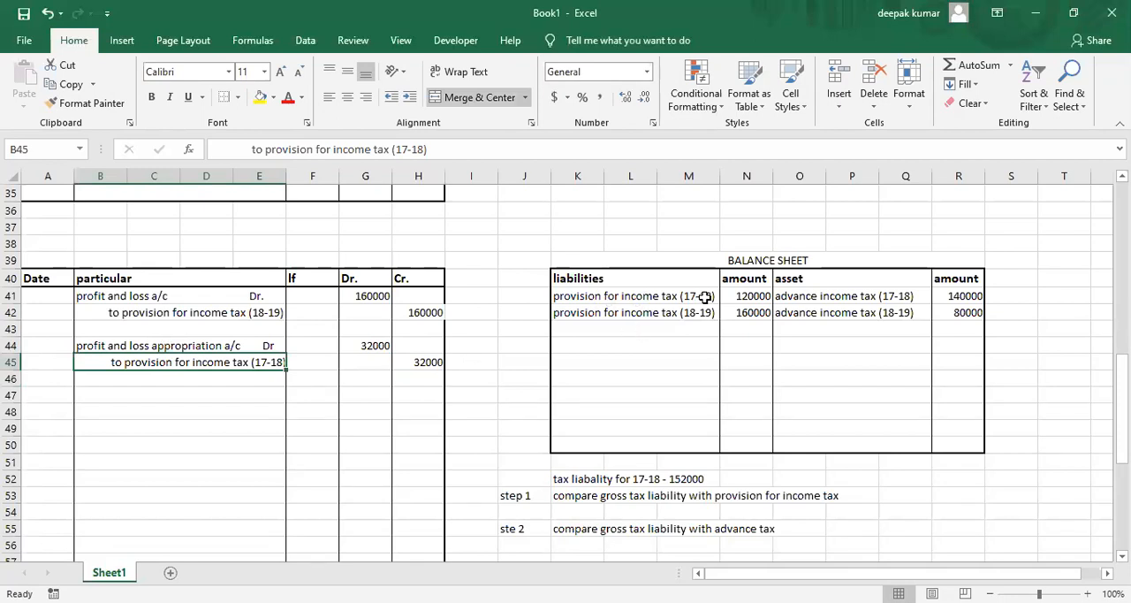
click(738, 298)
text(152)
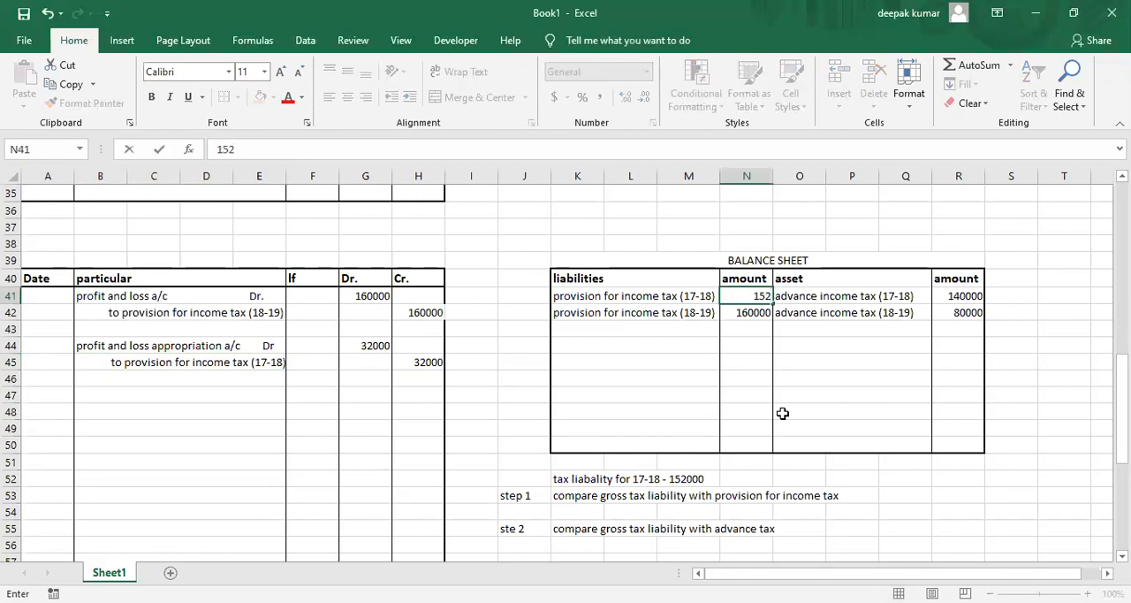
text(000)
key(Return)
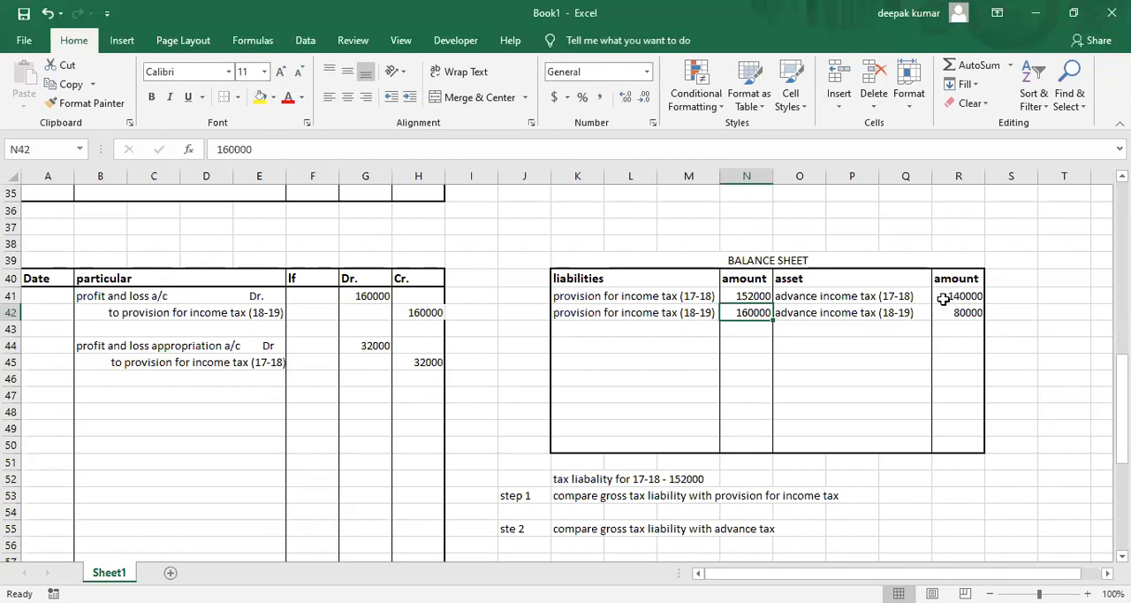
Enter the debit line "income tax payable a/c Dr." in journal cell B47.
click(150, 400)
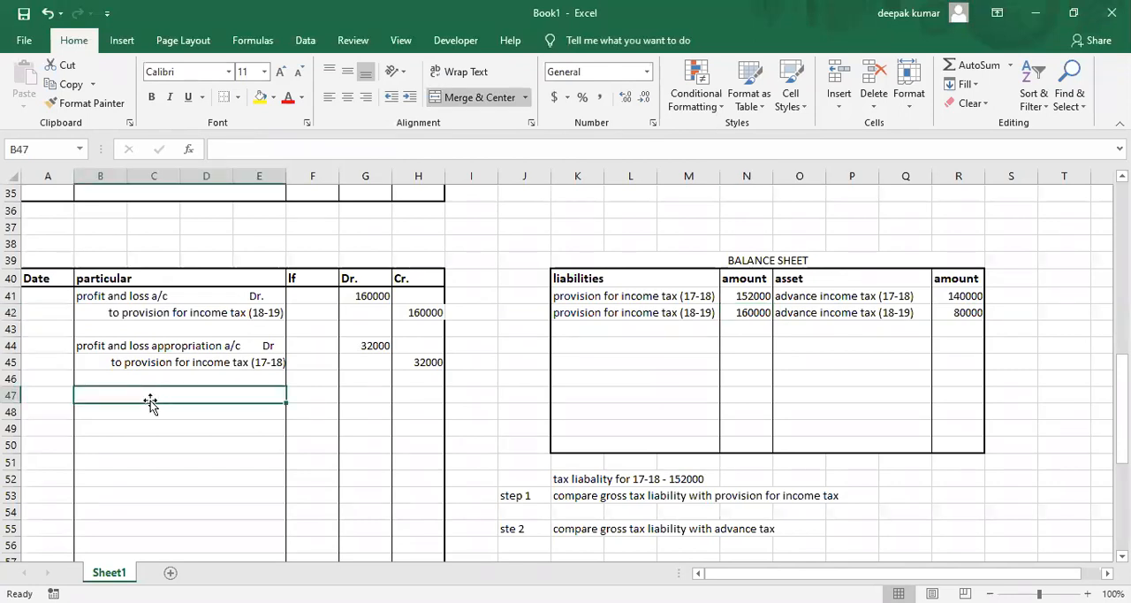
text(income t)
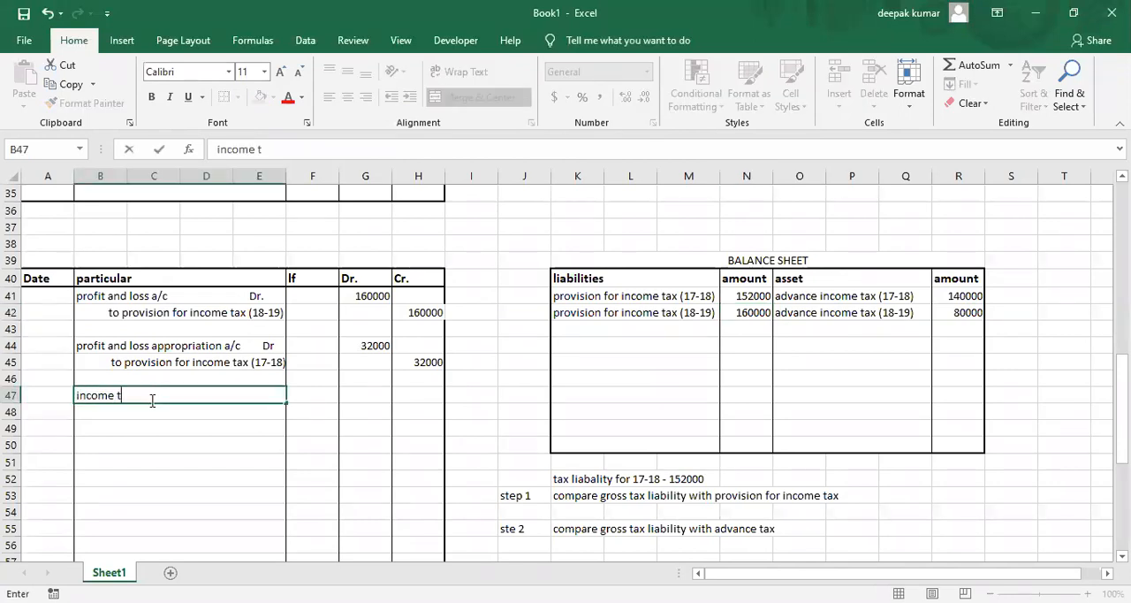
text(ax payable a/c)
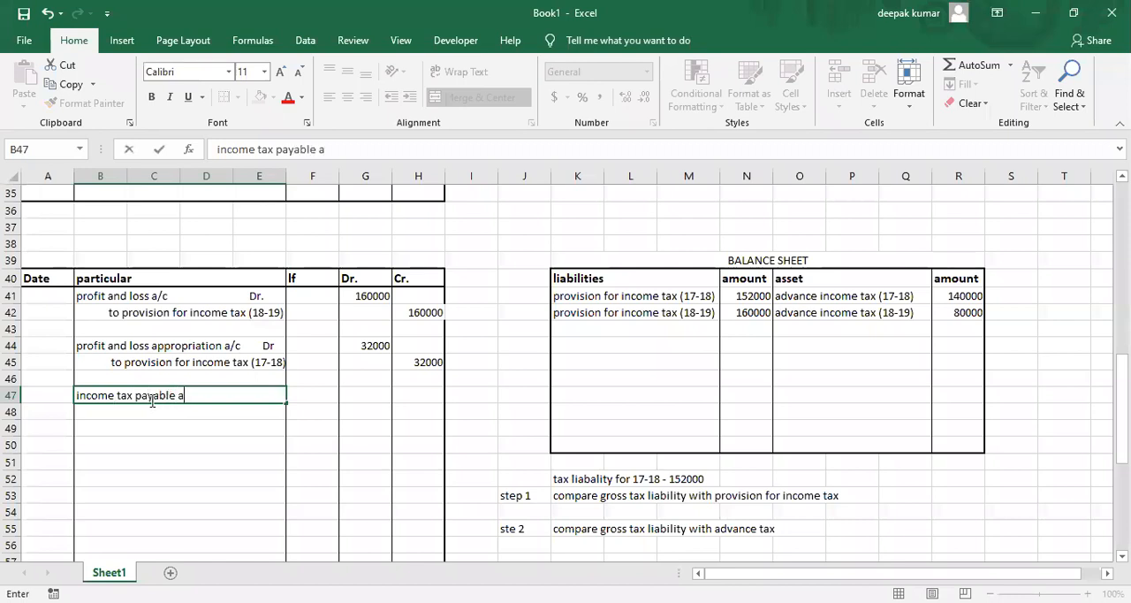
text(Dr.)
key(Right)
key(Right)
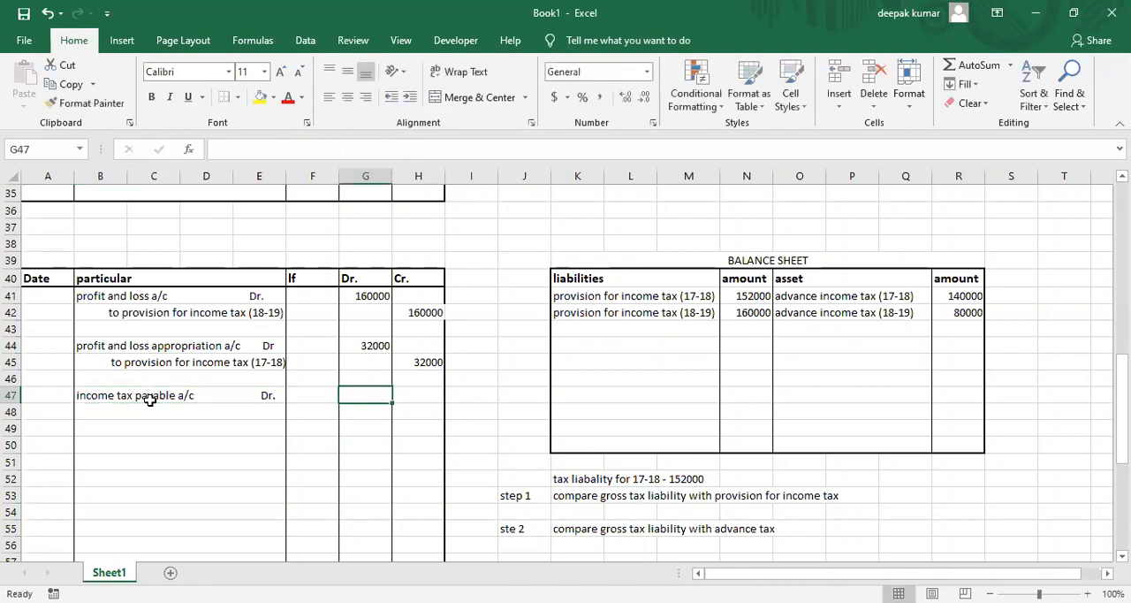
text(=)
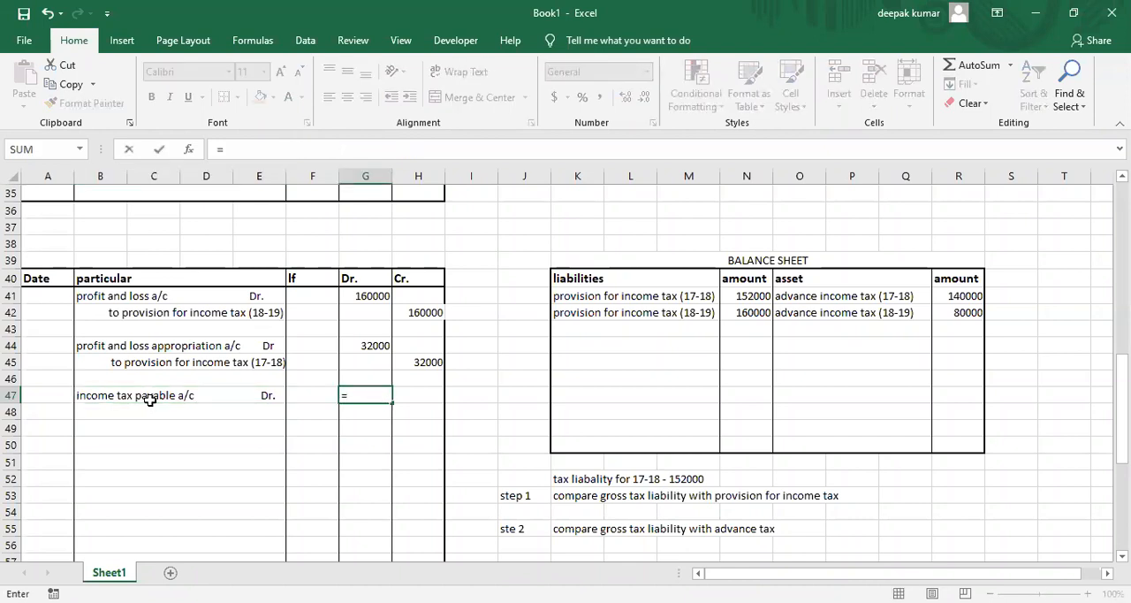
text(152000-140000)
key(Return)
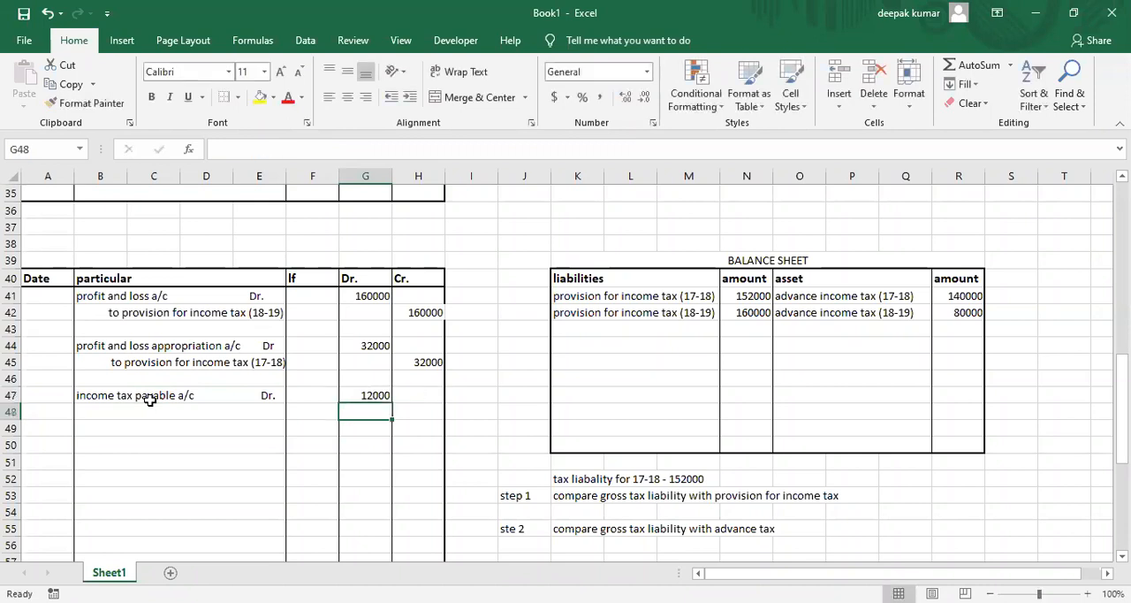
Enter the indented credit line "to bank" in B48 with a credit amount of 12000 in H48.
click(152, 405)
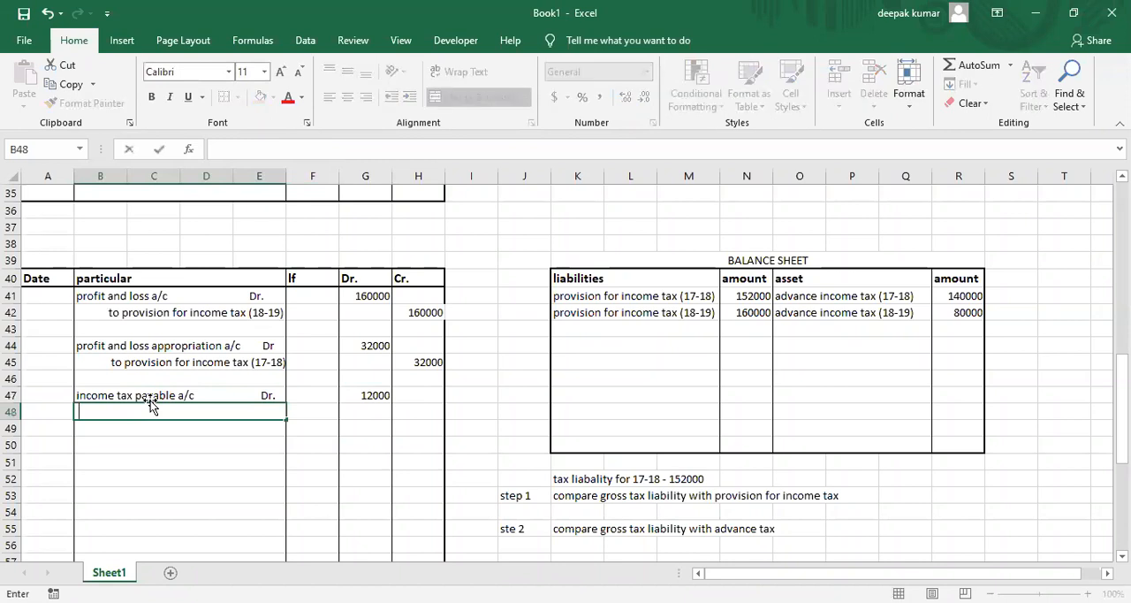
text(to bank)
key(Tab)
key(Tab)
key(Tab)
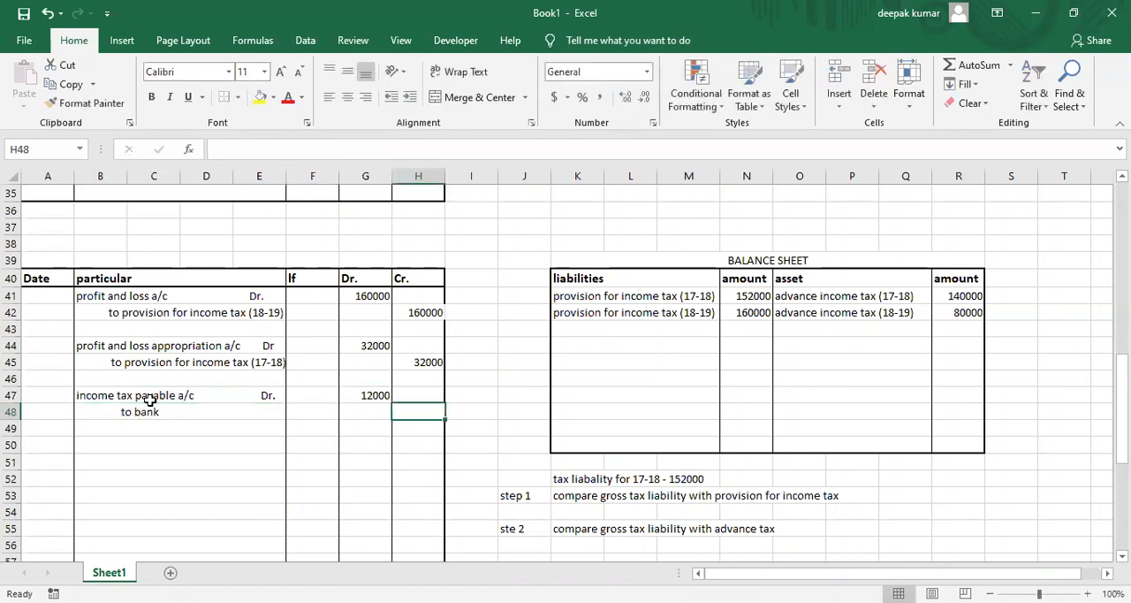
text(12000)
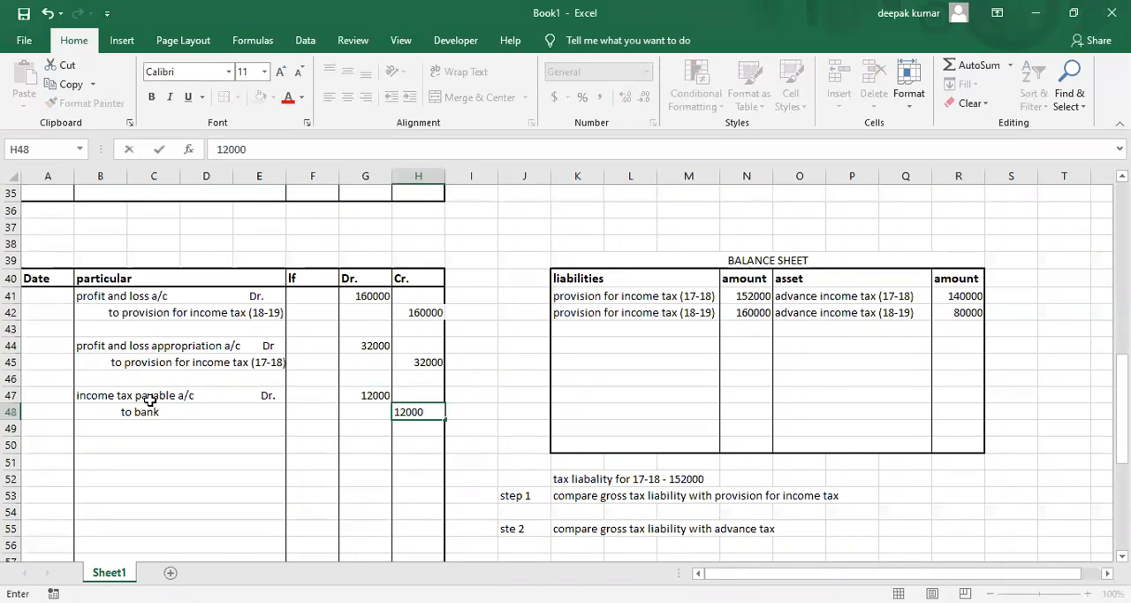
key(Return)
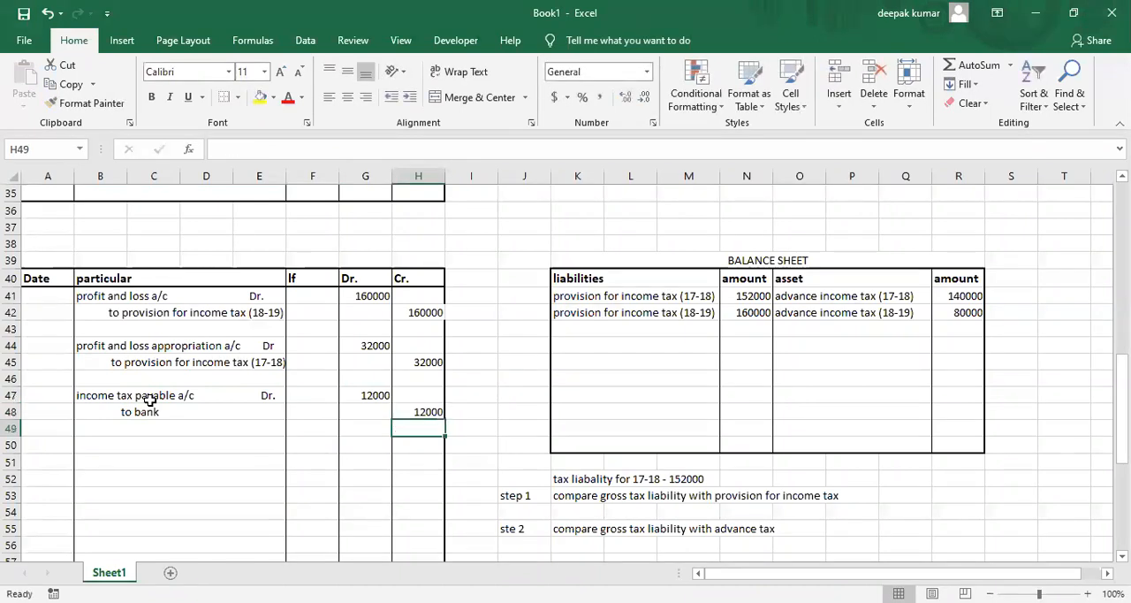
click(124, 397)
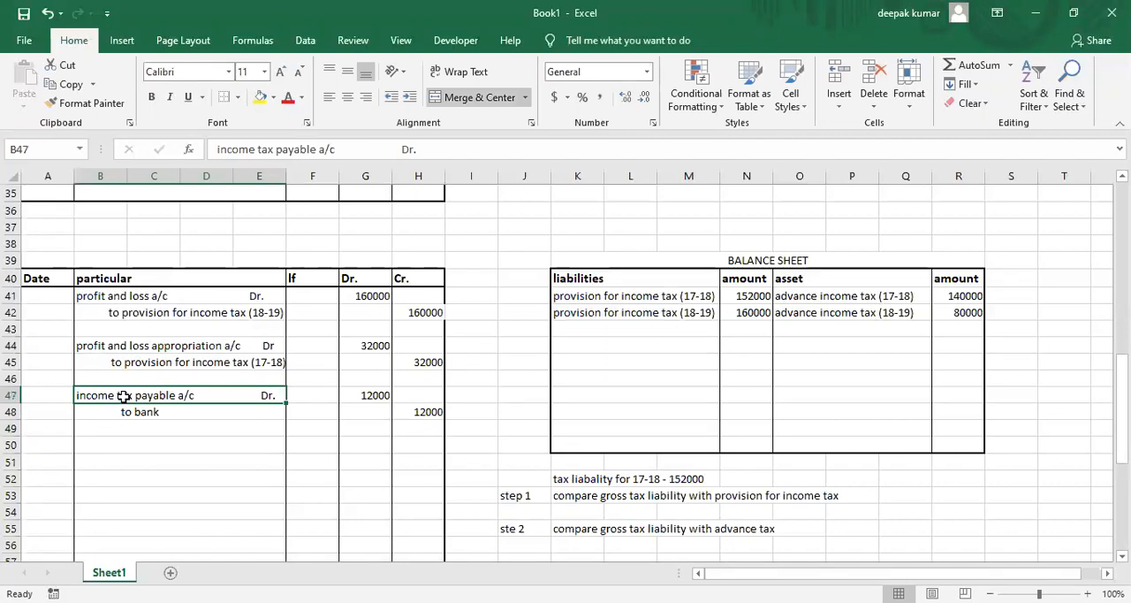
click(617, 298)
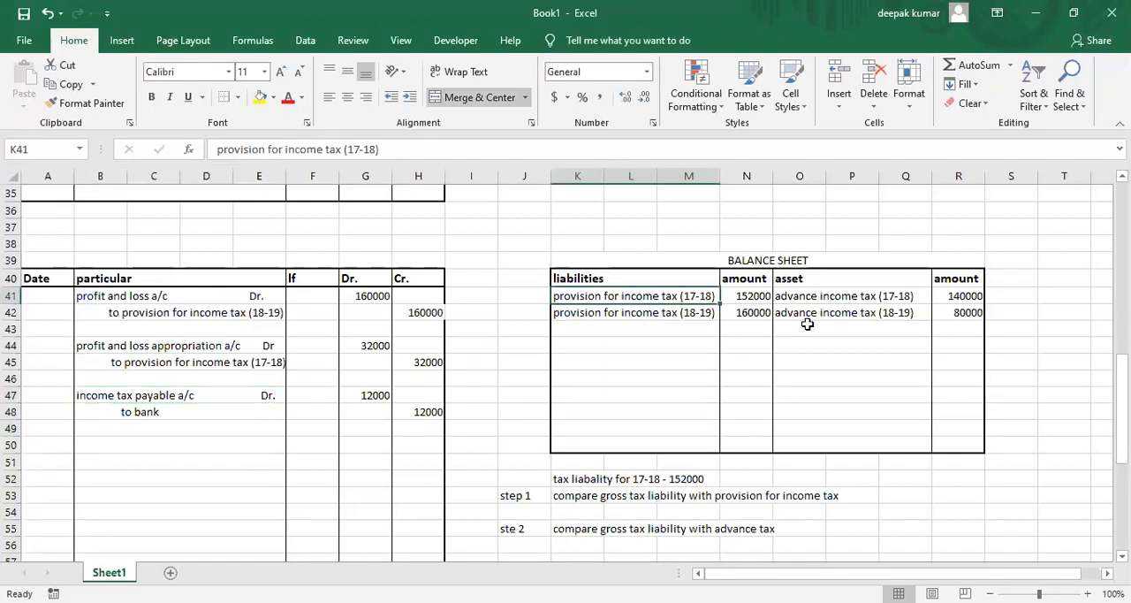
click(849, 299)
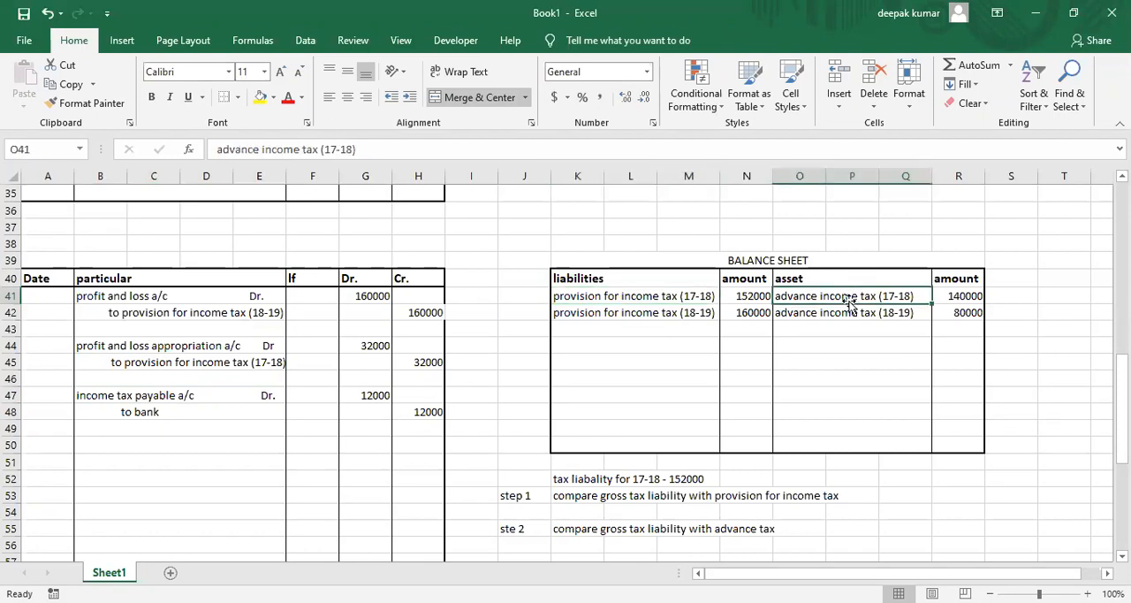
click(699, 300)
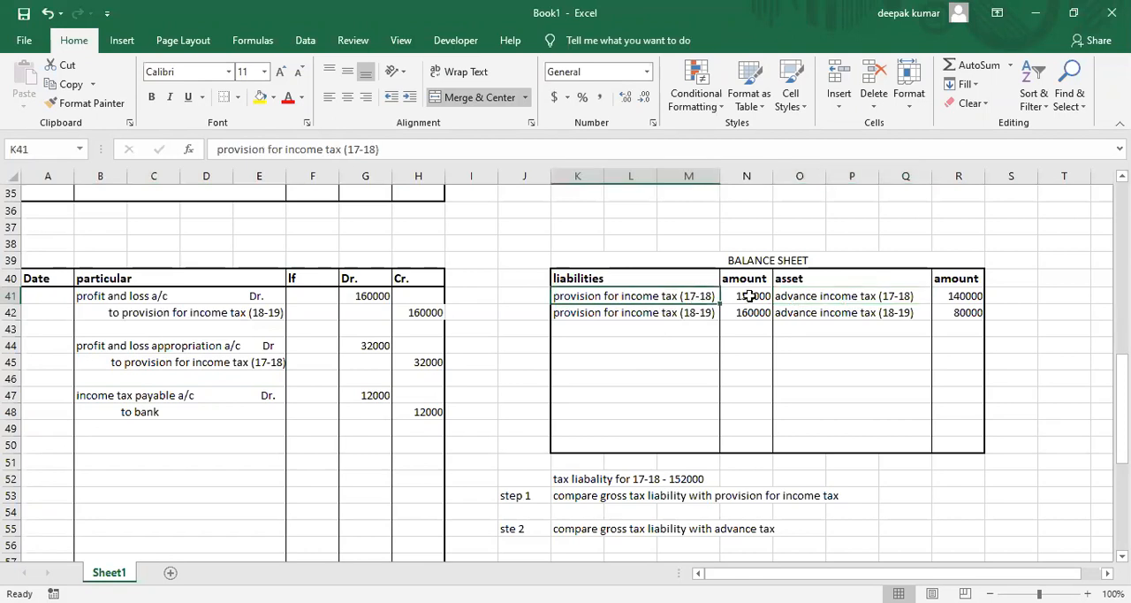
click(750, 297)
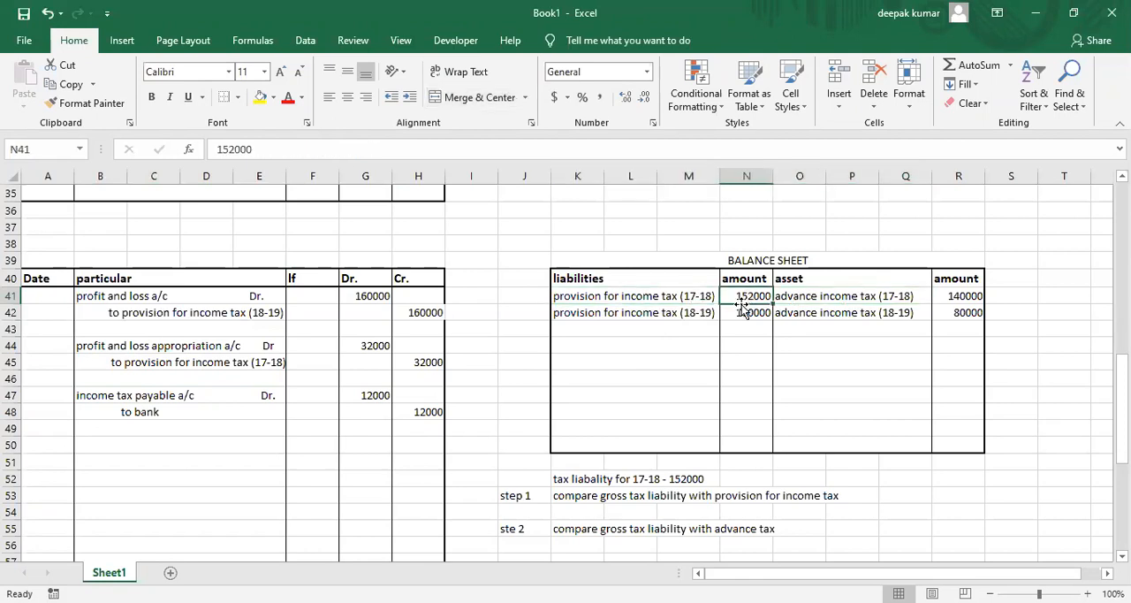
click(831, 298)
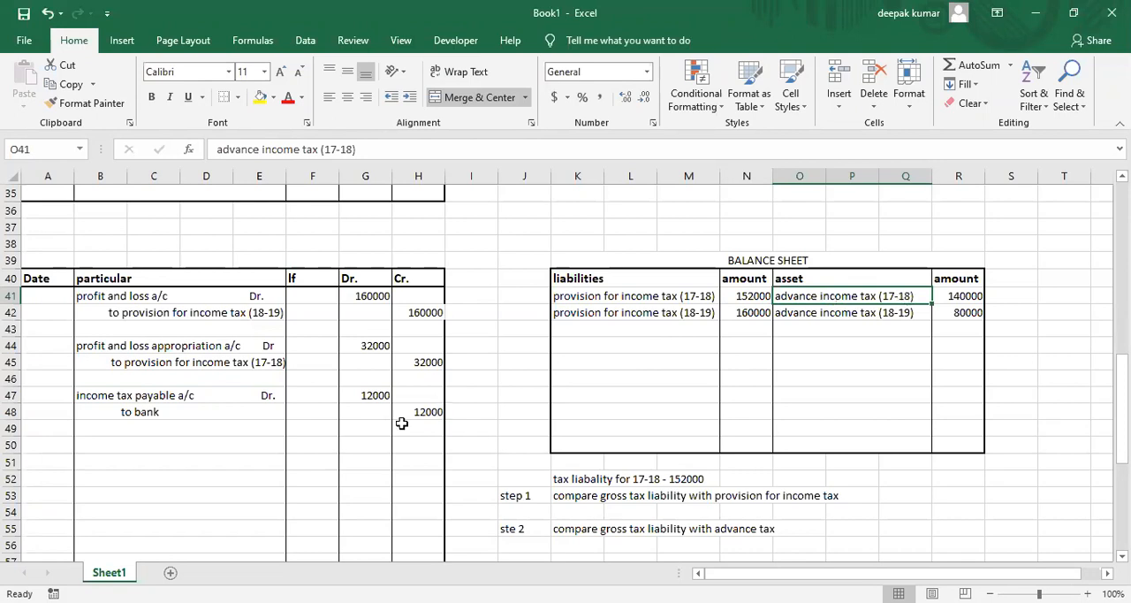
Enter the debit line "provision for income tax (17-18) a/c Dr" in journal cell B50.
click(126, 444)
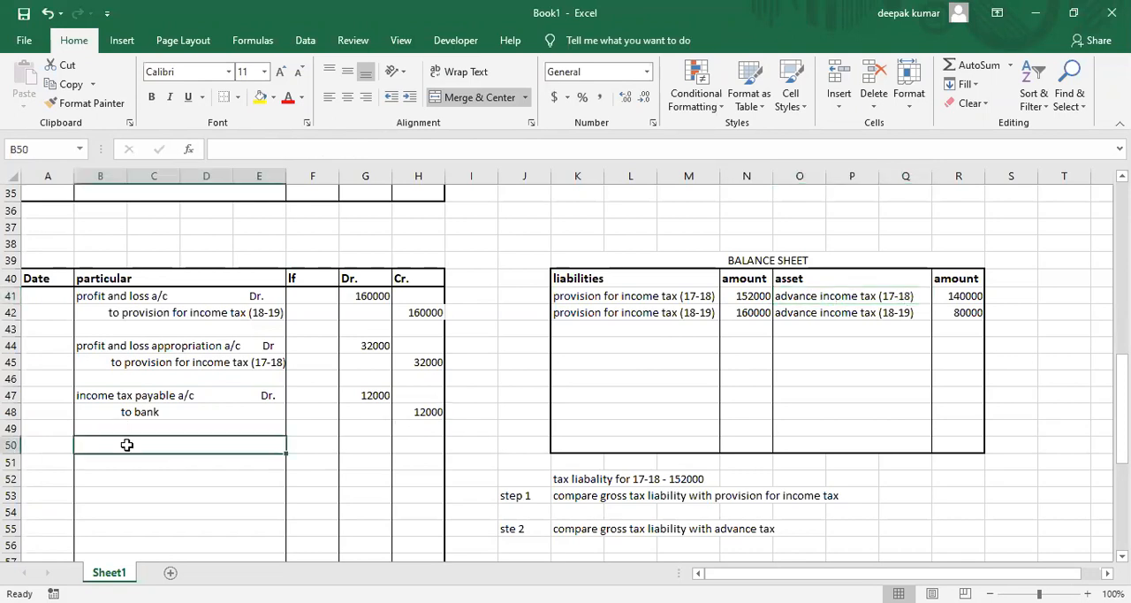
text(provision for income tax a/c)
key(BackSpace)
key(BackSpace)
key(BackSpace)
key(BackSpace)
key(BackSpace)
key(BackSpace)
key(BackSpace)
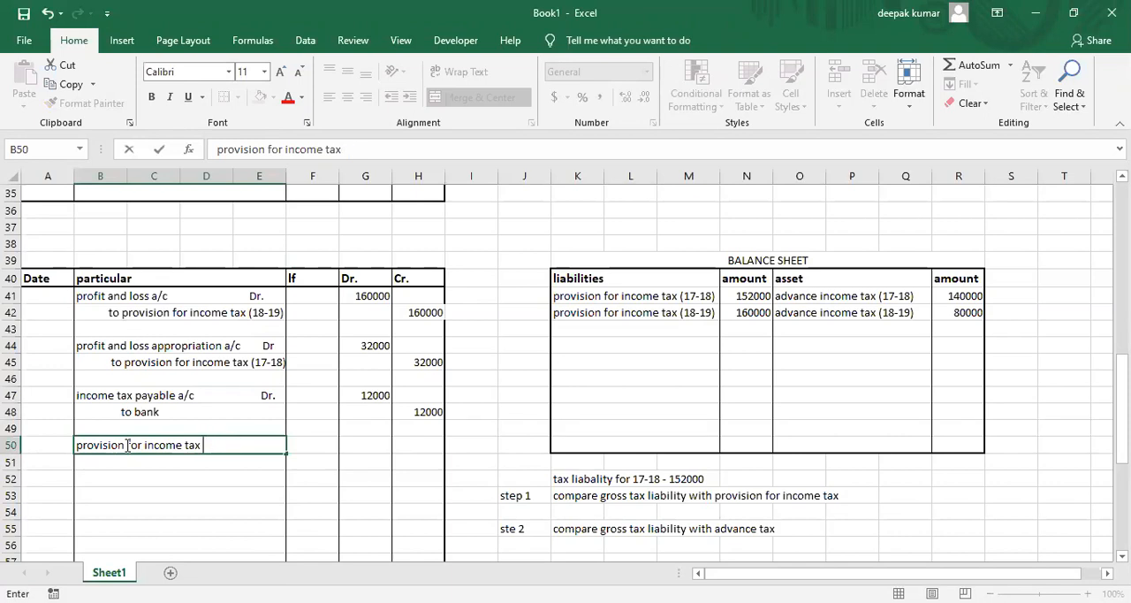
text((17-18)  a/c  Dr)
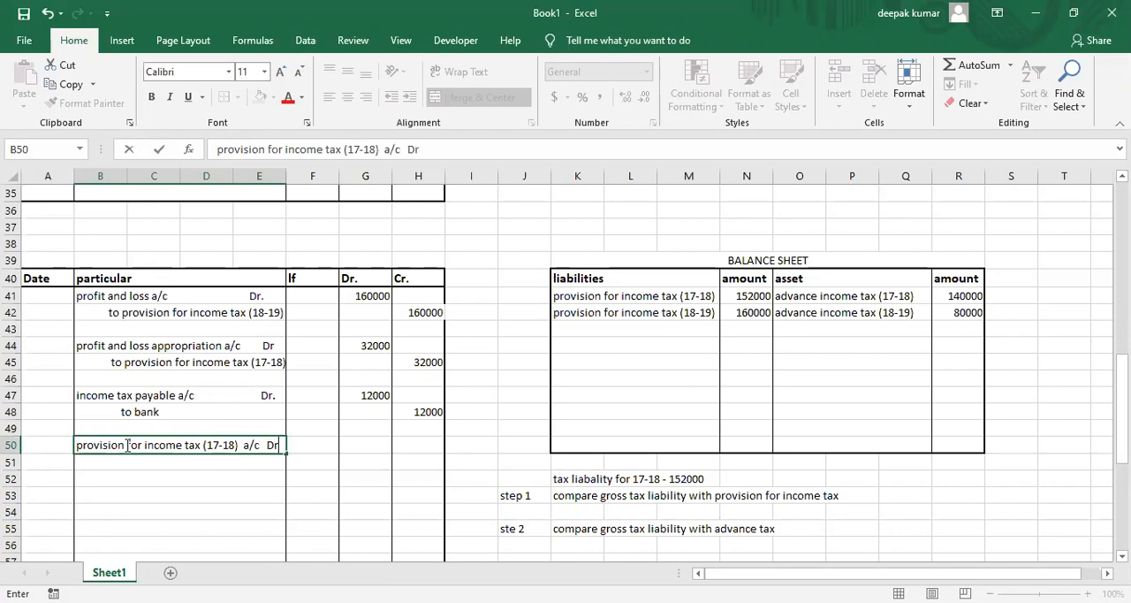
Enter 152000 in G50 as the debit amount for provision for income tax (17-18).
key(Tab)
key(Tab)
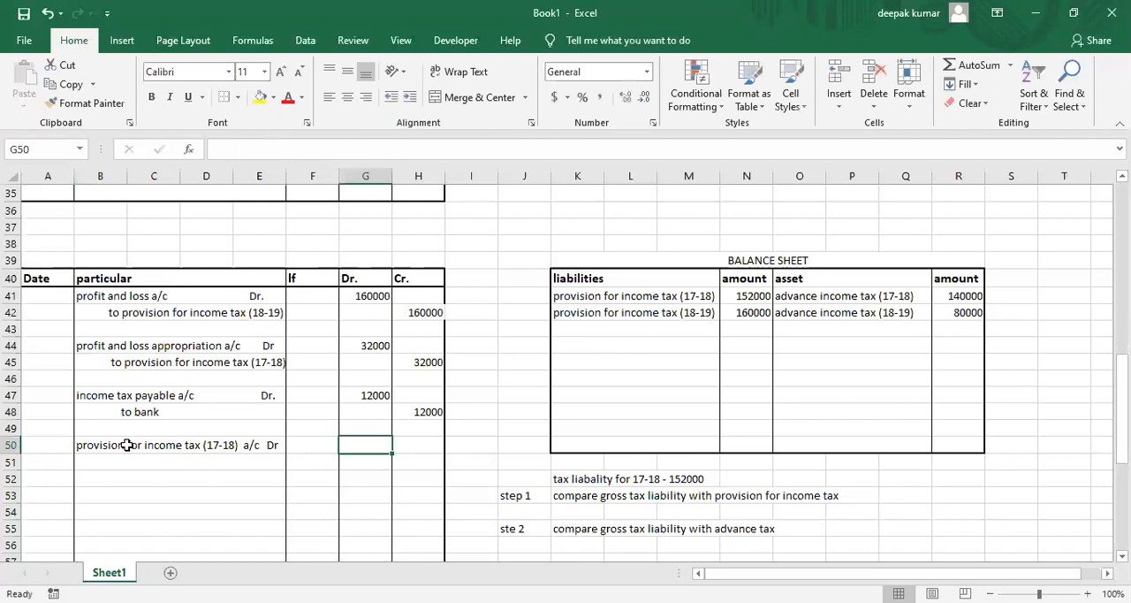
text(152)
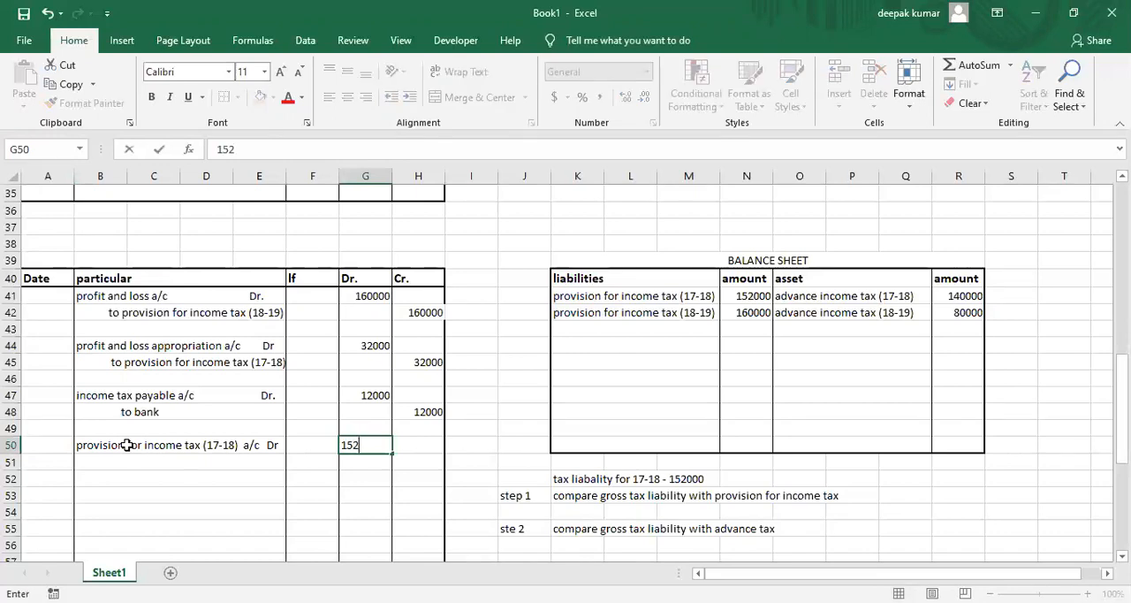
text(000)
key(Return)
Enter the indented credit line "to advance income tax (17-18)" in journal cell B51.
key(Left)
key(Left)
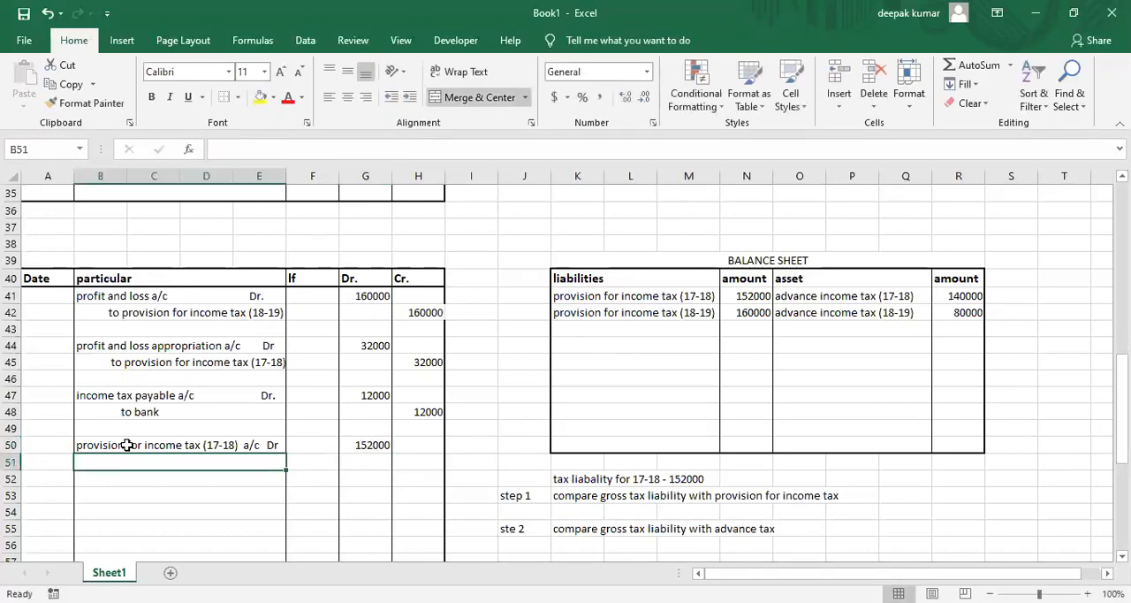
text(to advance incometa)
key(BackSpace)
key(BackSpace)
text(tax (17-1)
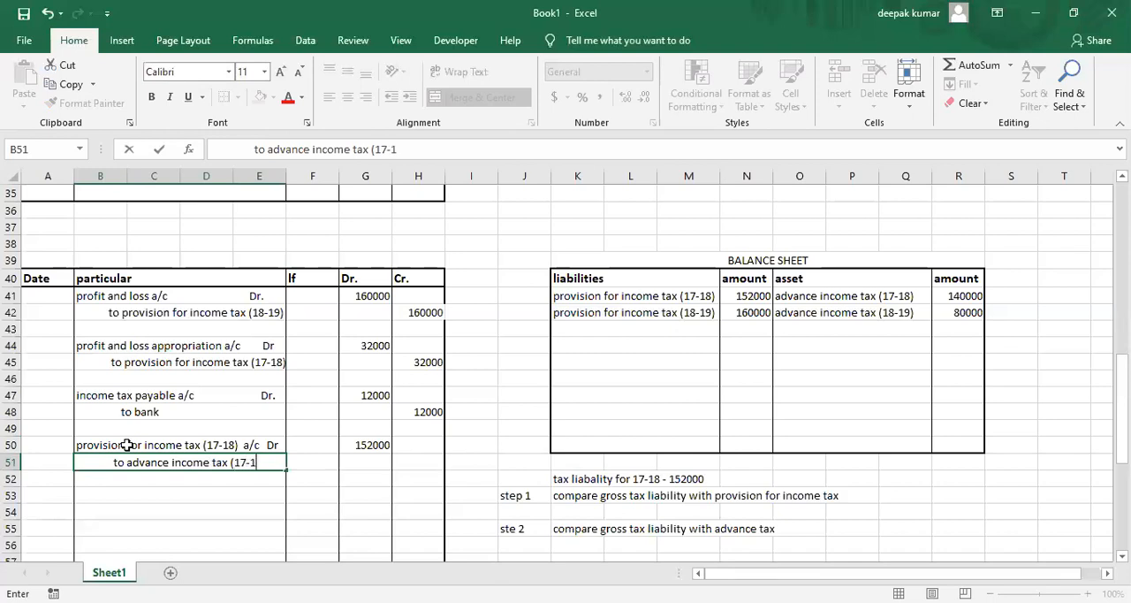
text(8))
Enter 140000 in H51 as the credit amount for advance income tax (17-18).
key(Tab)
key(Tab)
key(Tab)
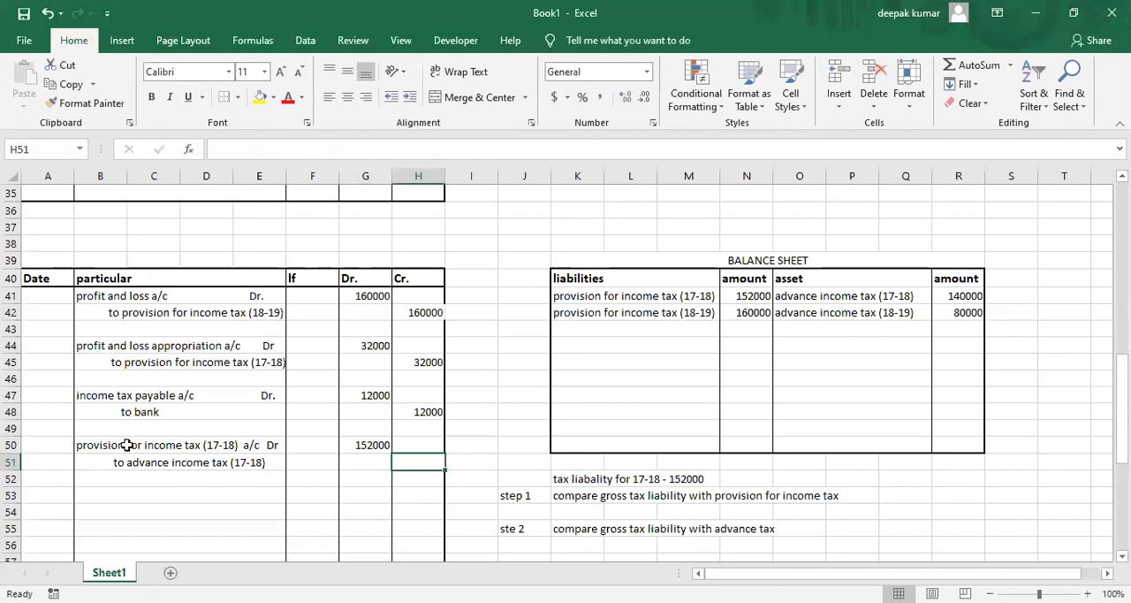
text(140000)
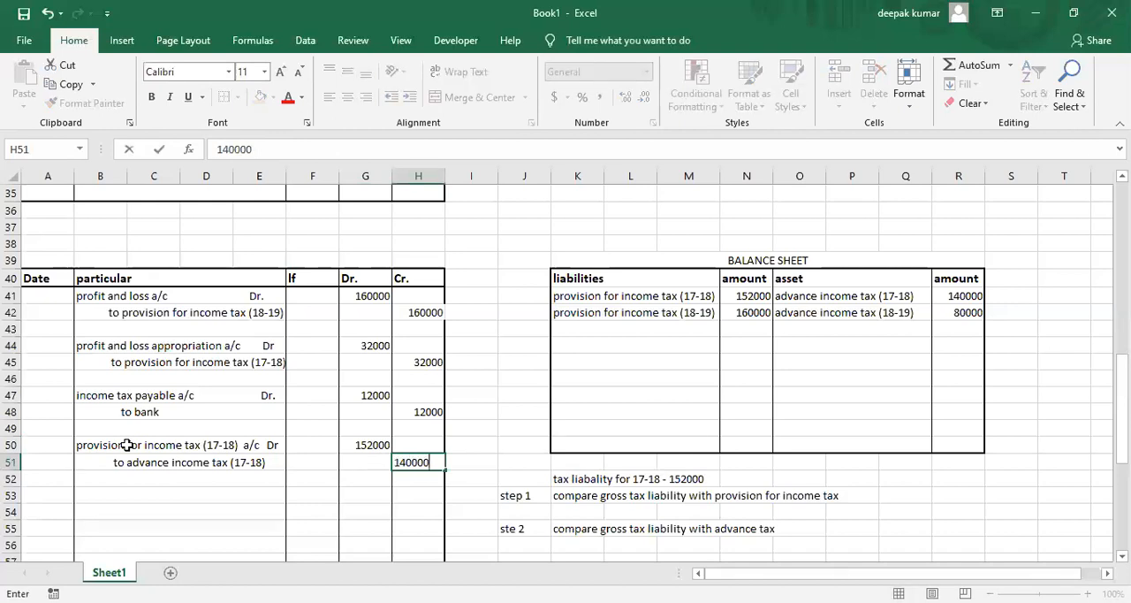
key(Return)
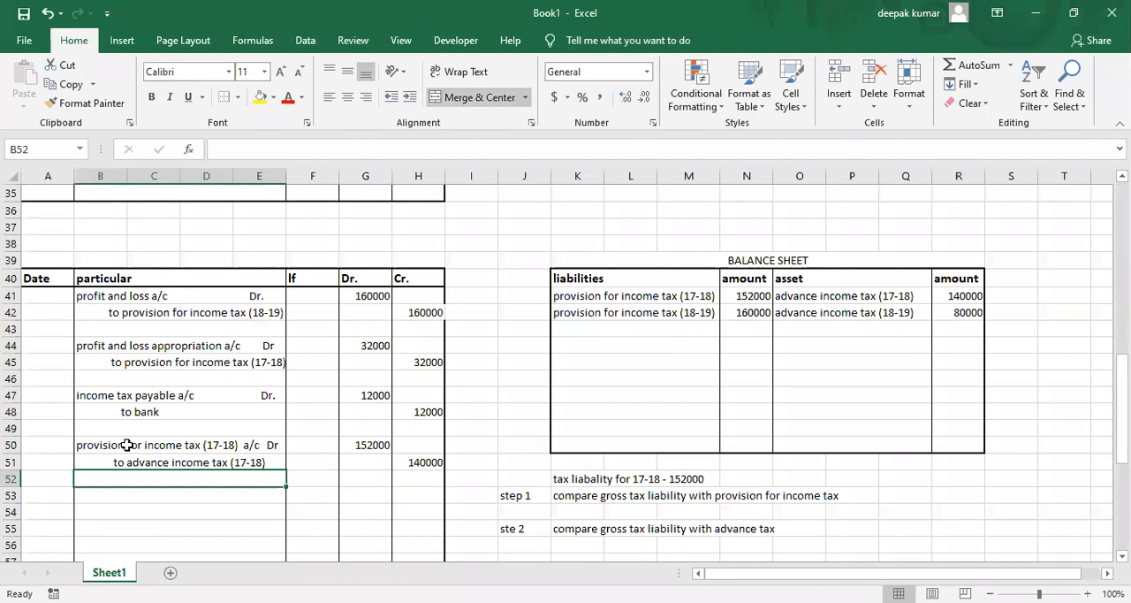
Enter the indented credit line "to income tax payable" in B52 with a credit amount of 12000 in H52.
text(to income tax payable)
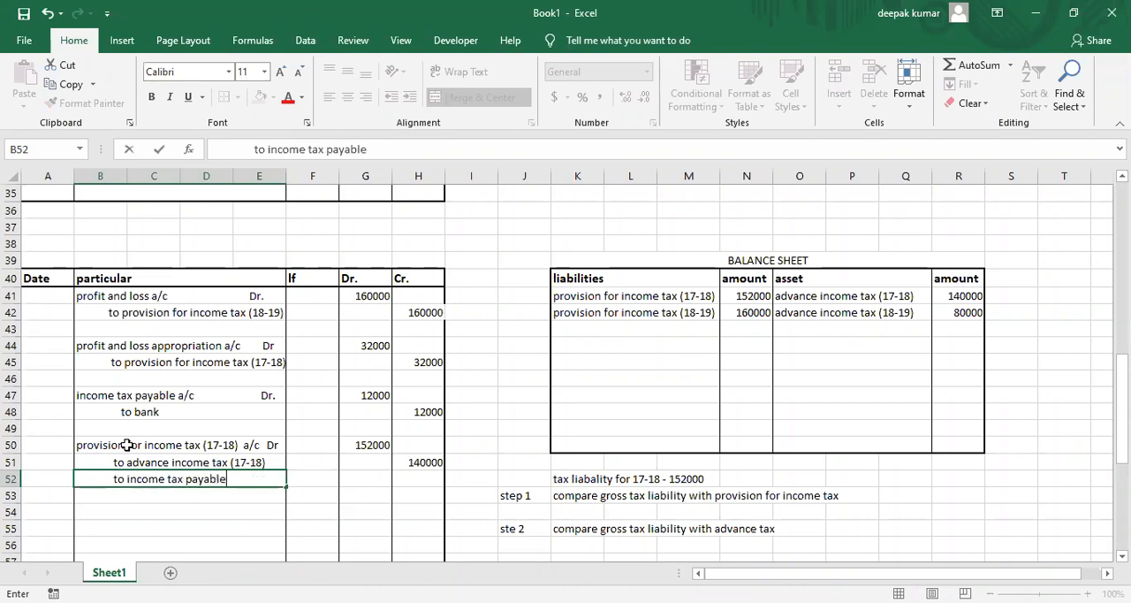
key(Right)
key(Right)
key(Right)
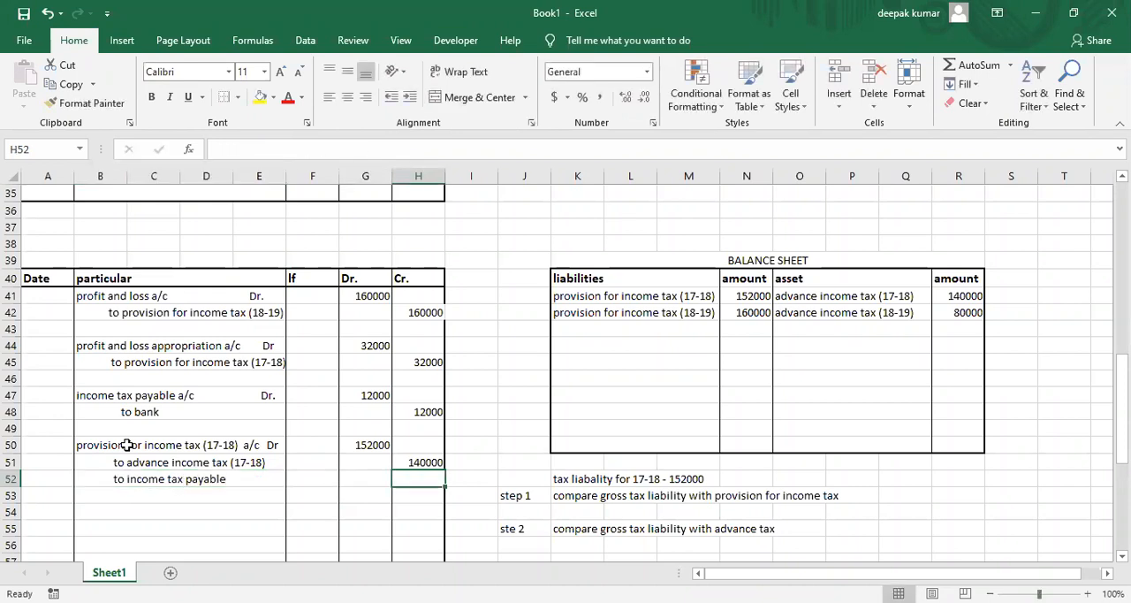
text(12000)
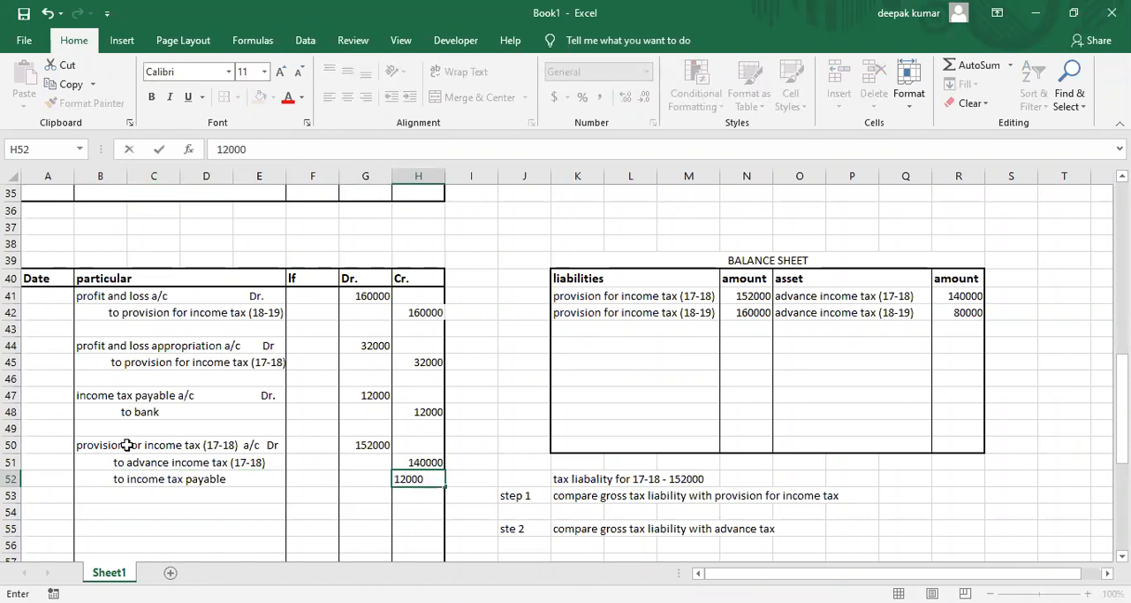
key(Return)
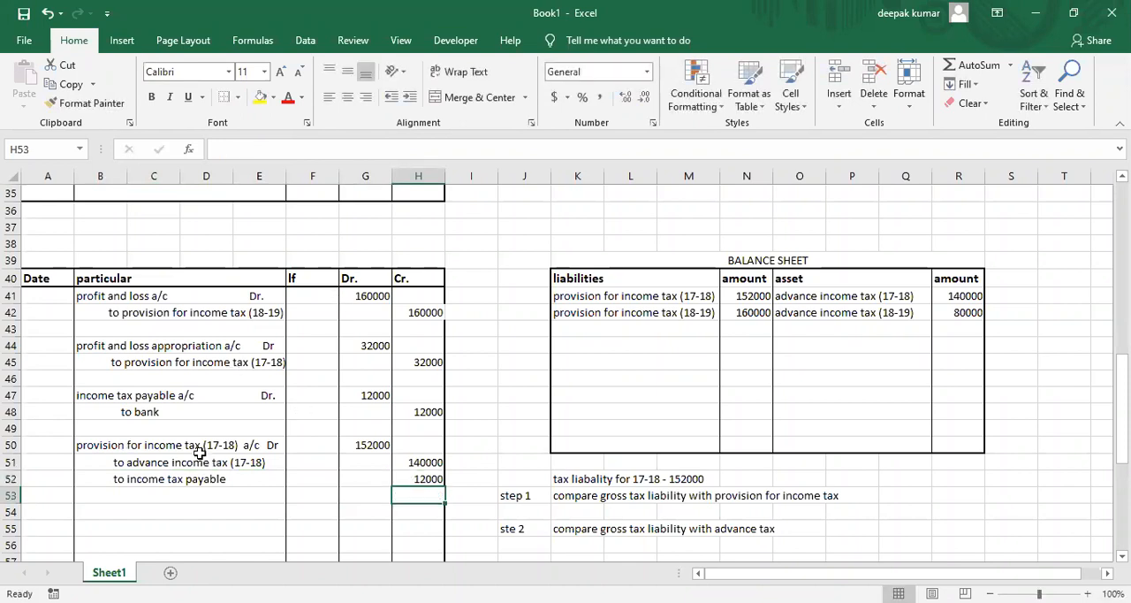
Set the balance sheet amount of provision for income tax (17-18) in N41 to 0.
click(621, 298)
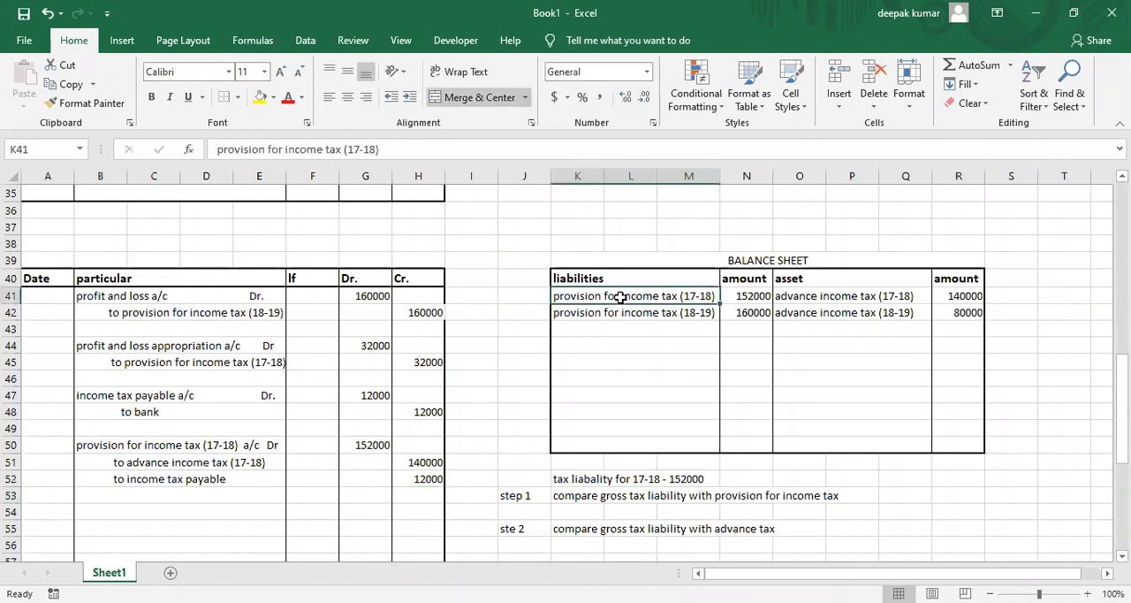
click(752, 298)
text(0)
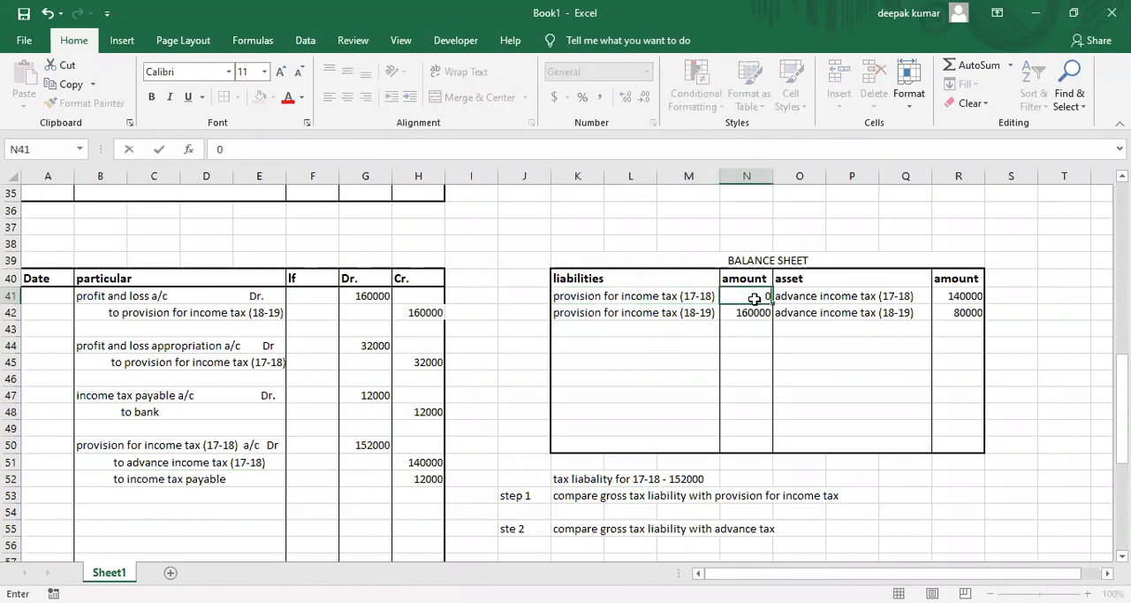
key(Right)
key(Right)
Try to set the balance sheet amount of advance income tax (17-18) in R41 to 0.
text(0)
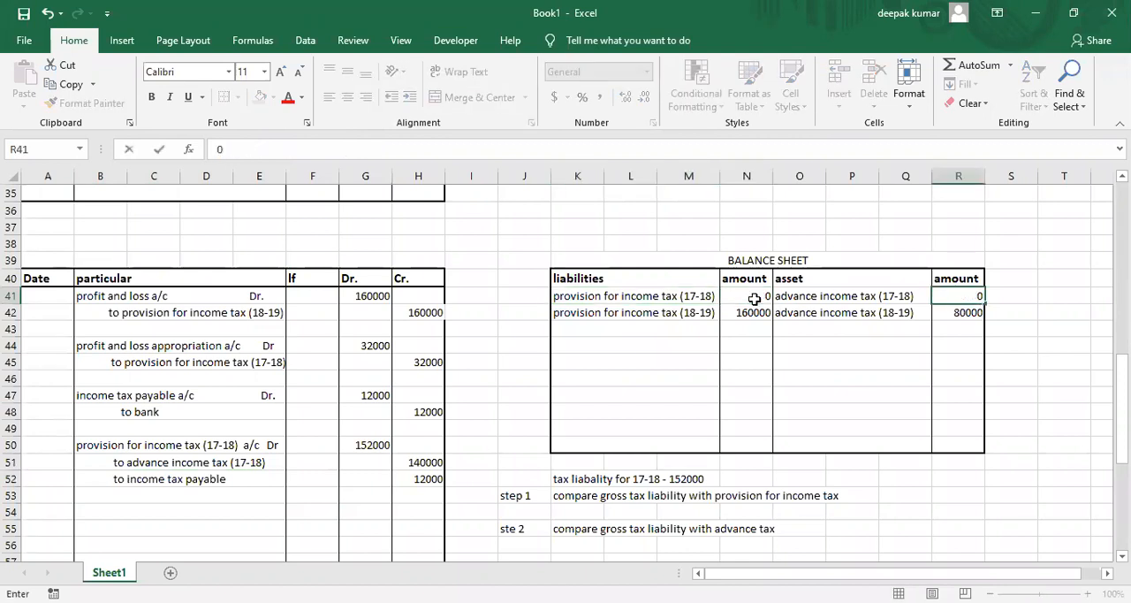
key(Return)
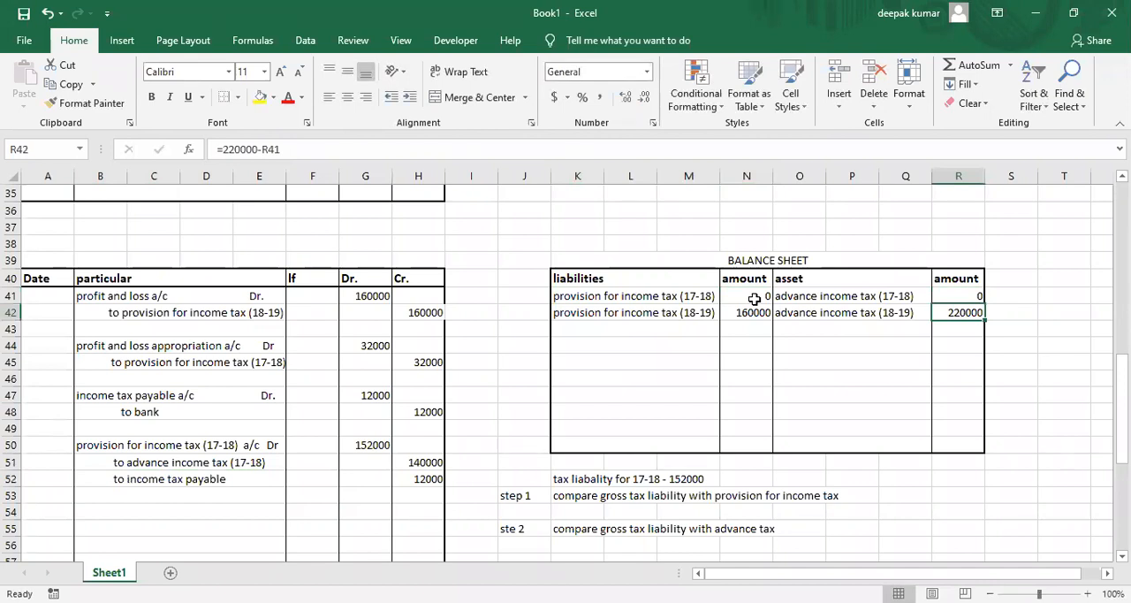
key(ctrl+z)
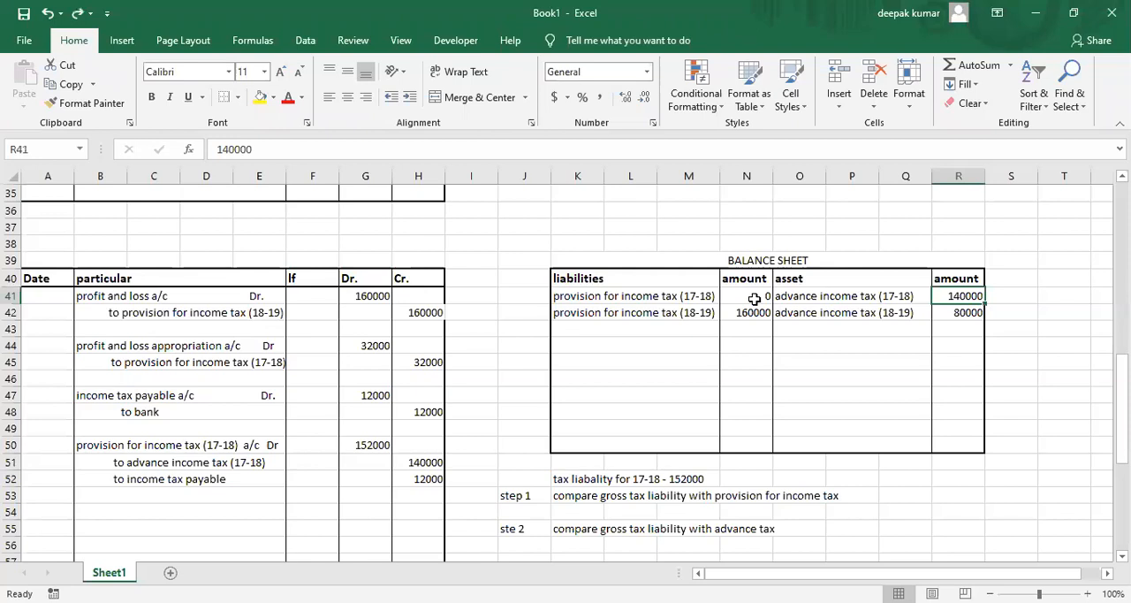
Undo the zeroing of the balance sheet amount for provision for income tax (17-18) in N41.
click(751, 297)
key(ctrl+z)
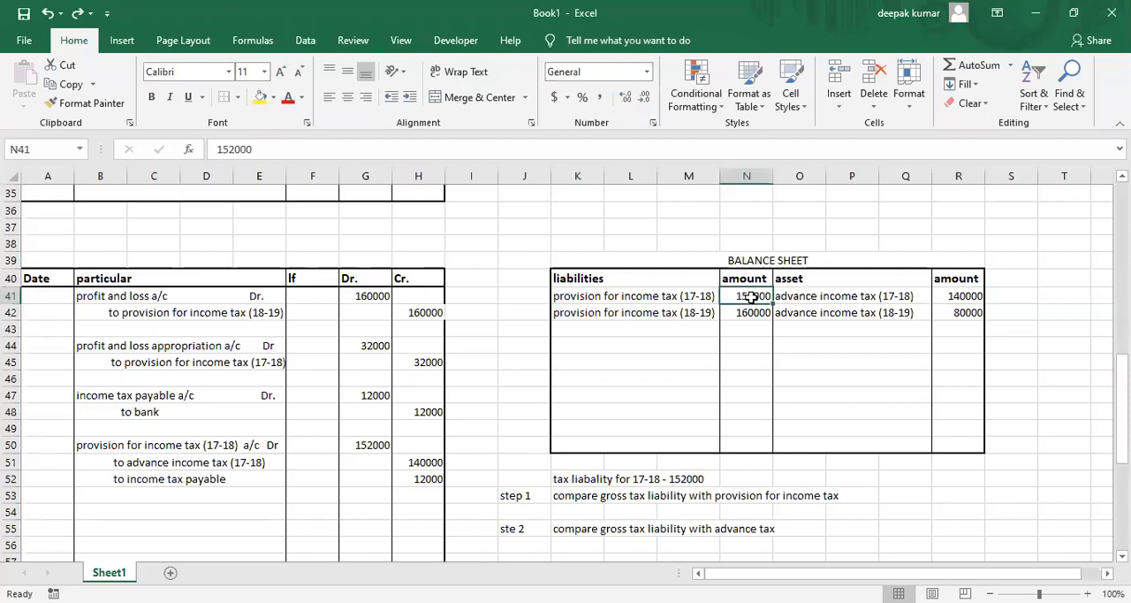
click(560, 92)
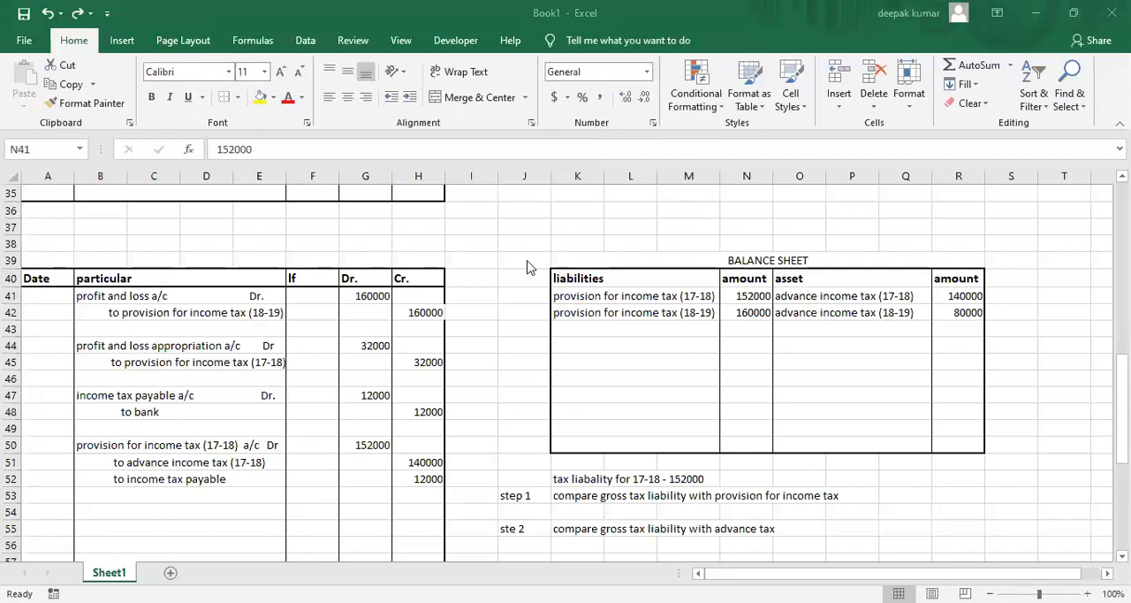
Switch to the course PDF in Microsoft Edge and look through the General Reserve and Dividend sections, including the types of dividend.
key(alt+Tab)
scroll(640, 390, down, 5)
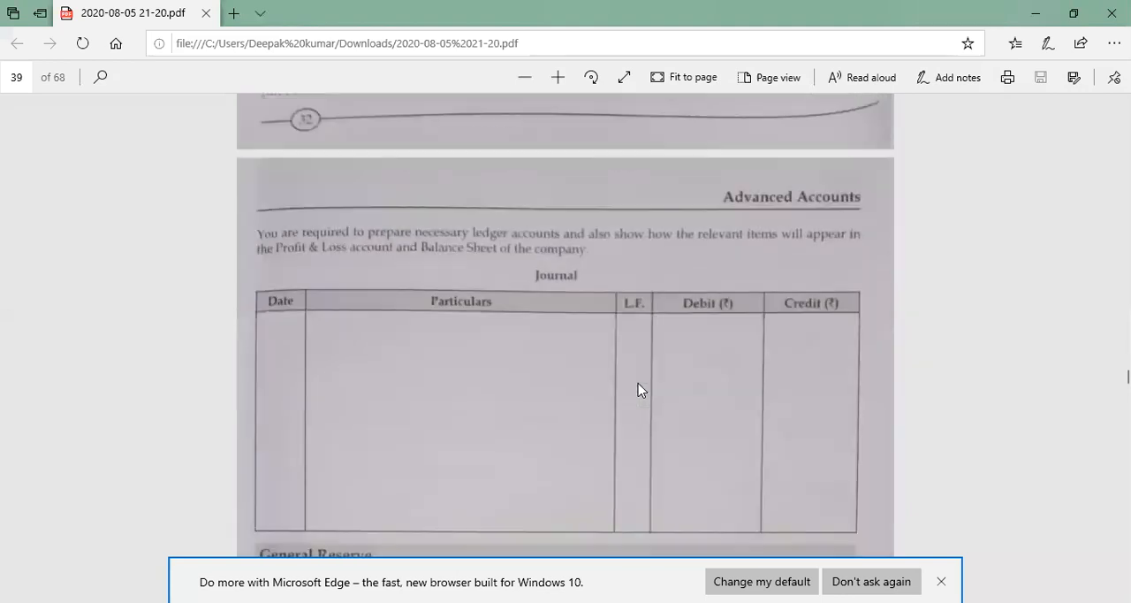
scroll(640, 390, down, 6)
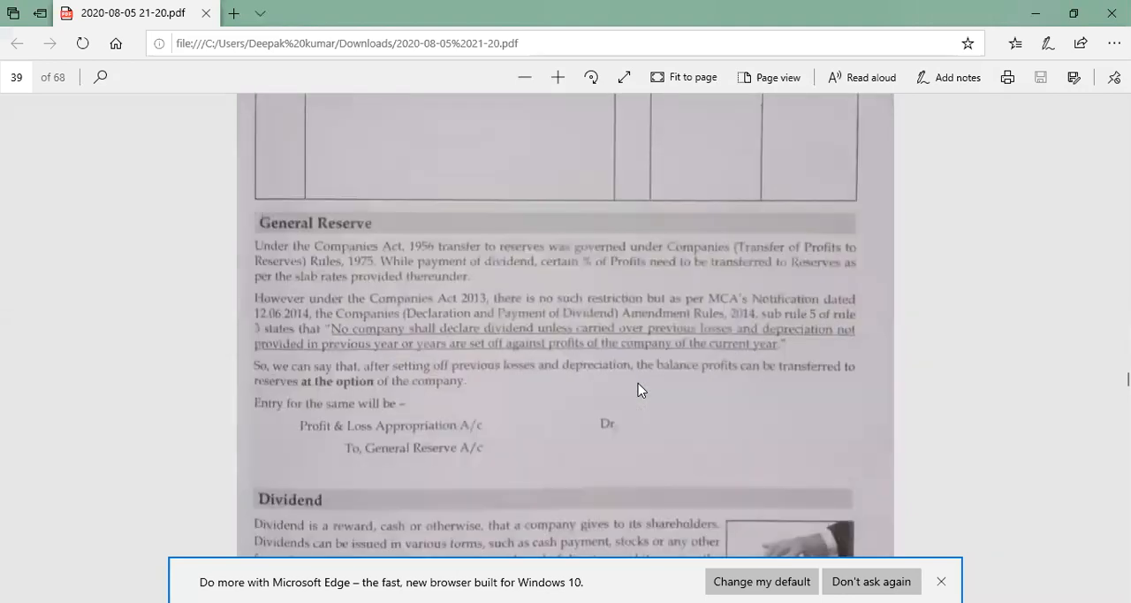
scroll(640, 390, down, 2)
scroll(640, 390, down, 4)
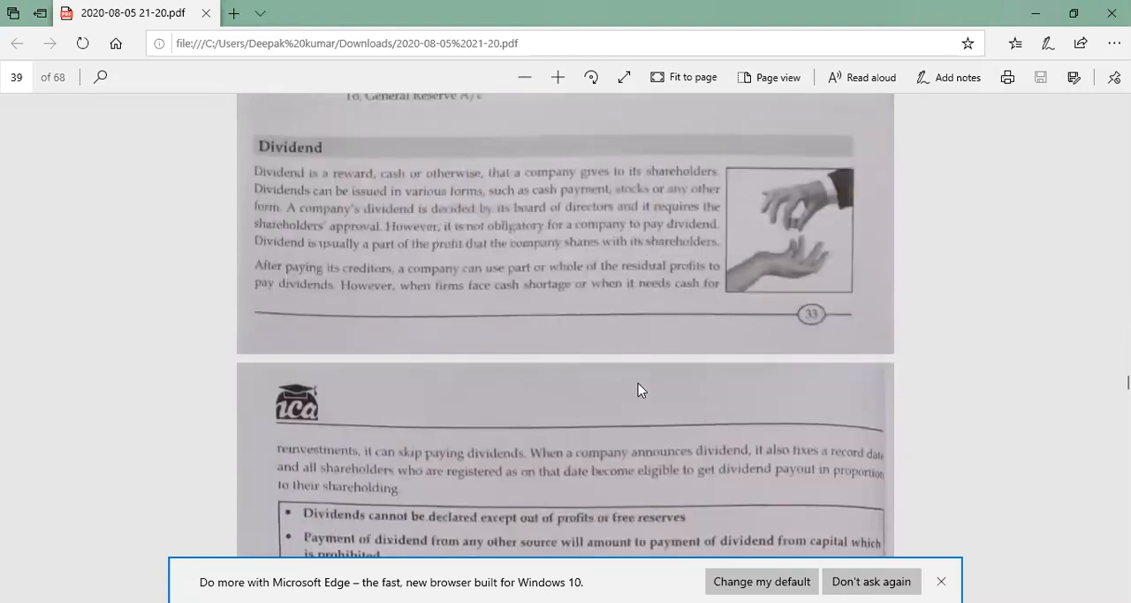
scroll(640, 390, down, 3)
scroll(640, 389, down, 2)
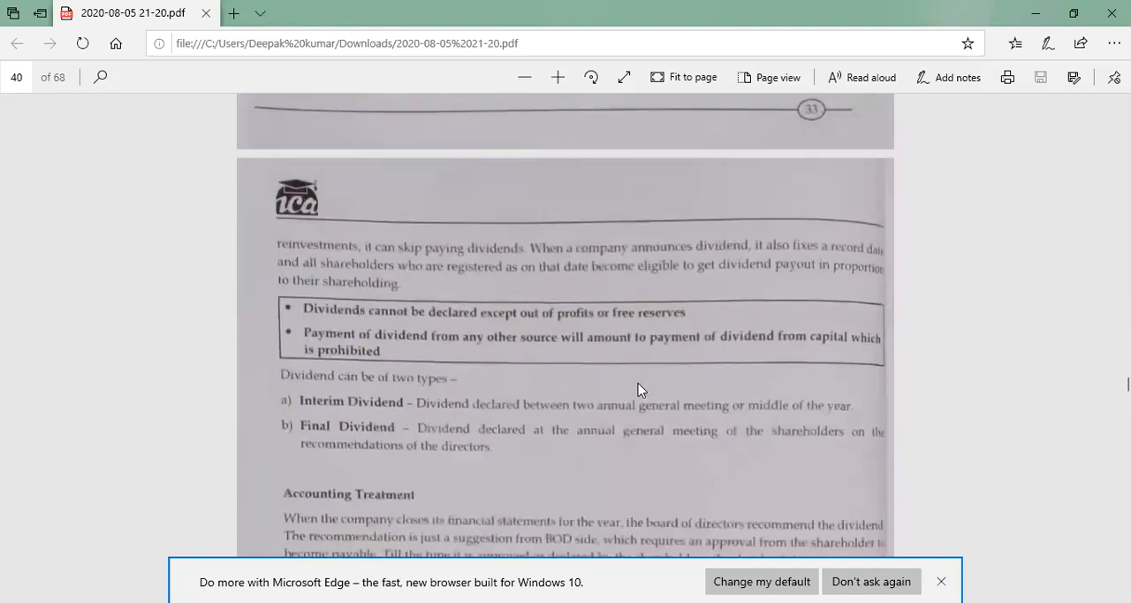